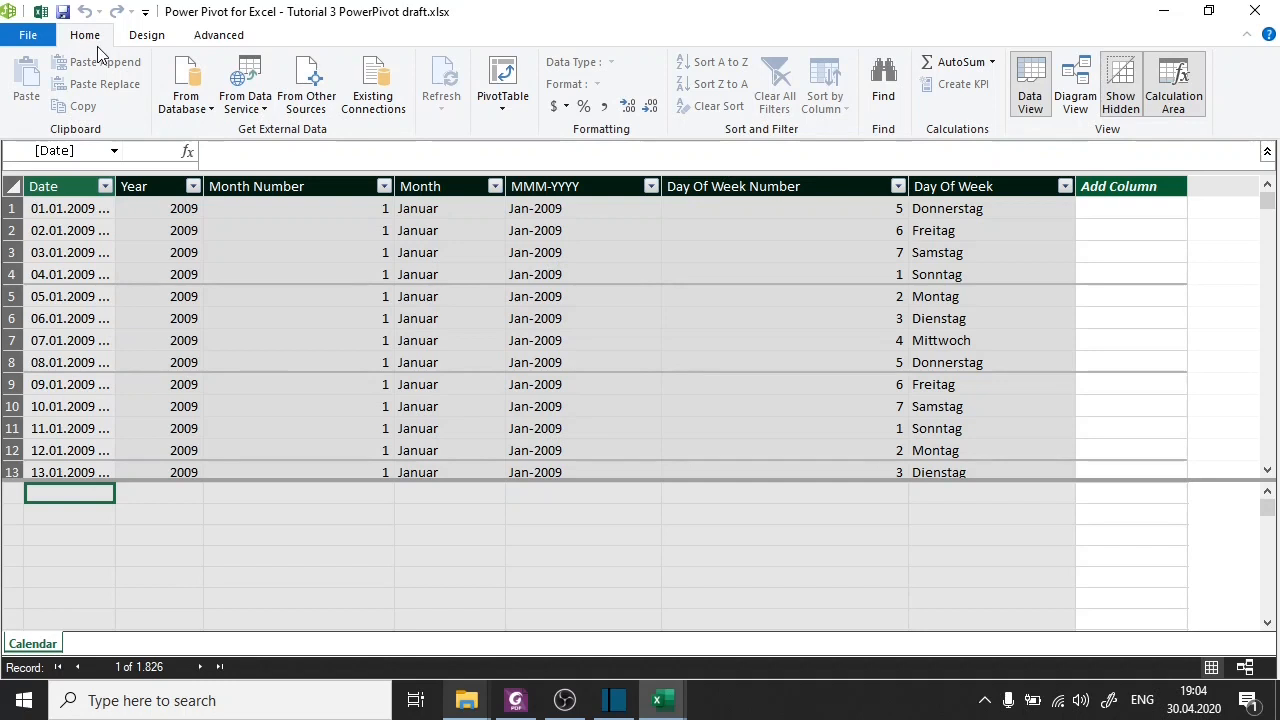
Display the data model as a diagram and shift the Calendar table slightly right.
click(1076, 102)
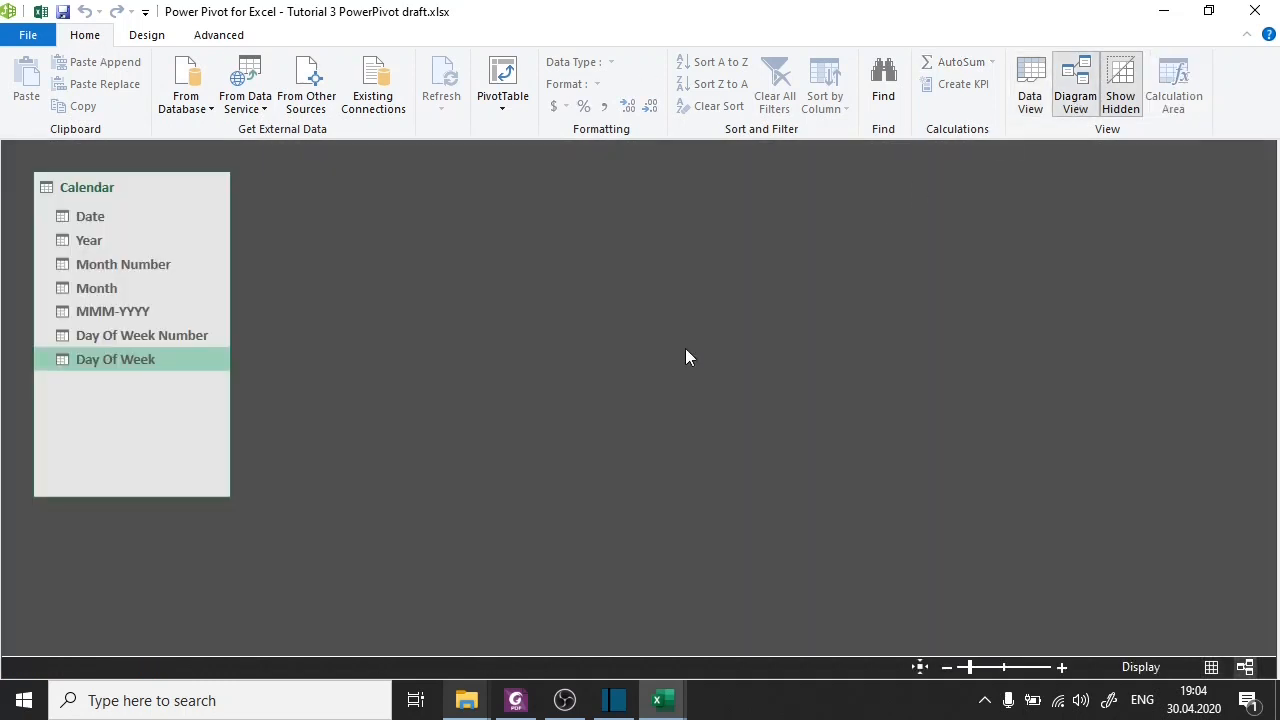
drag(119, 185, 201, 193)
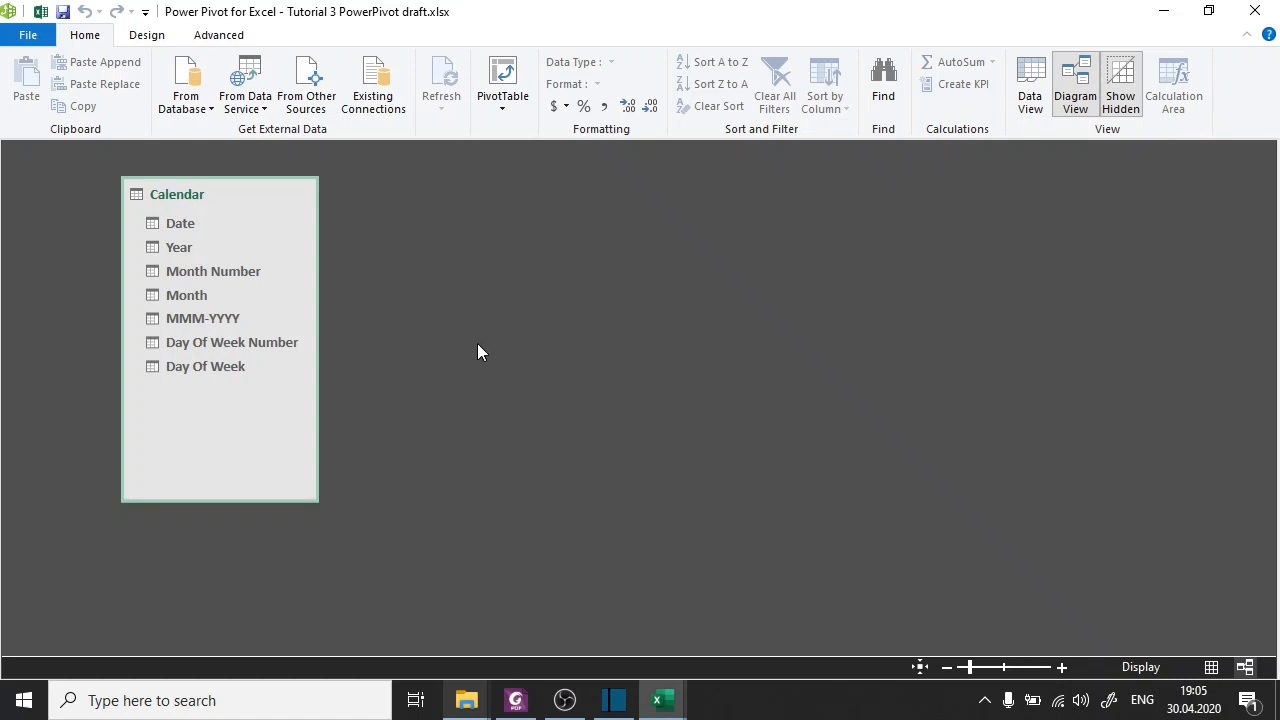
Switch to Foxit PhantomPDF and read the PowerPivot slides from the functions overview through the Access database import instructions on page 37.
click(519, 708)
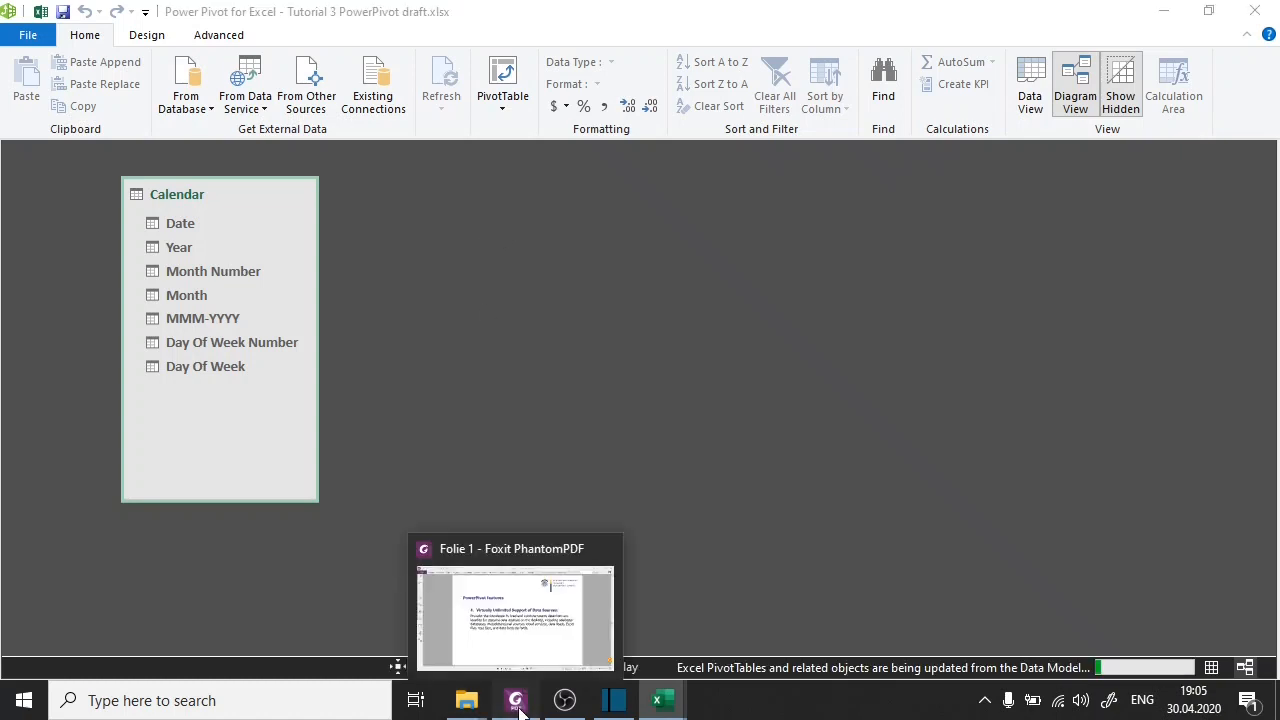
scroll(566, 591, down, 1)
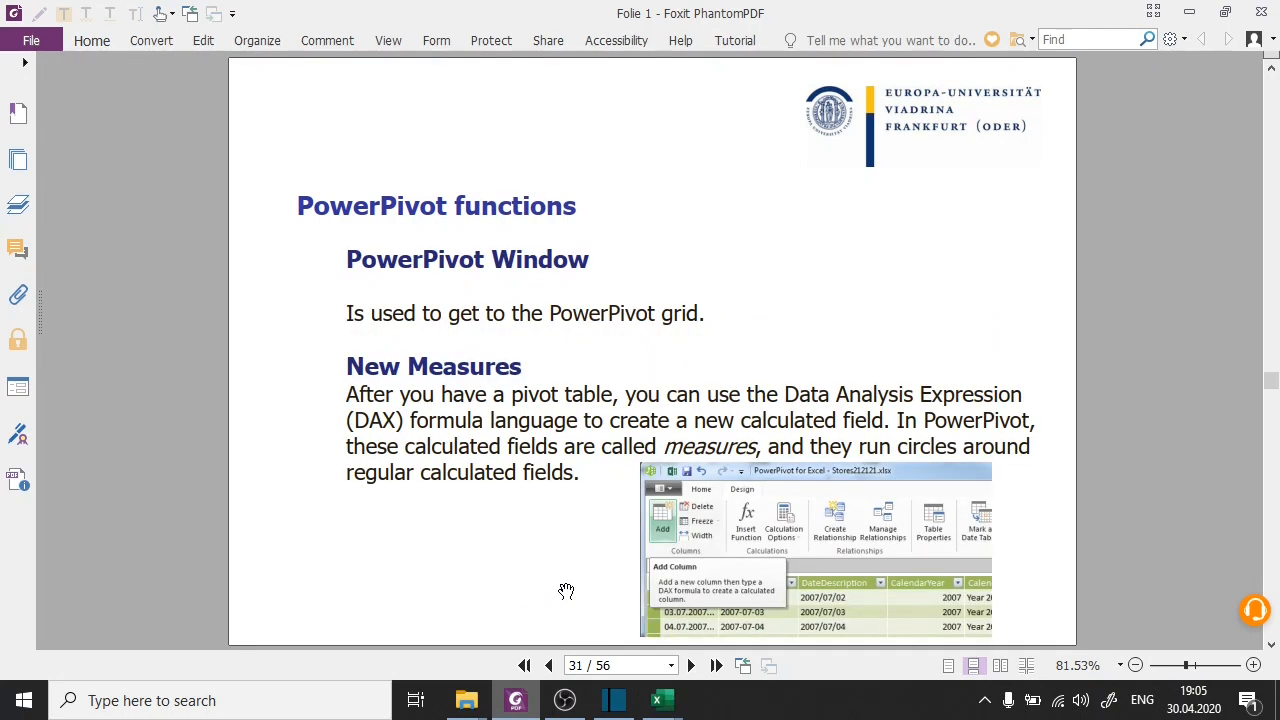
scroll(566, 591, down, 1)
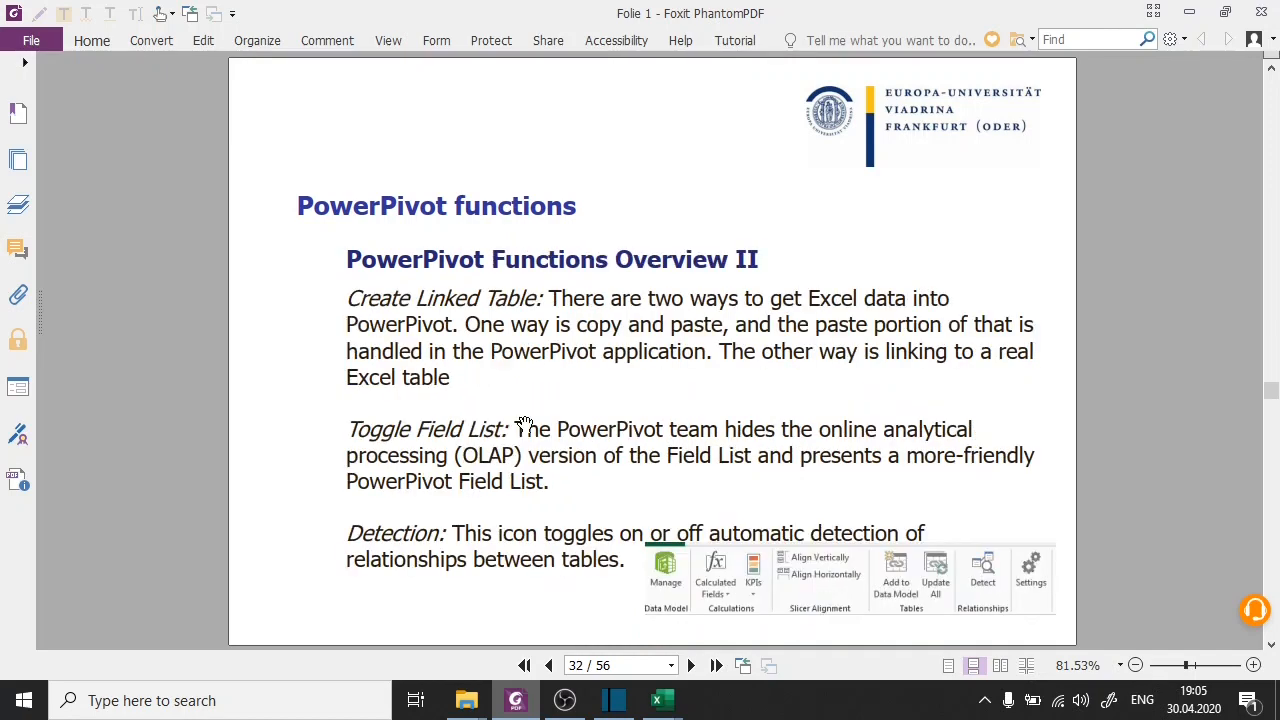
scroll(524, 424, down, 1)
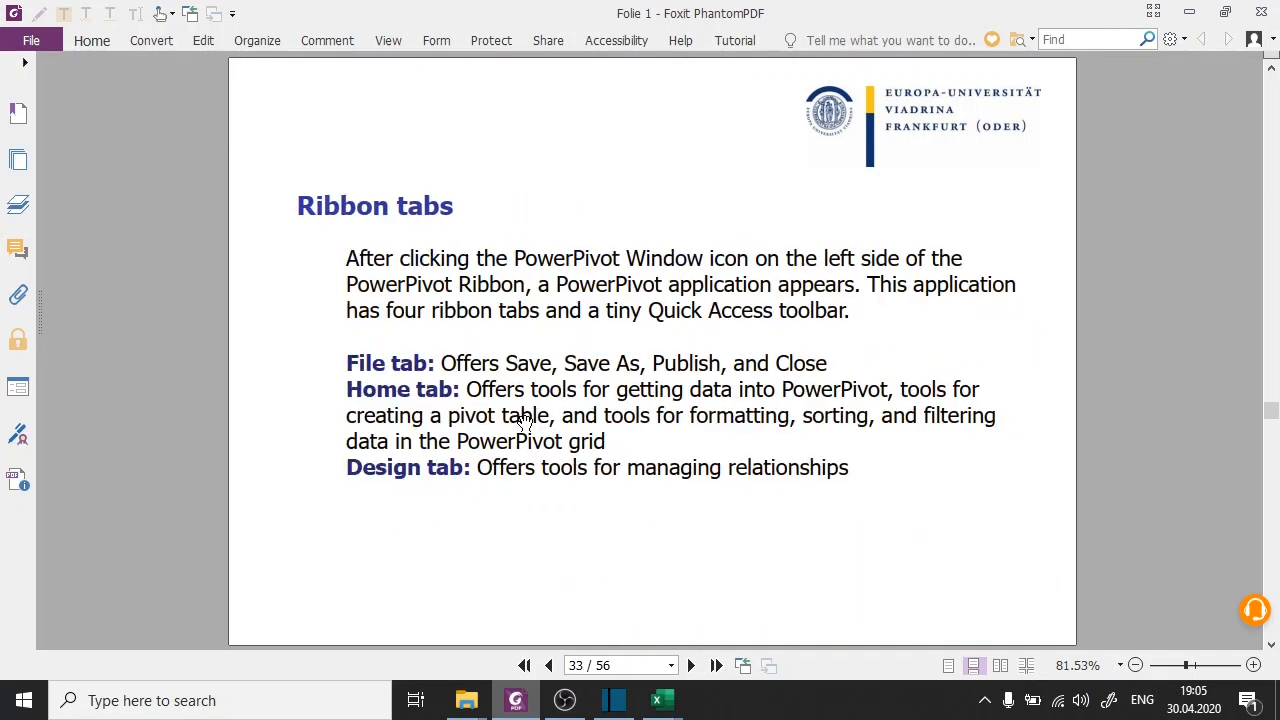
scroll(524, 421, down, 1)
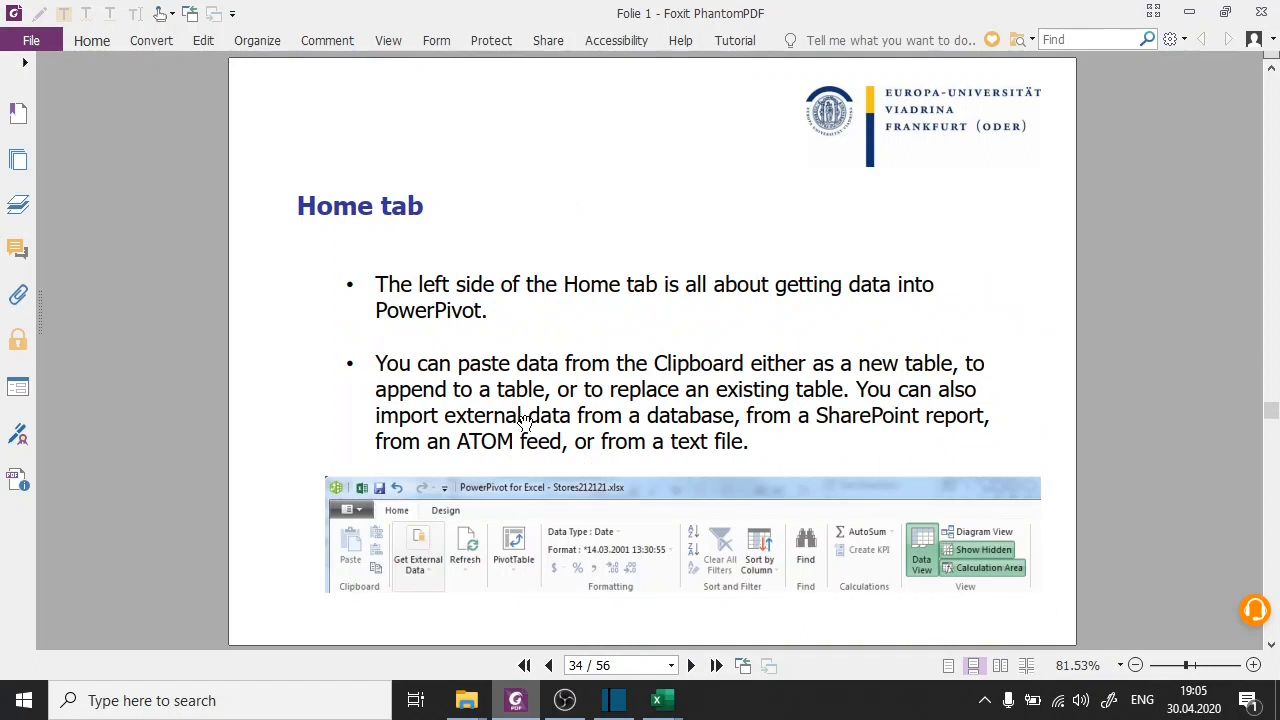
scroll(524, 421, down, 2)
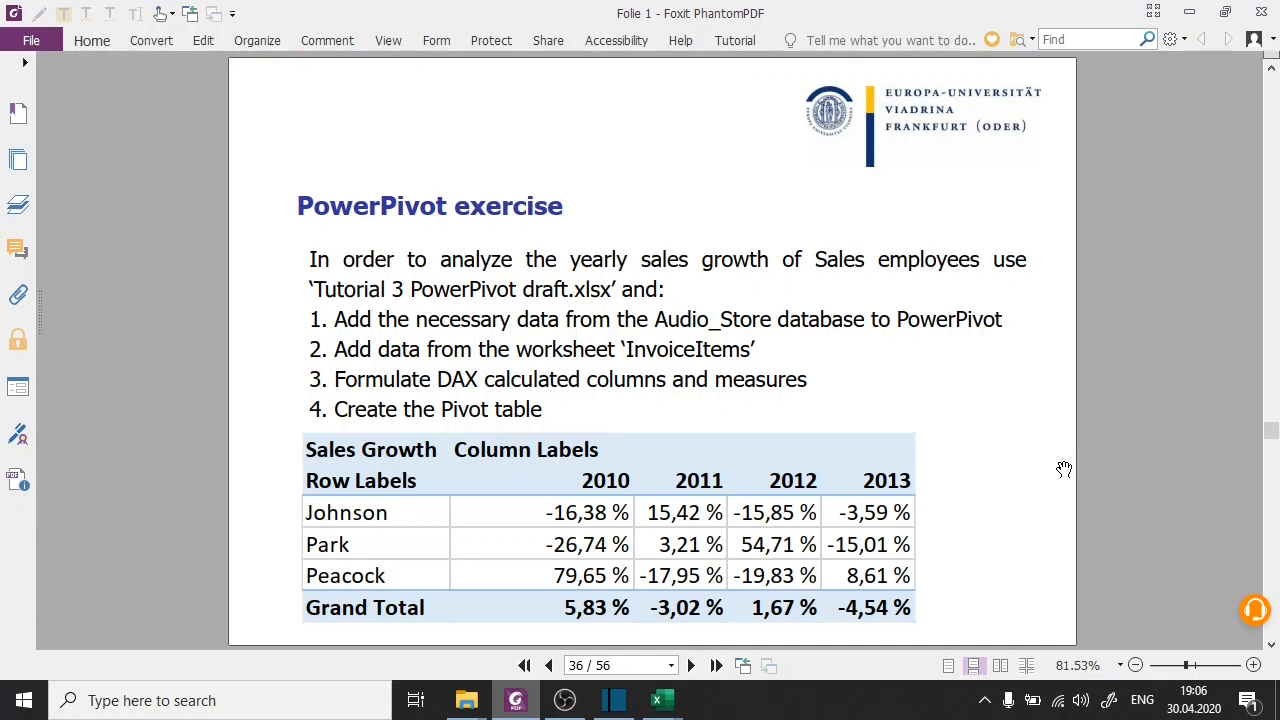
scroll(1051, 470, down, 1)
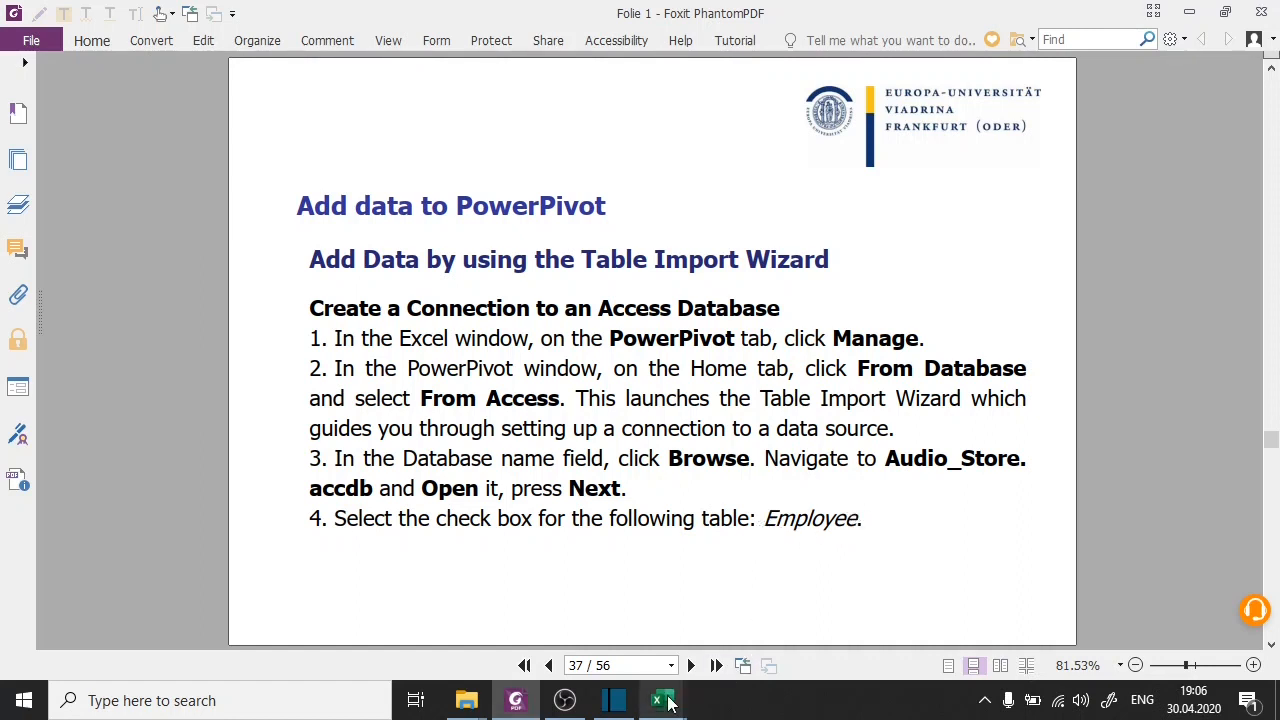
Check the 3 - Copy folder in File Explorer for the Audio_Store.accdb database and return to the Power Pivot window.
mouse_move(466, 700)
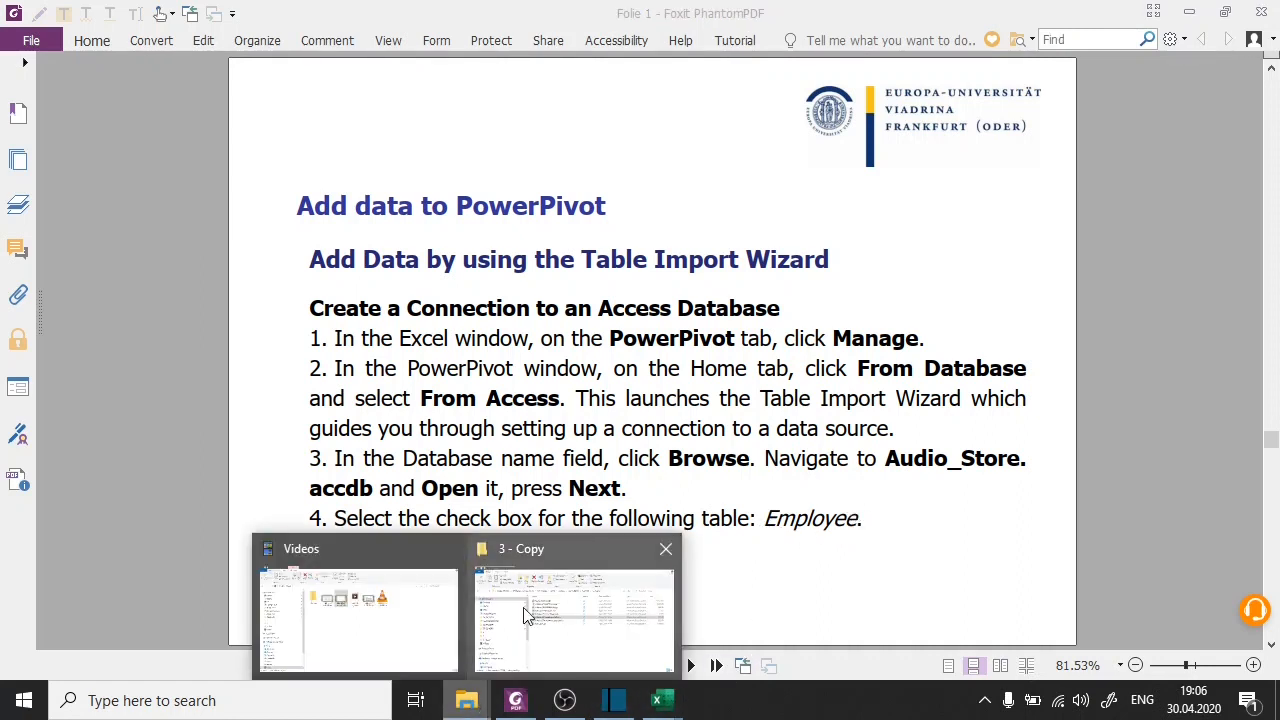
click(531, 616)
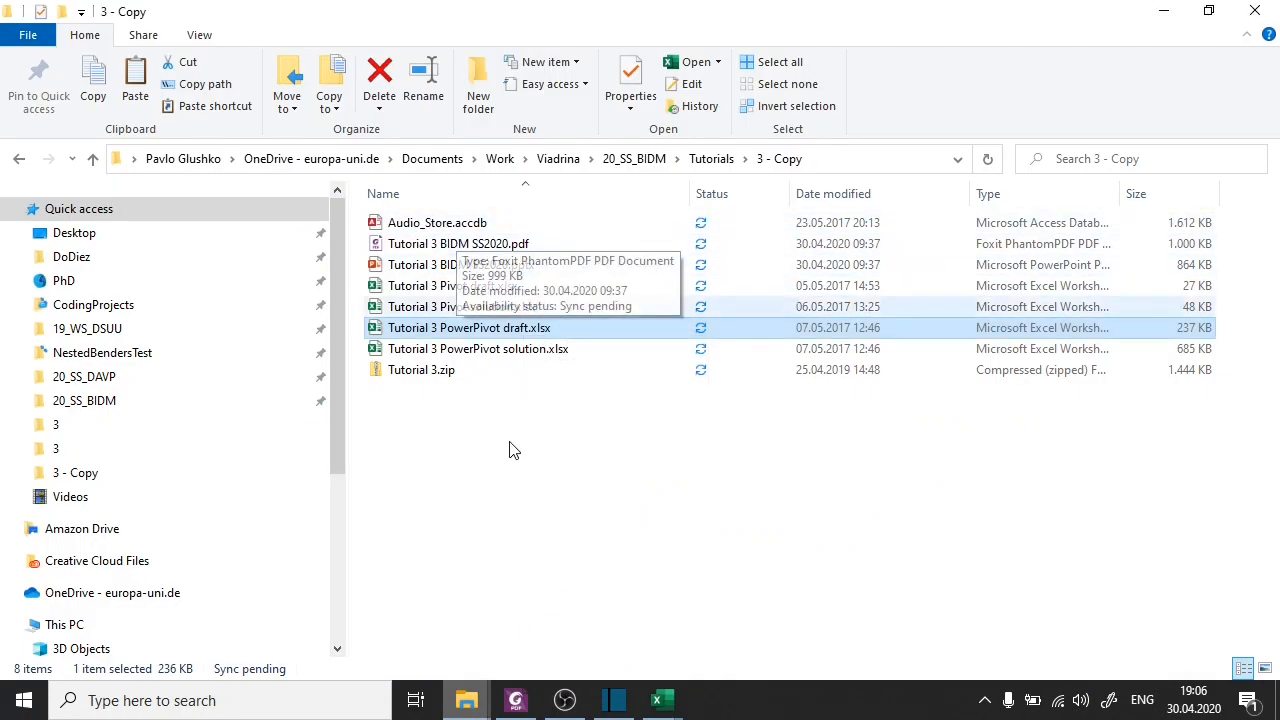
mouse_move(683, 710)
click(723, 642)
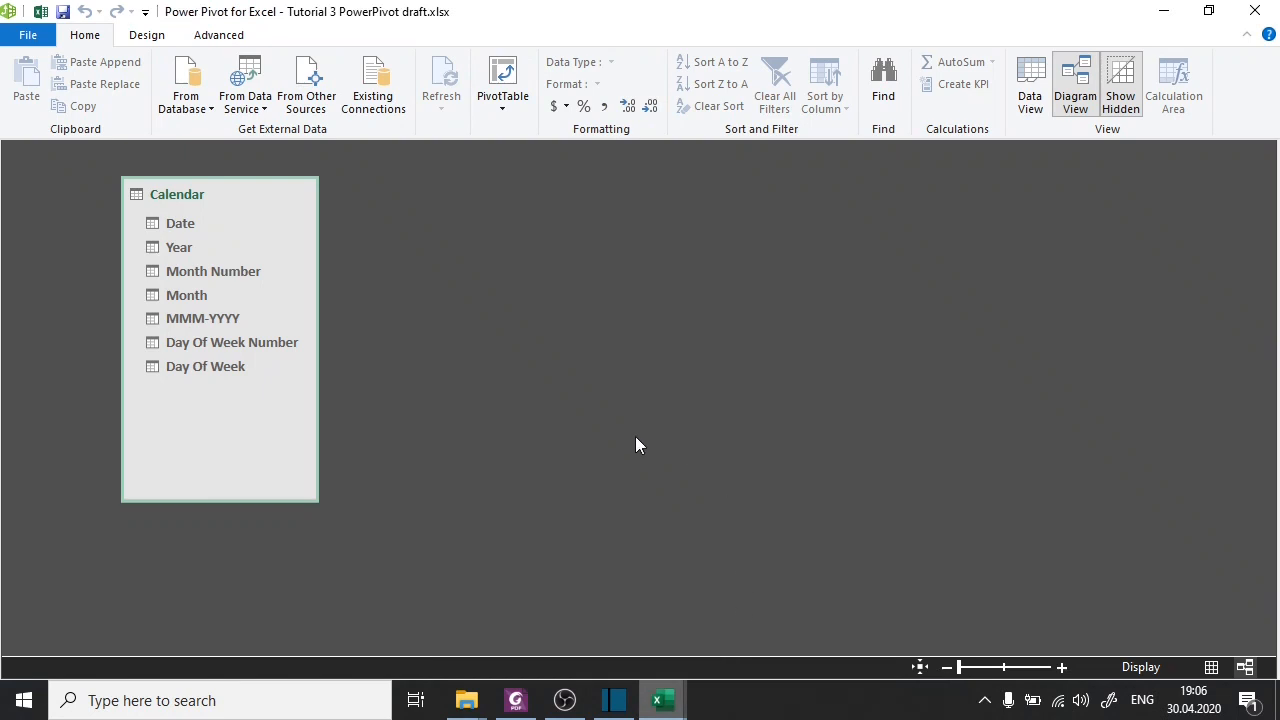
Start a Table Import Wizard connection to an Access database and choose Audio_Store.accdb as the source file.
click(185, 113)
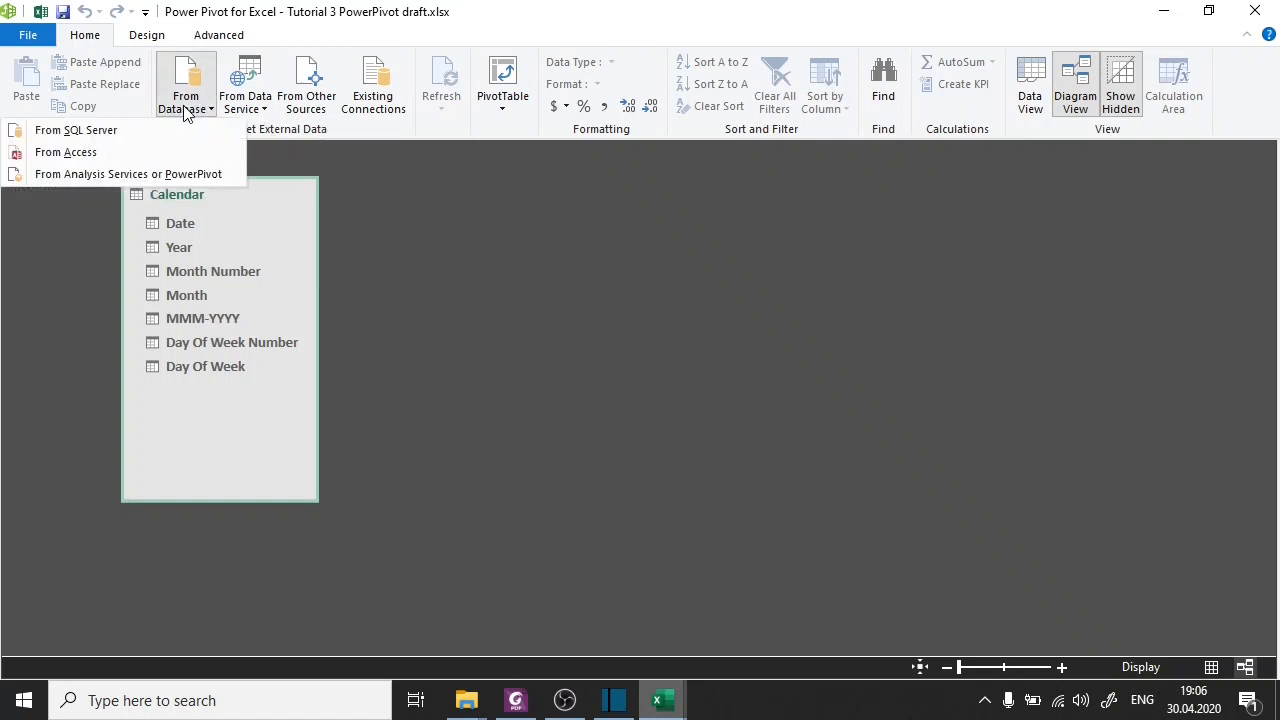
click(147, 156)
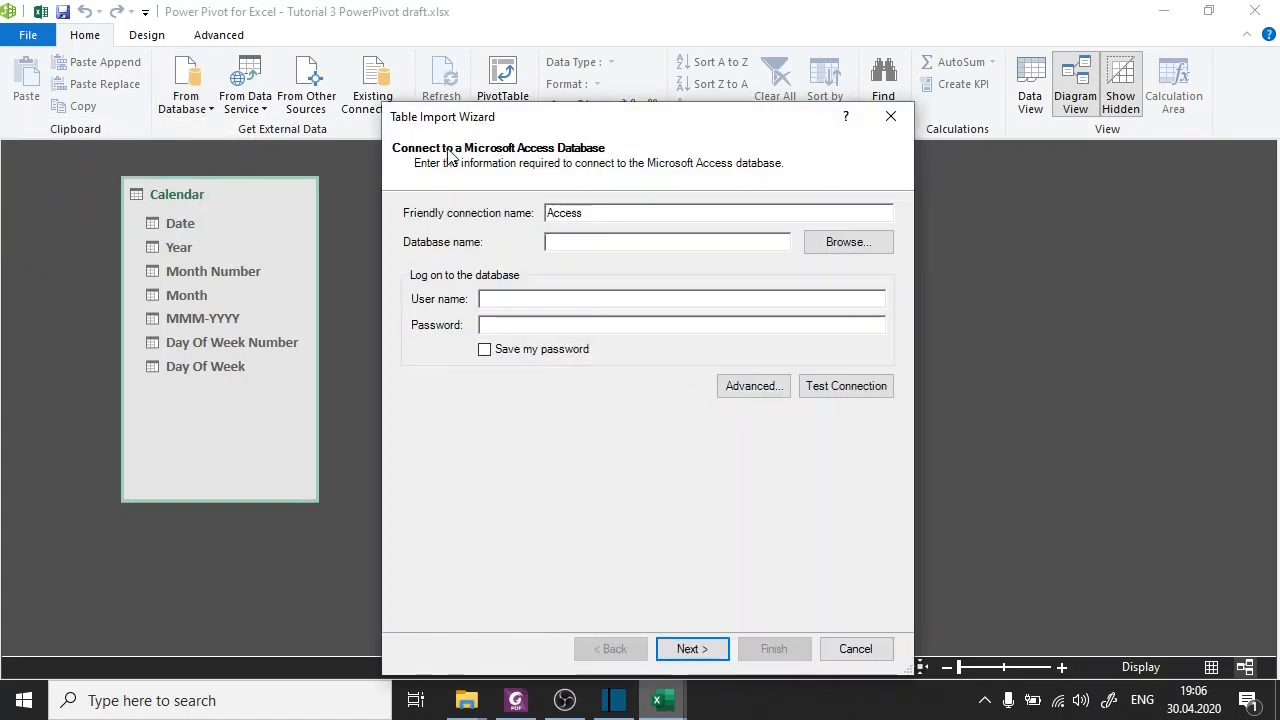
drag(466, 121, 392, 60)
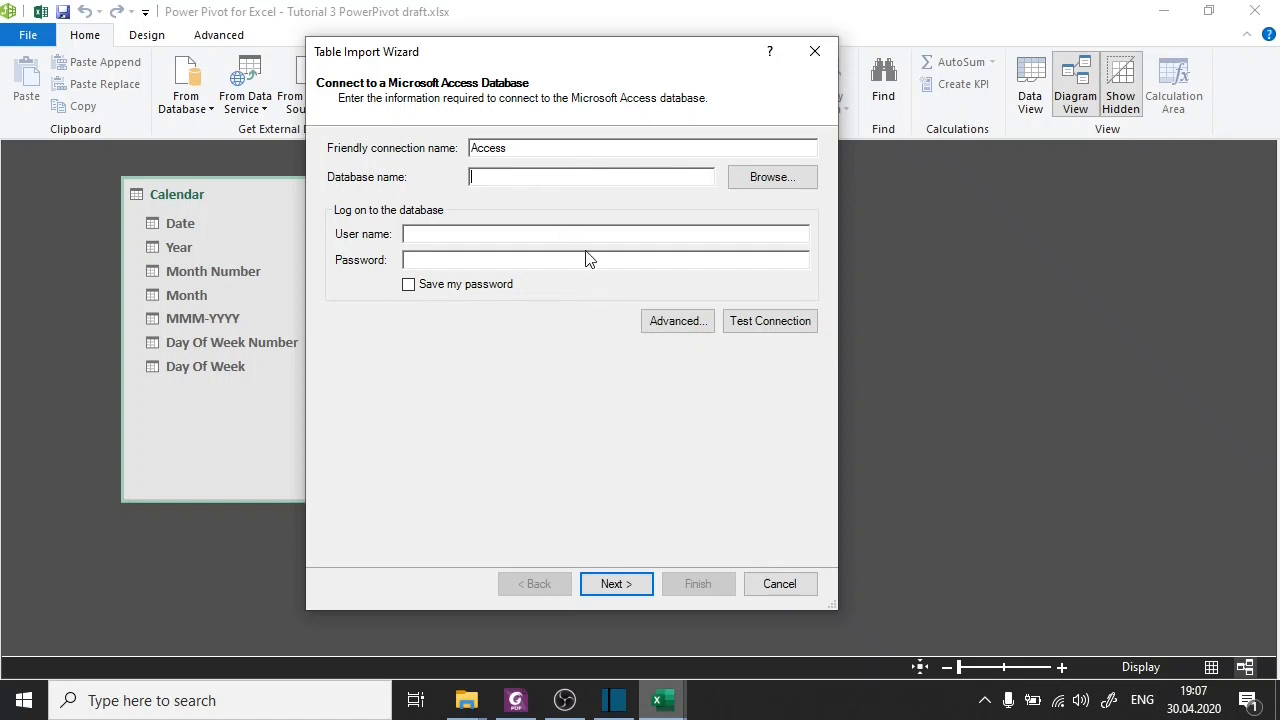
click(771, 178)
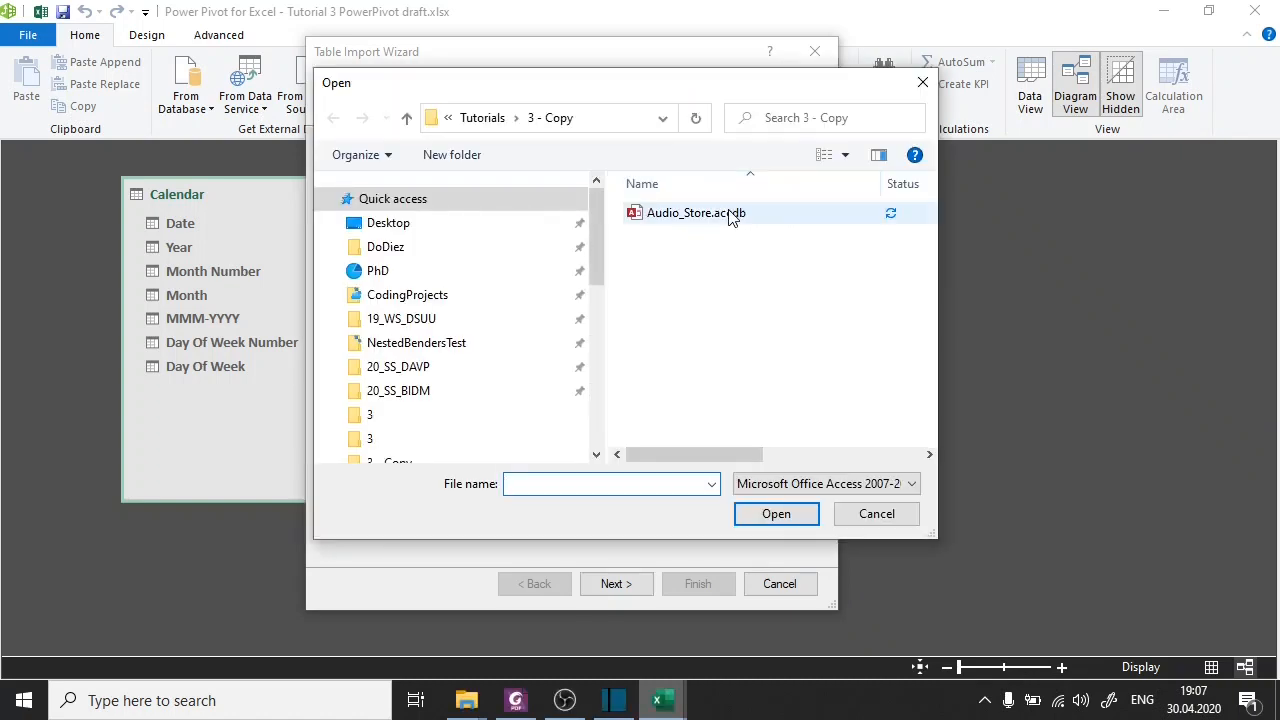
click(733, 218)
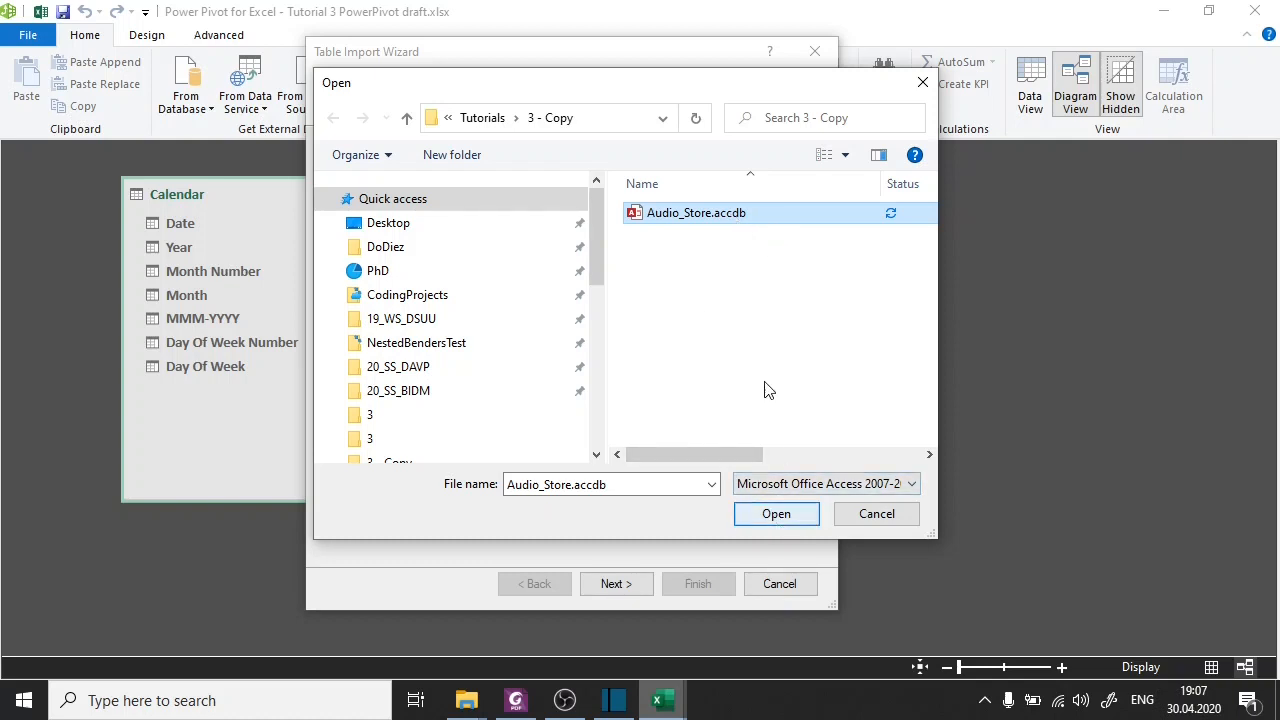
click(776, 514)
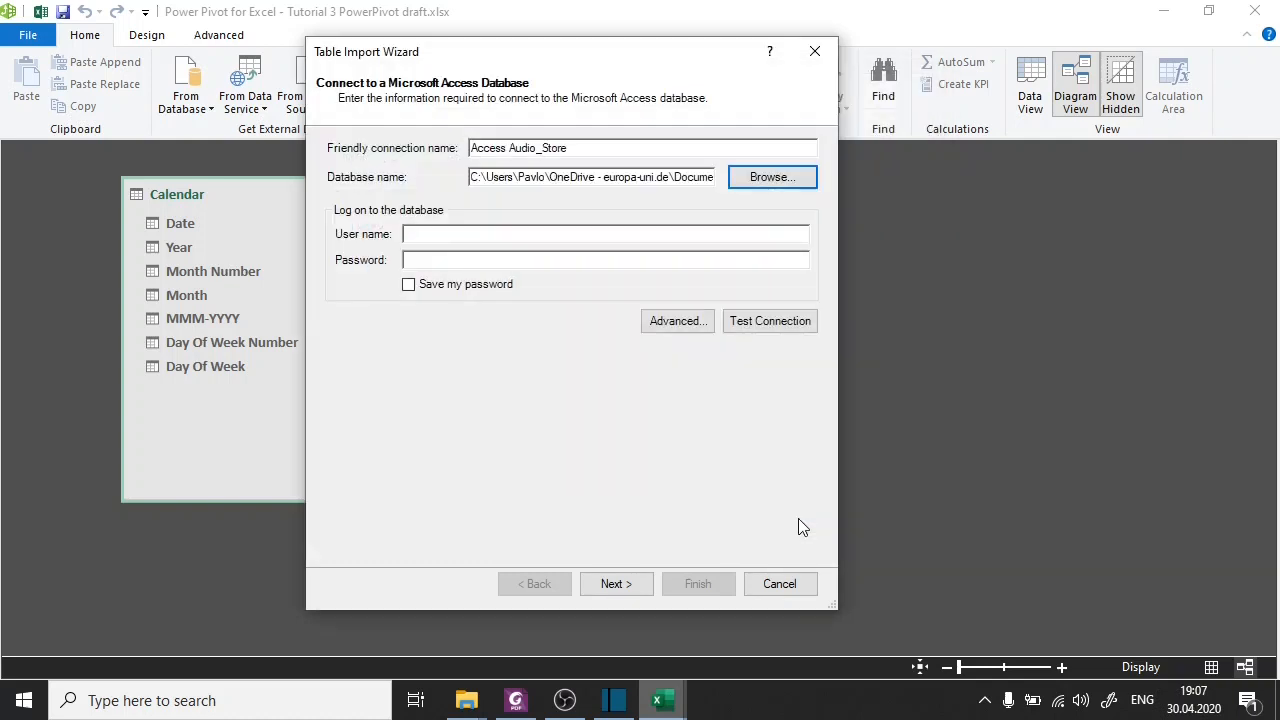
Test the Audio_Store connection and proceed with selecting the import data from a list of tables and views.
click(754, 322)
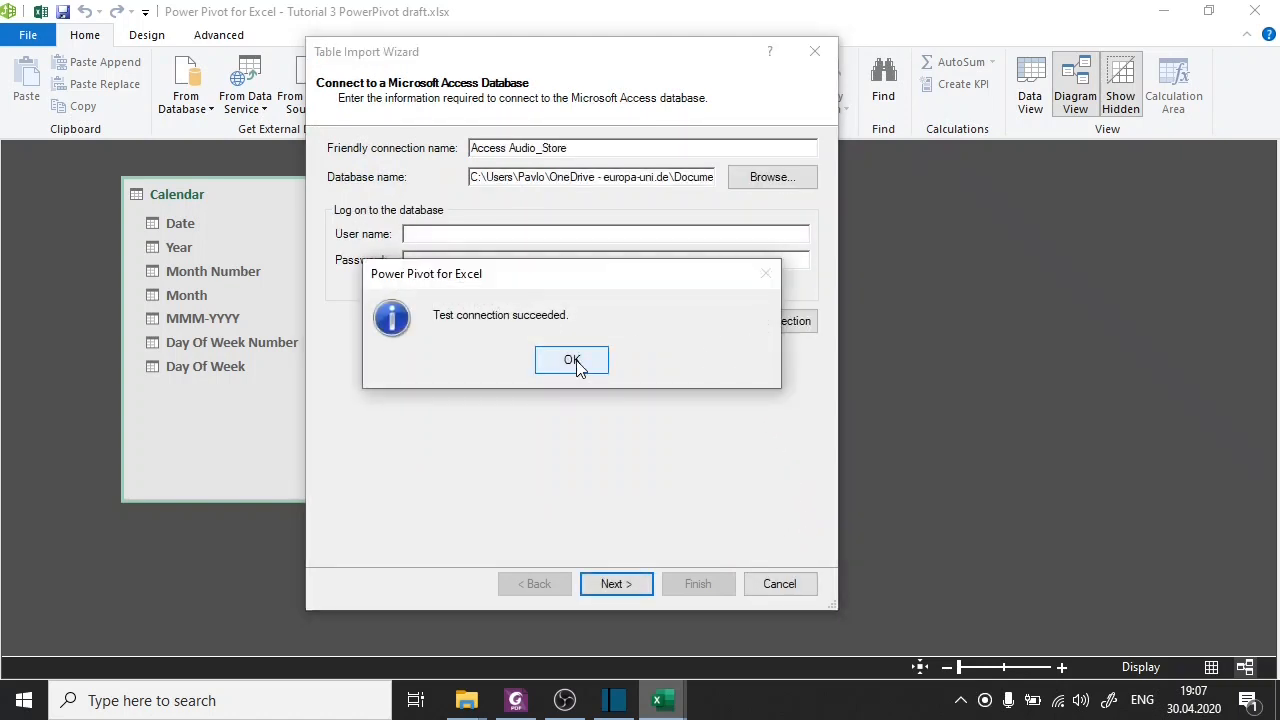
click(574, 362)
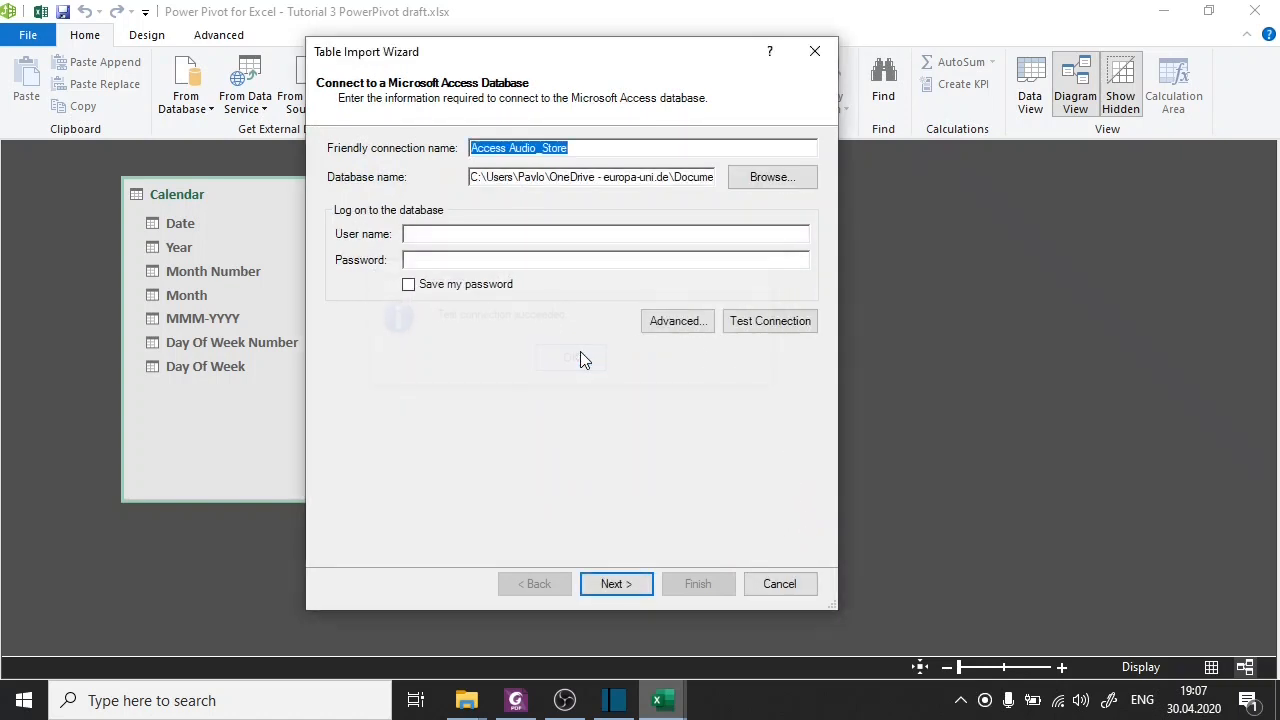
click(611, 589)
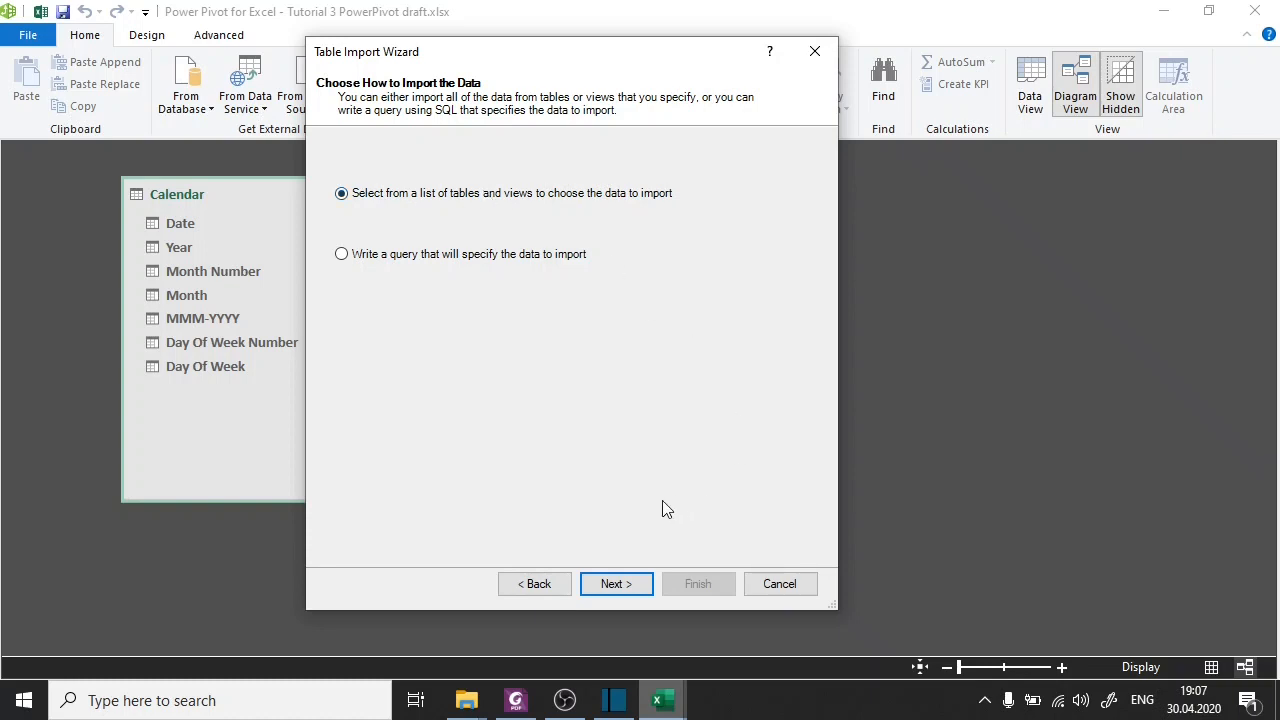
click(642, 585)
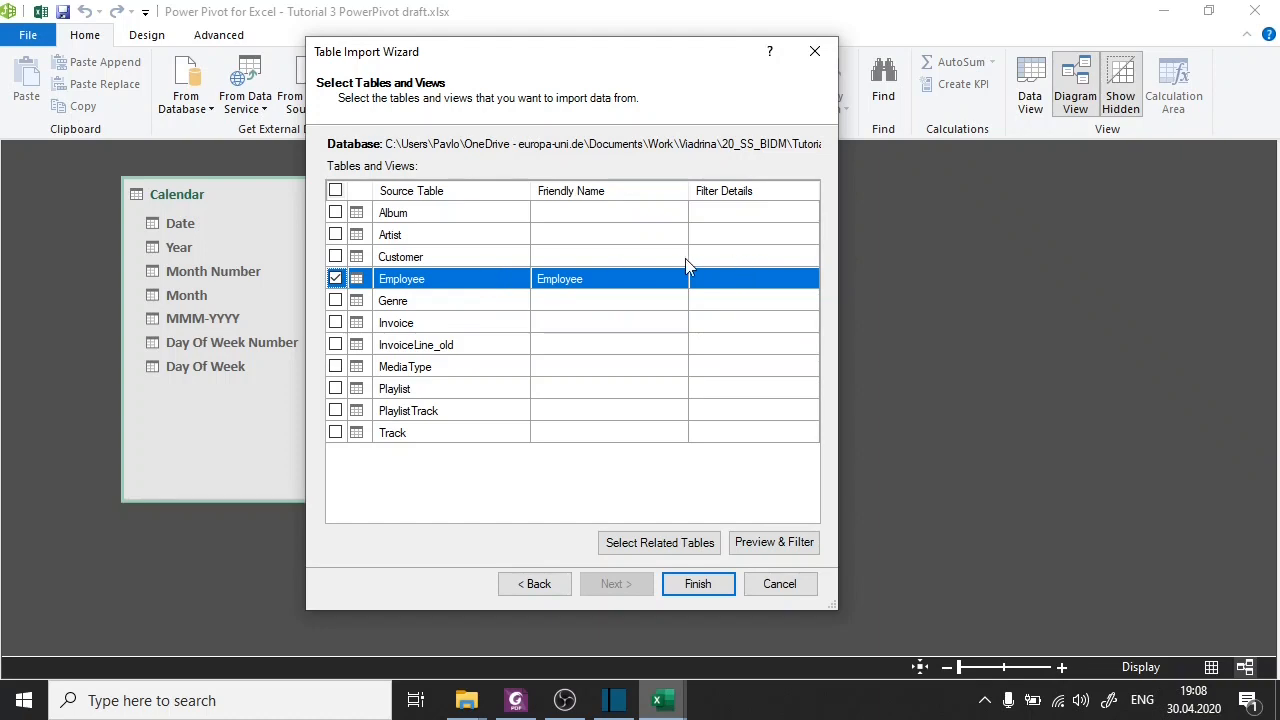
Preview the selected Employee table and include only its EmployeeId and LastName columns in the import.
click(781, 548)
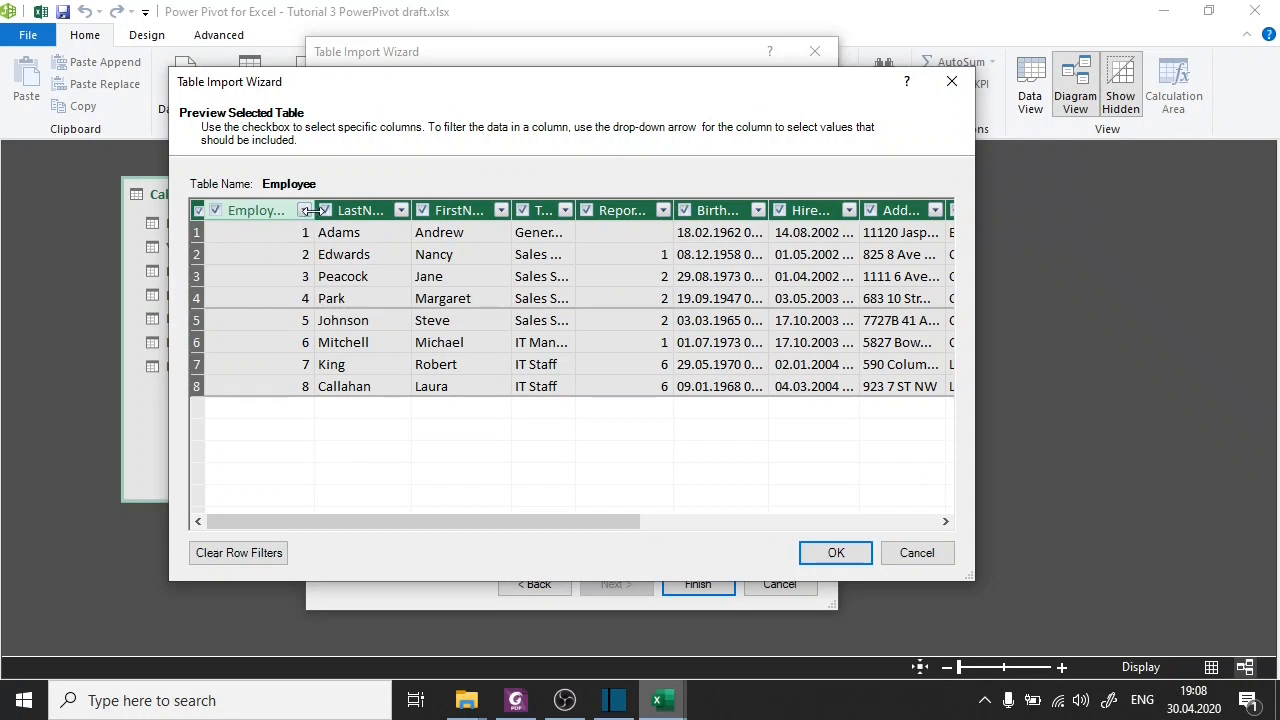
drag(314, 211, 359, 213)
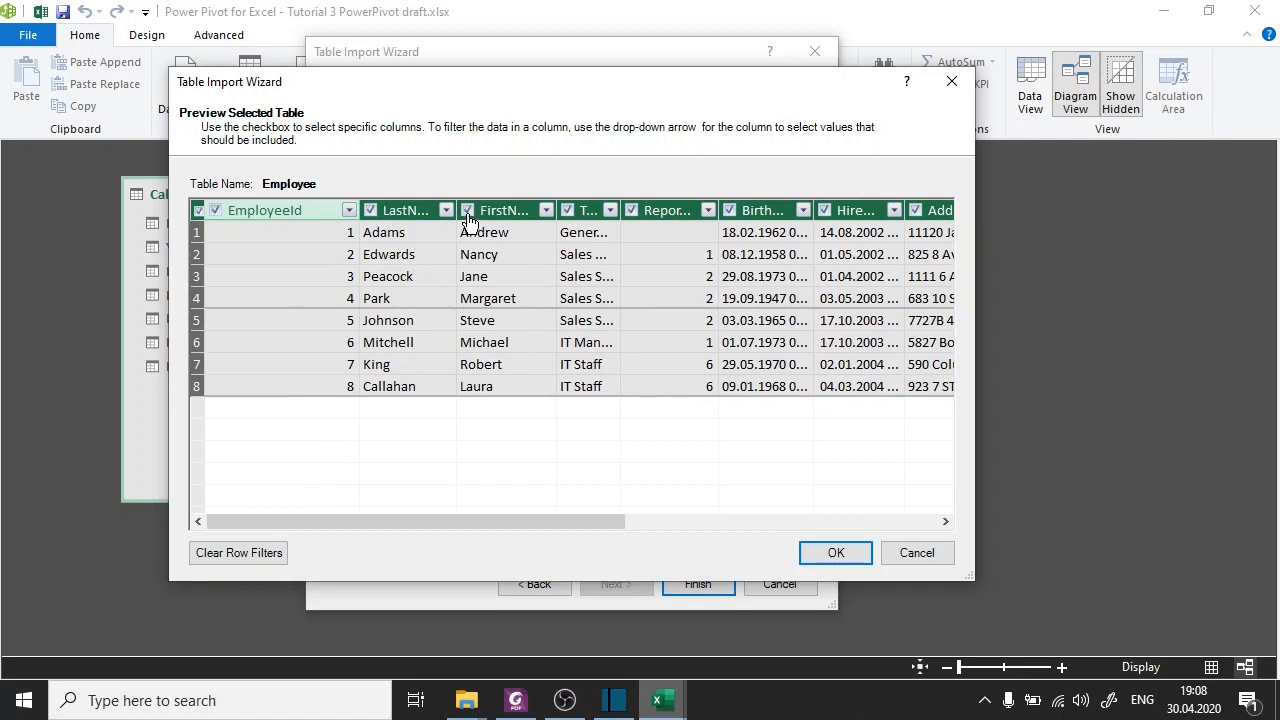
drag(458, 211, 504, 210)
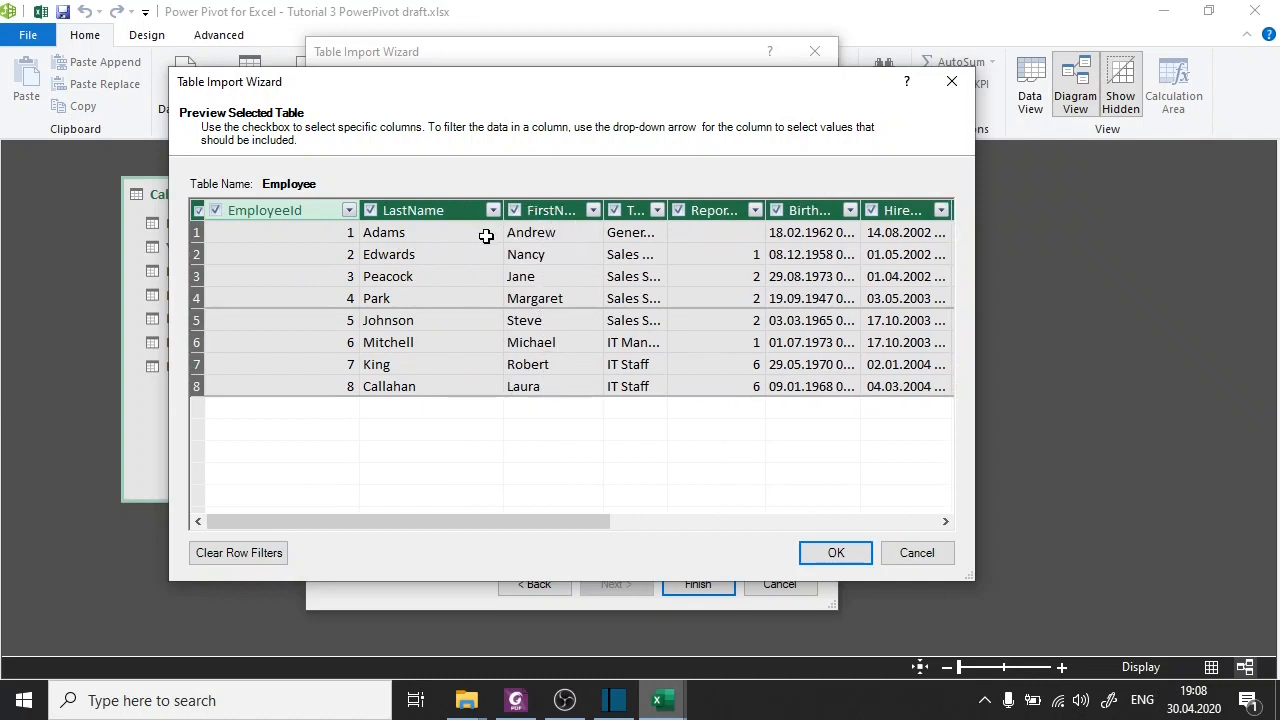
click(198, 211)
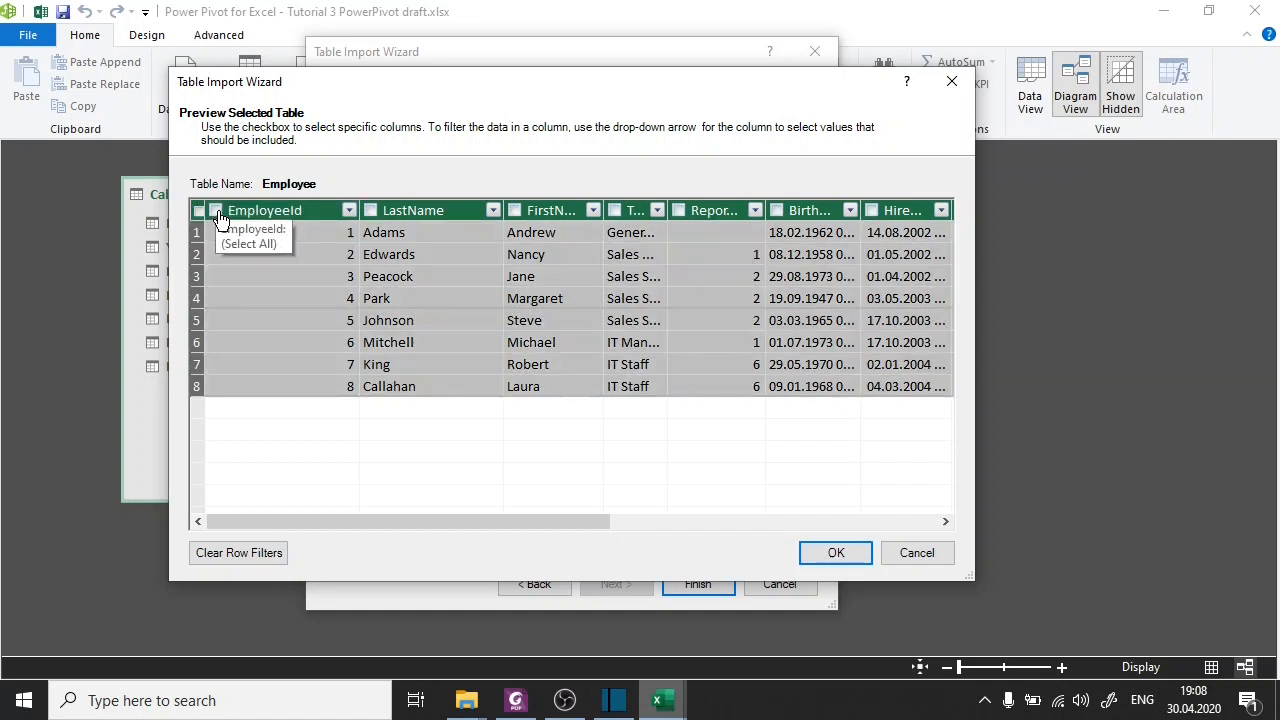
click(217, 212)
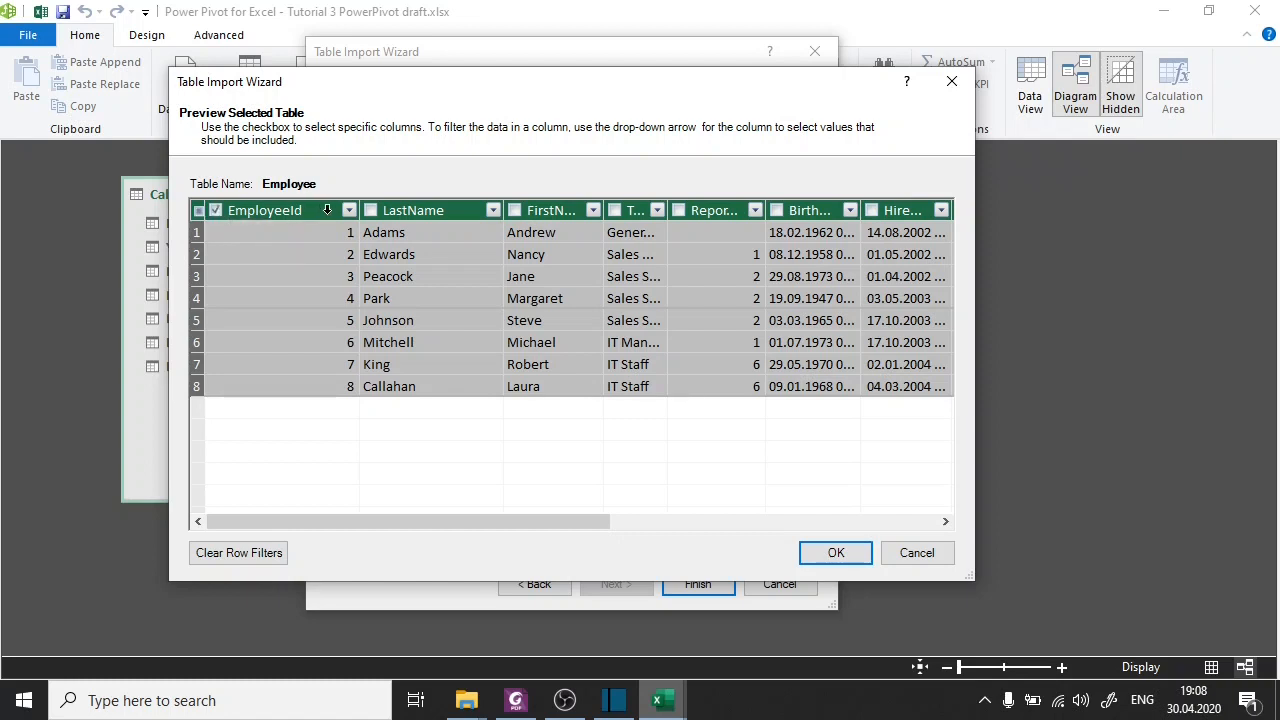
click(370, 210)
Filter the Employee table's Title column to only Sales Support Agent and accept the preview settings.
drag(668, 210, 759, 220)
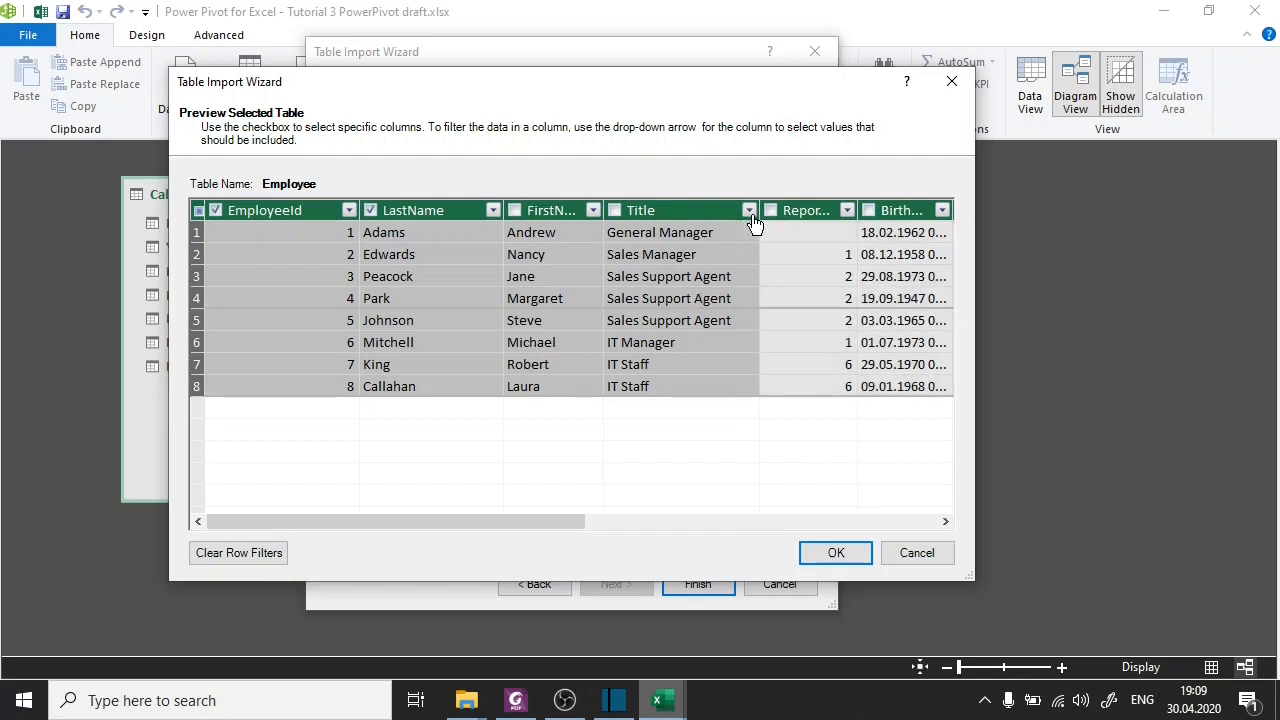
click(750, 212)
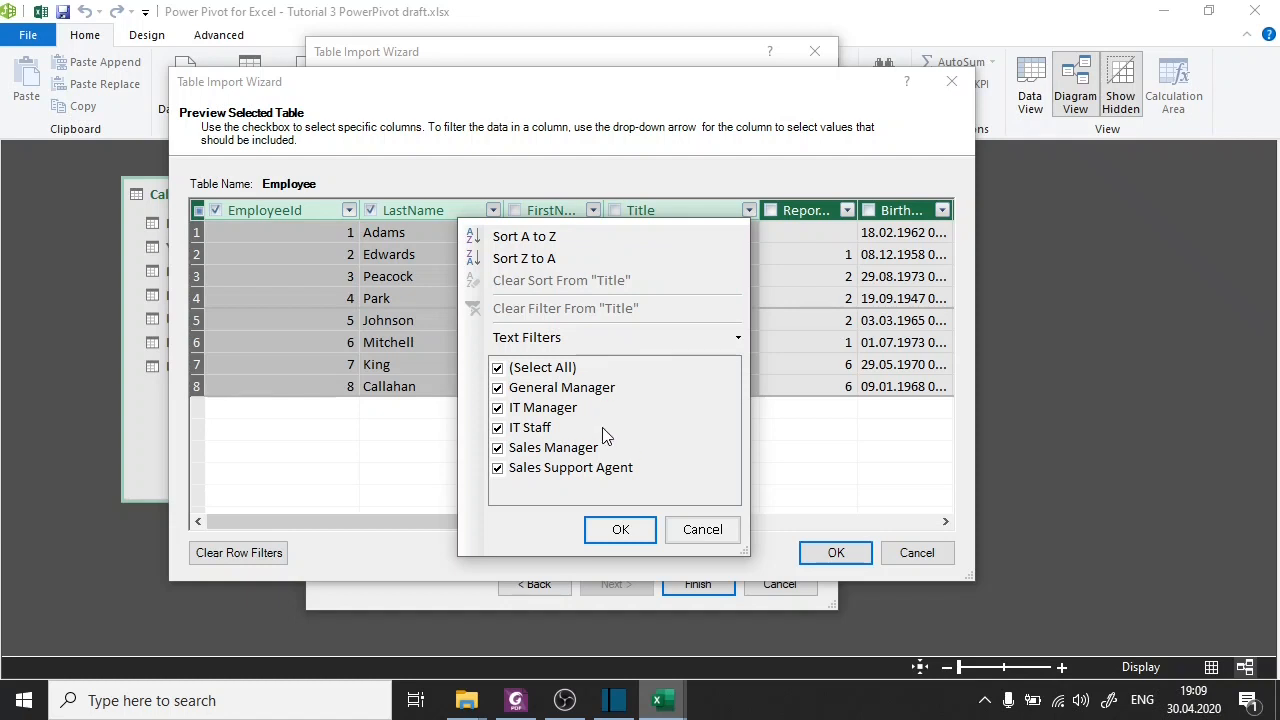
click(497, 368)
click(498, 468)
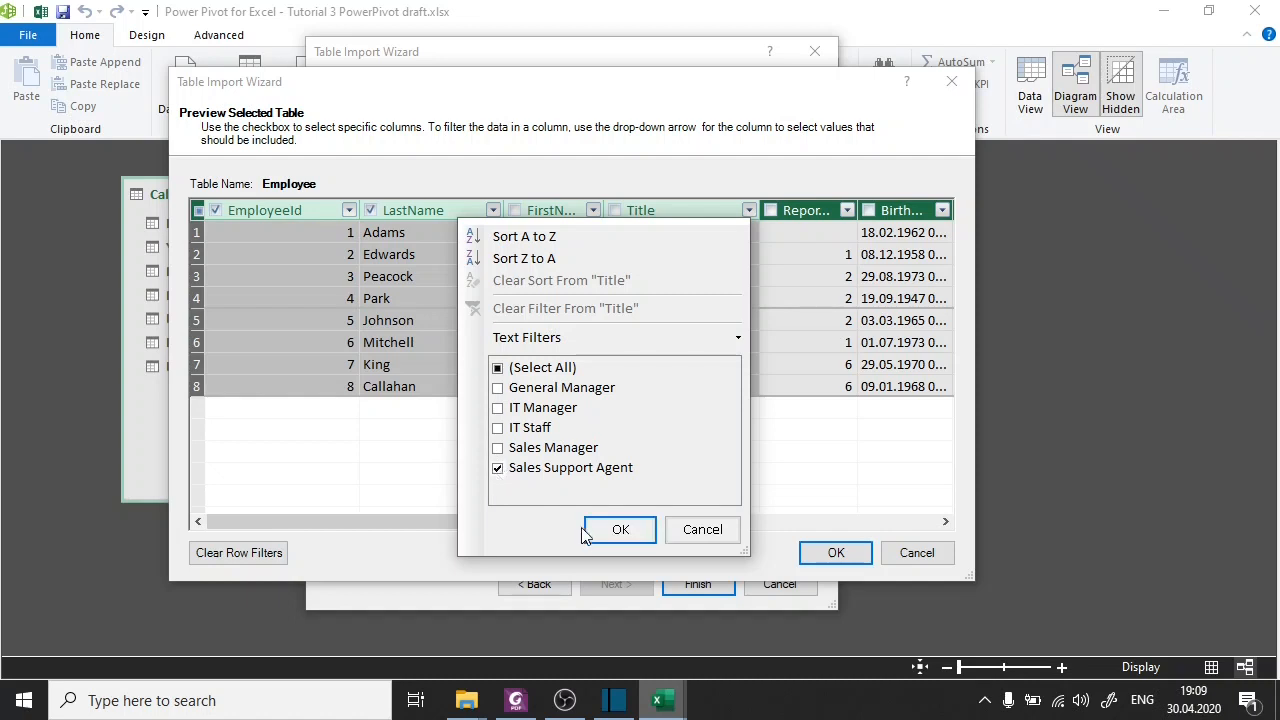
click(614, 536)
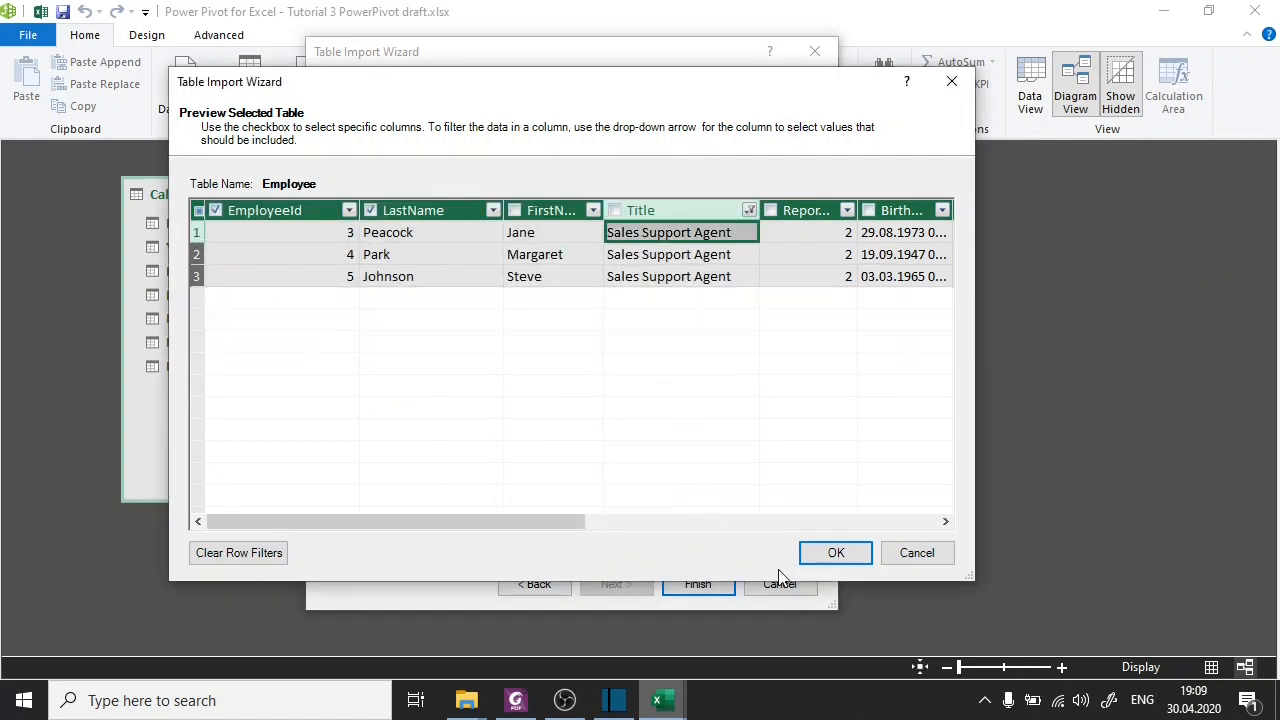
click(834, 556)
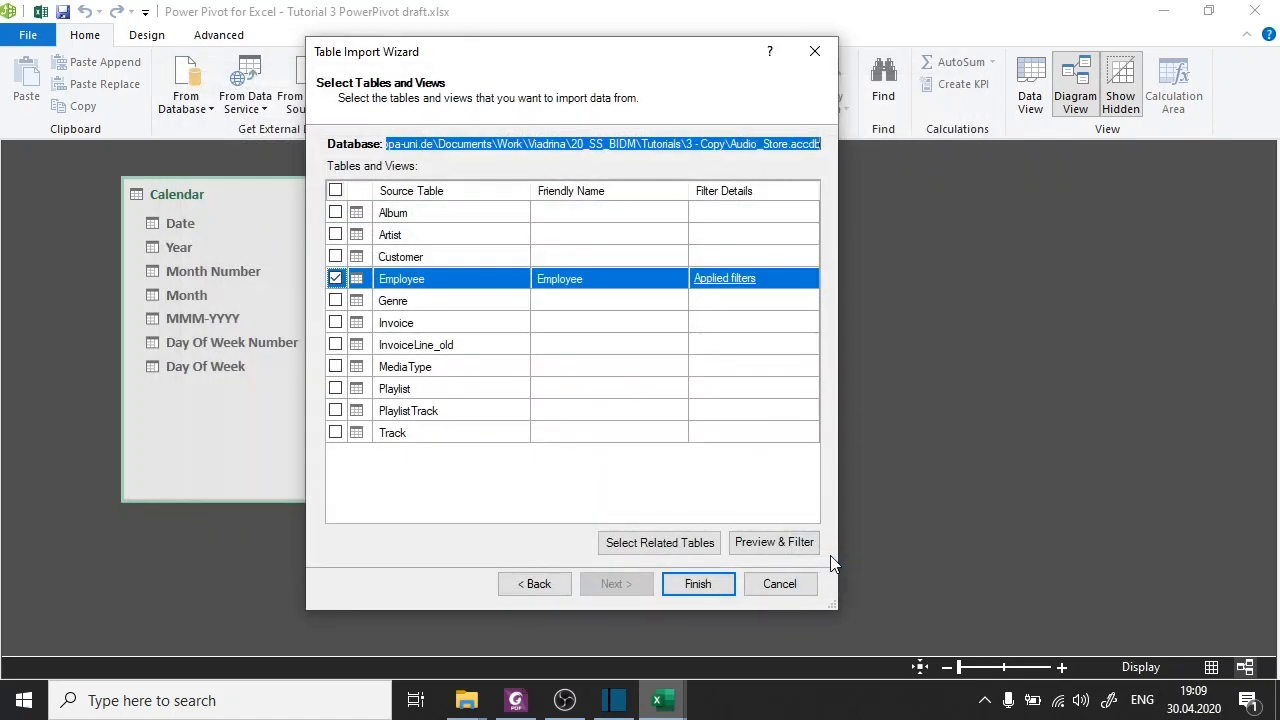
Complete the Employee table import and align the table beside Calendar in the diagram.
click(726, 587)
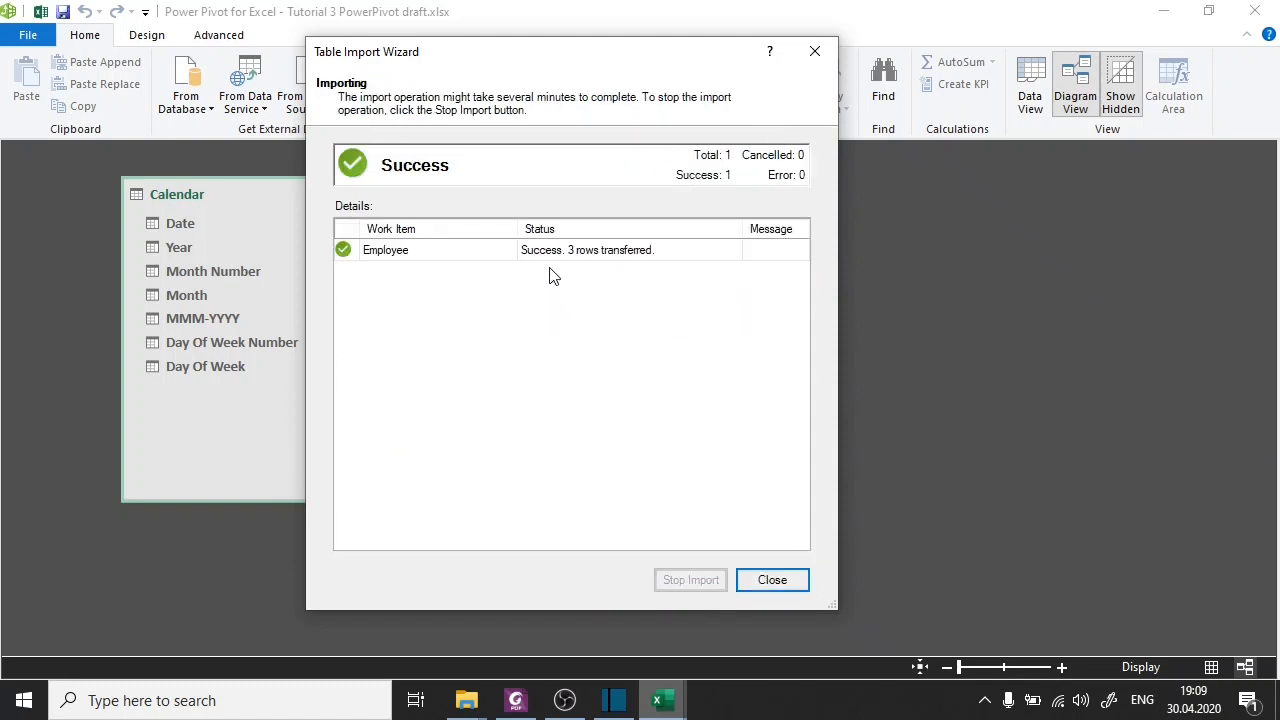
click(780, 579)
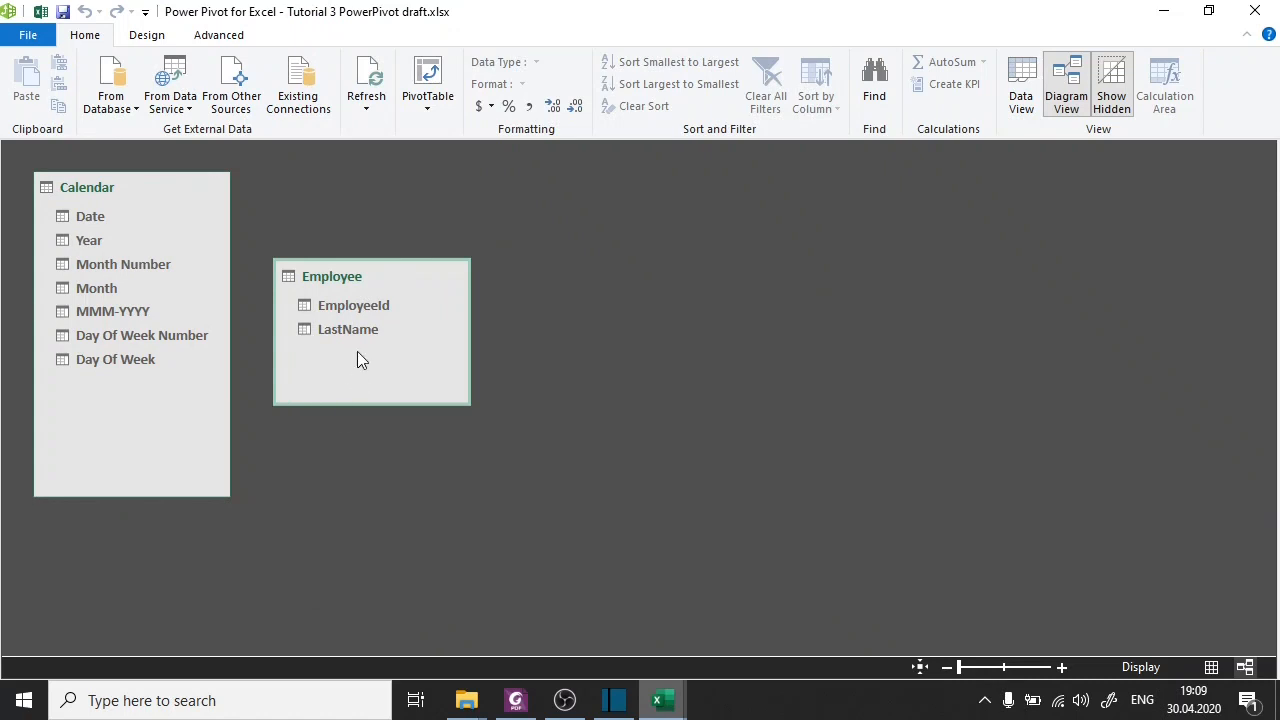
drag(359, 277, 351, 189)
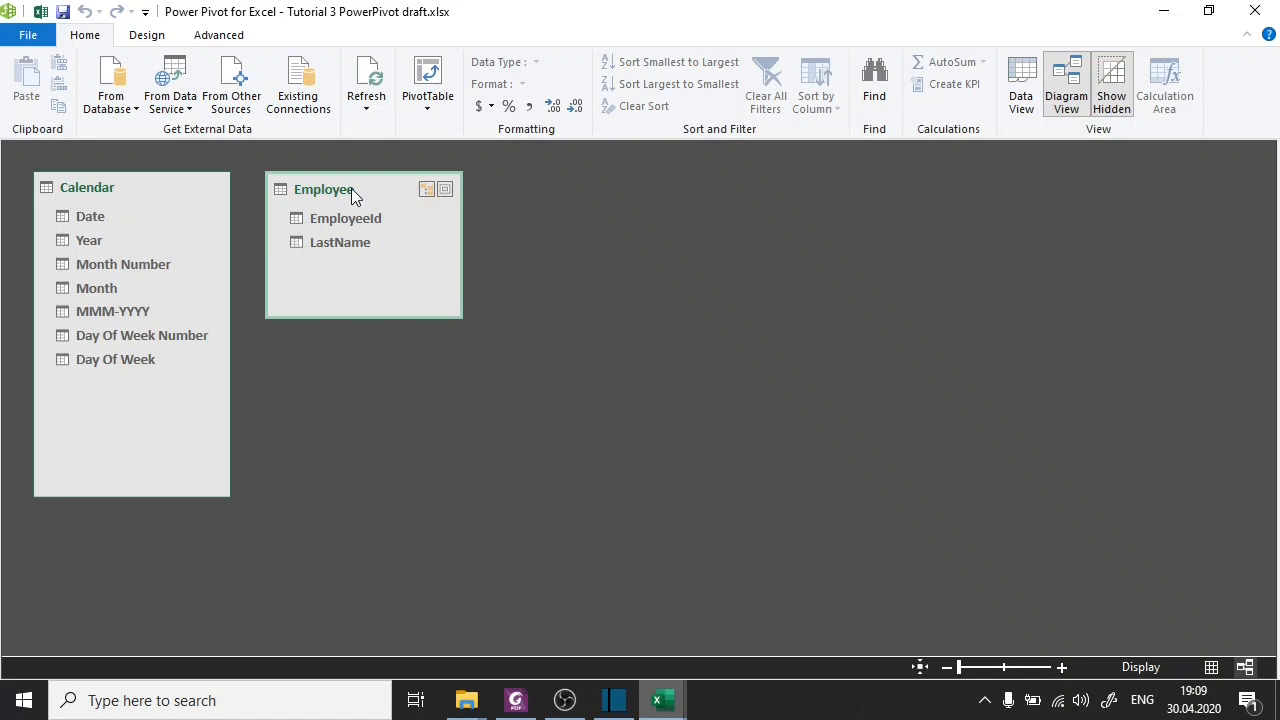
Switch the model to data view and review the EmployeeId and LastName rows imported into the Employee table.
drag(351, 188, 355, 192)
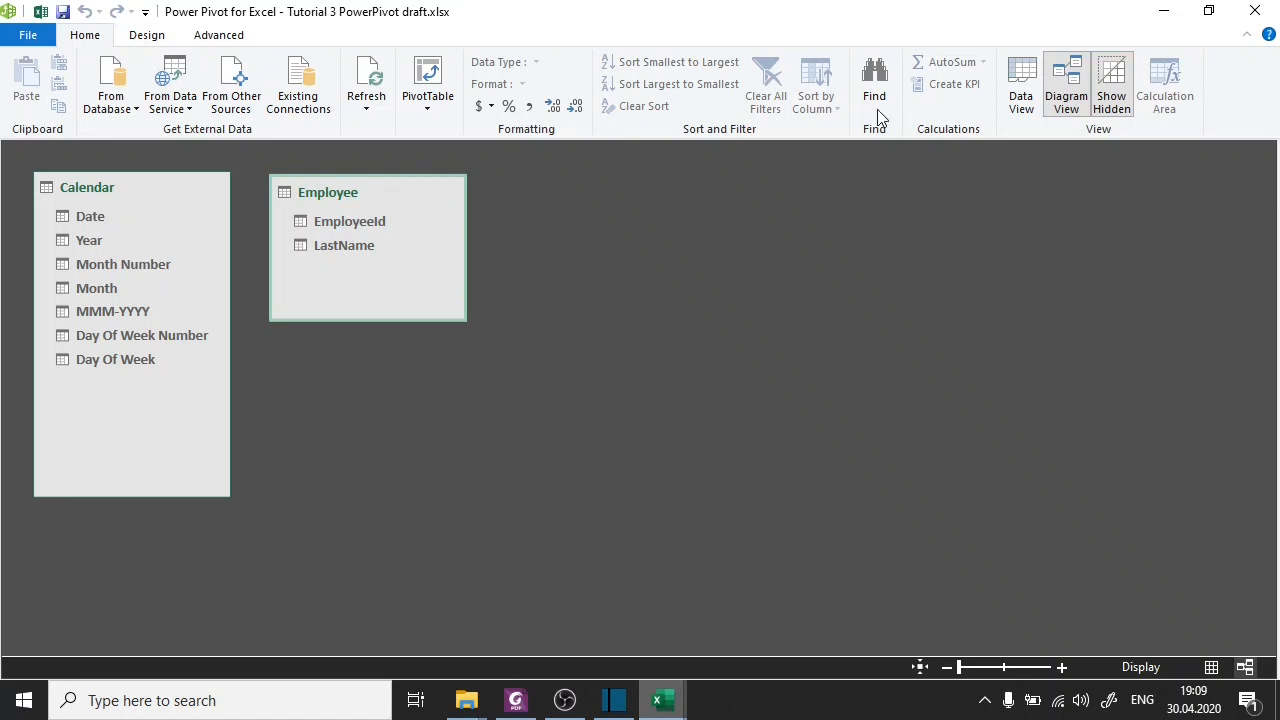
click(1021, 102)
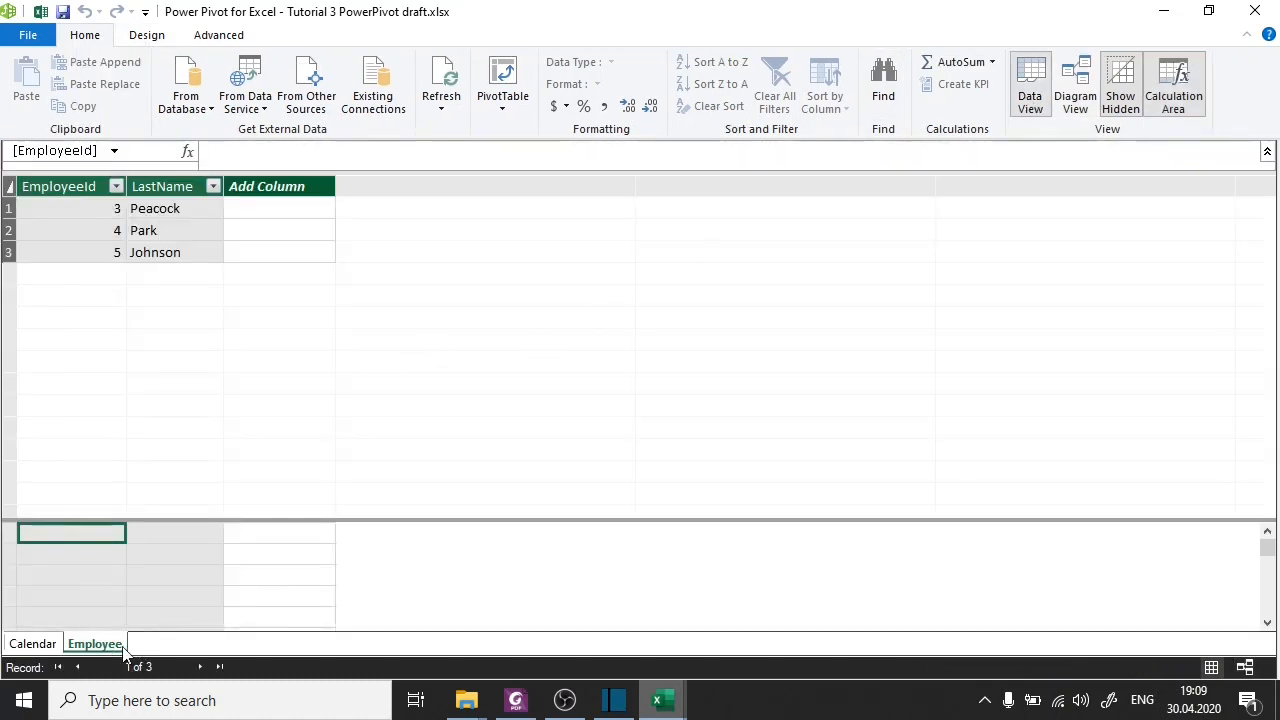
drag(88, 206, 192, 262)
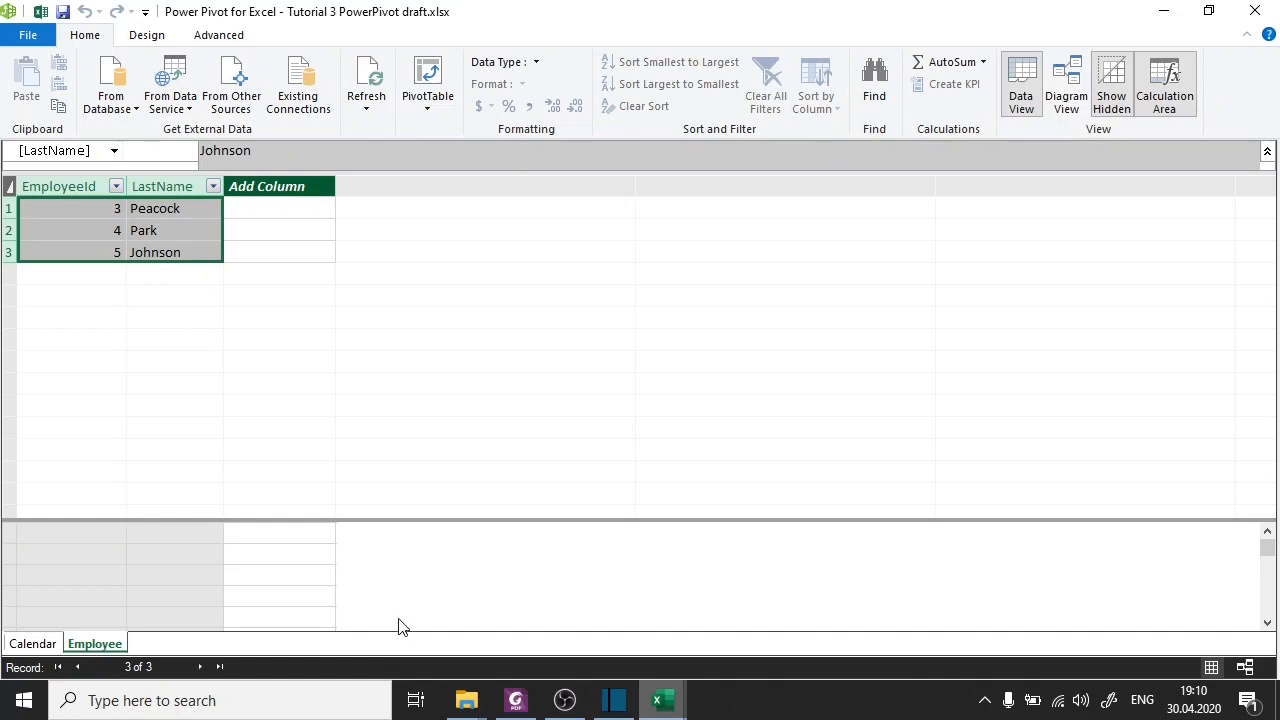
Switch to Foxit PhantomPDF to read the slide on adding data by custom SQL query, and return to Power Pivot.
click(515, 700)
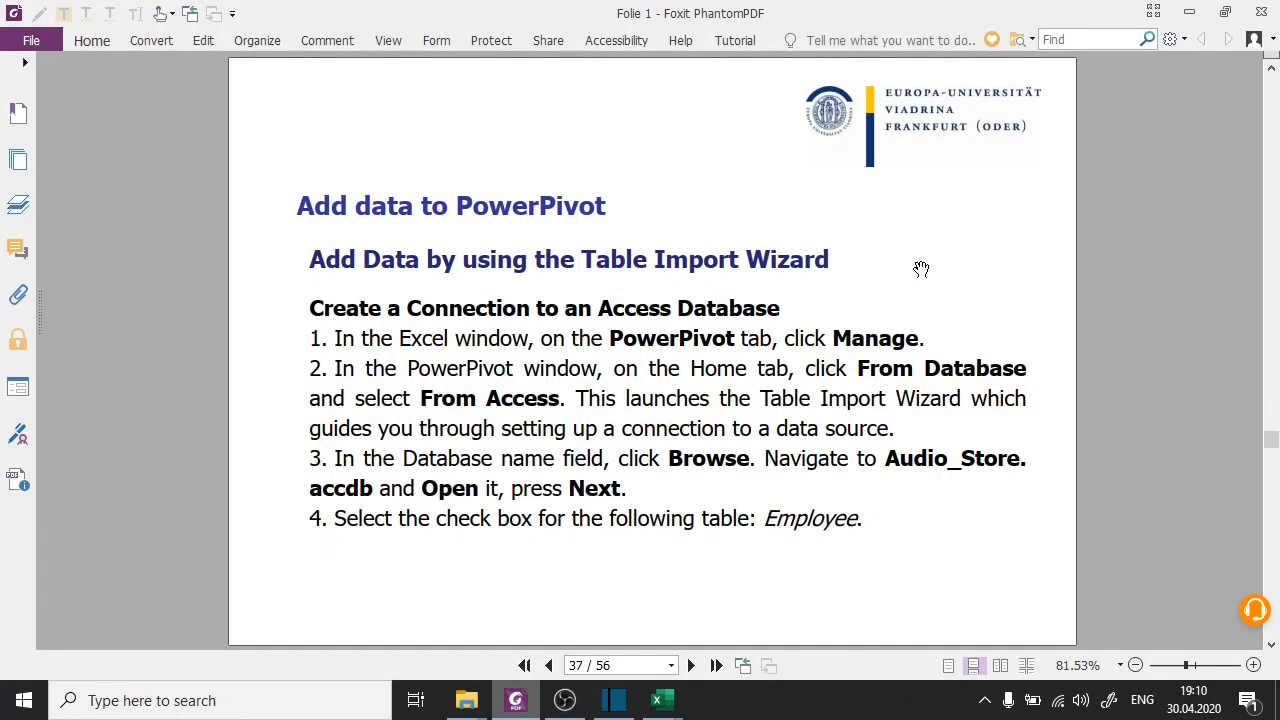
scroll(921, 269, down, 2)
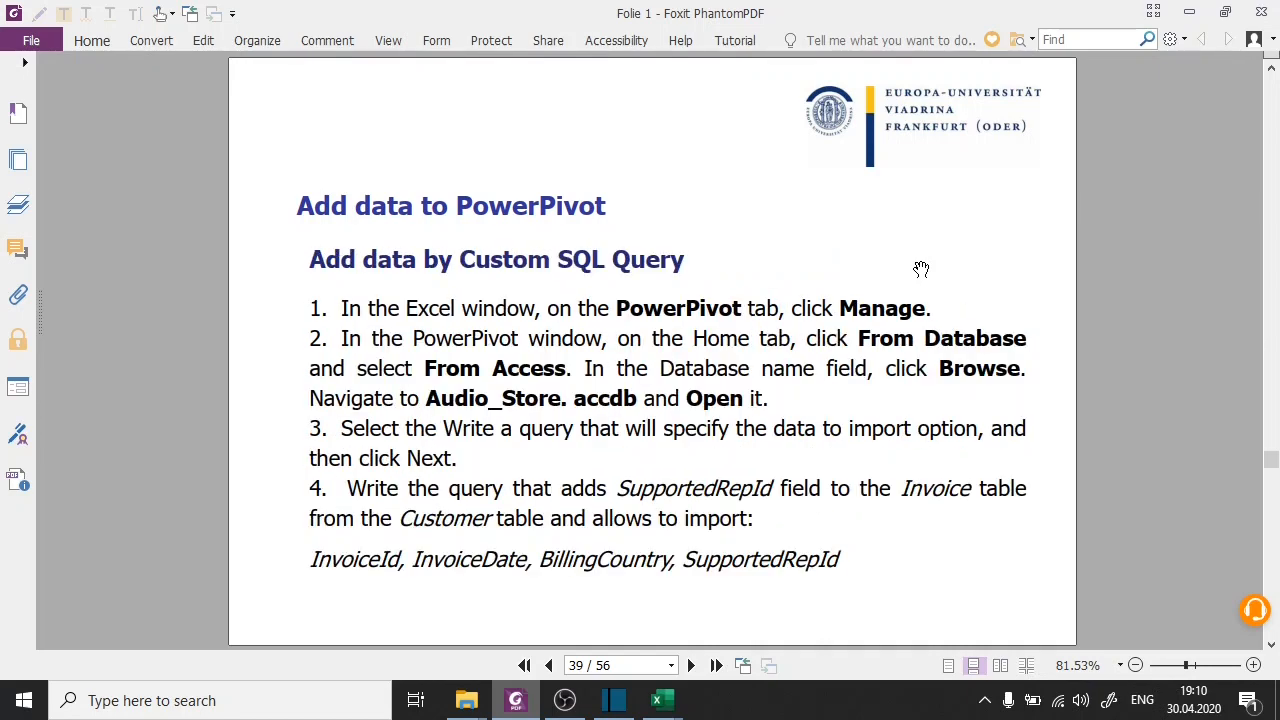
scroll(921, 269, up, 1)
scroll(921, 269, down, 1)
mouse_move(657, 700)
click(728, 635)
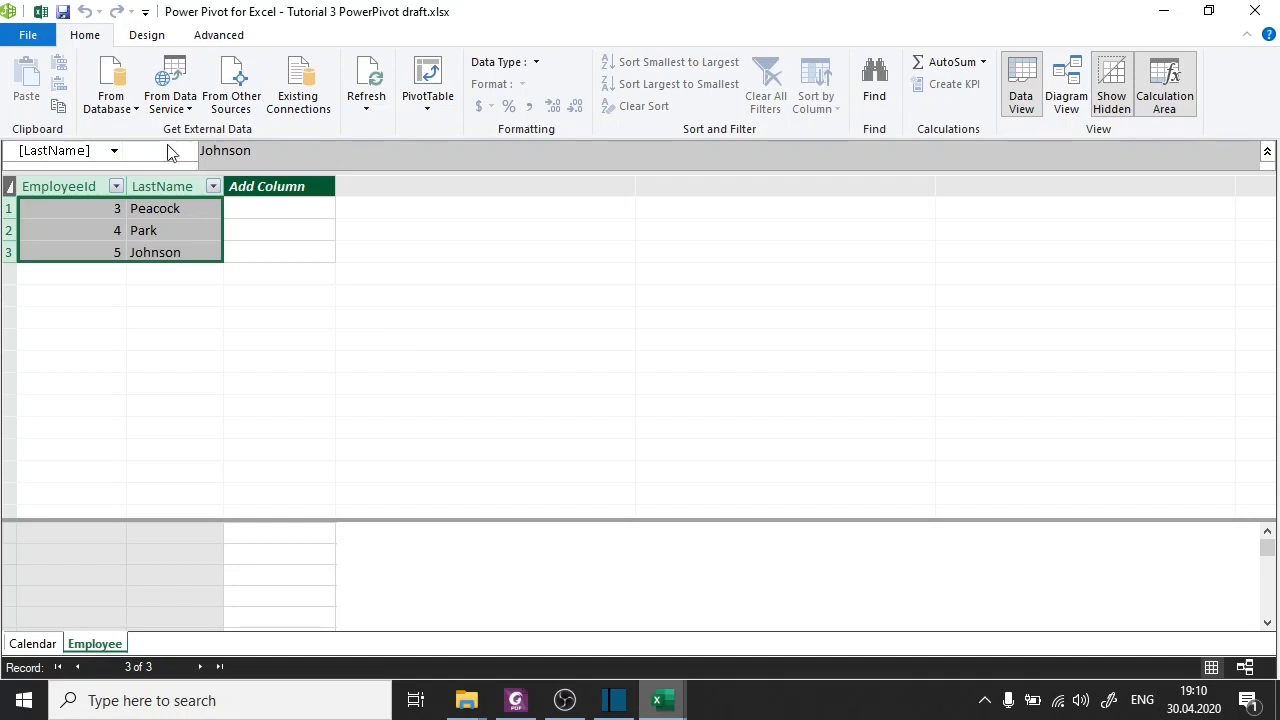
Start a new Access import from Audio_Store.accdb and choose to write a query that specifies the data to import.
click(125, 106)
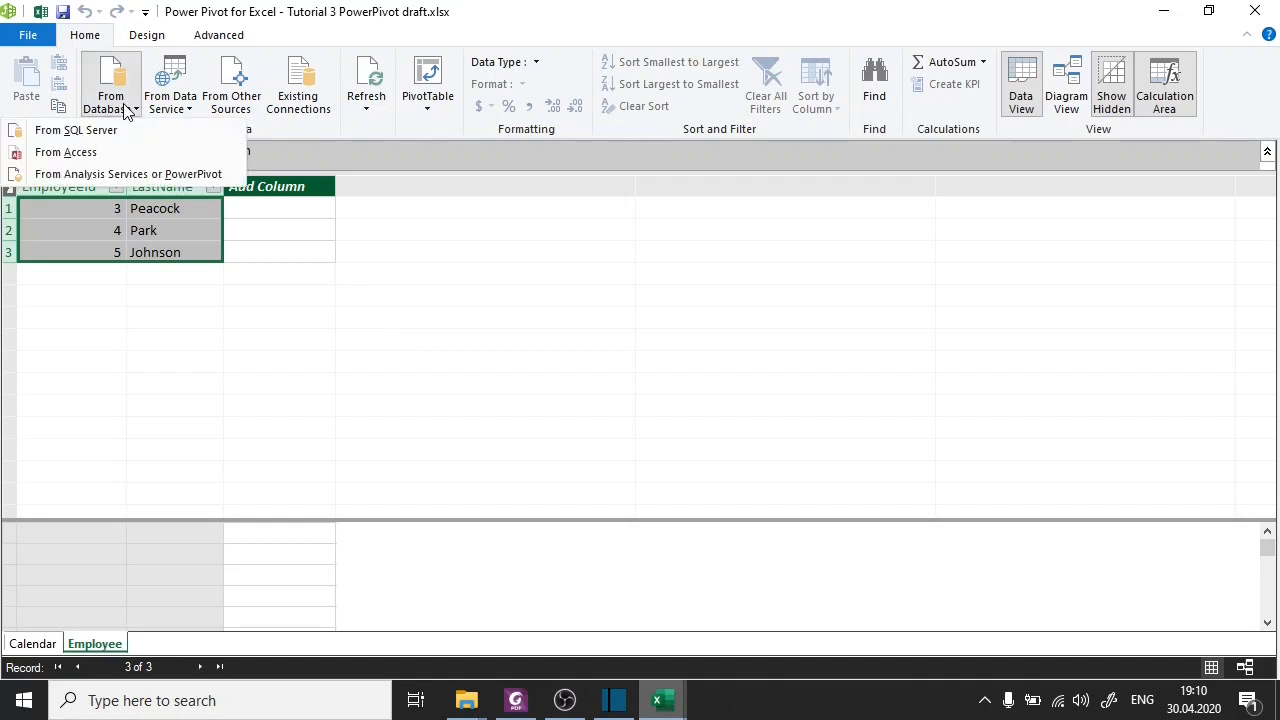
click(124, 155)
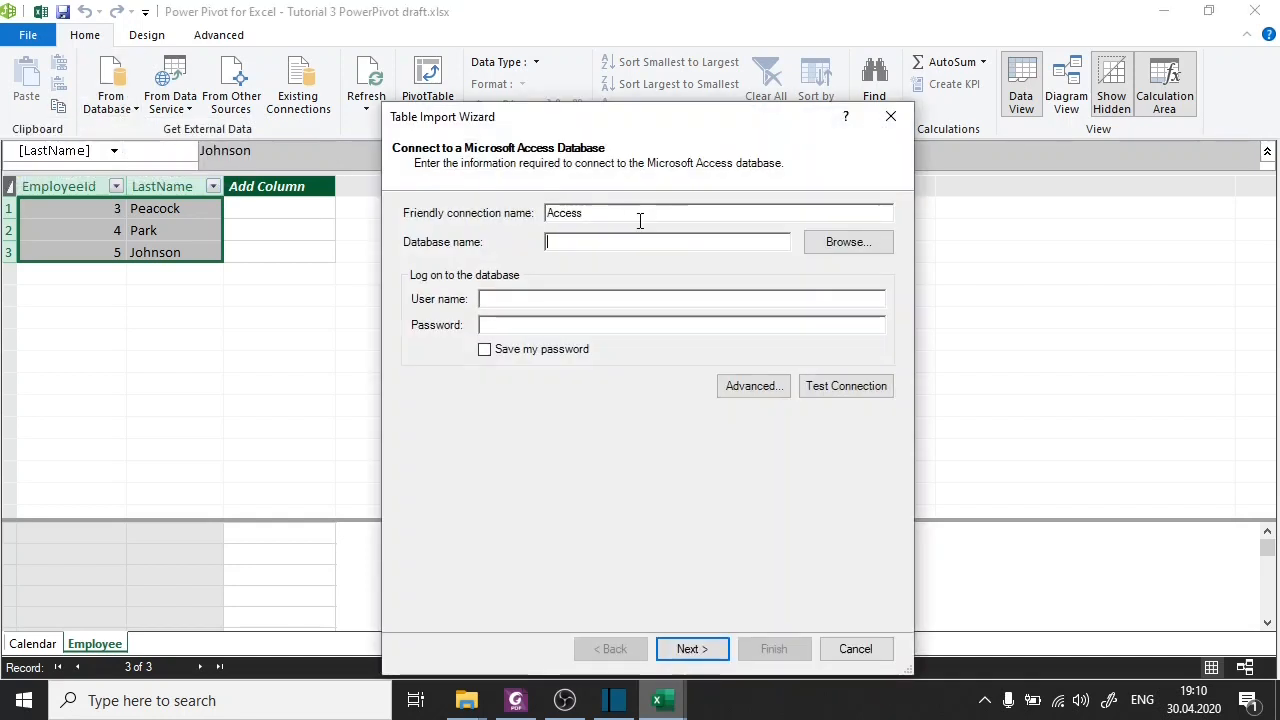
click(839, 244)
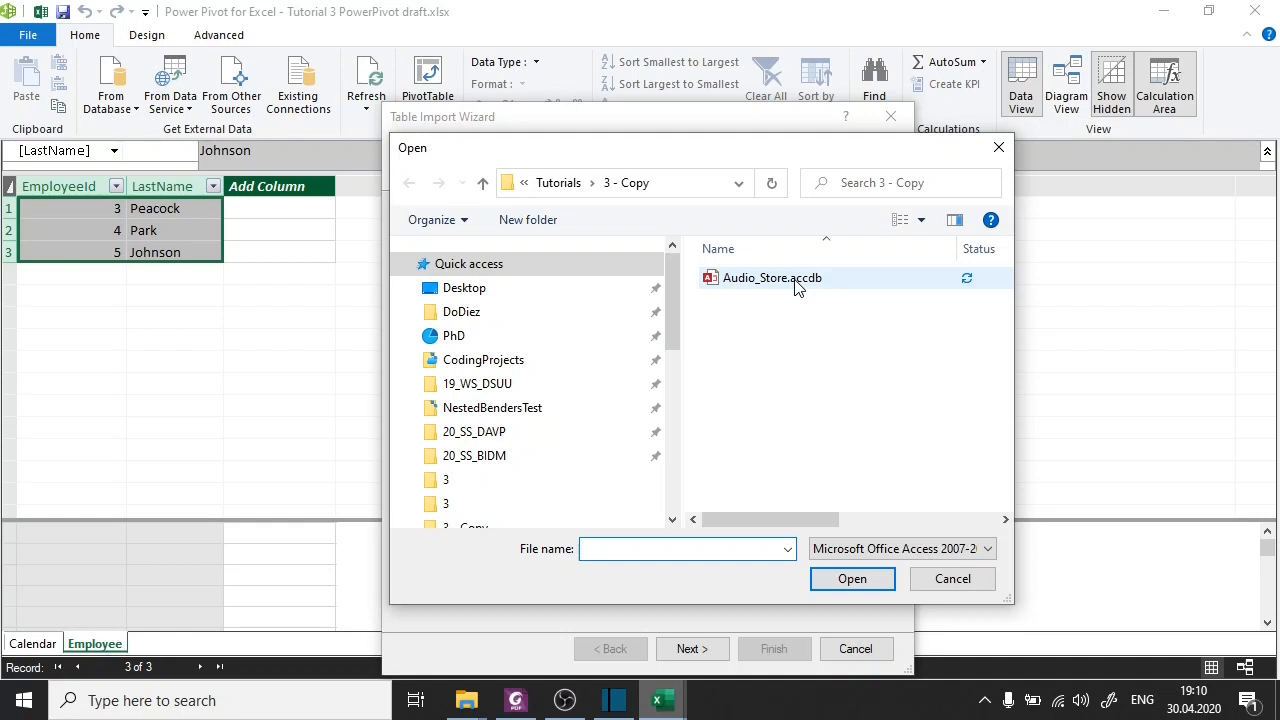
double_click(795, 281)
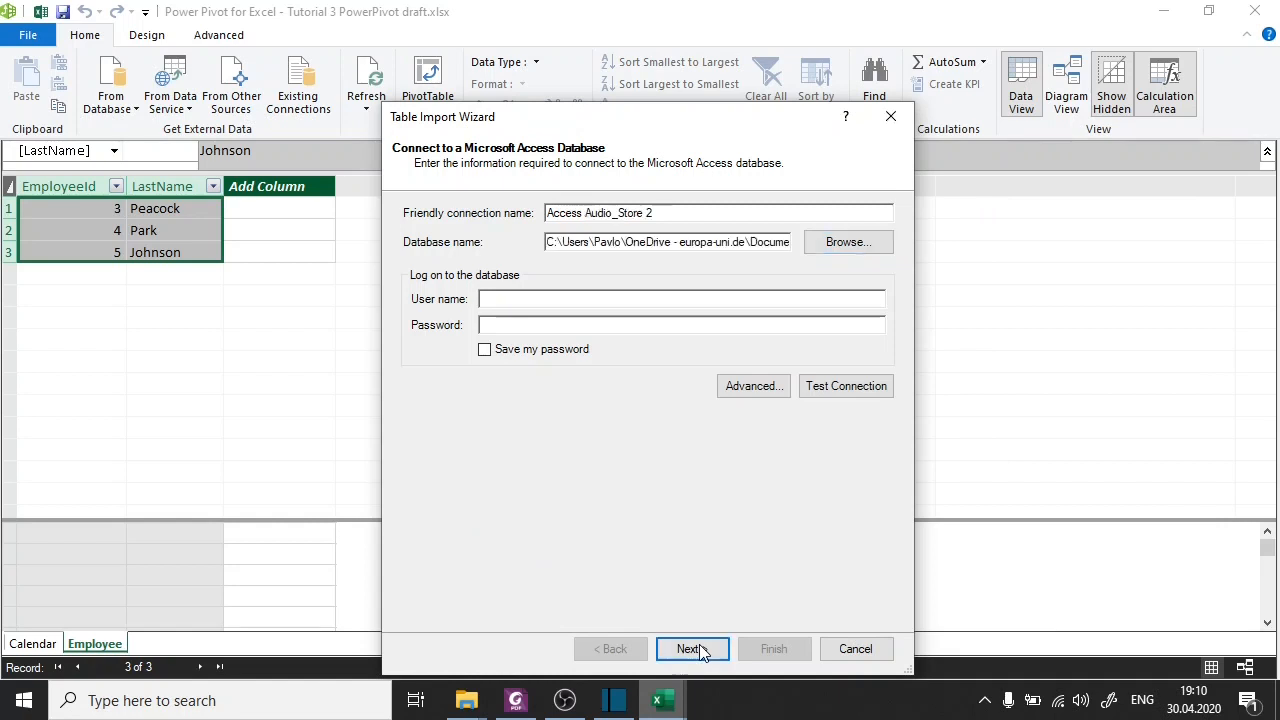
click(699, 648)
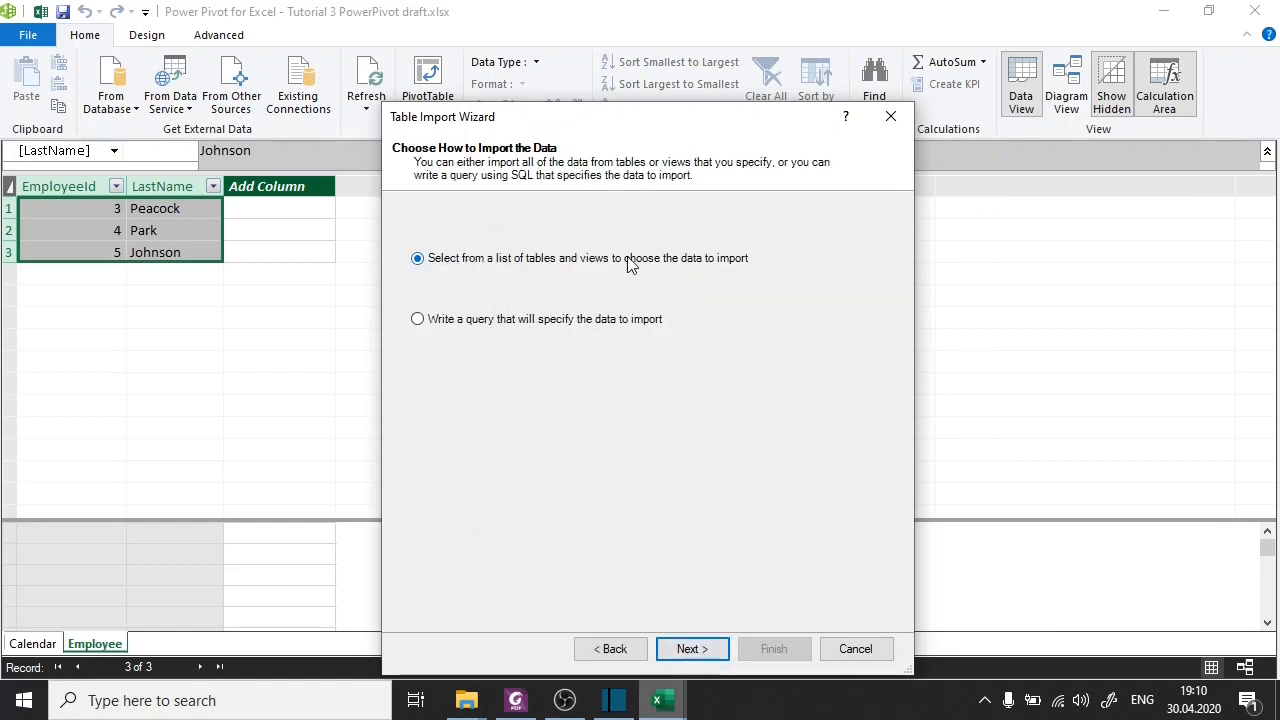
click(417, 320)
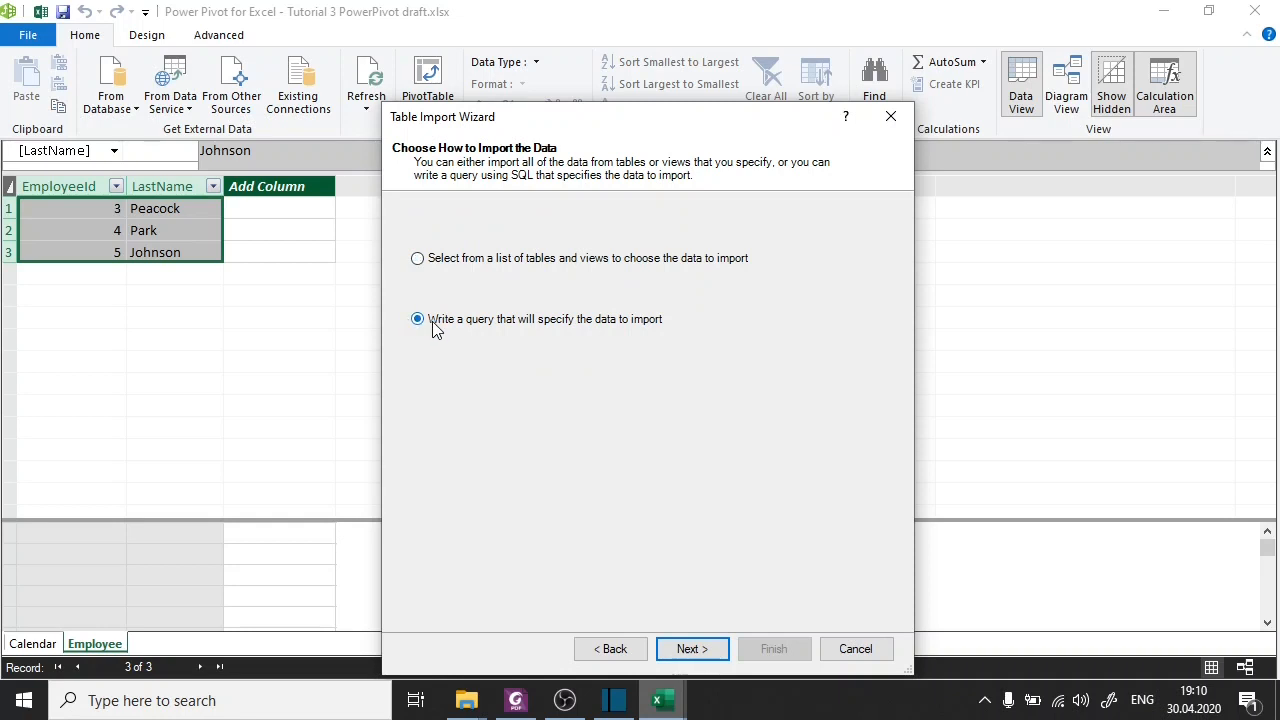
click(692, 649)
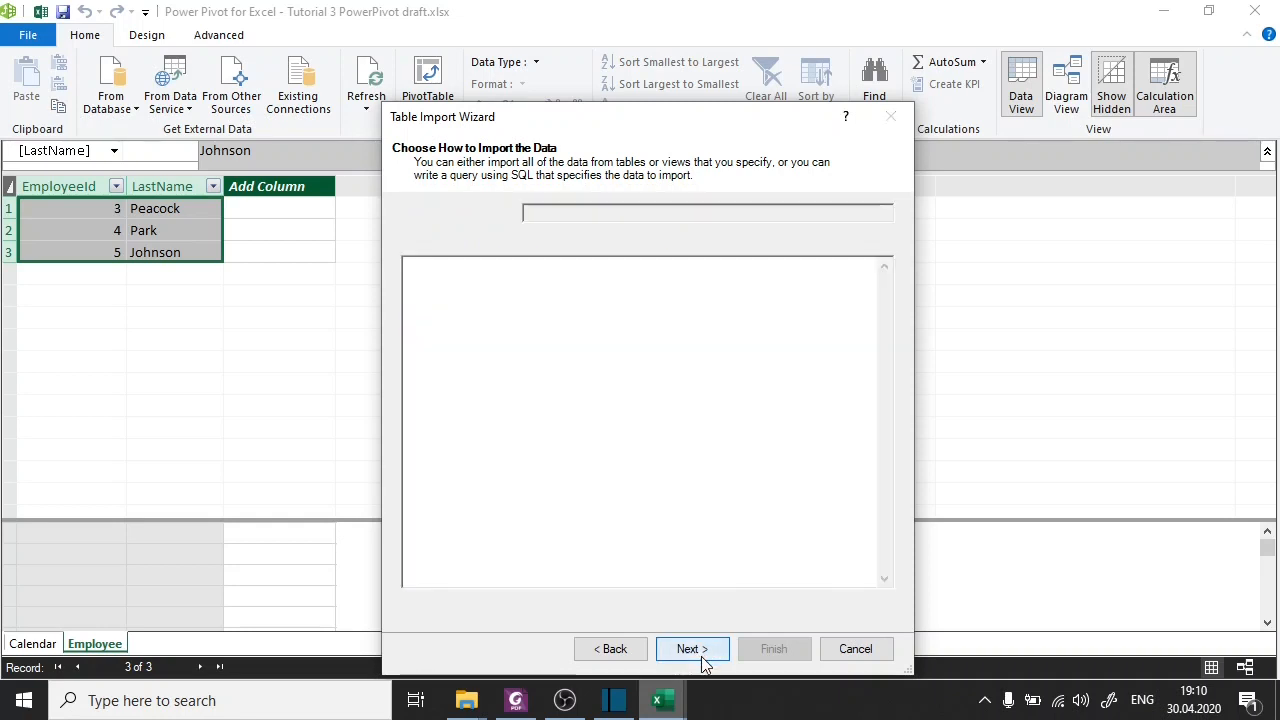
Copy the SELECT statement joining Customer and Invoice from the Foxit PhantomPDF slide into the import wizard's SQL statement in Power Pivot.
mouse_move(515, 700)
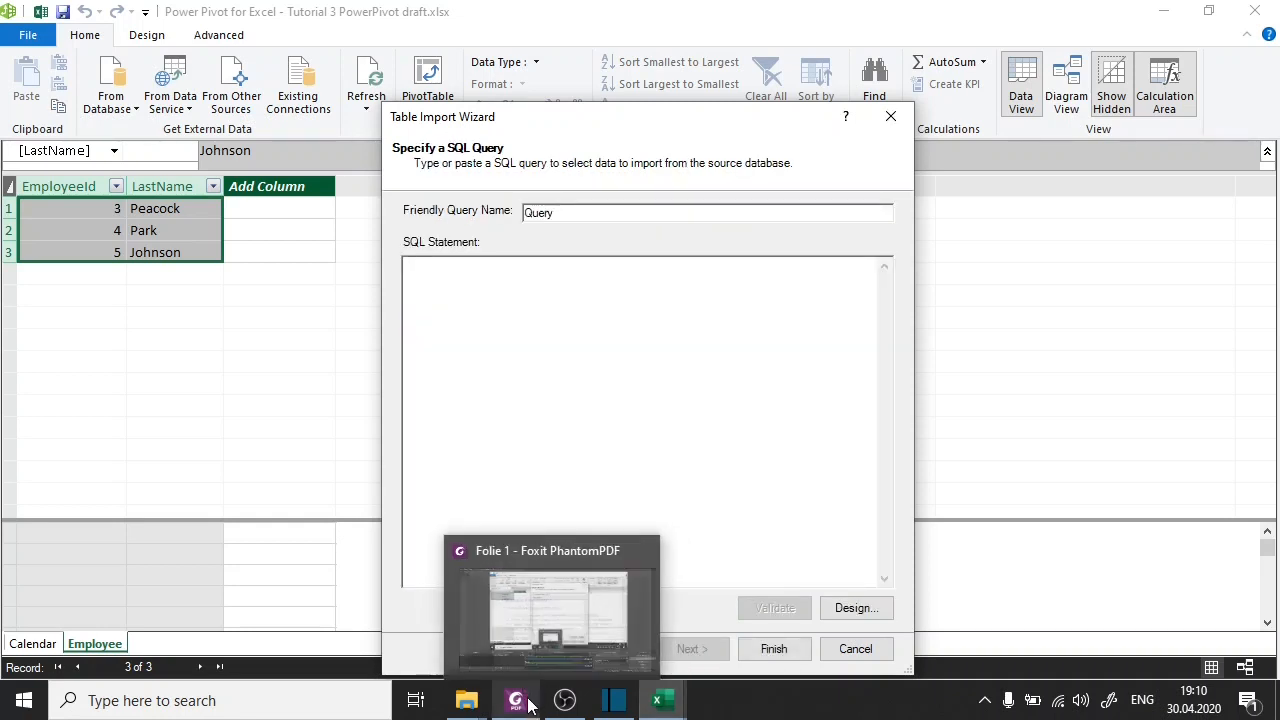
click(580, 630)
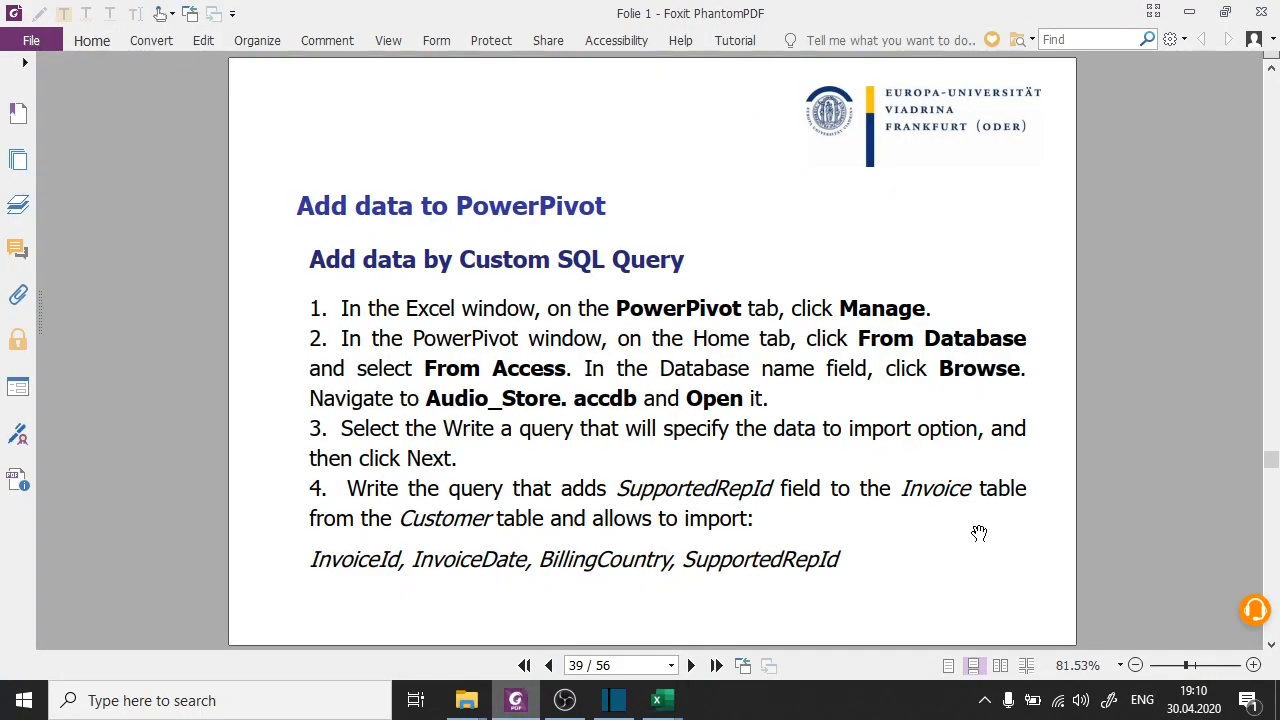
scroll(979, 533, down, 1)
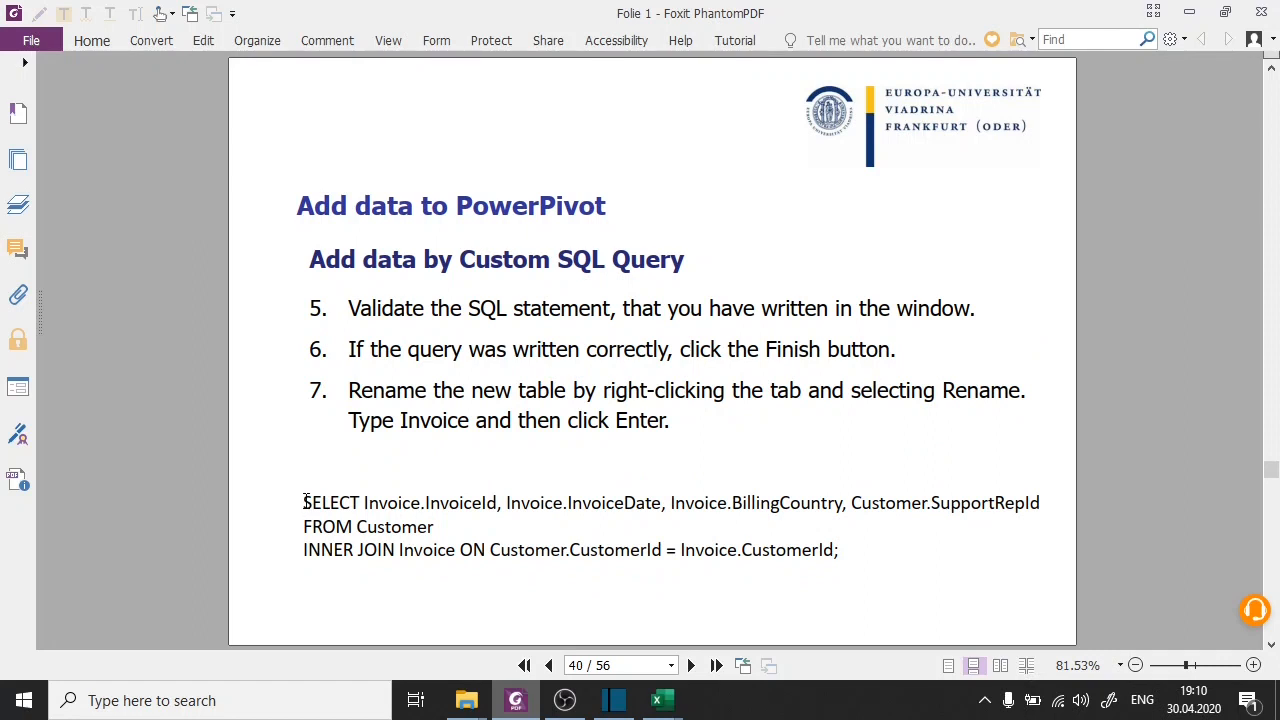
drag(303, 505, 849, 551)
key(ctrl+c)
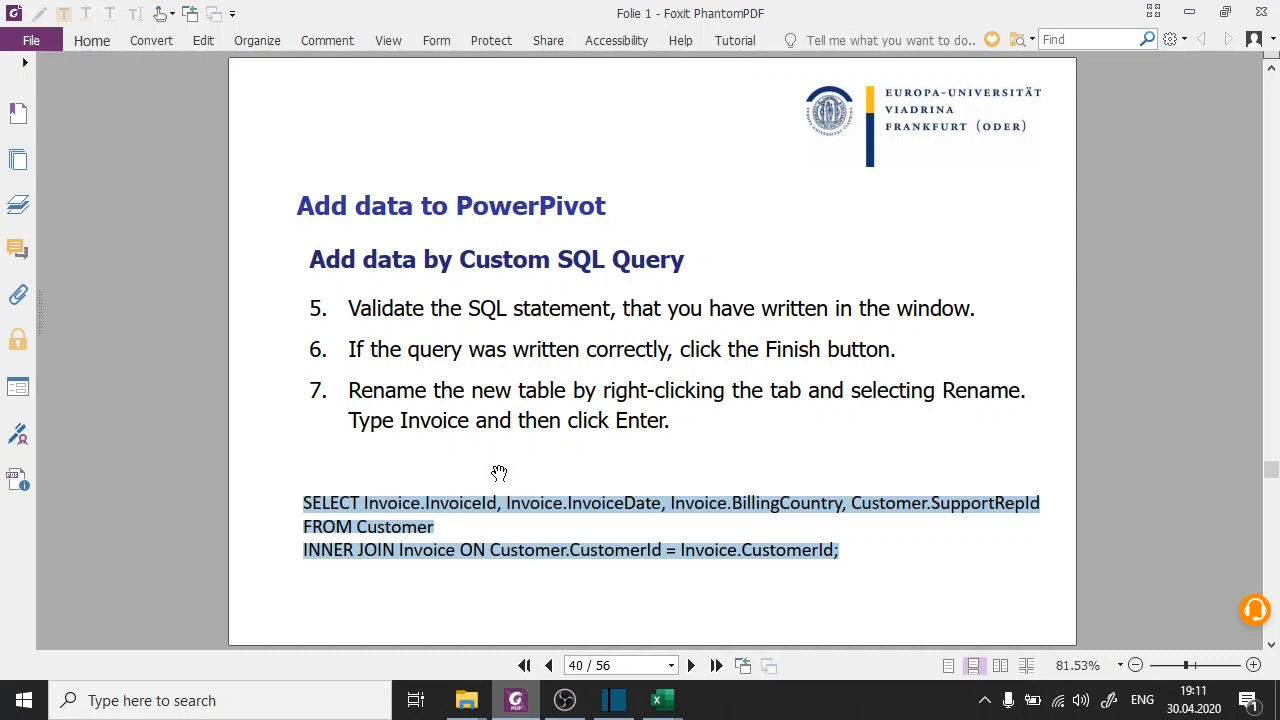
mouse_move(665, 705)
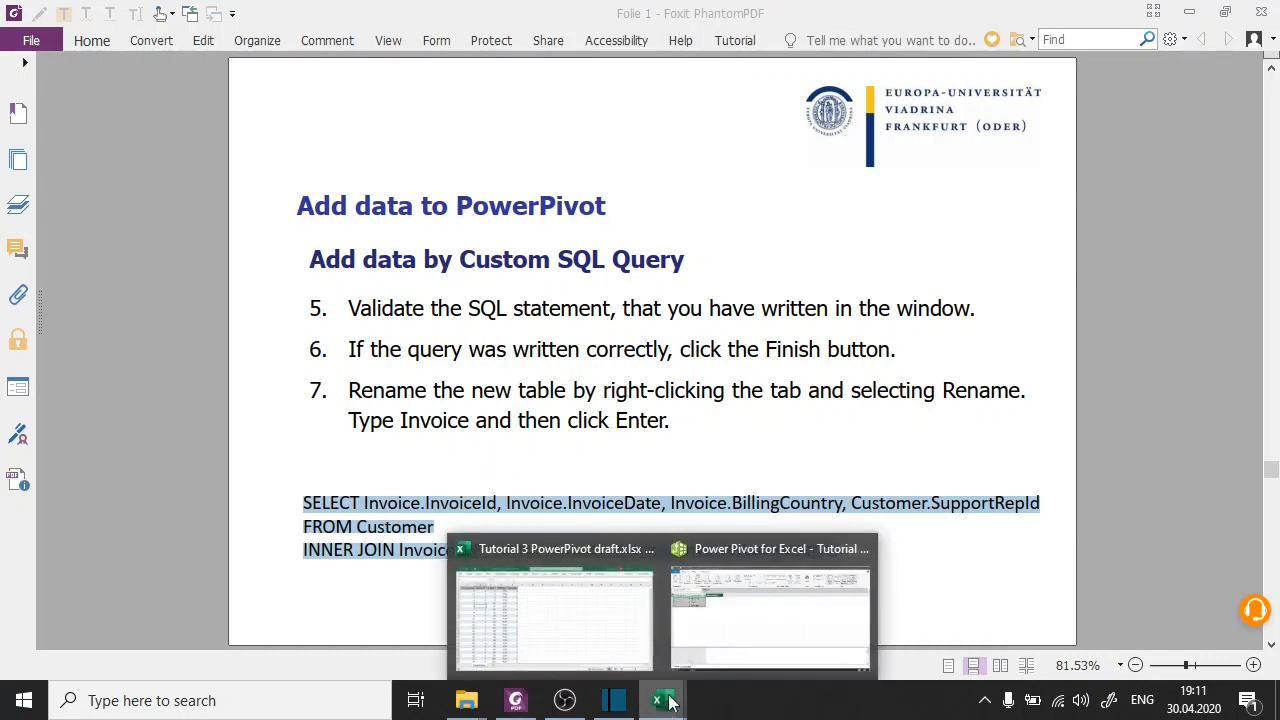
click(797, 622)
click(480, 329)
key(ctrl+v)
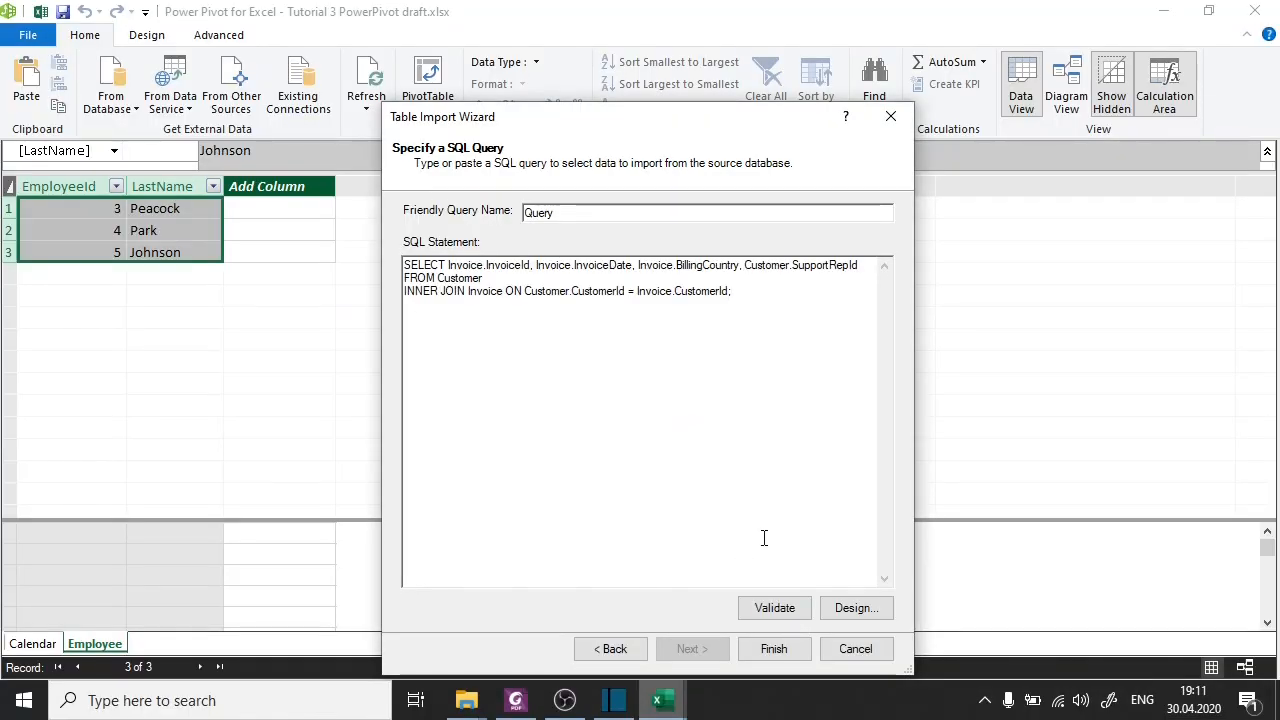
Validate the SQL statement, run the query import and close the import wizard.
click(799, 610)
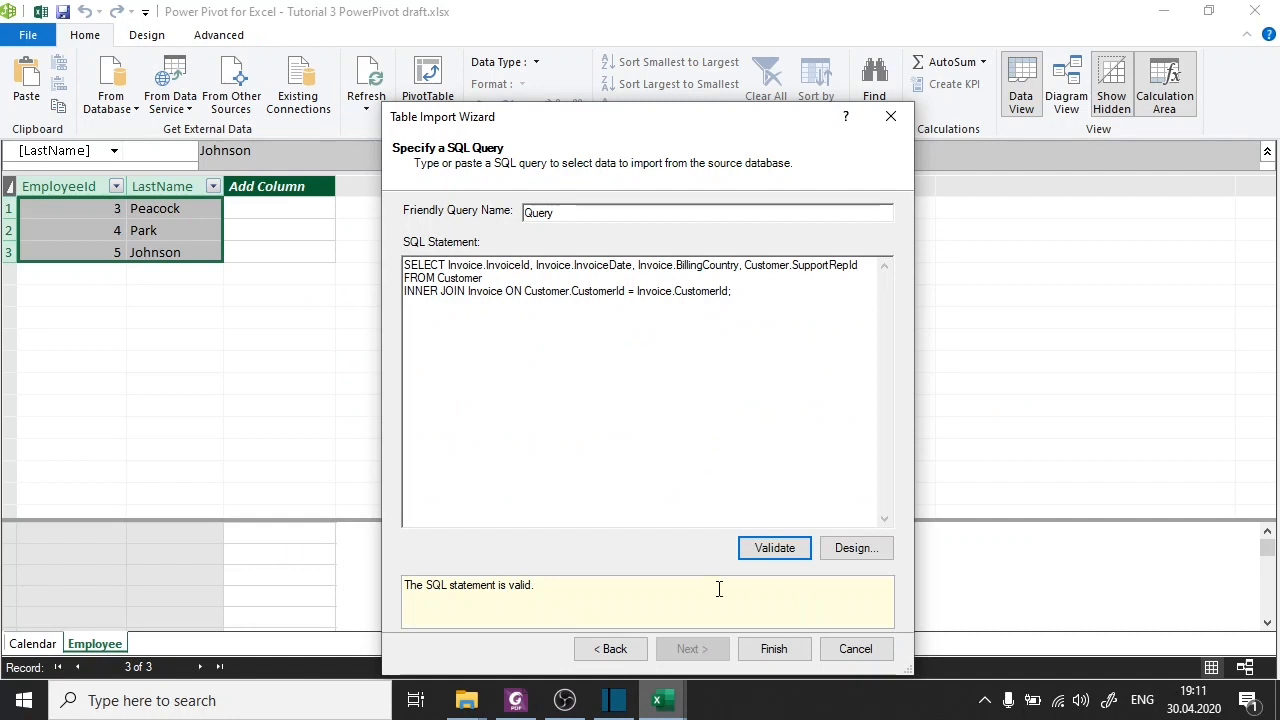
click(793, 649)
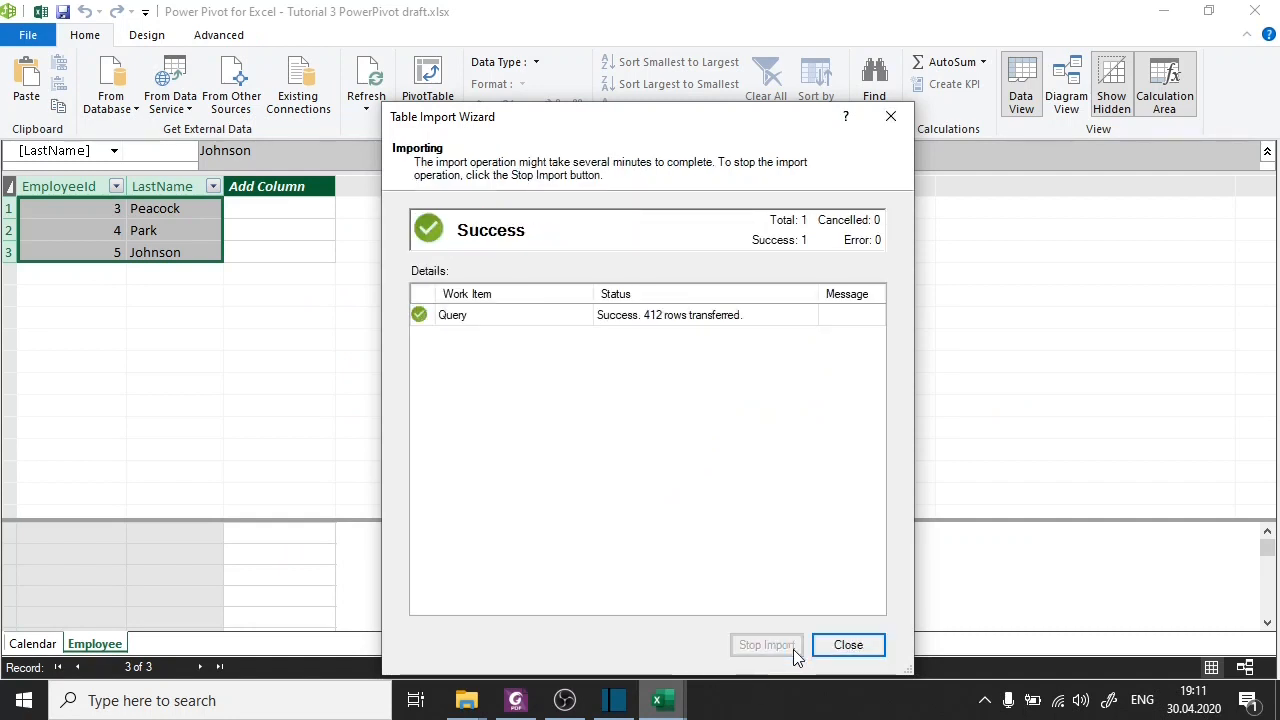
click(848, 645)
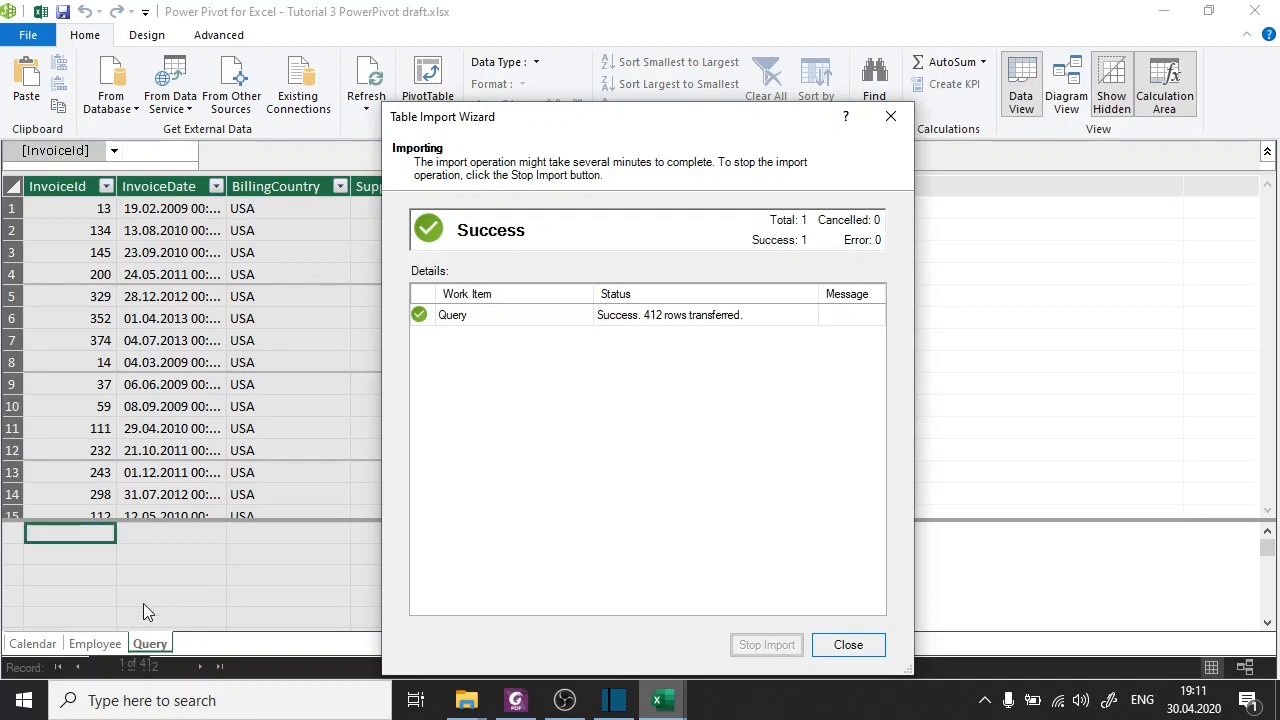
key(Return)
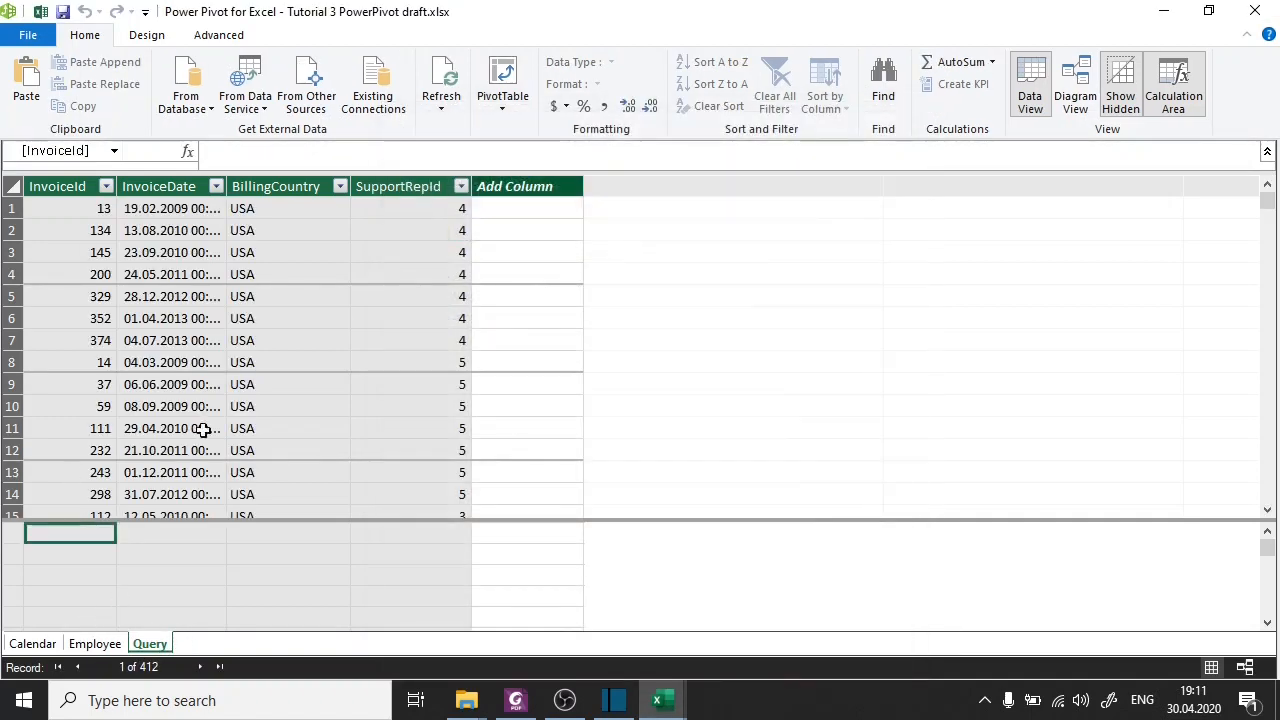
Check the imported InvoiceDate column and consult the custom SQL query slides in Foxit PhantomPDF for the table naming instruction.
click(168, 296)
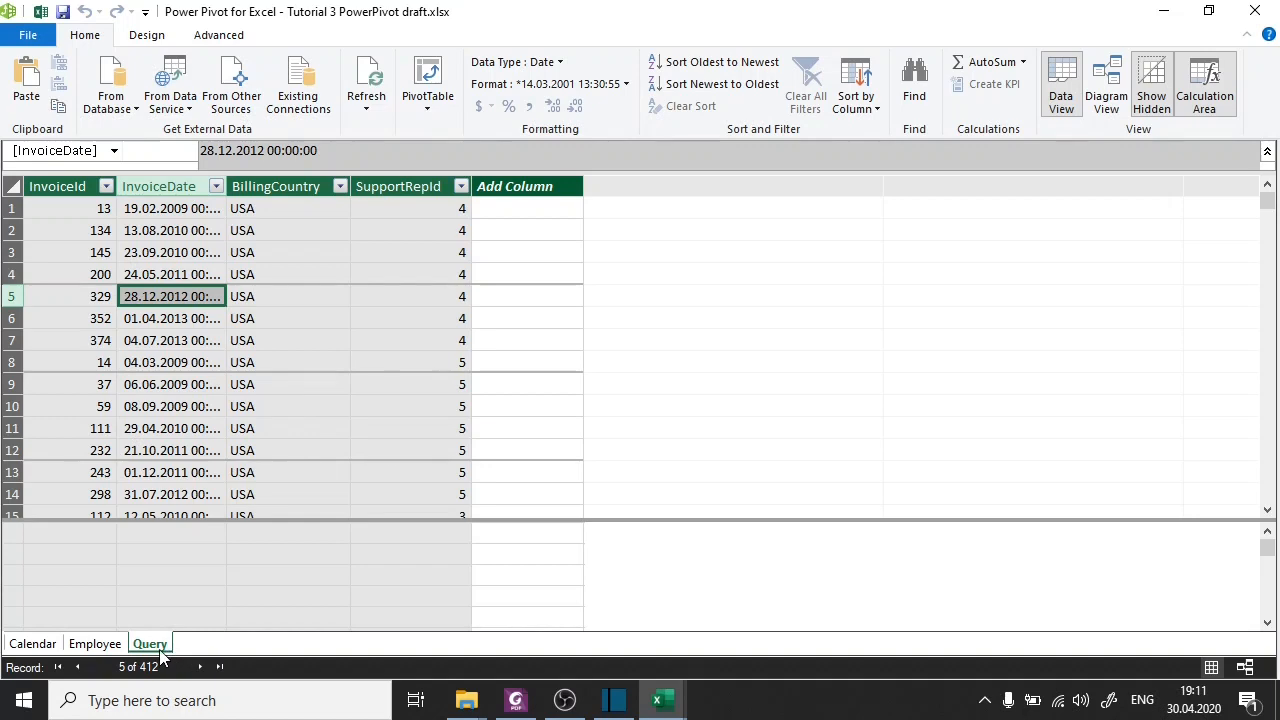
click(516, 697)
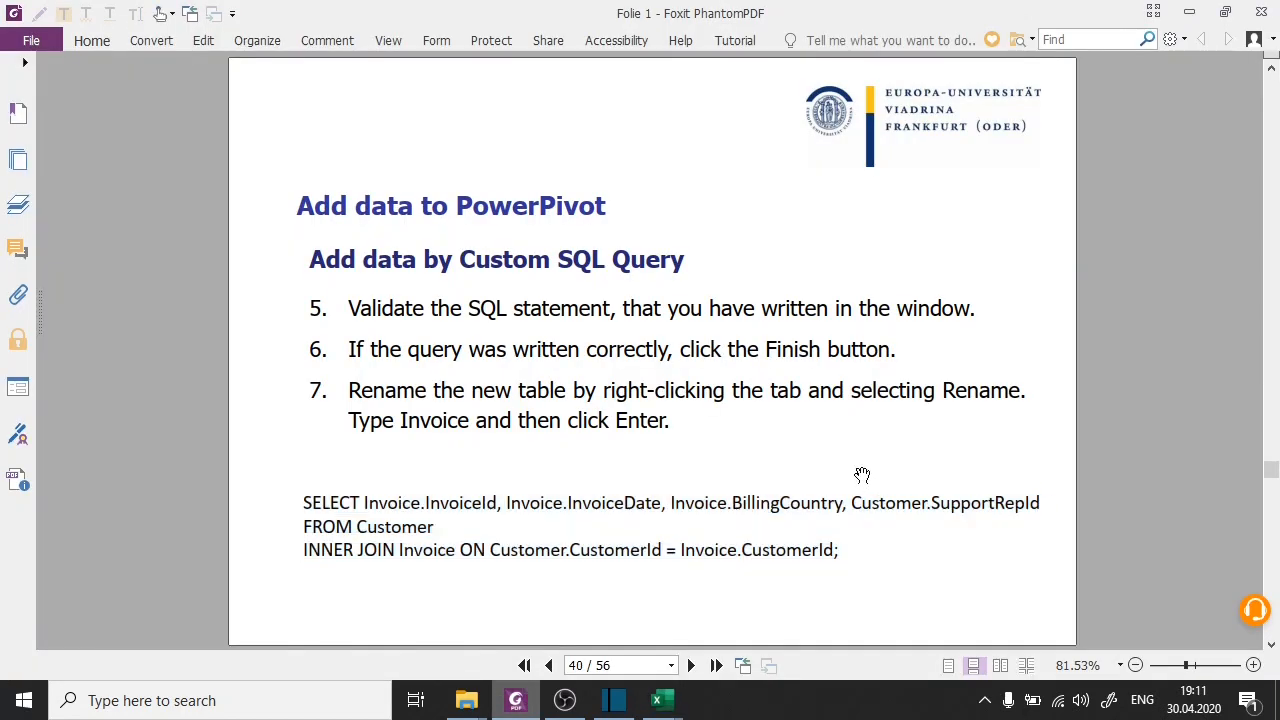
scroll(861, 468, down, 1)
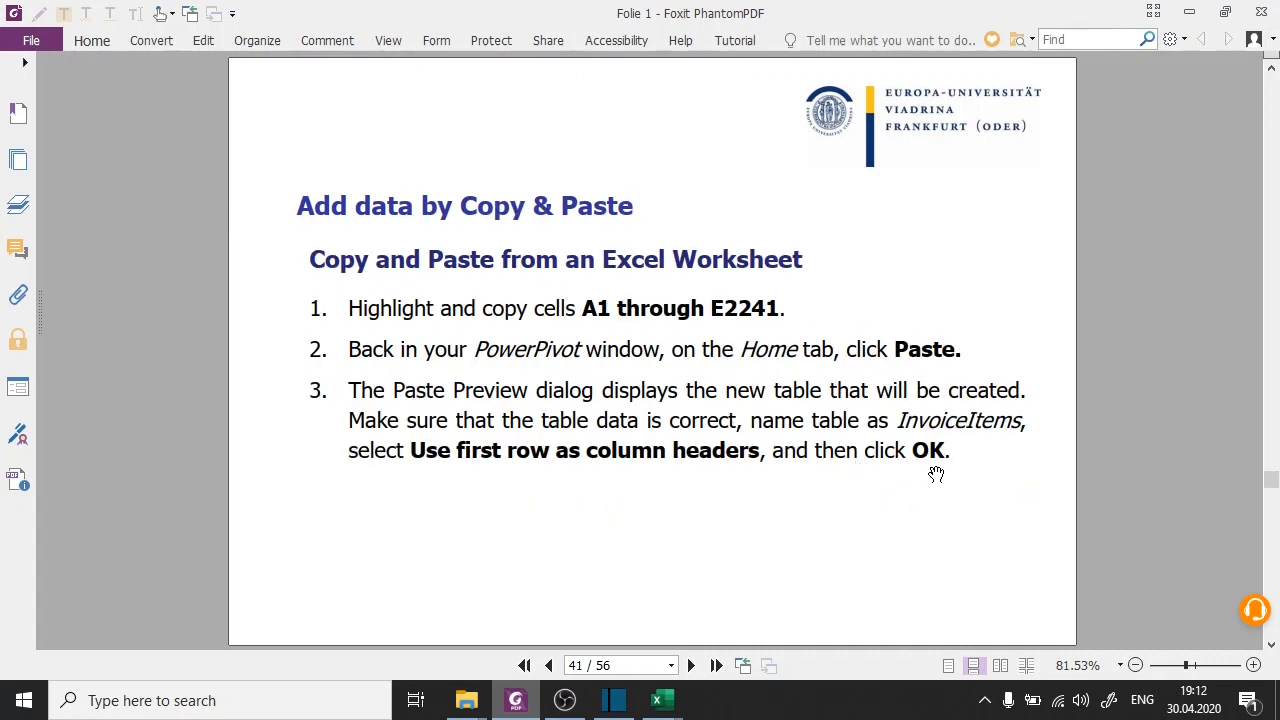
scroll(902, 474, up, 1)
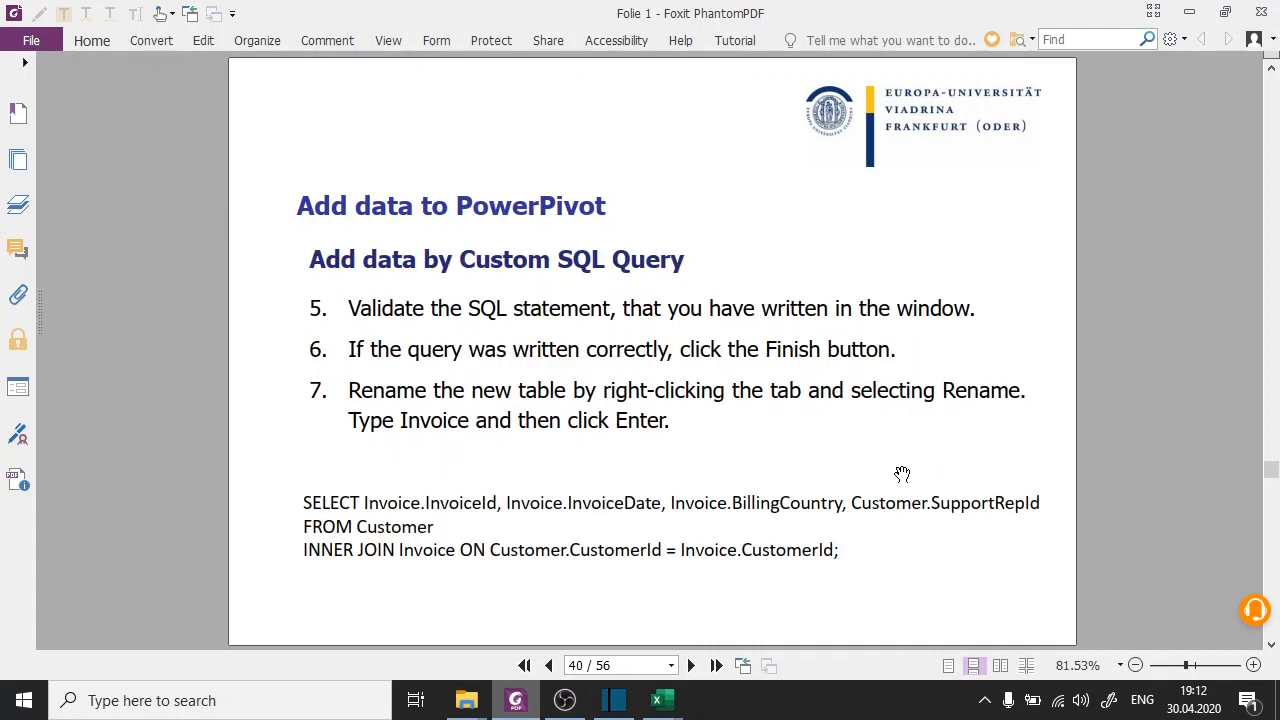
scroll(902, 474, up, 1)
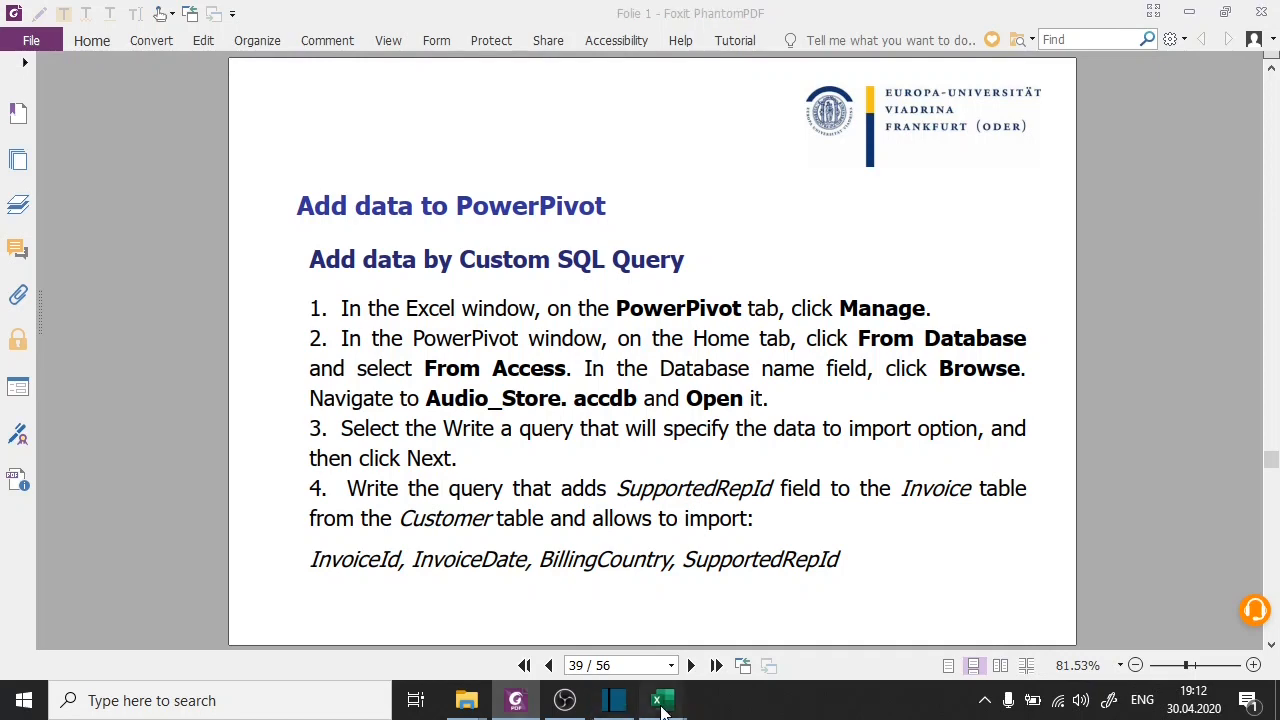
mouse_move(660, 700)
click(776, 620)
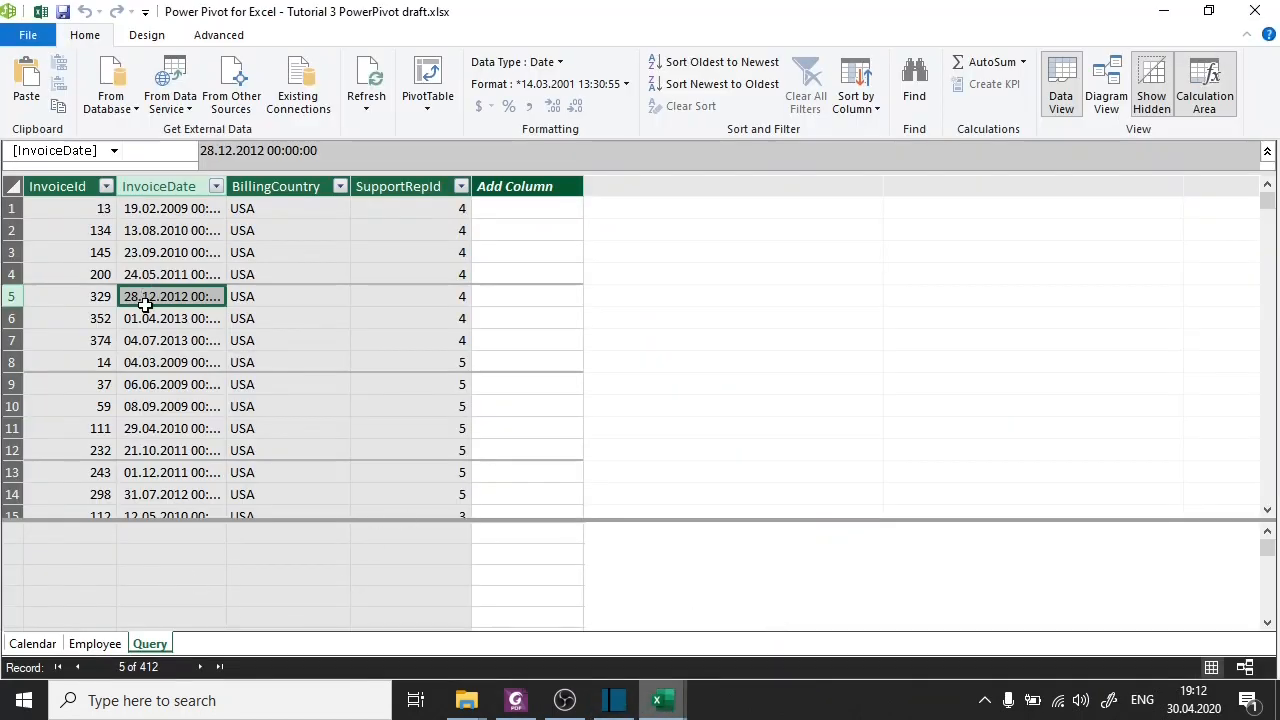
Rename the Query table as Invoice.
double_click(150, 644)
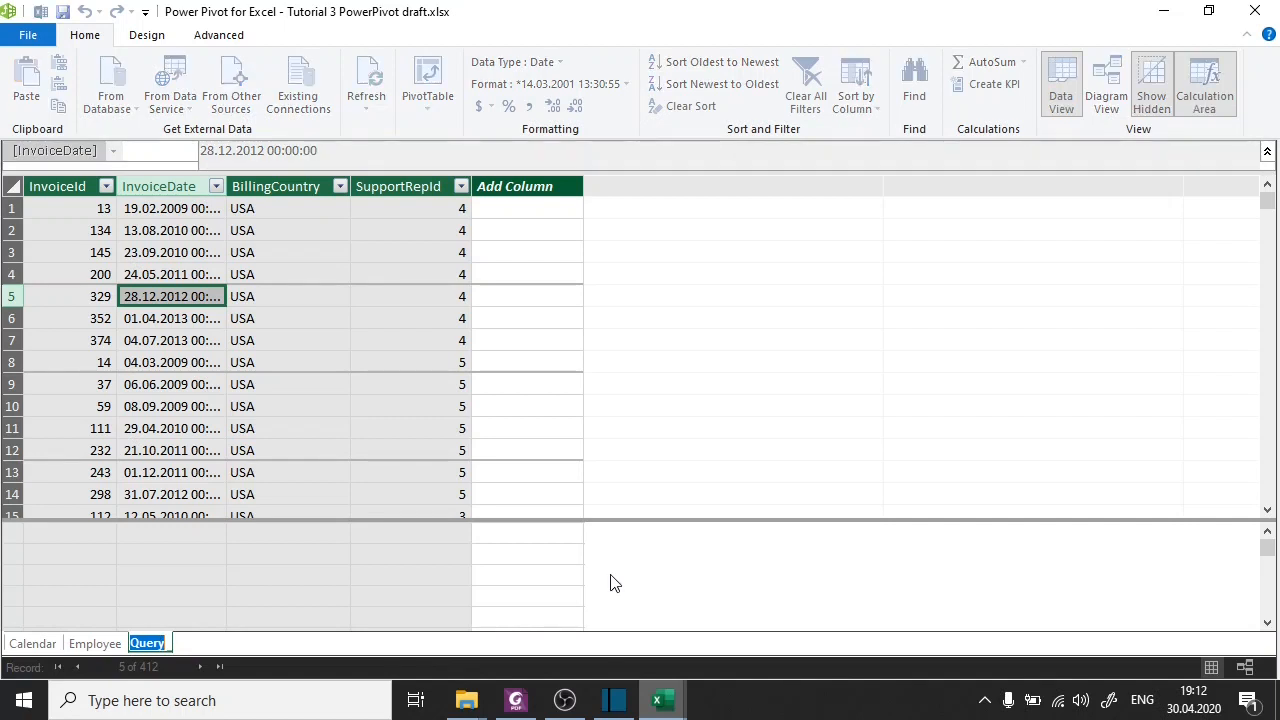
text(nvoice)
key(Return)
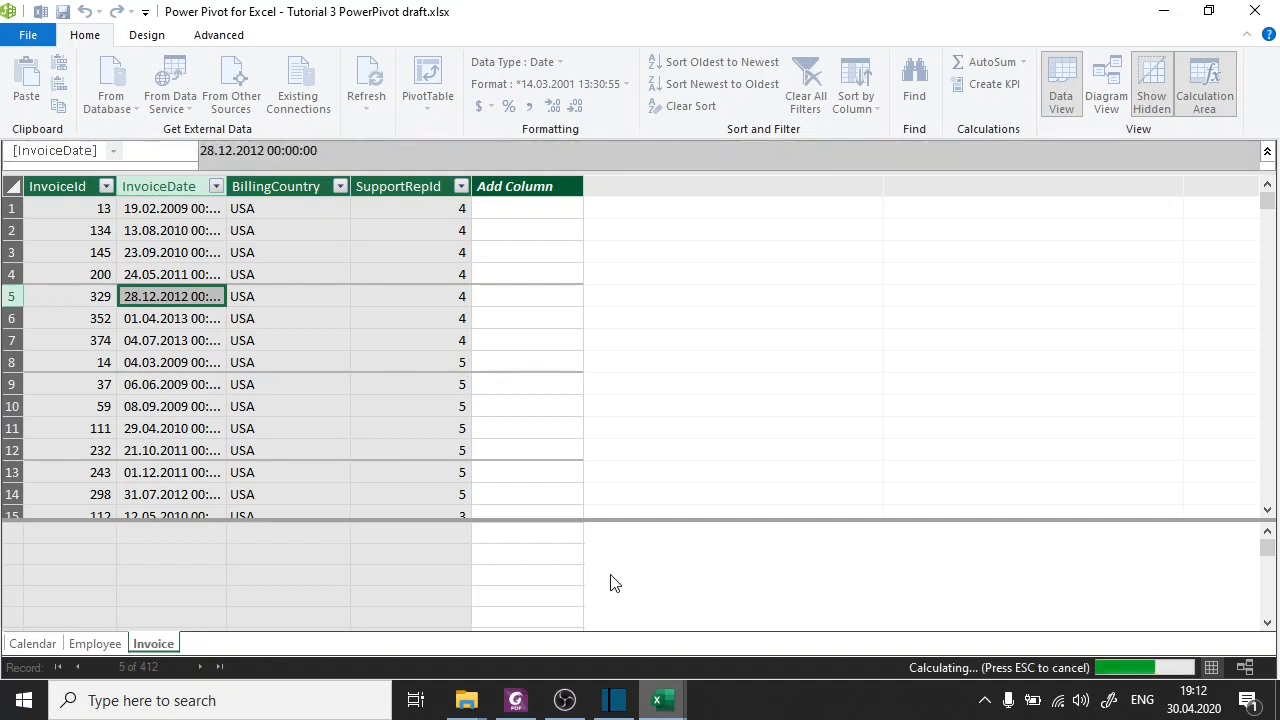
Read the Foxit PhantomPDF slide on copying and pasting from an Excel worksheet, and look over the InvoiceItems worksheet in Excel.
click(513, 702)
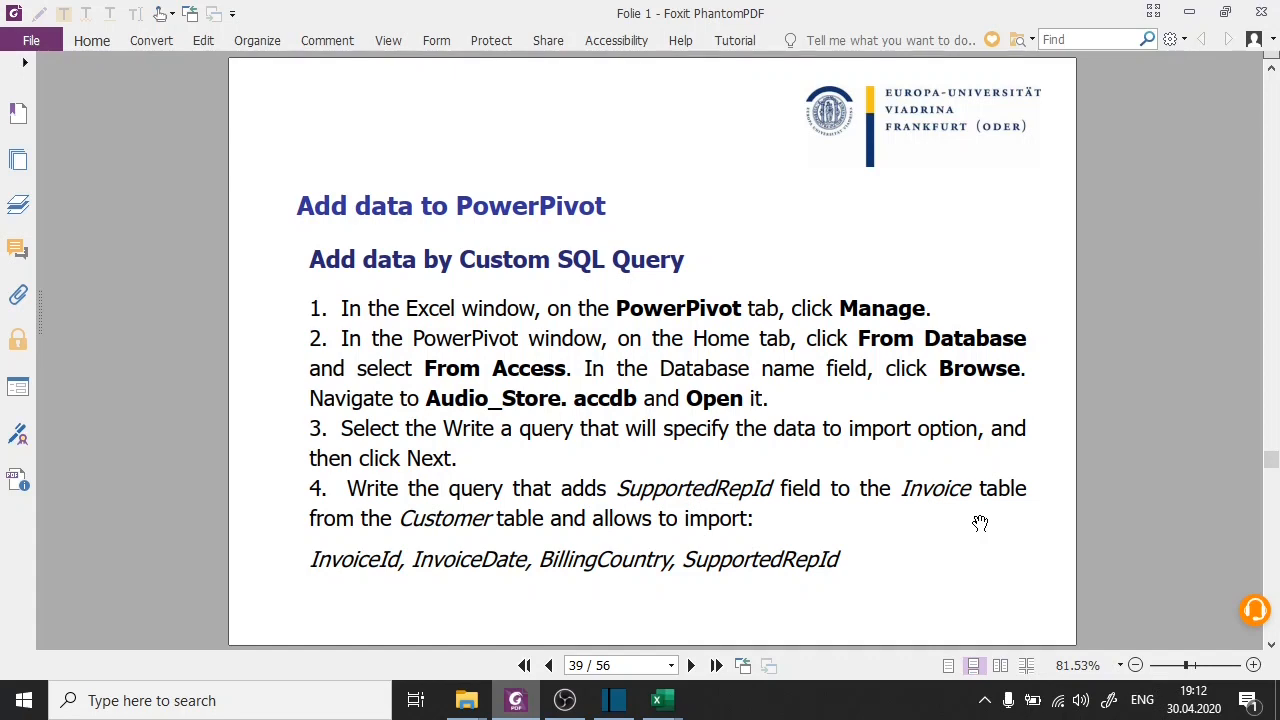
scroll(980, 523, down, 1)
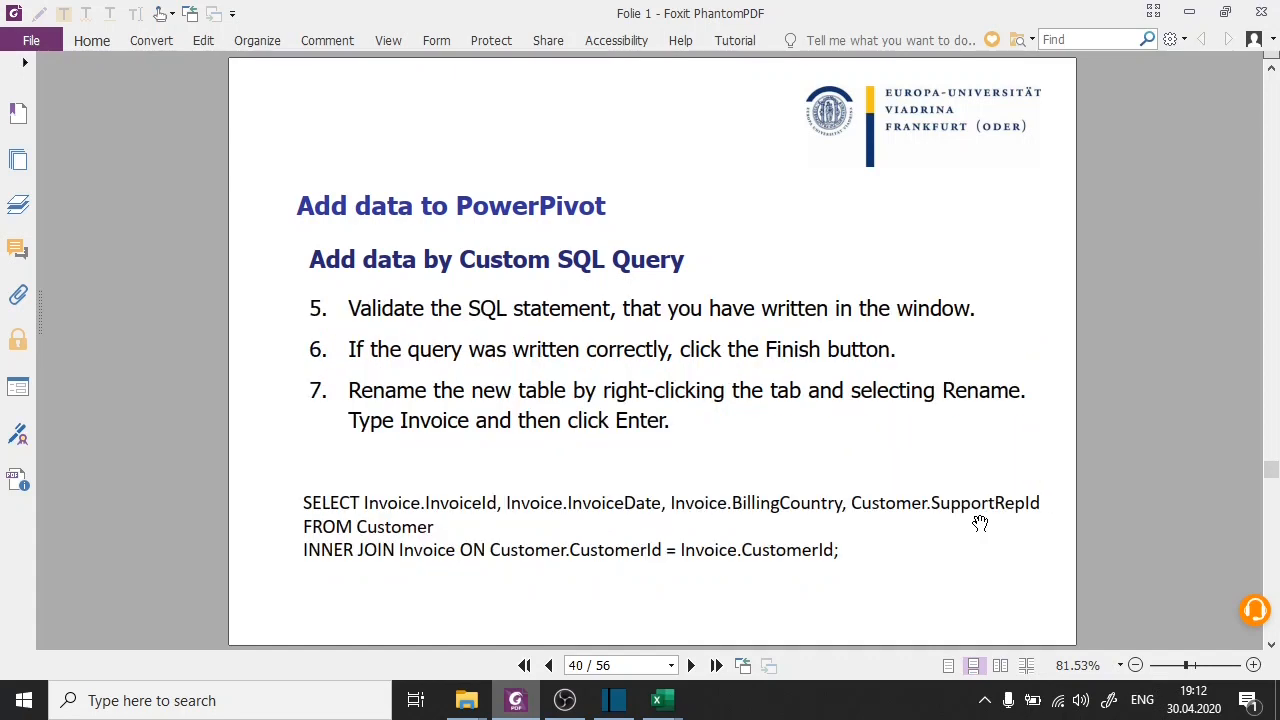
scroll(980, 523, down, 1)
mouse_move(657, 700)
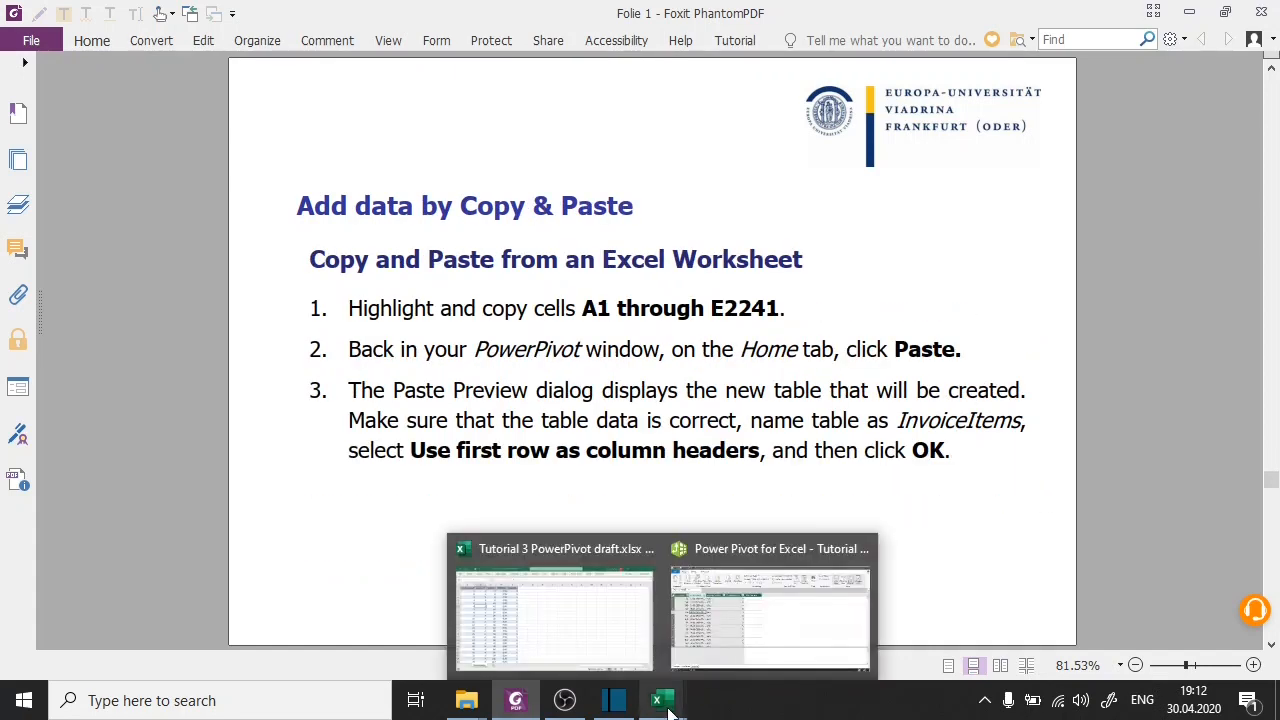
mouse_move(586, 609)
mouse_move(699, 606)
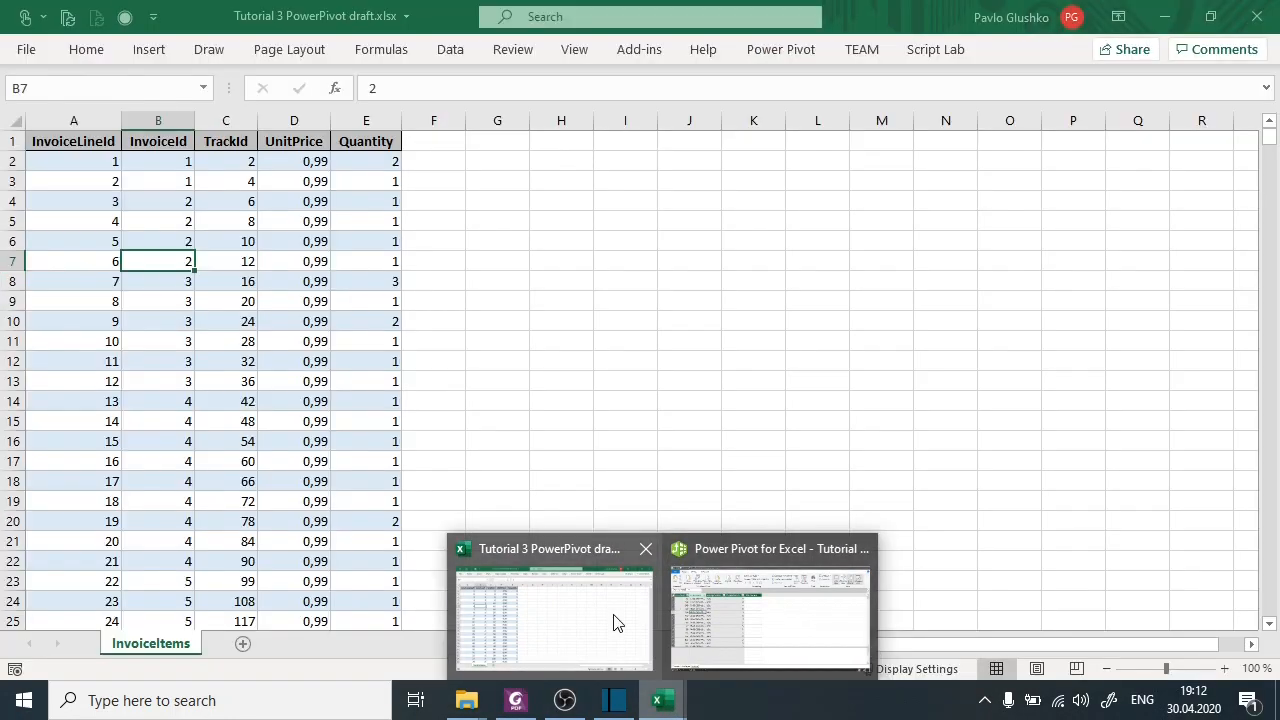
click(611, 615)
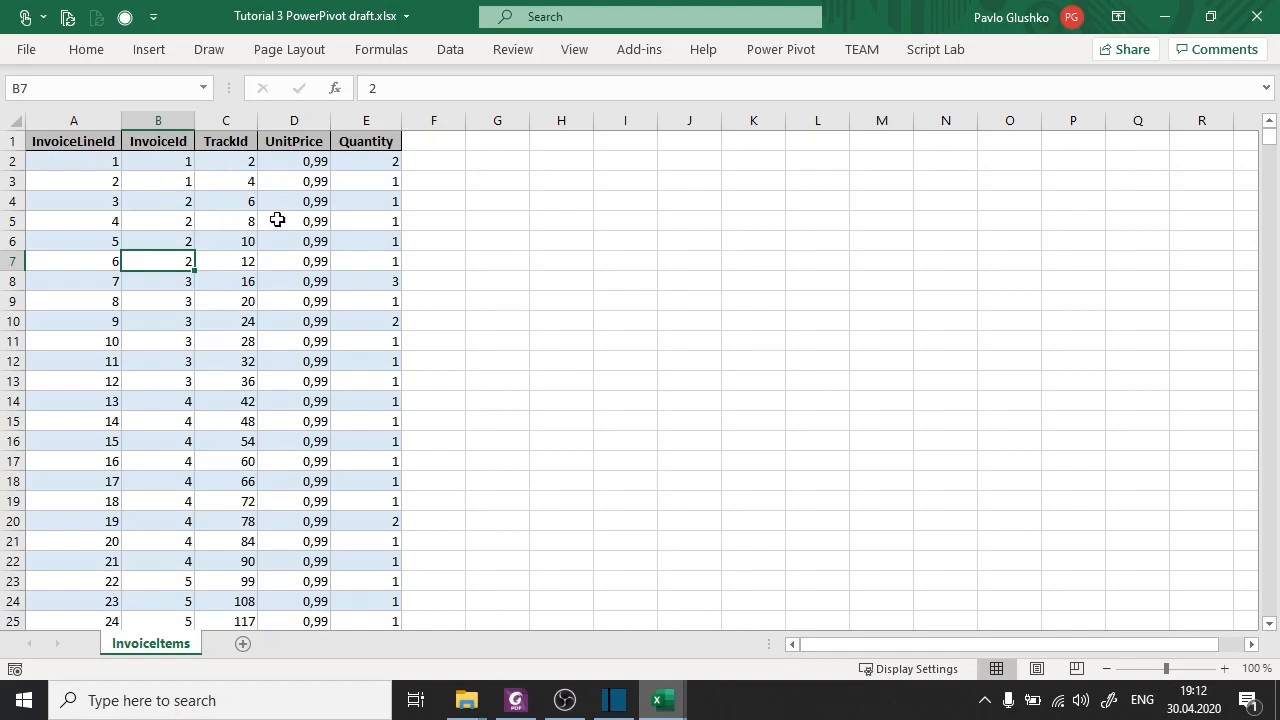
Widen the InvoiceDate column of the Invoice table in Power Pivot so the full dates fit.
mouse_move(658, 700)
click(695, 634)
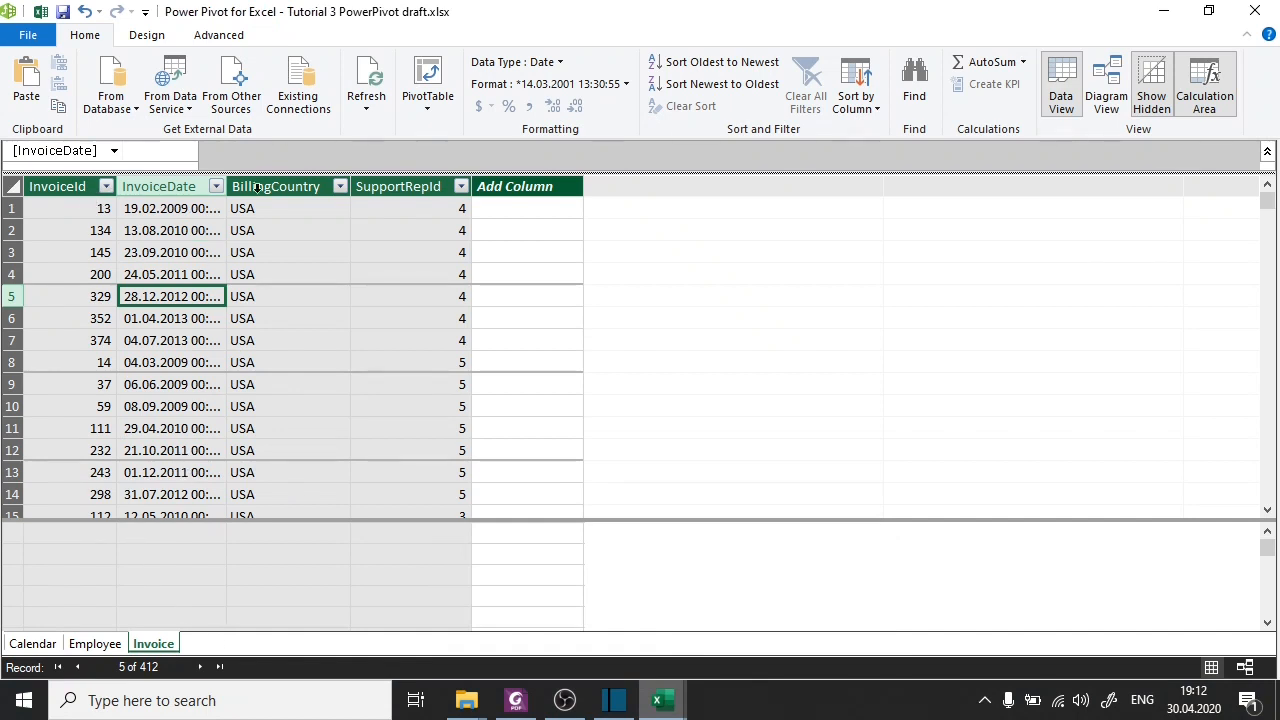
drag(230, 188, 295, 188)
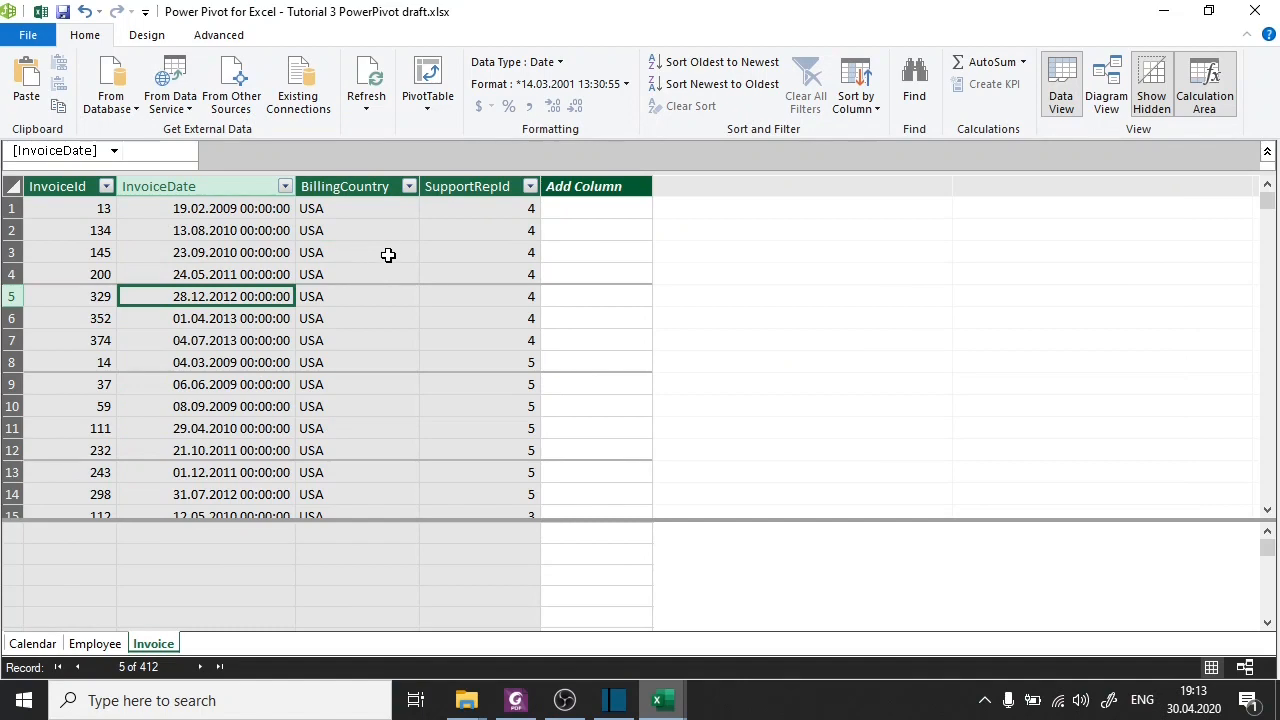
Copy the entire InvoiceItems data range, including its headers, from the Excel worksheet.
mouse_move(665, 706)
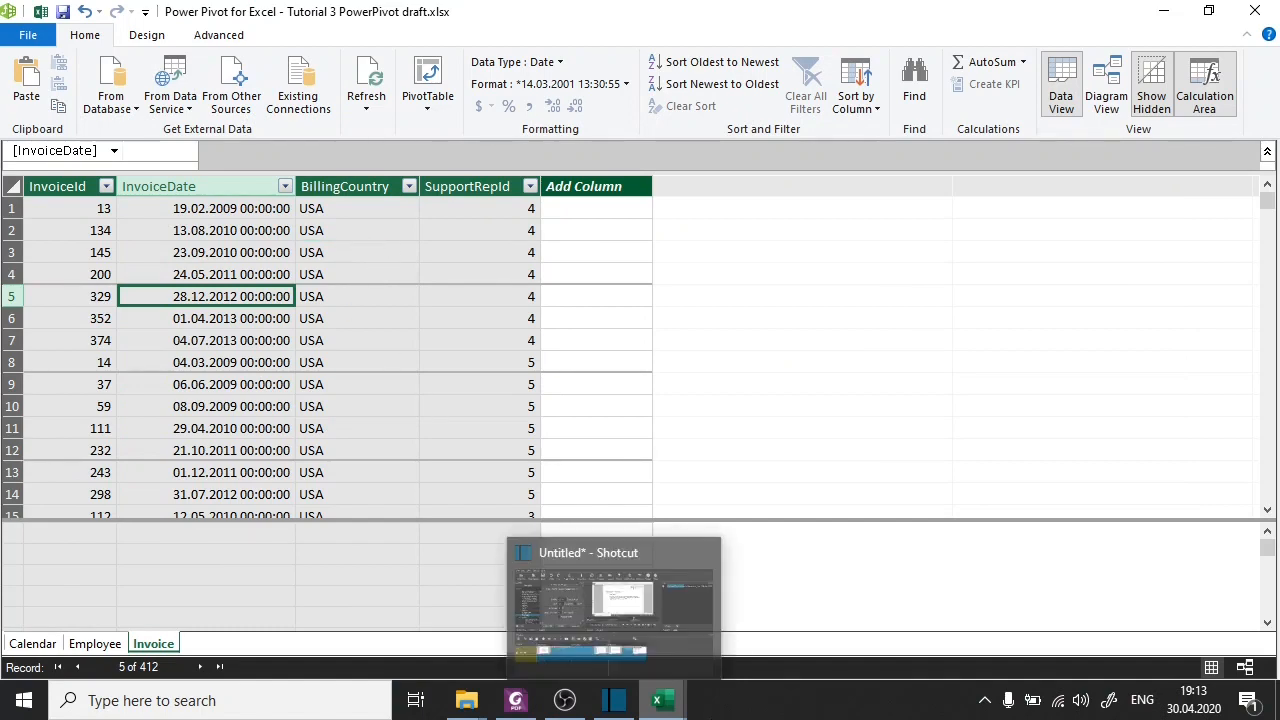
mouse_move(628, 648)
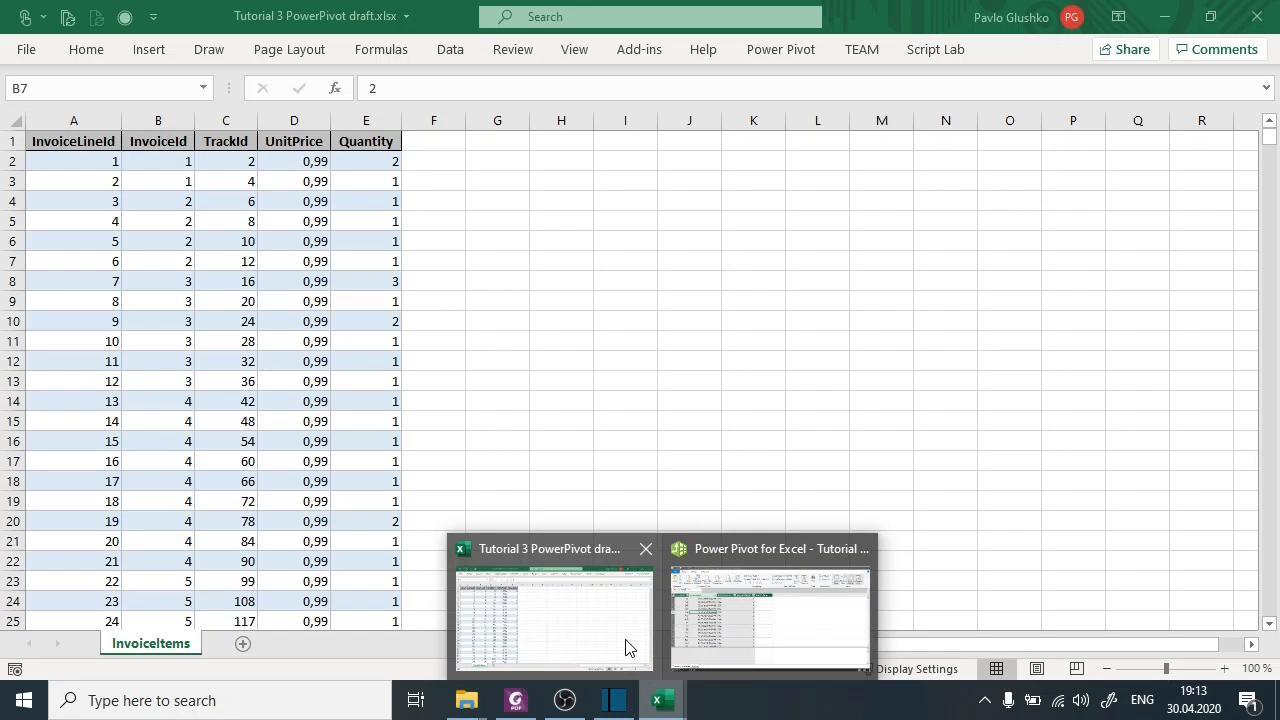
click(628, 648)
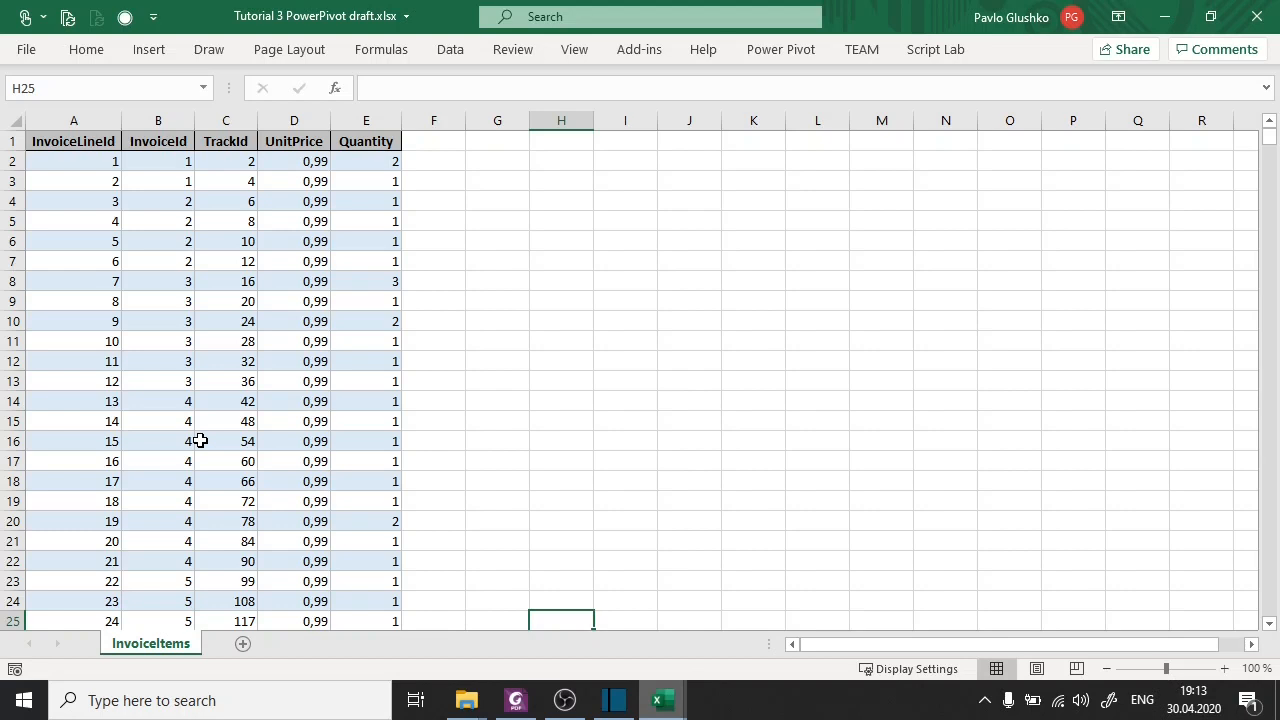
click(261, 321)
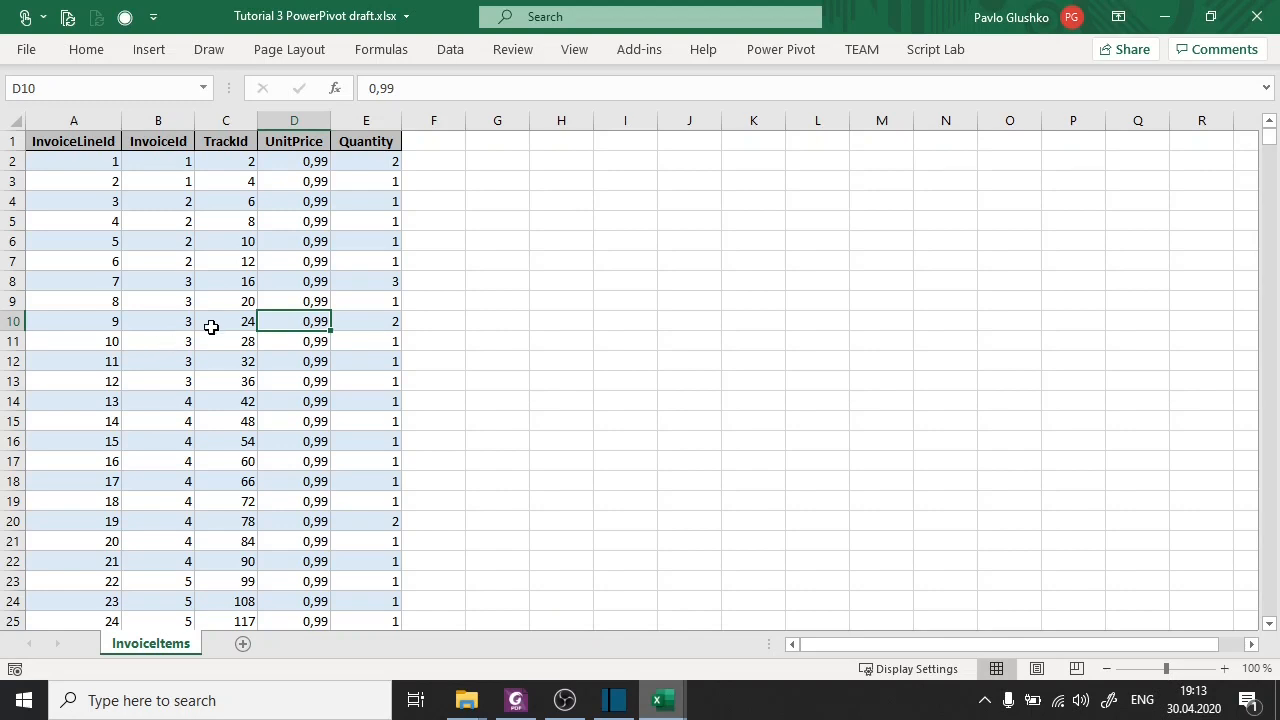
key(ctrl+a)
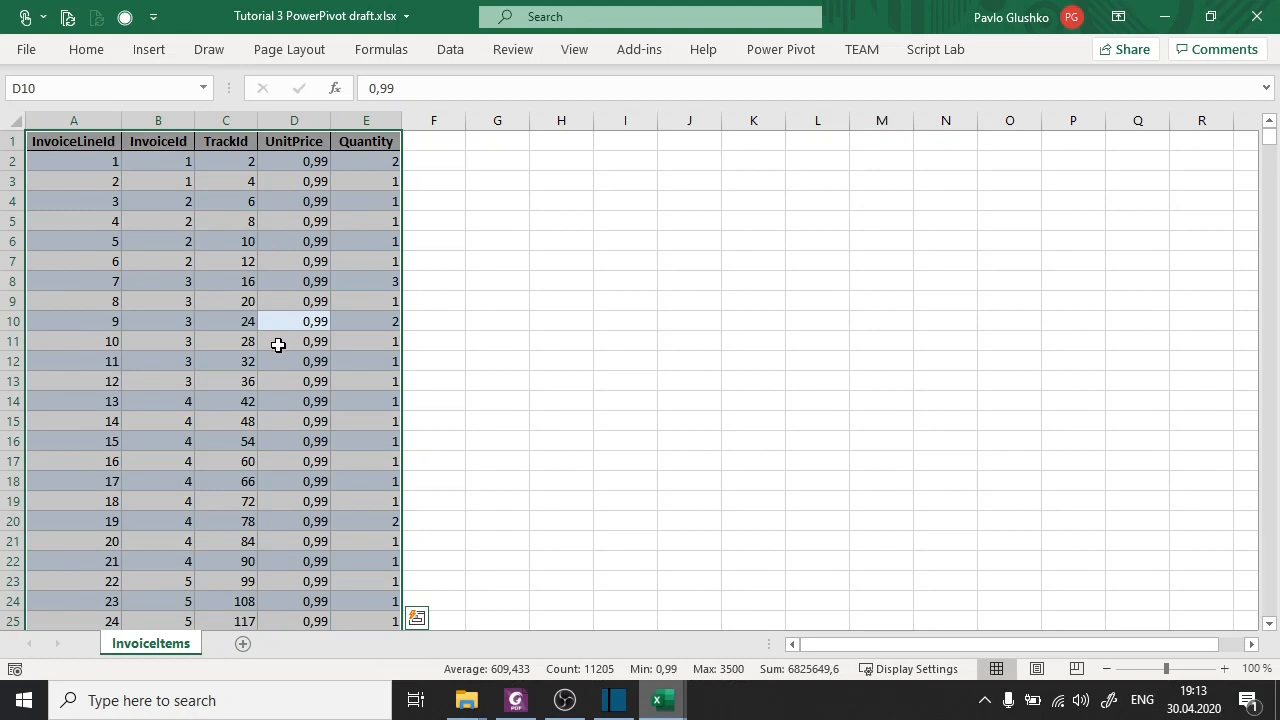
key(ctrl+c)
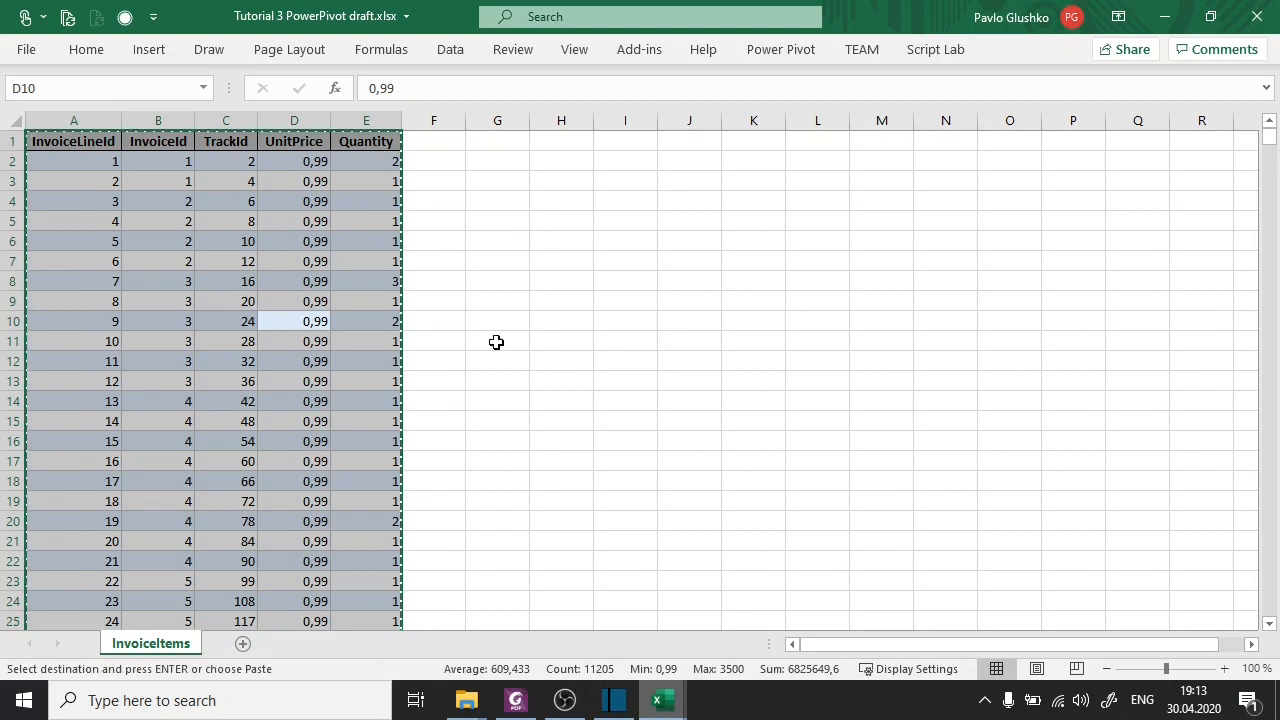
Paste the copied data into Power Pivot as a new table named InvoiceItems, using the first row as column headers.
click(662, 700)
click(696, 666)
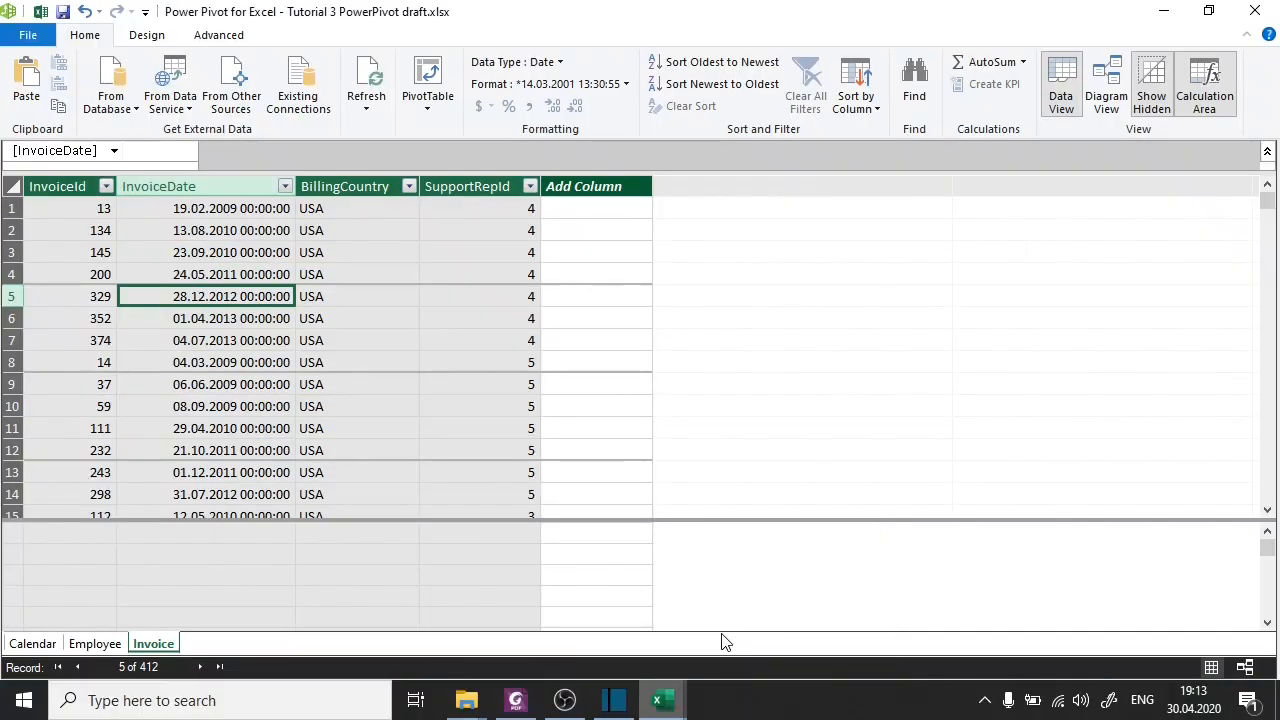
click(27, 76)
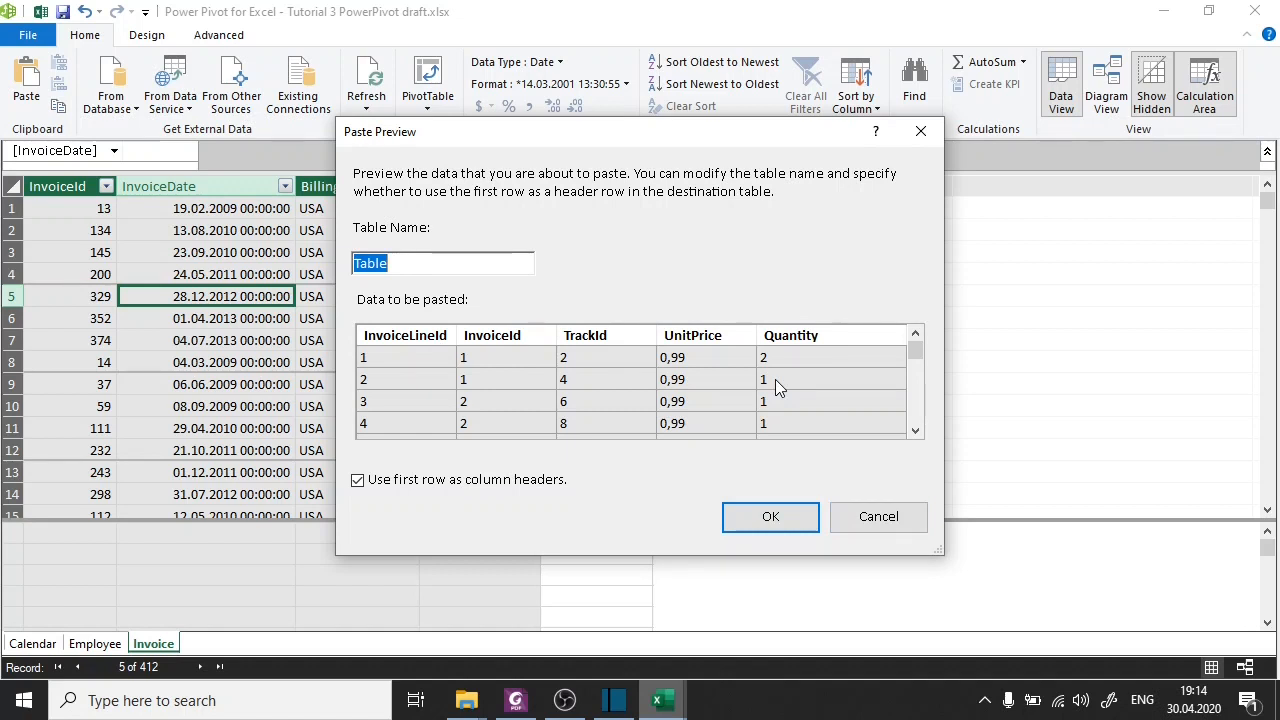
click(430, 263)
double_click(430, 263)
click(515, 702)
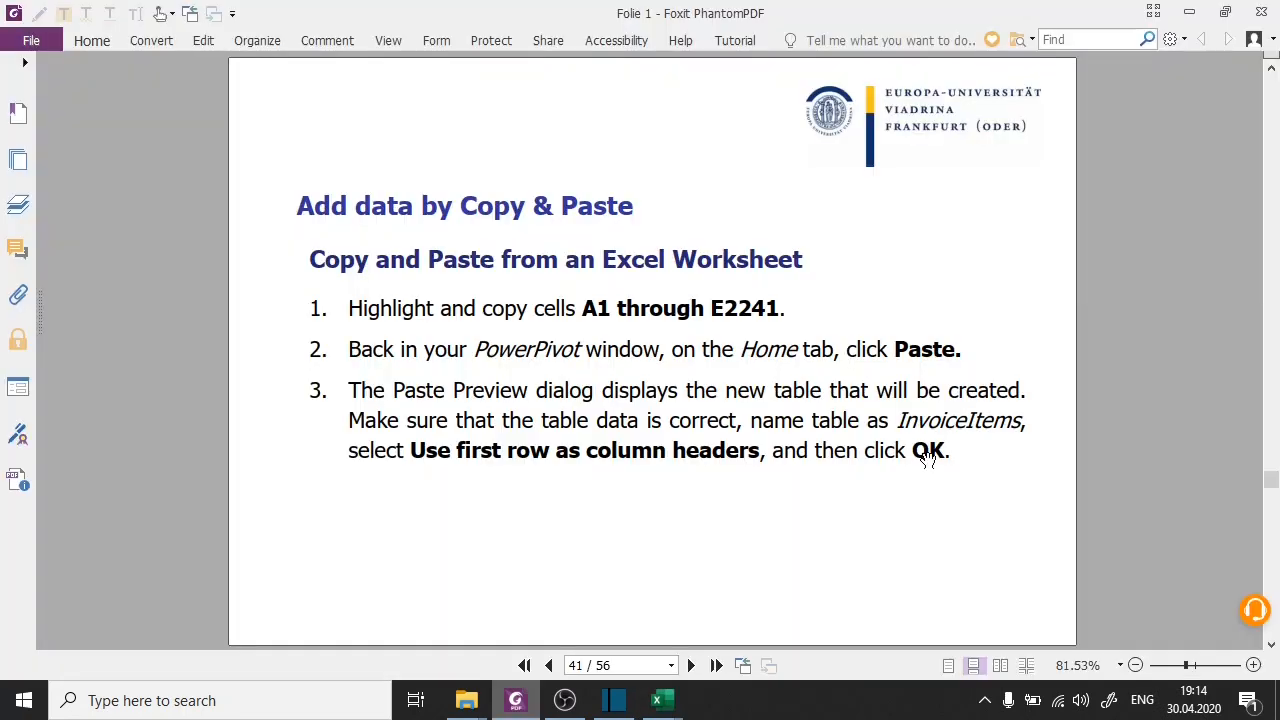
click(650, 700)
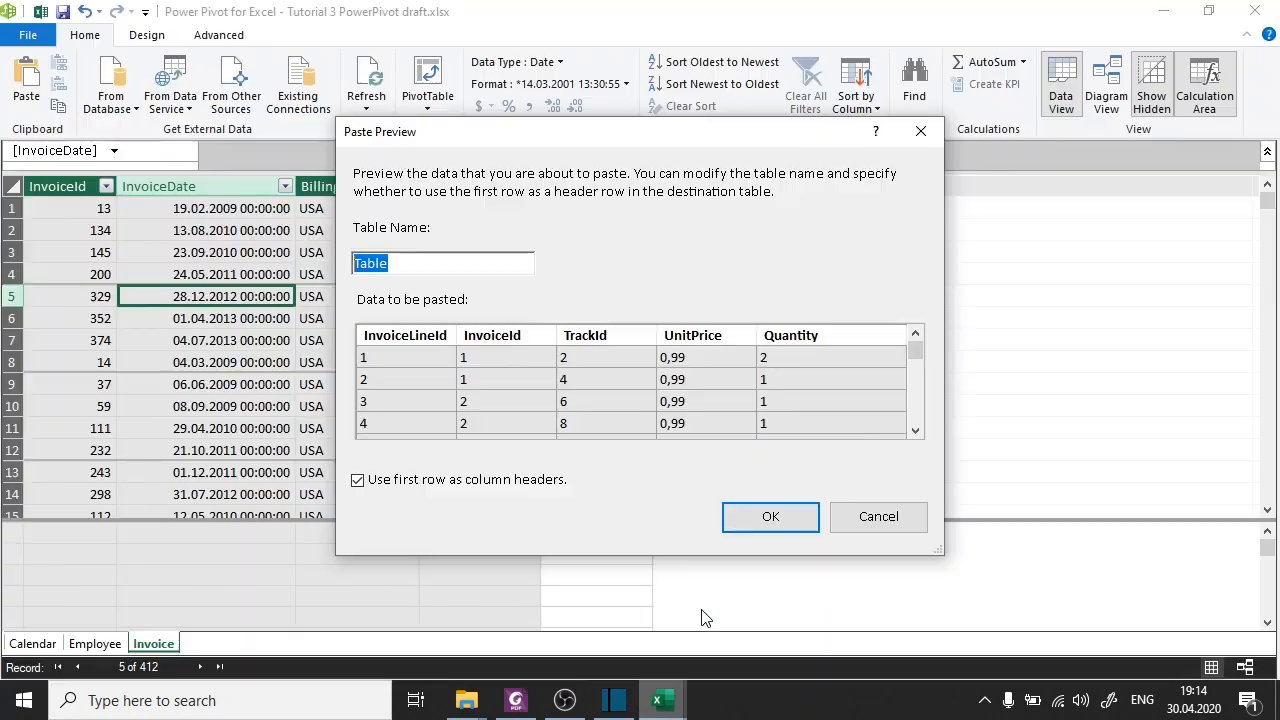
text(InvoiceItem)
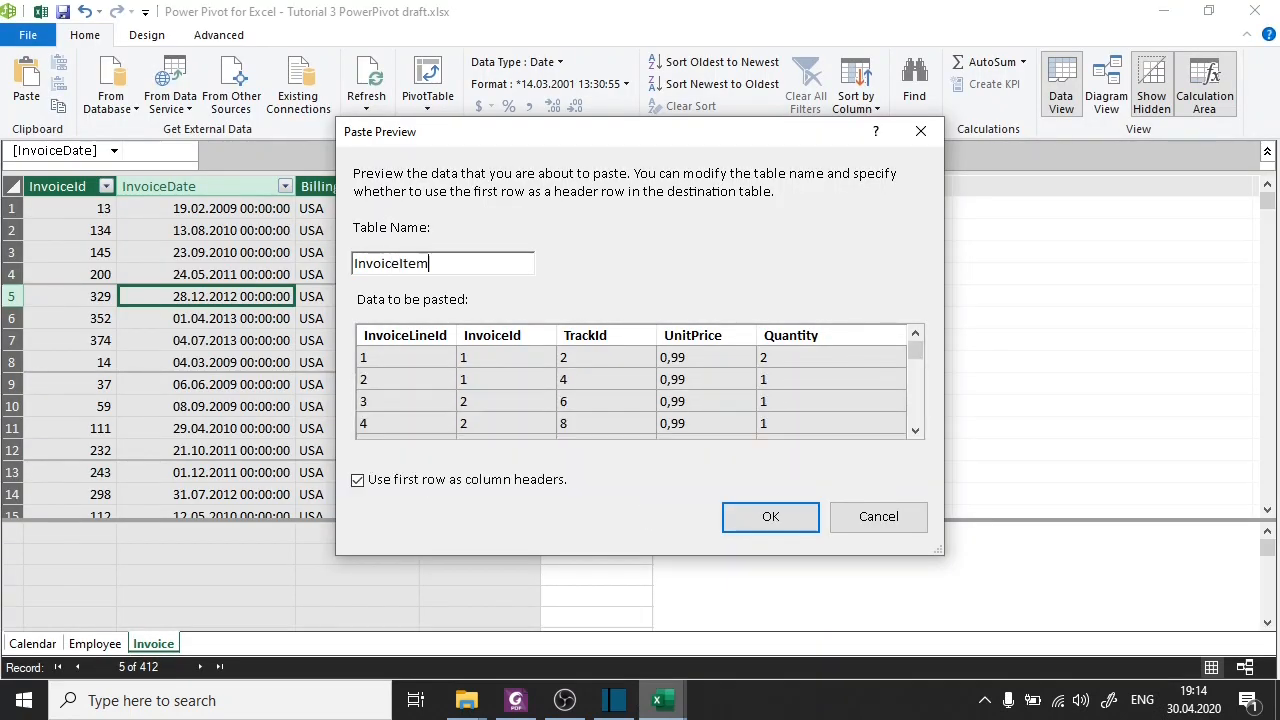
text(s)
click(769, 520)
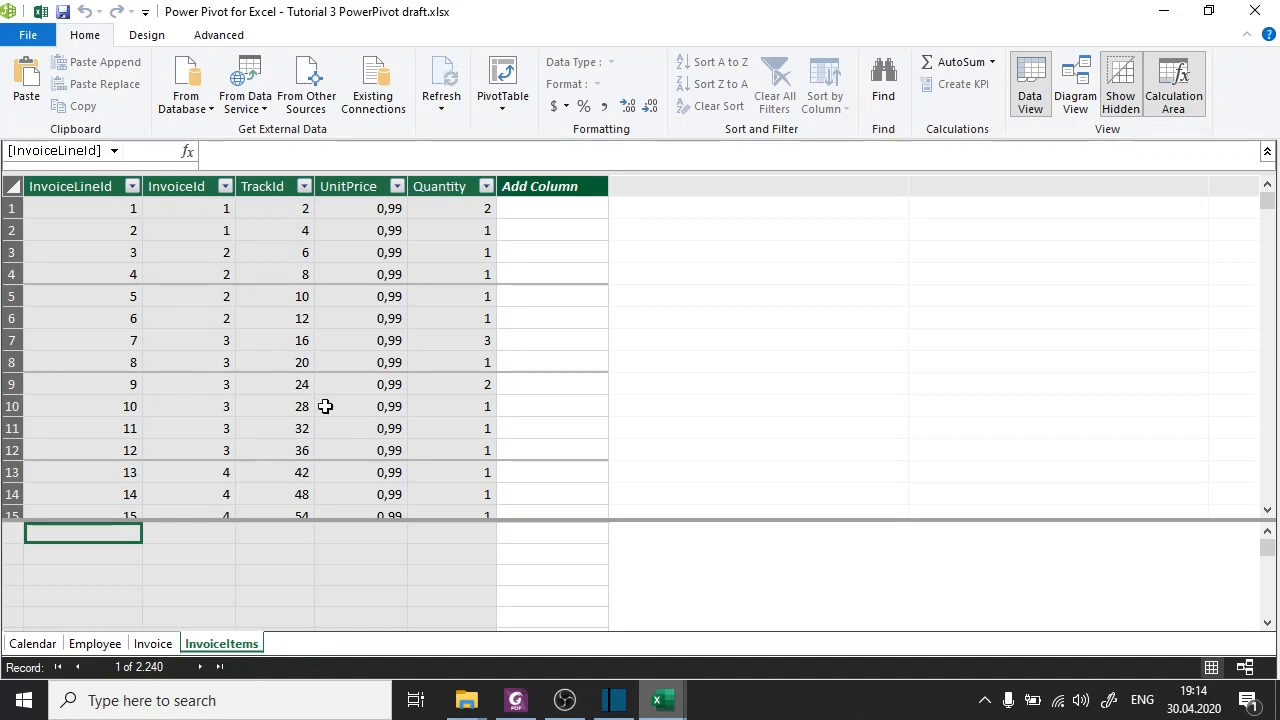
Switch back to the Excel worksheet and clear the copy selection around the InvoiceItems data.
mouse_move(670, 710)
click(571, 625)
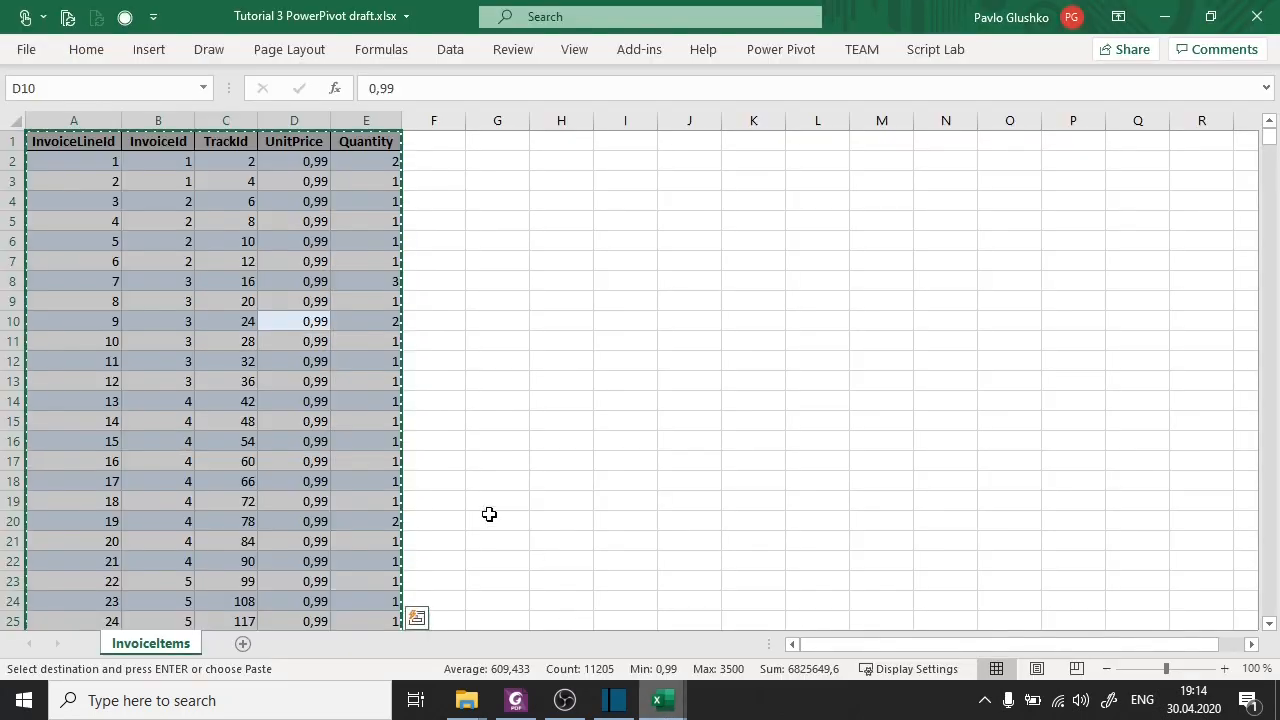
click(571, 389)
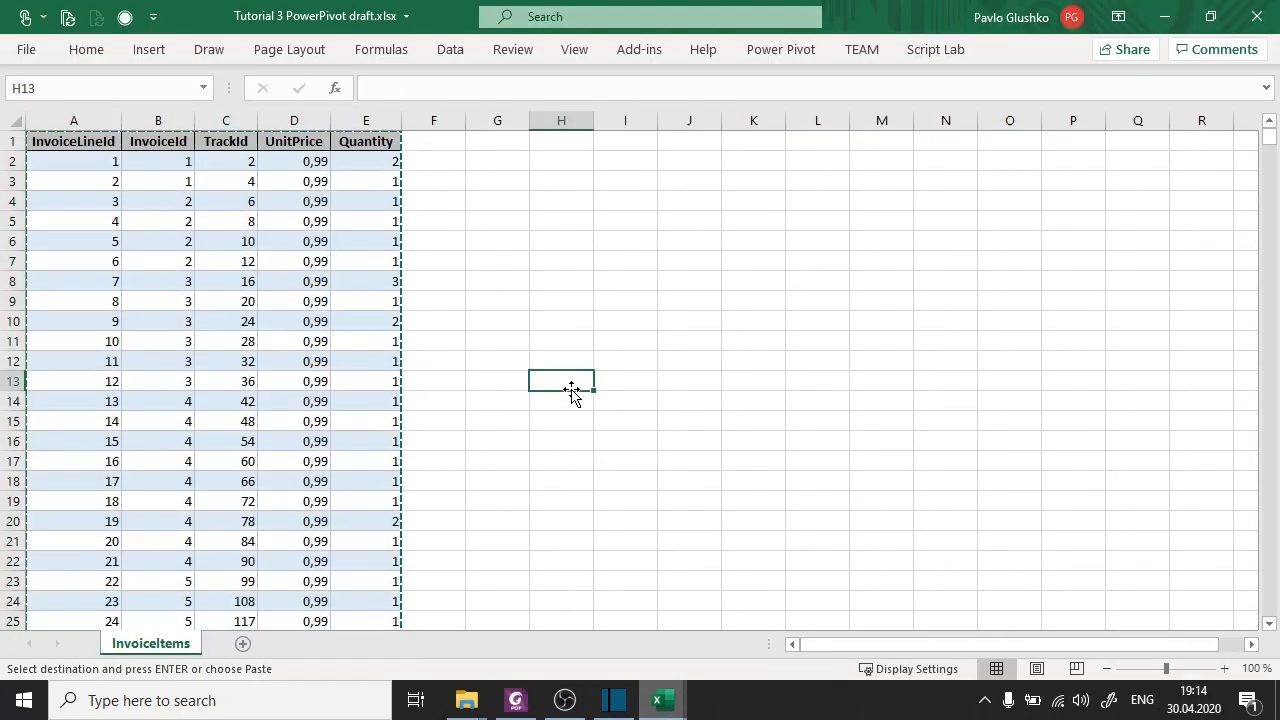
key(Escape)
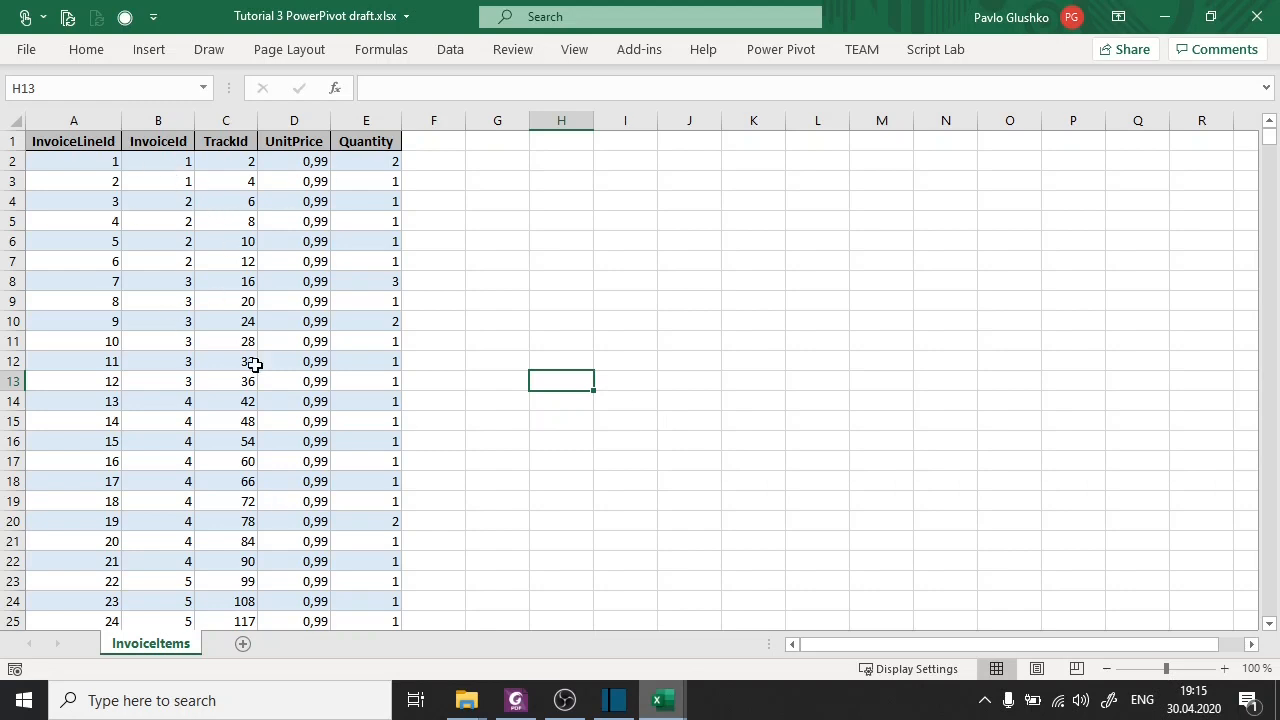
Convert the worksheet range A1:E2241 into an Excel table with headers.
click(354, 386)
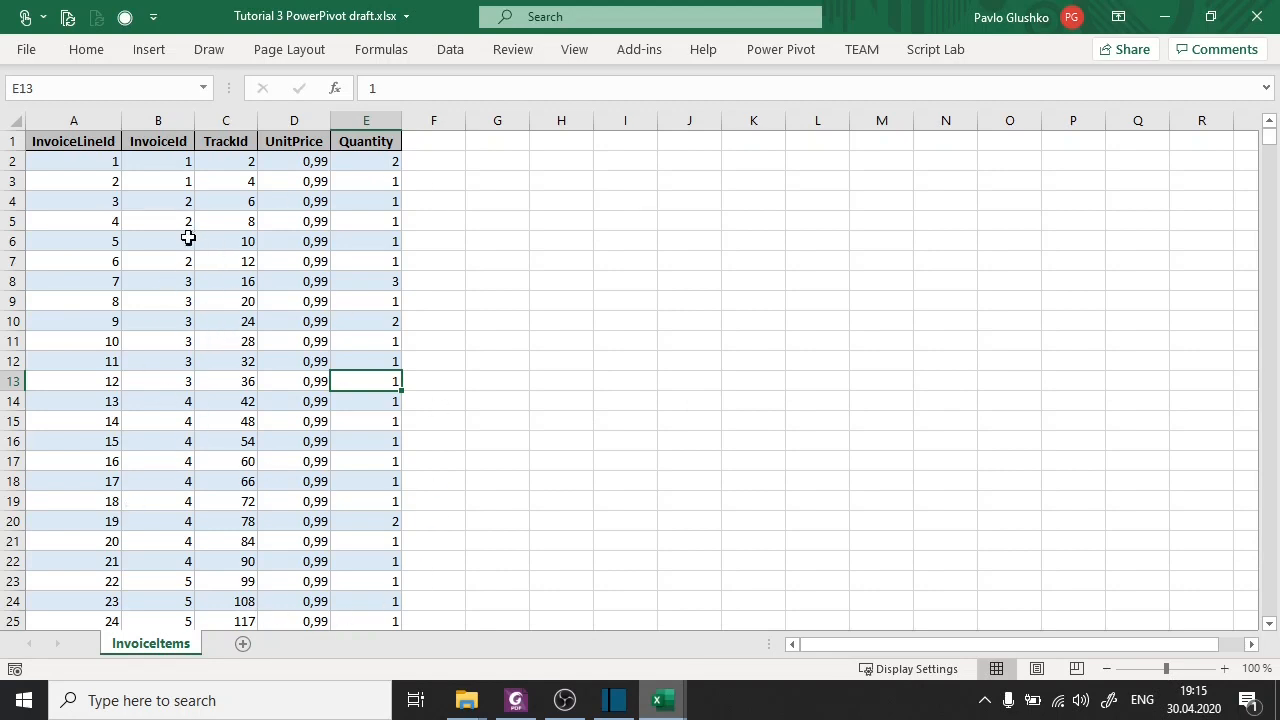
click(216, 299)
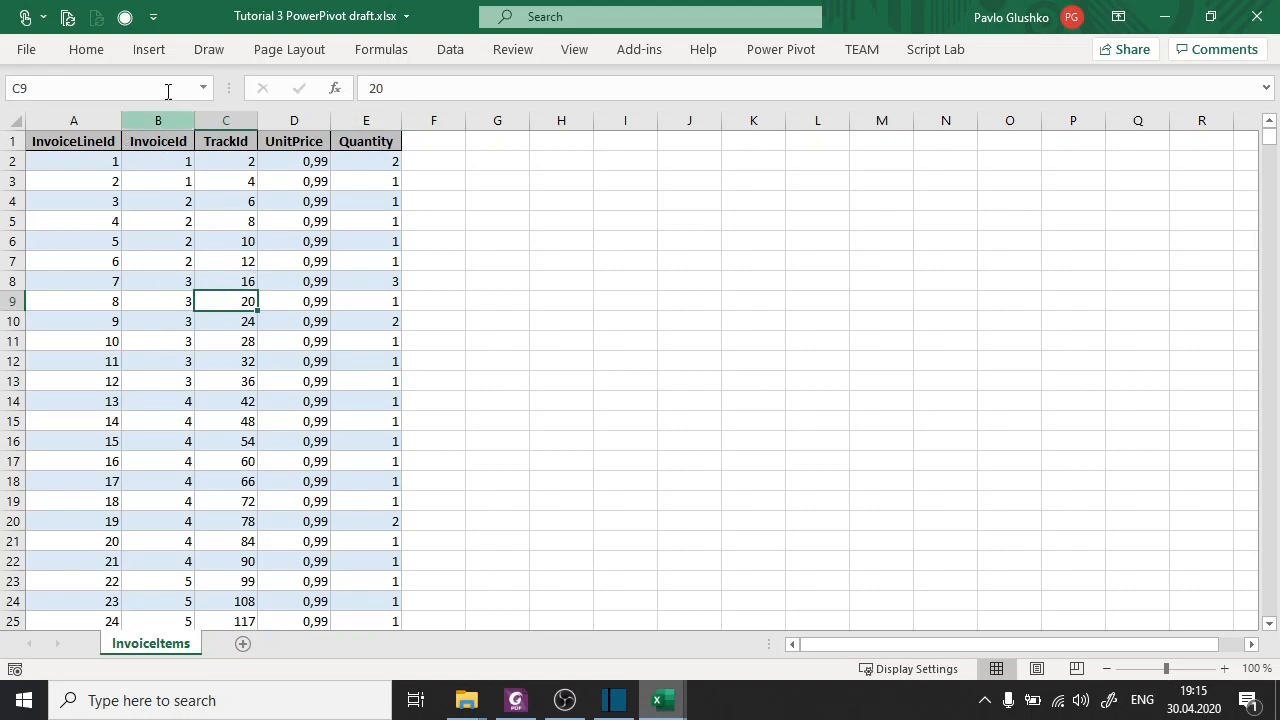
click(167, 52)
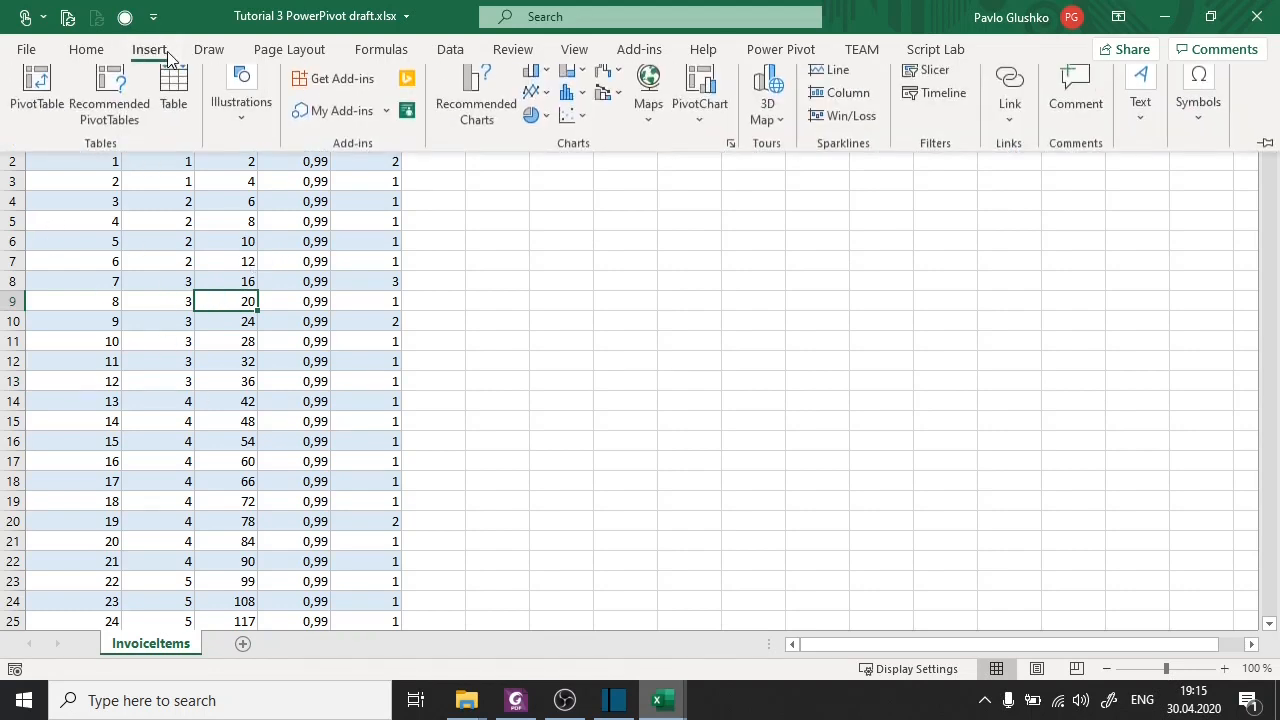
click(172, 110)
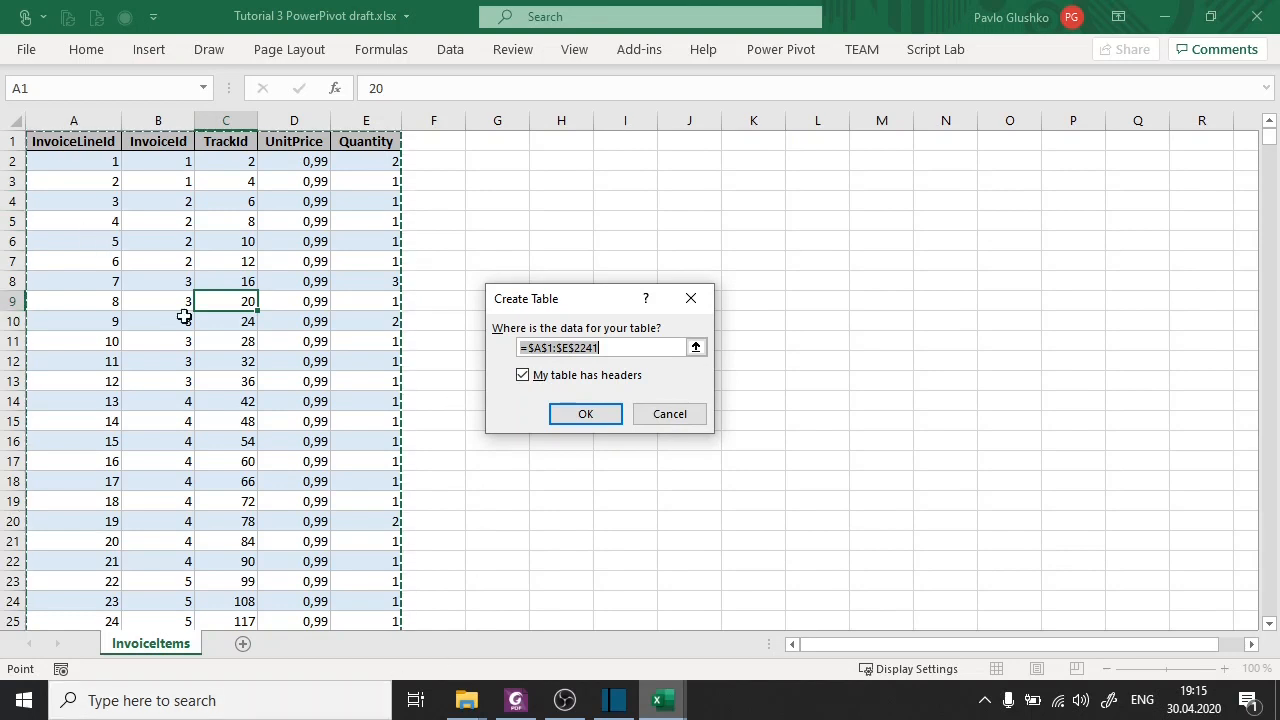
click(585, 414)
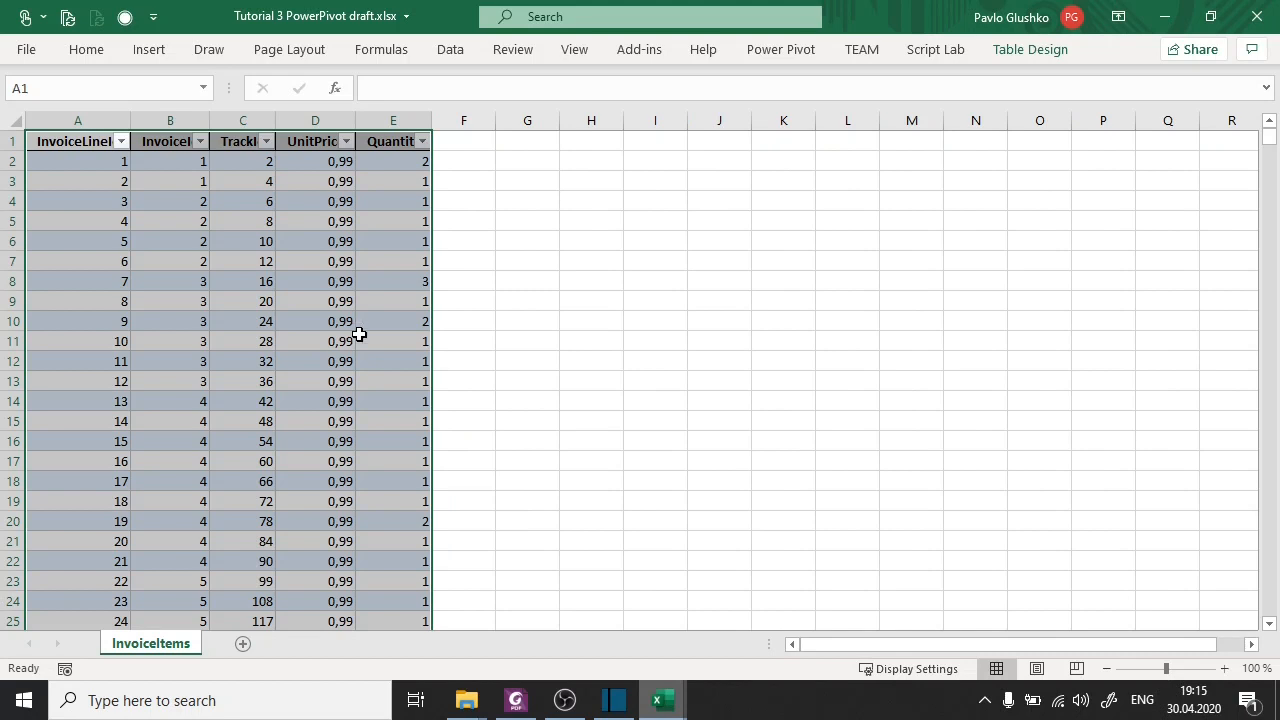
Name the new Excel table tbl_InvoiceItems.
click(359, 334)
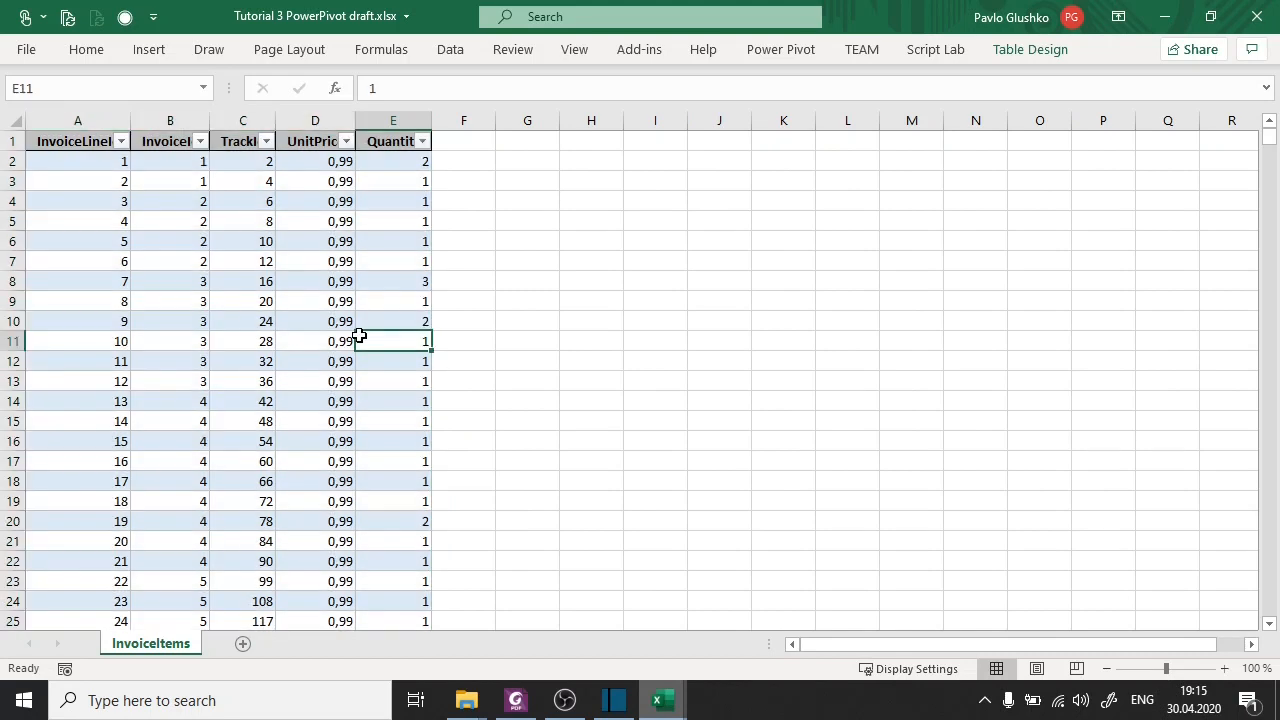
click(1034, 54)
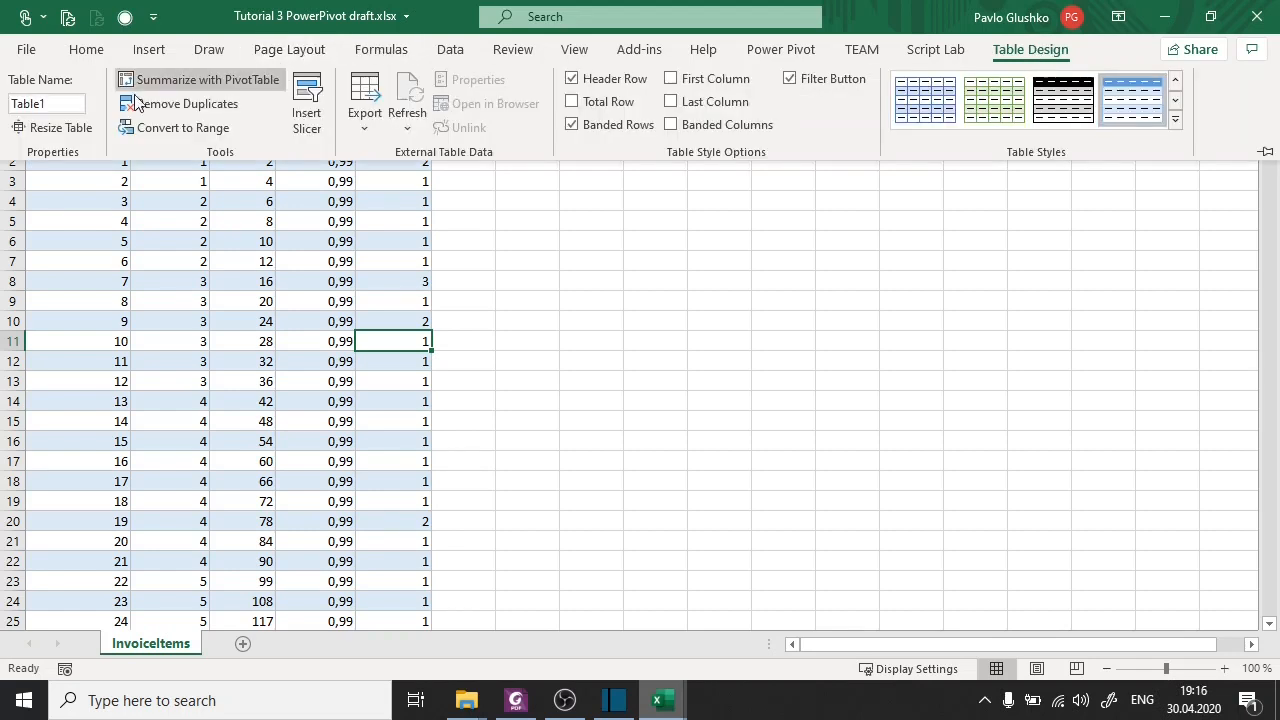
click(70, 103)
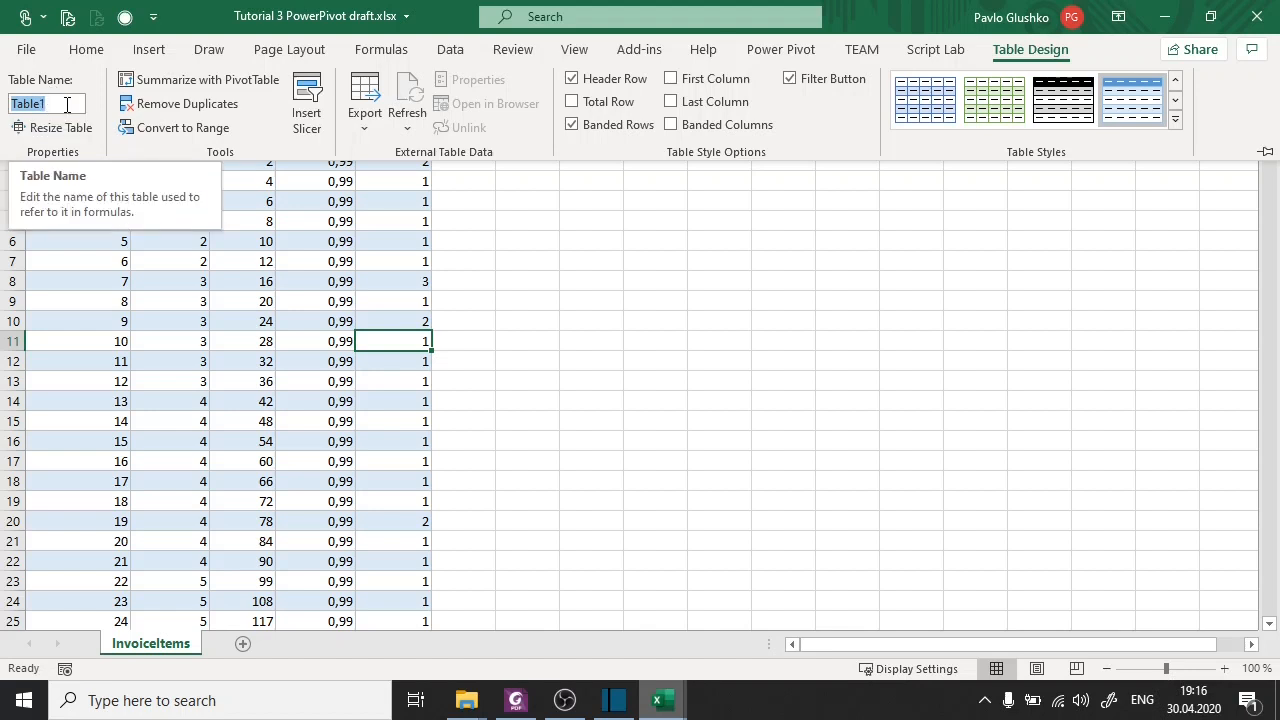
text(tbl)
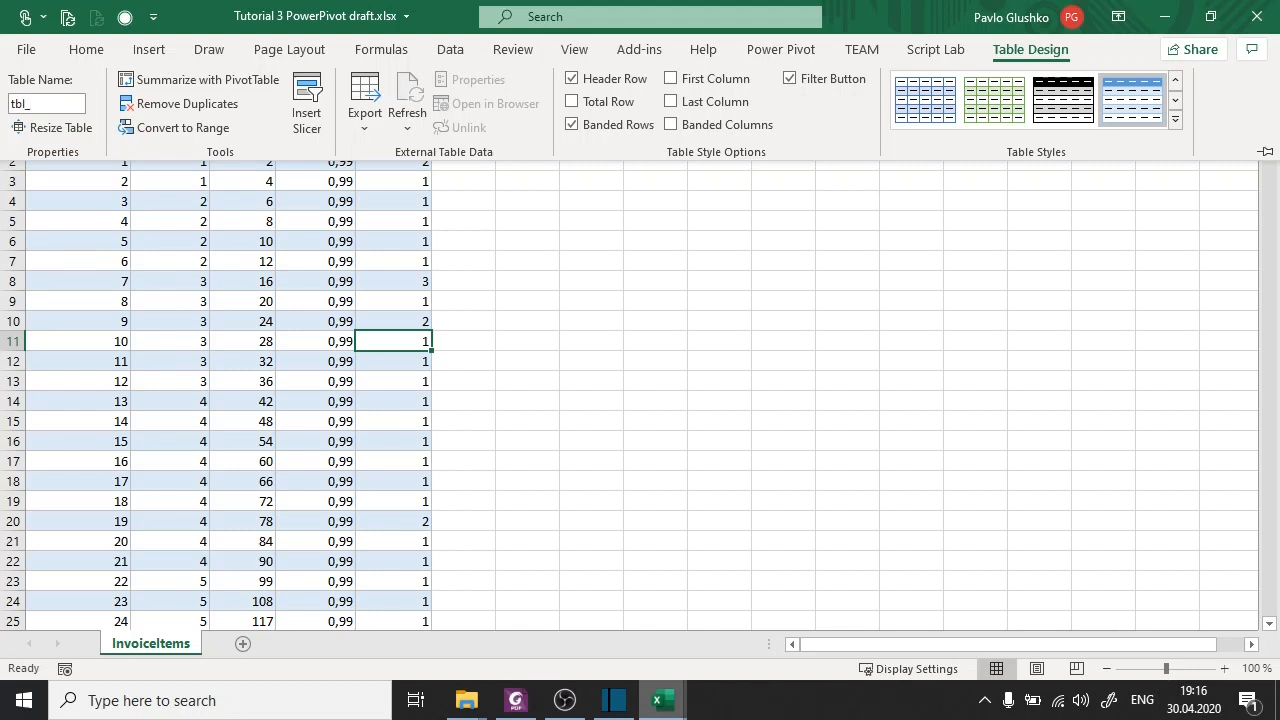
text(_InvoiceItems)
key(Return)
click(346, 203)
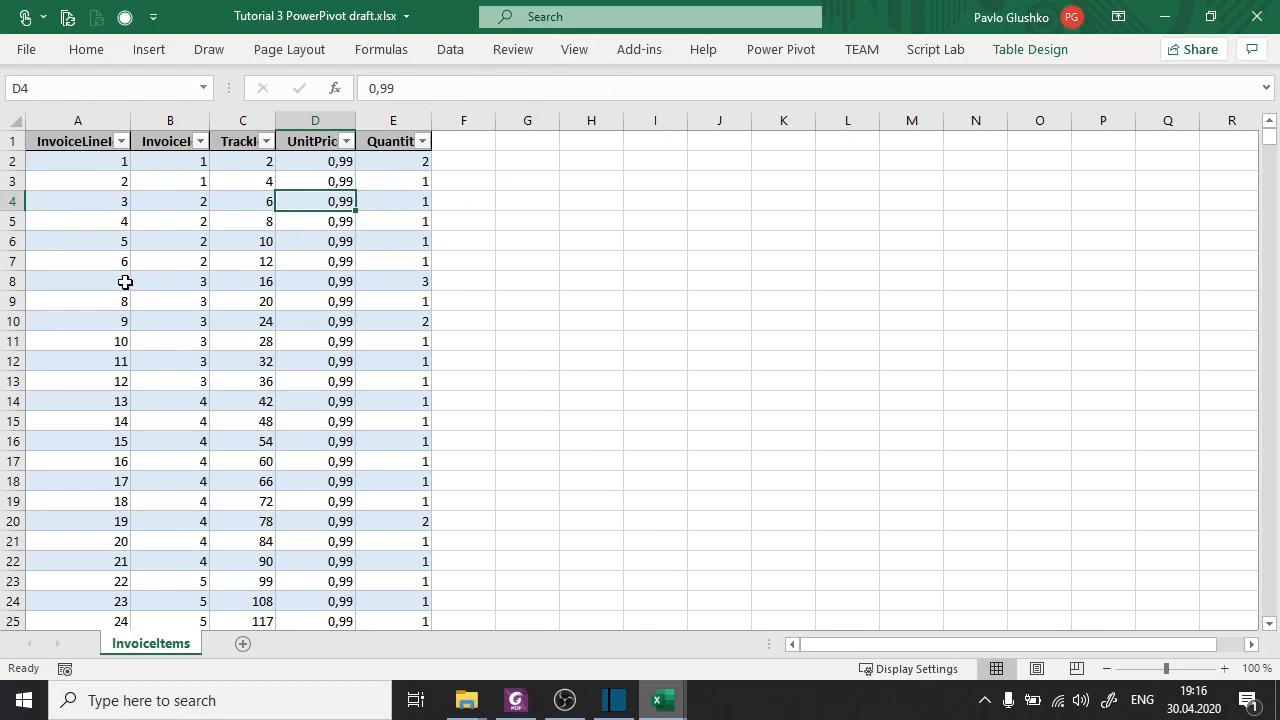
Add the tbl_InvoiceItems worksheet table to the Power Pivot data model.
click(170, 283)
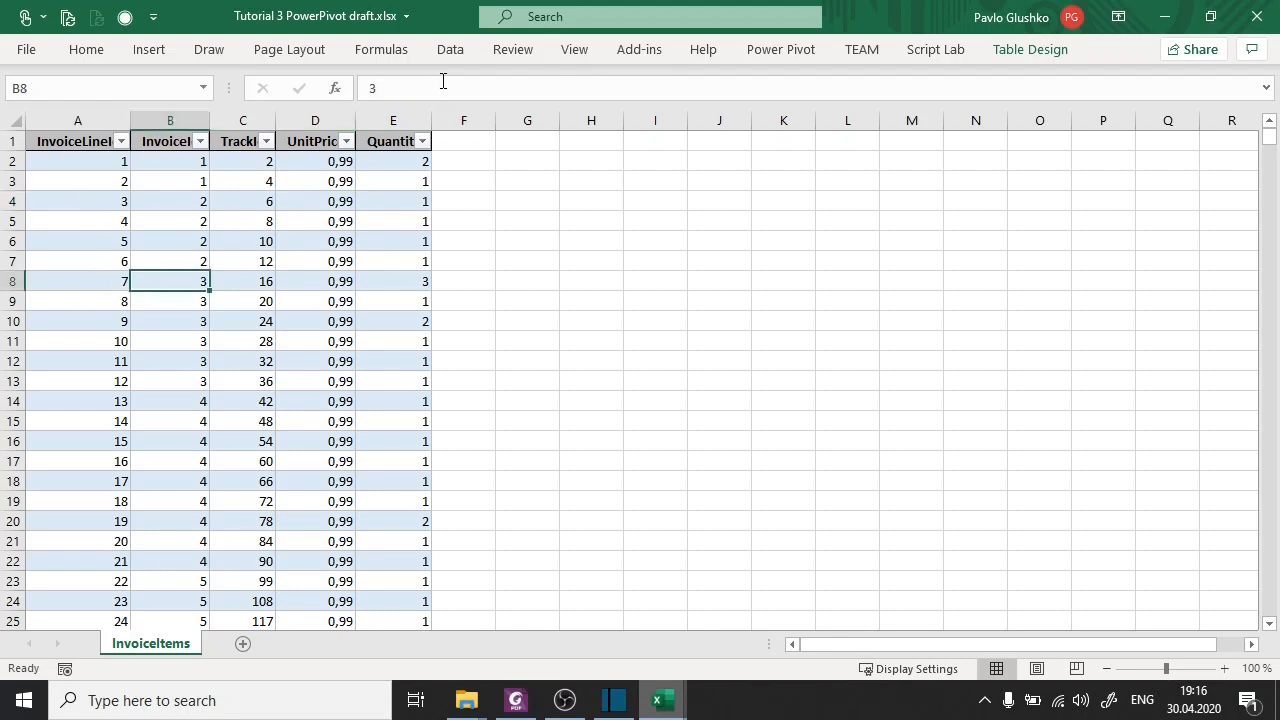
click(779, 52)
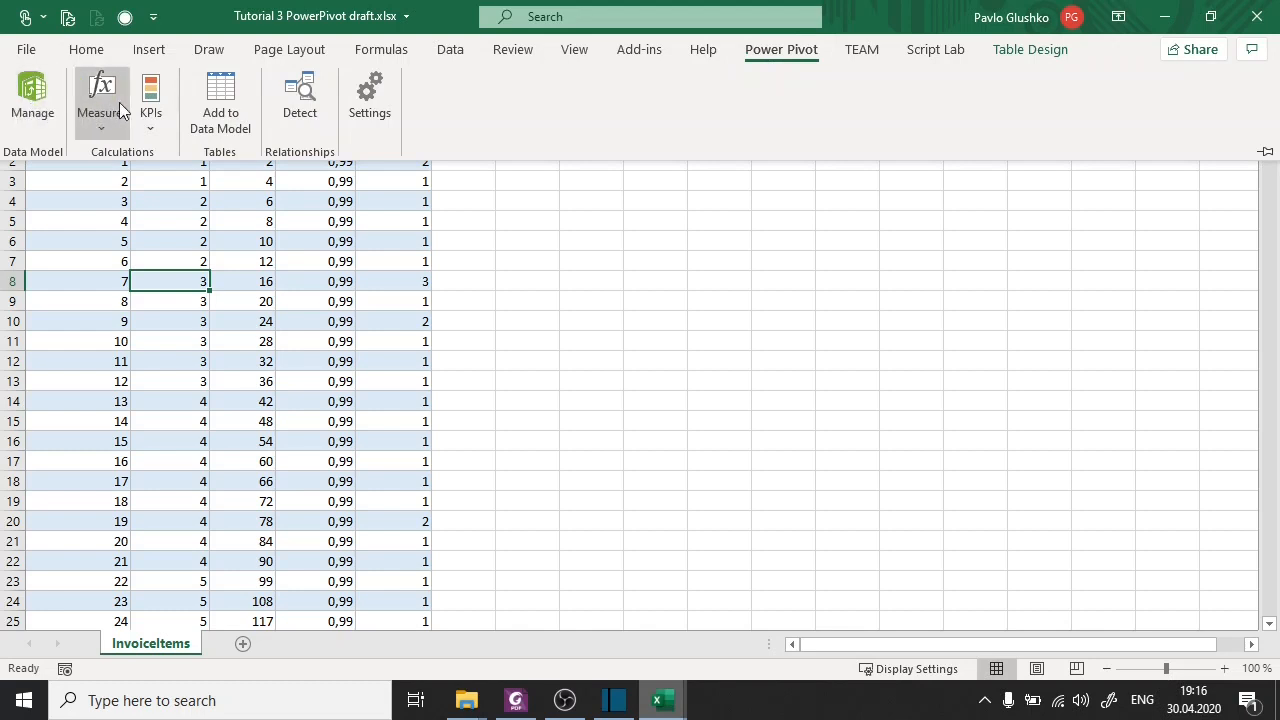
click(222, 93)
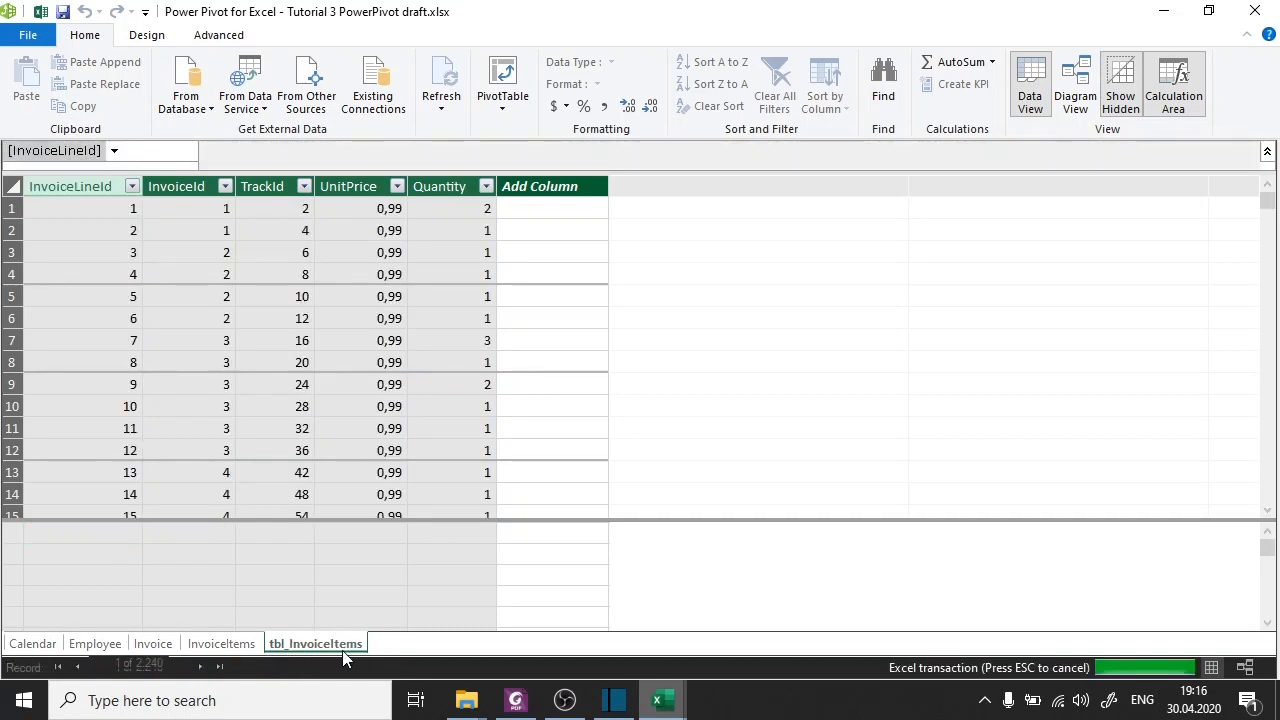
Compare the source table in the Excel worksheet with its linked copy in the Power Pivot window.
mouse_move(661, 698)
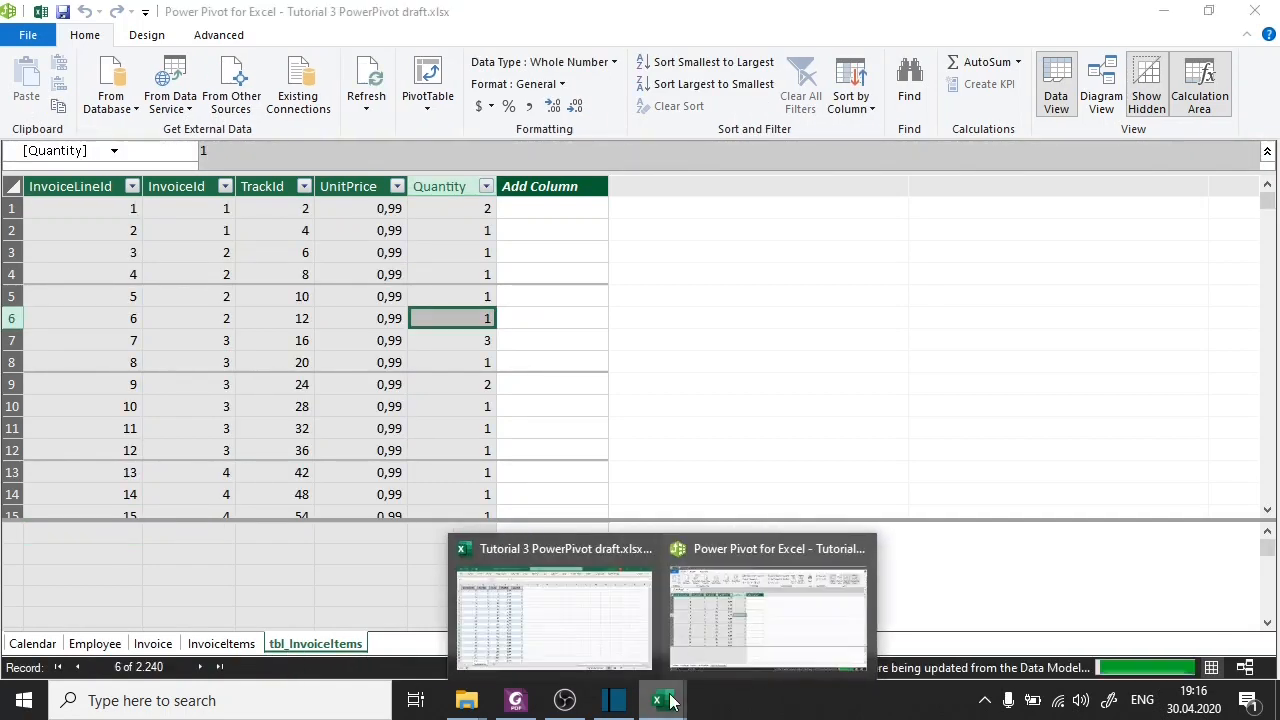
click(594, 601)
click(283, 246)
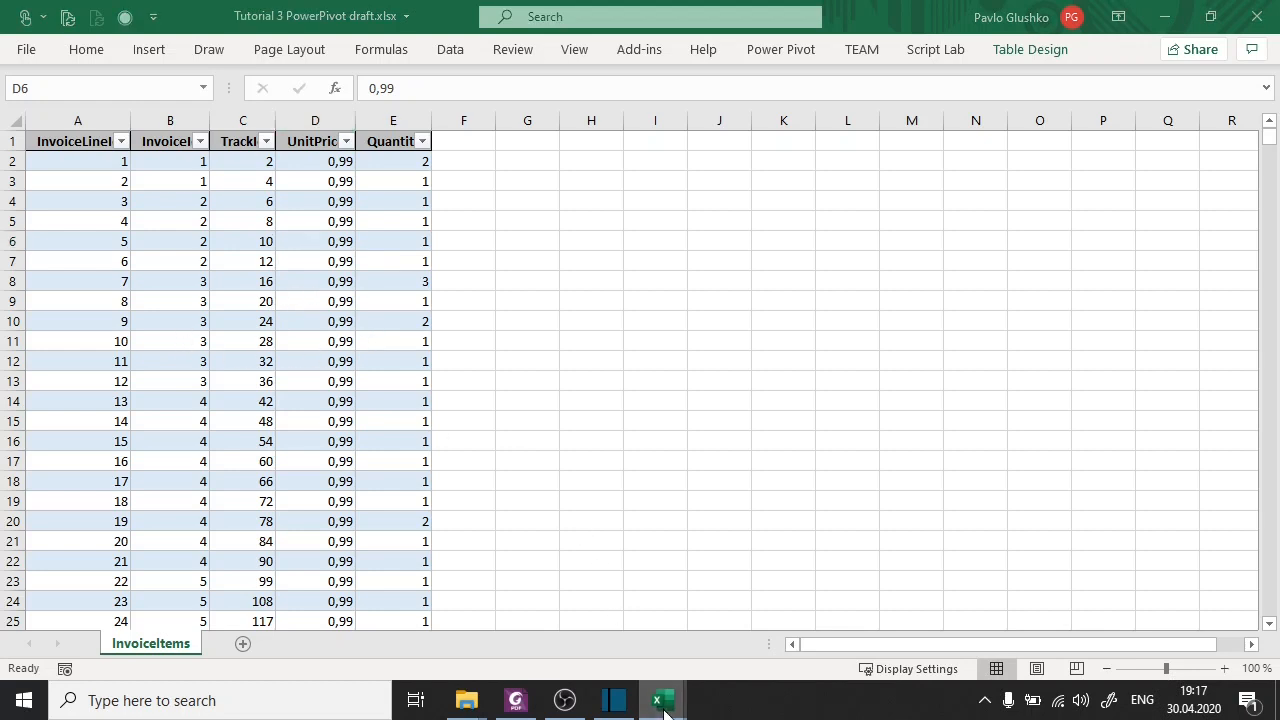
mouse_move(659, 700)
click(714, 655)
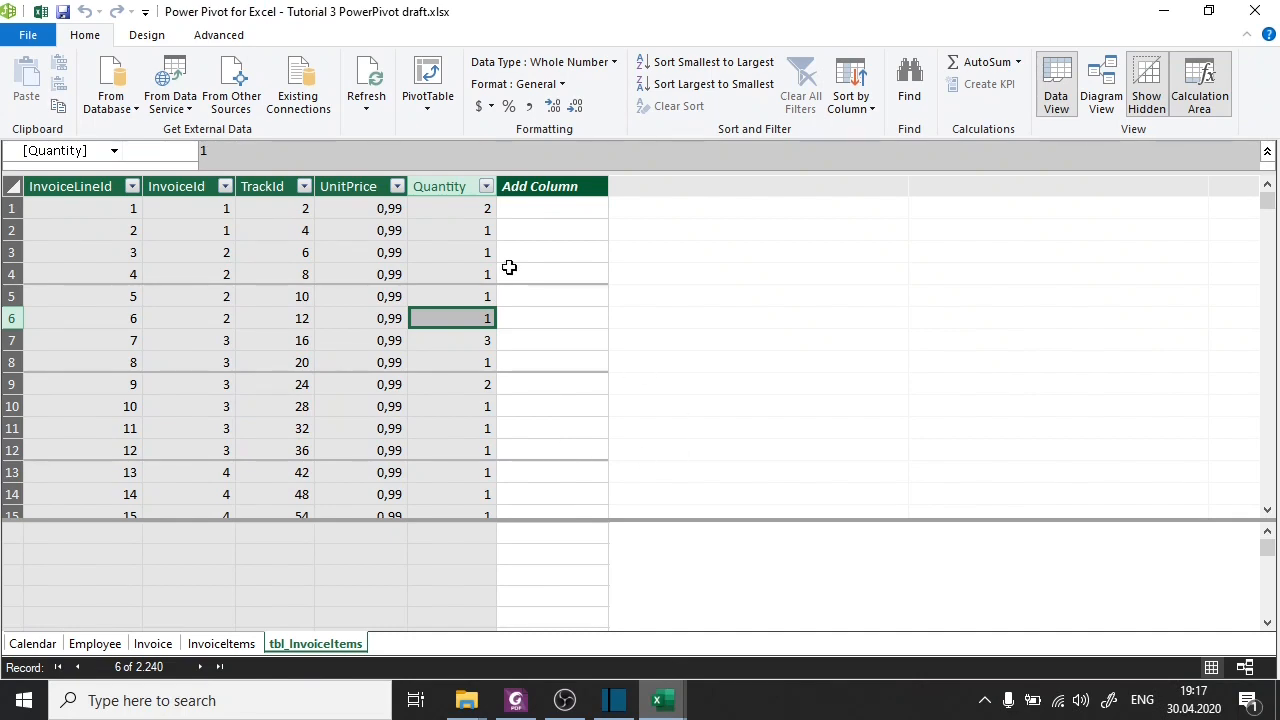
Check the Create relationships slide in Foxit PhantomPDF and switch back to the Power Pivot window.
click(515, 700)
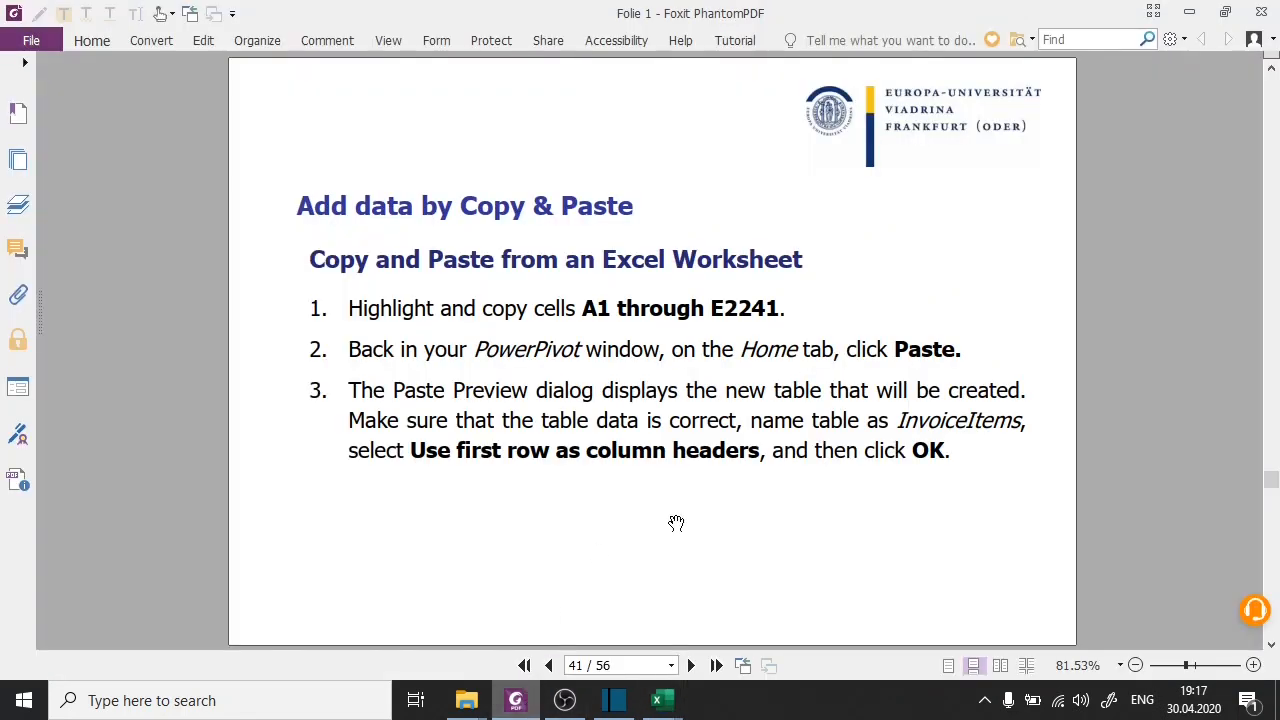
scroll(676, 523, down, 3)
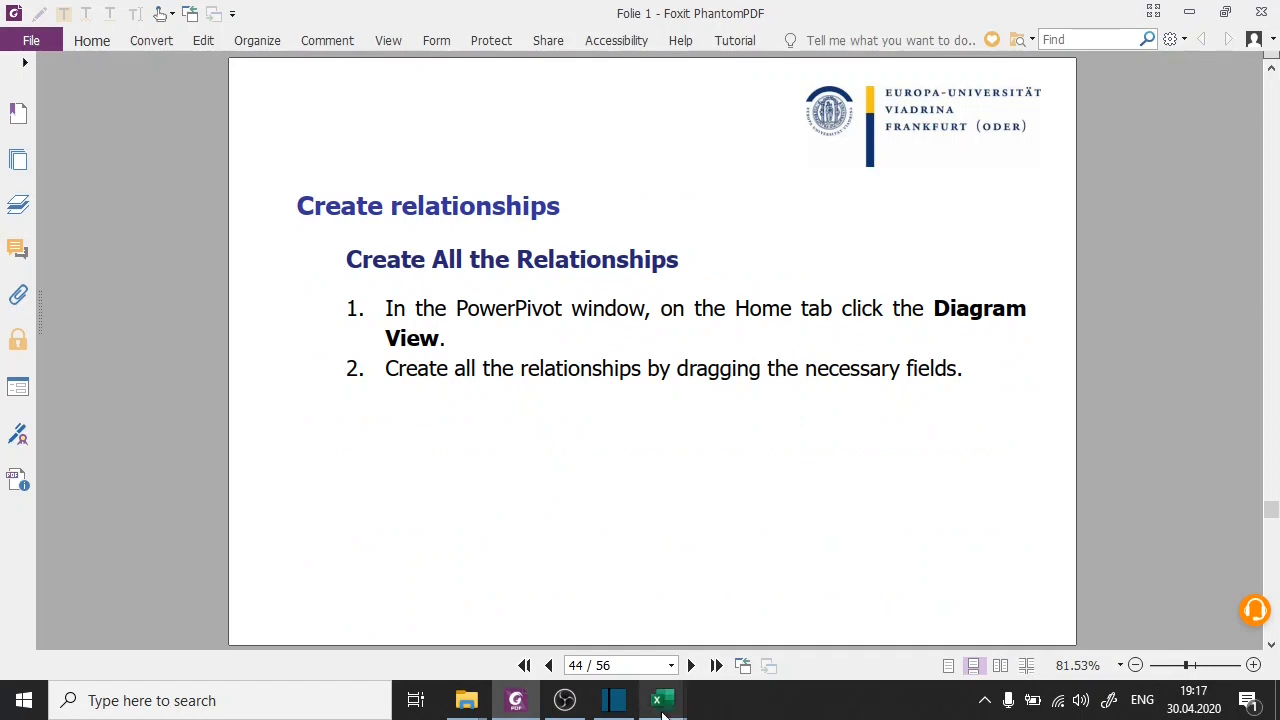
mouse_move(662, 712)
click(726, 630)
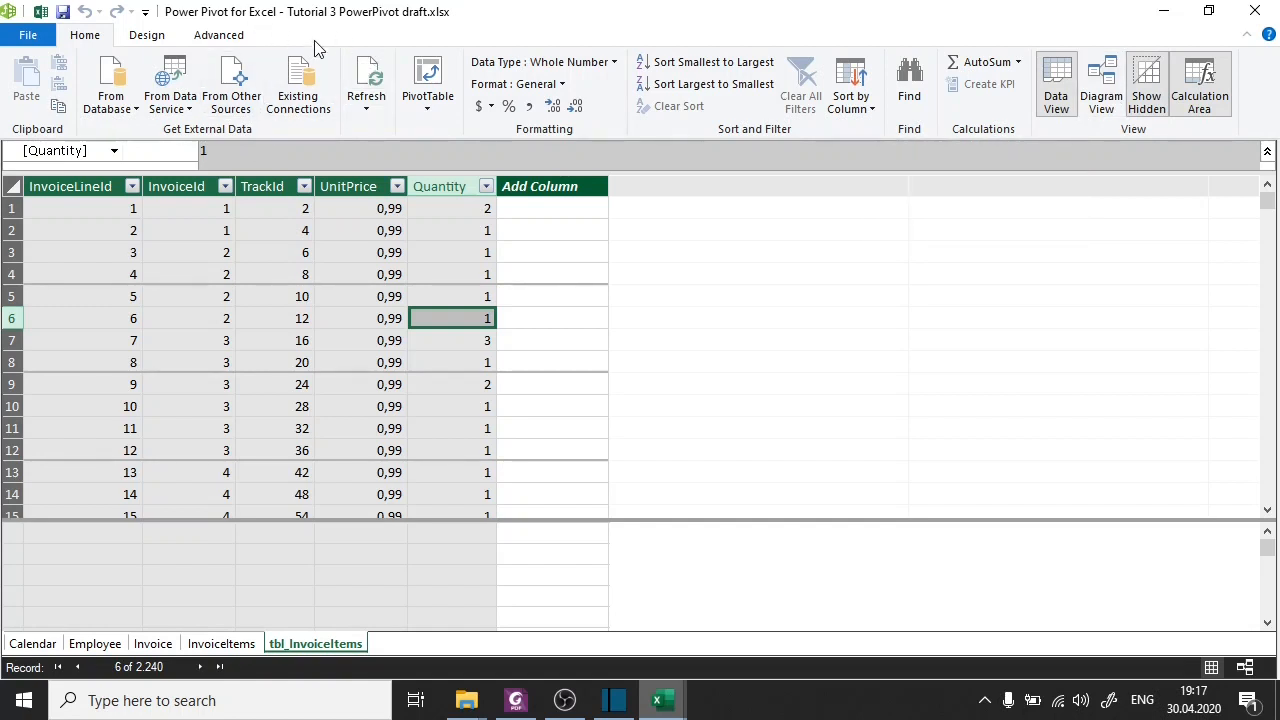
Display the data model in Diagram View and line up the Employee, Invoice, InvoiceItems and tbl_InvoiceItems tables in a row.
click(1107, 104)
drag(361, 190, 353, 256)
drag(609, 274, 600, 251)
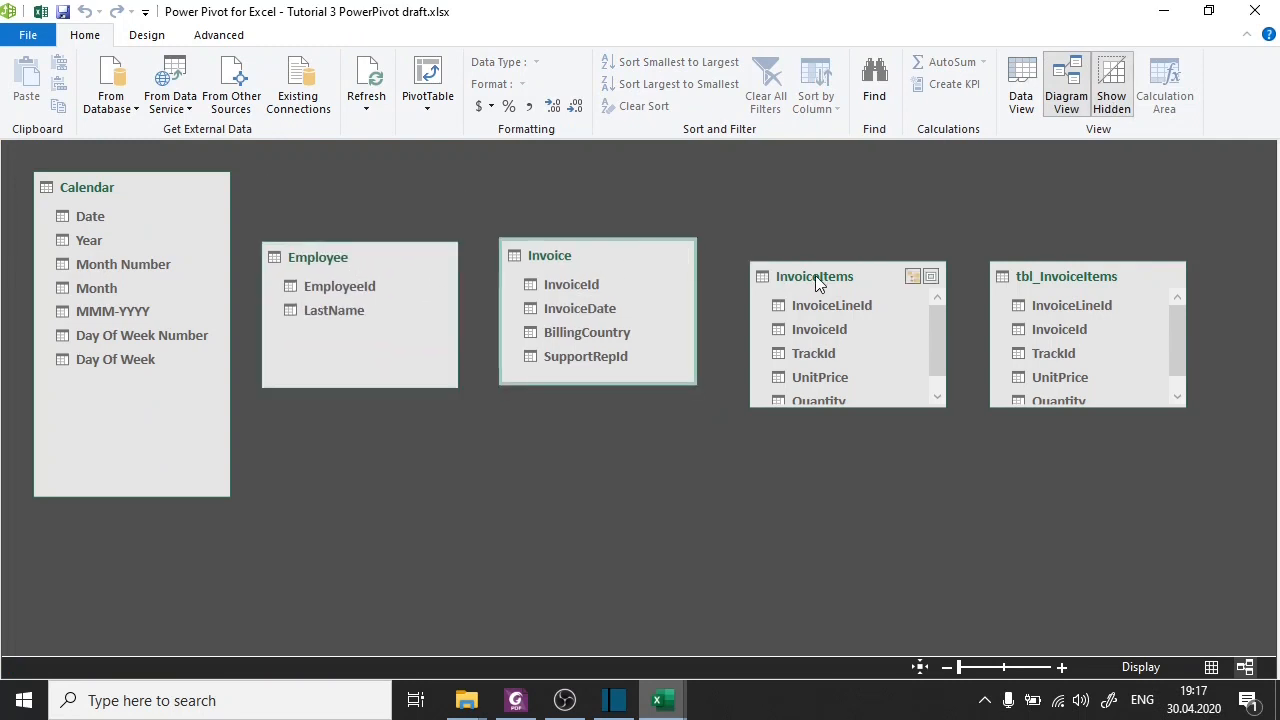
drag(815, 275, 806, 256)
drag(1101, 270, 1160, 256)
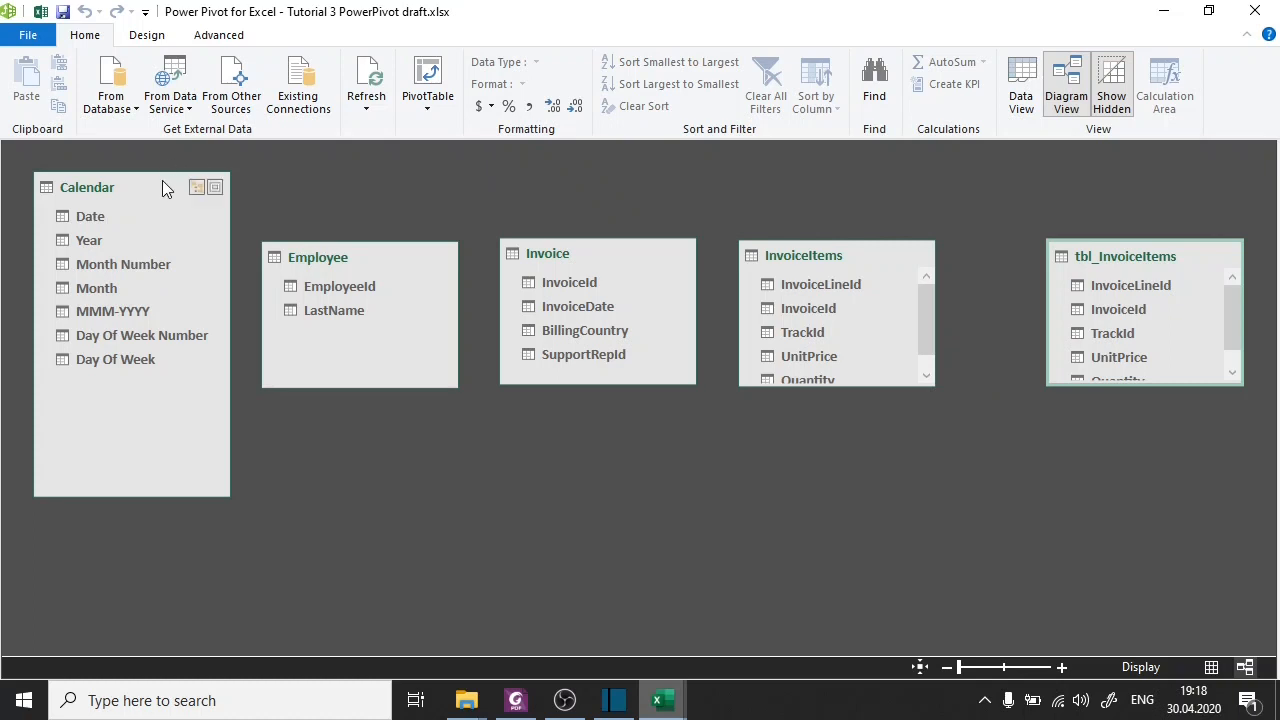
Rearrange the diagram with Calendar below a slightly taller Invoice table and Employee farther to the left of Invoice.
drag(162, 182, 640, 451)
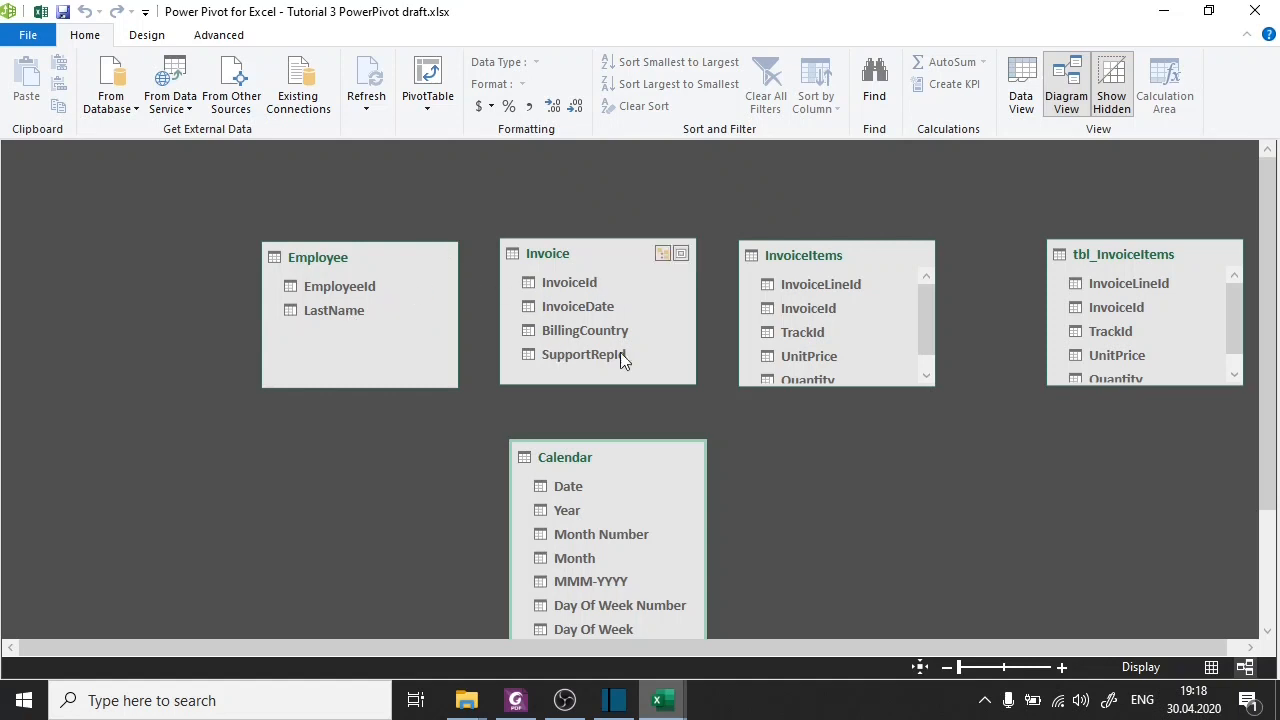
drag(625, 385, 625, 403)
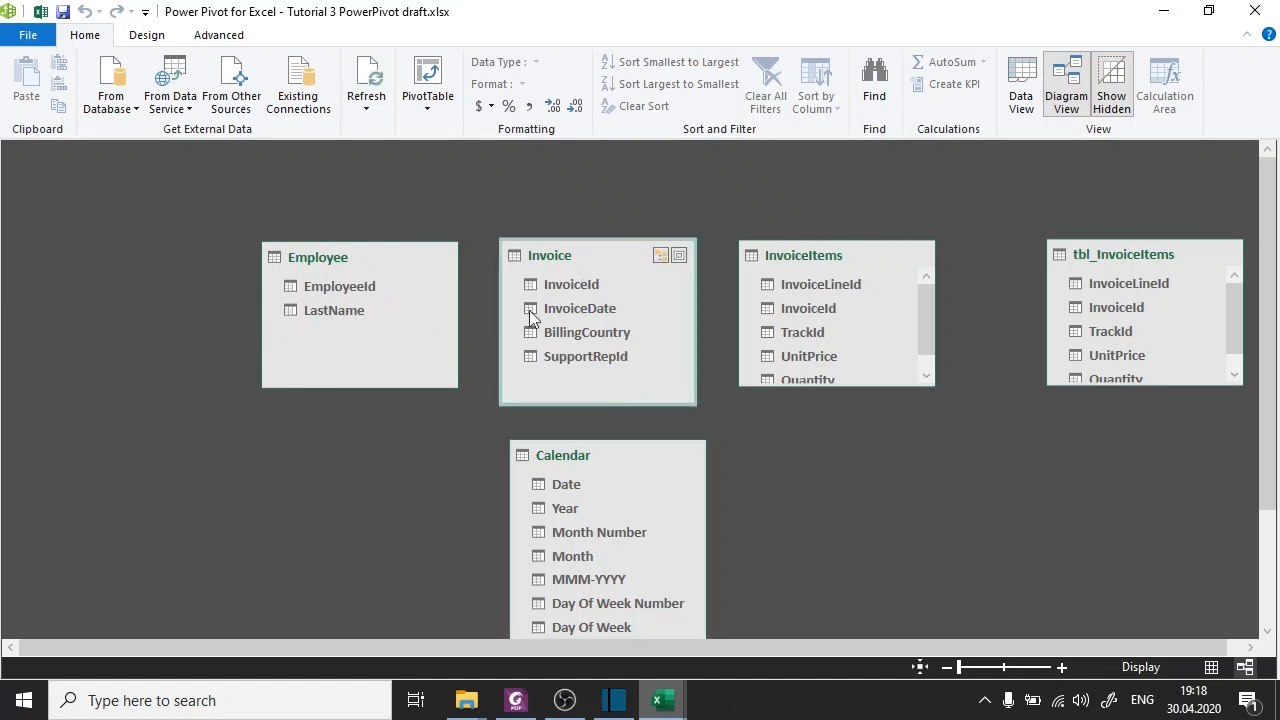
drag(393, 253, 211, 237)
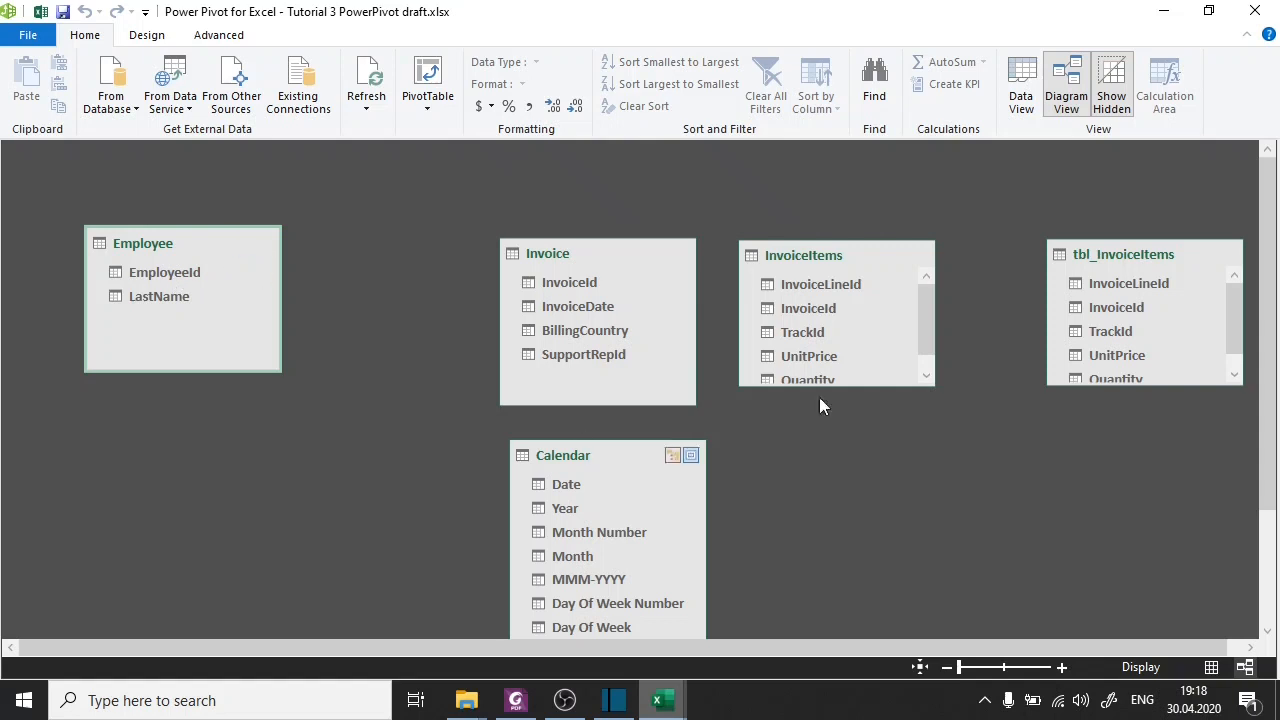
Create a relationship between EmployeeId in the Employee table and SupportRepId in the Invoice table.
click(157, 272)
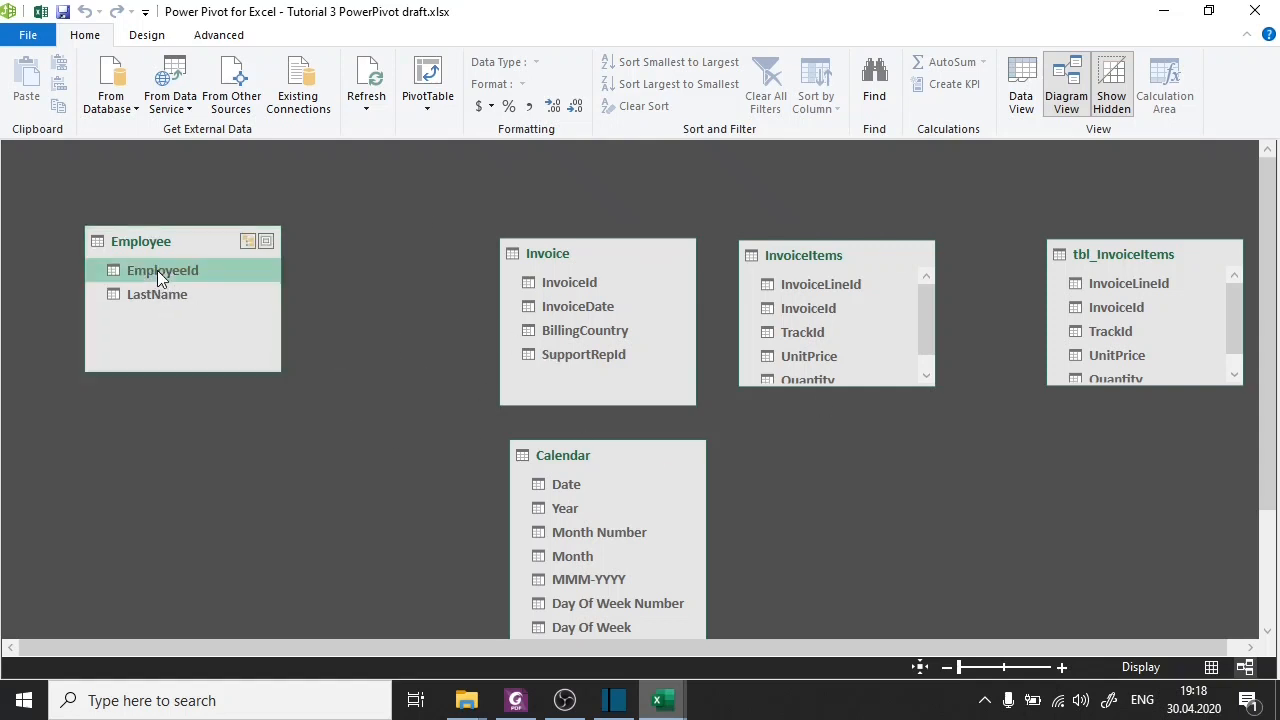
drag(157, 270, 302, 292)
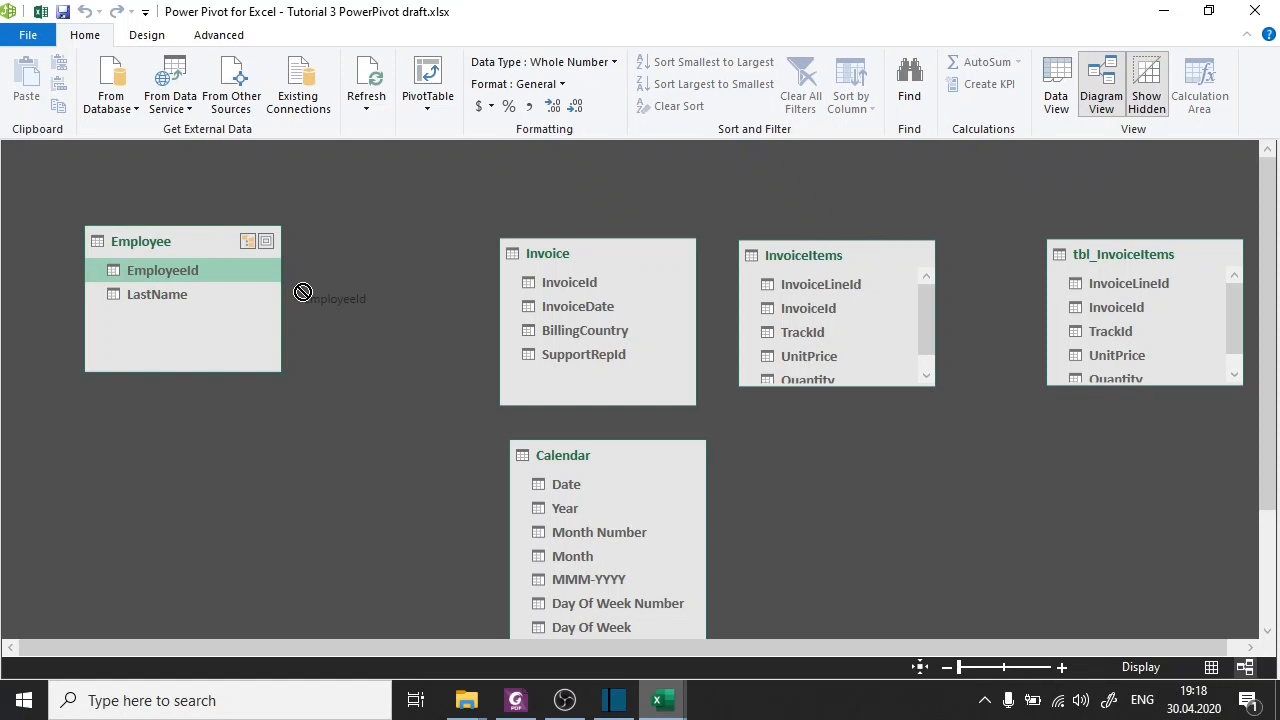
drag(302, 292, 586, 363)
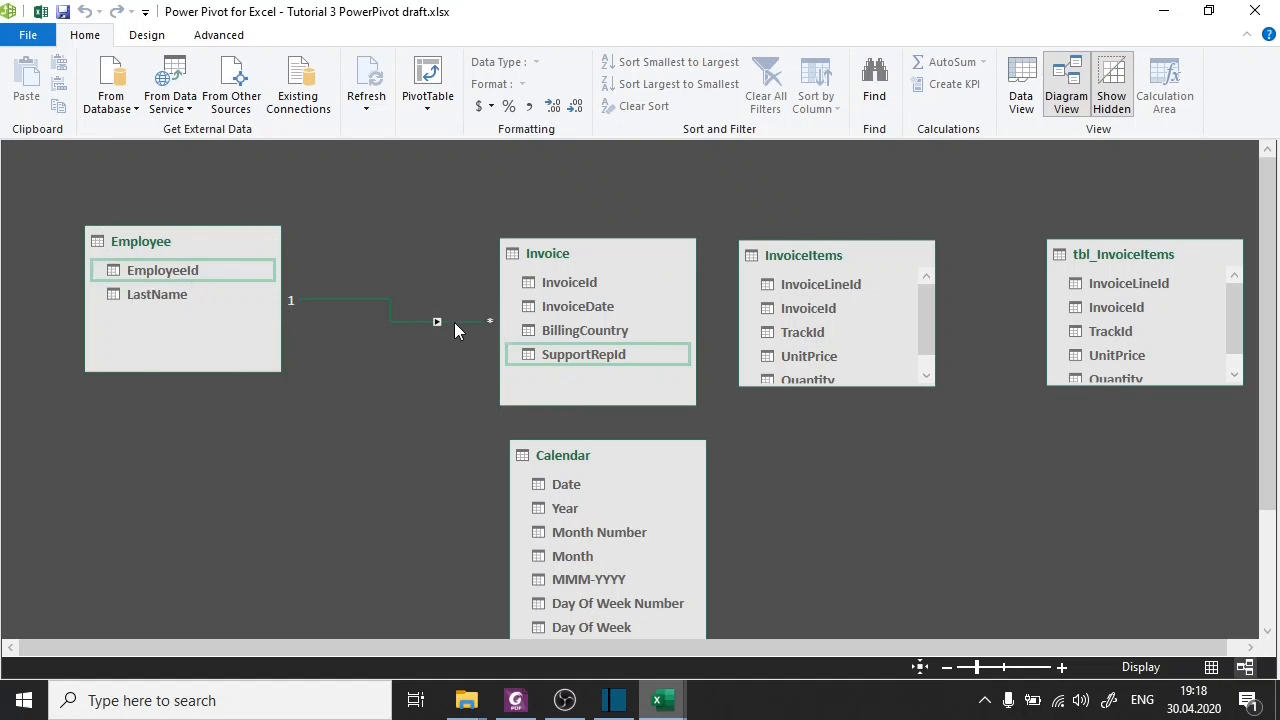
Reposition Invoice and a taller InvoiceItems table so all fields fit, and relate the two tables on InvoiceId.
drag(572, 257, 490, 239)
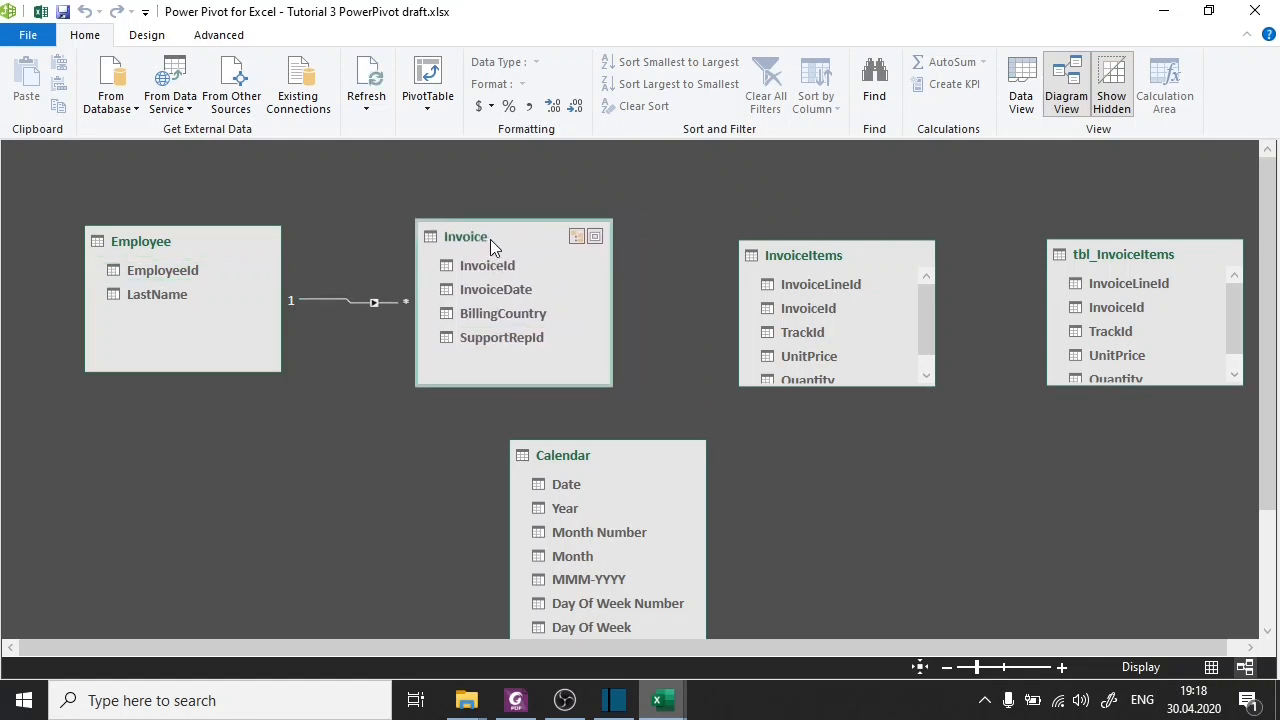
drag(769, 255, 731, 232)
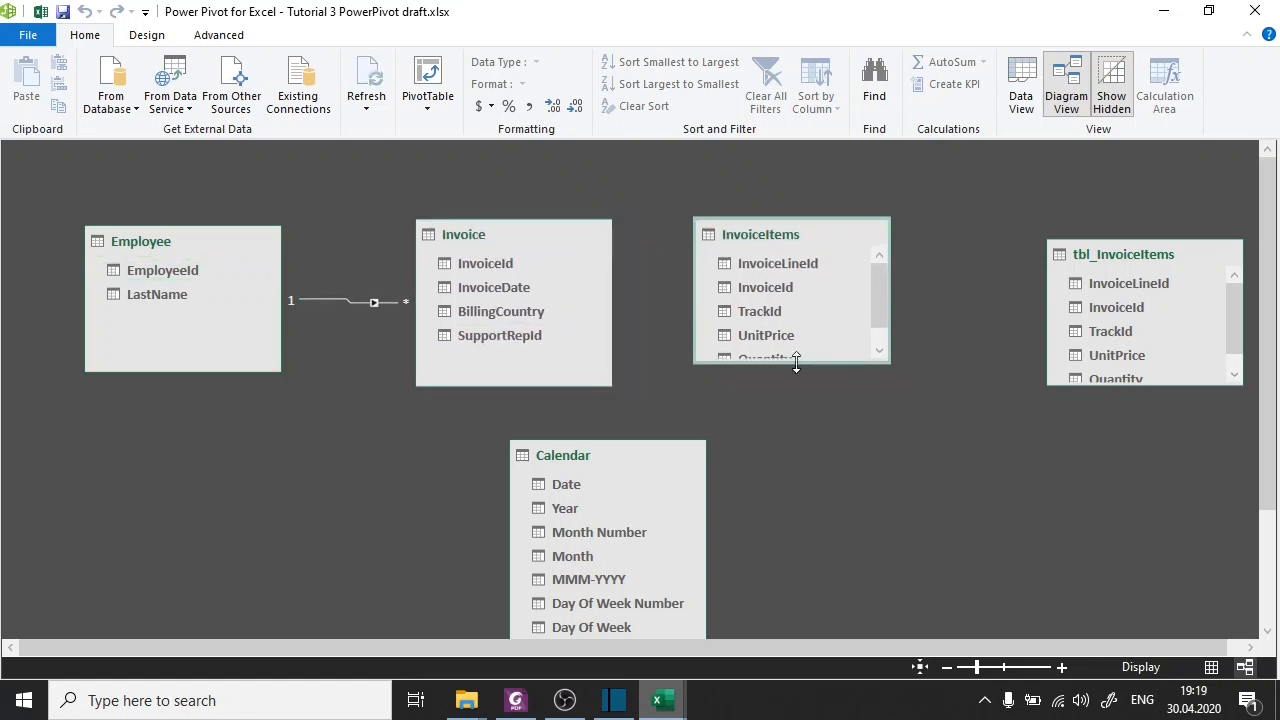
drag(792, 364, 823, 411)
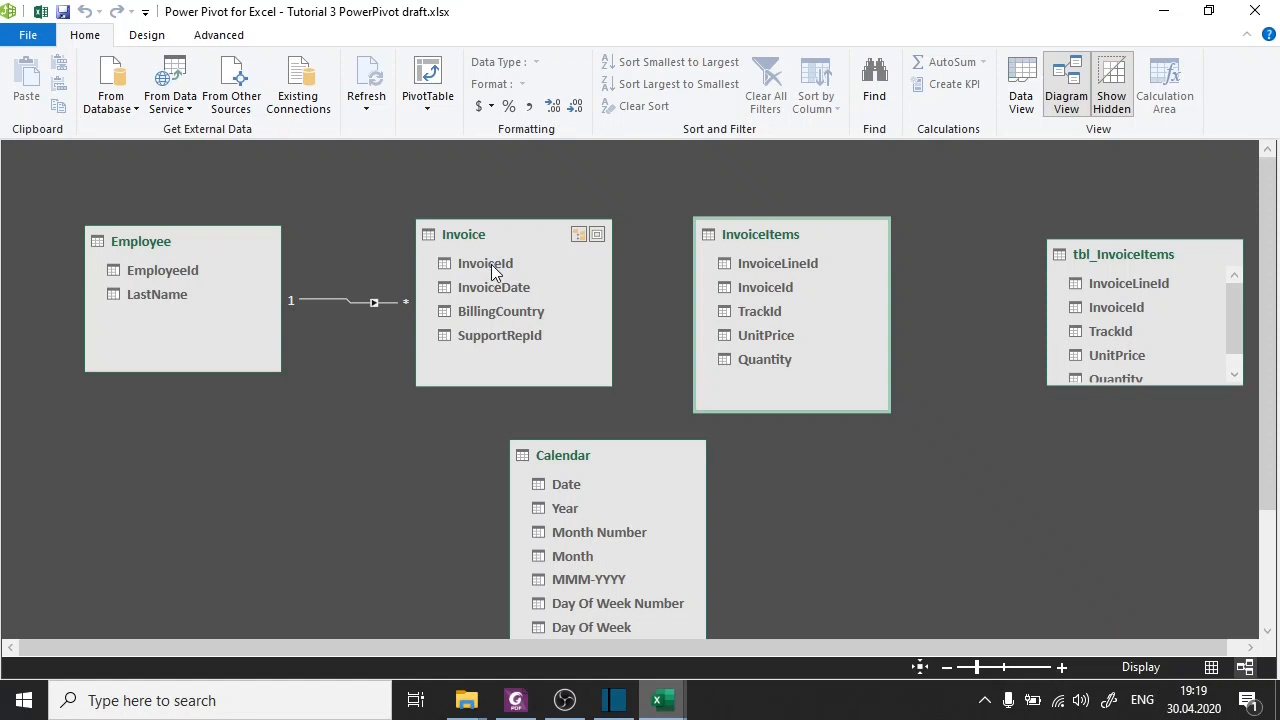
drag(491, 264, 778, 287)
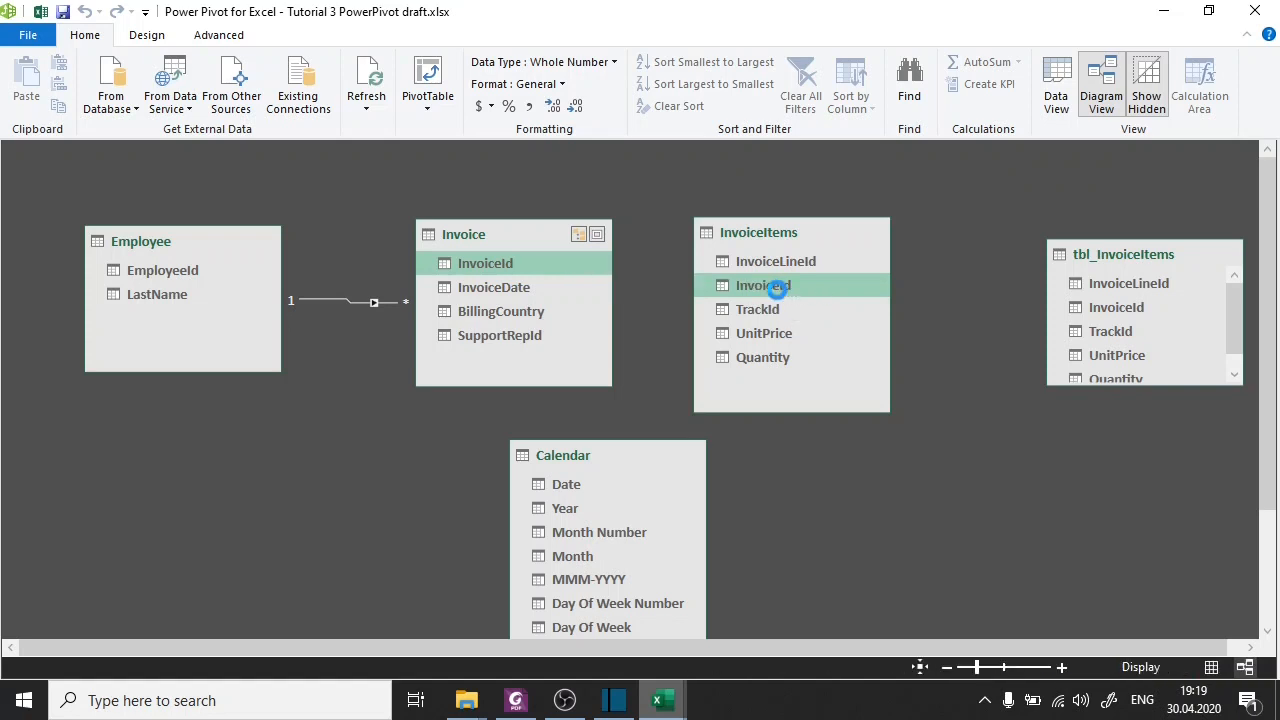
Place Calendar directly beneath Invoice and relate InvoiceDate in Invoice to Date in Calendar.
drag(567, 455, 522, 435)
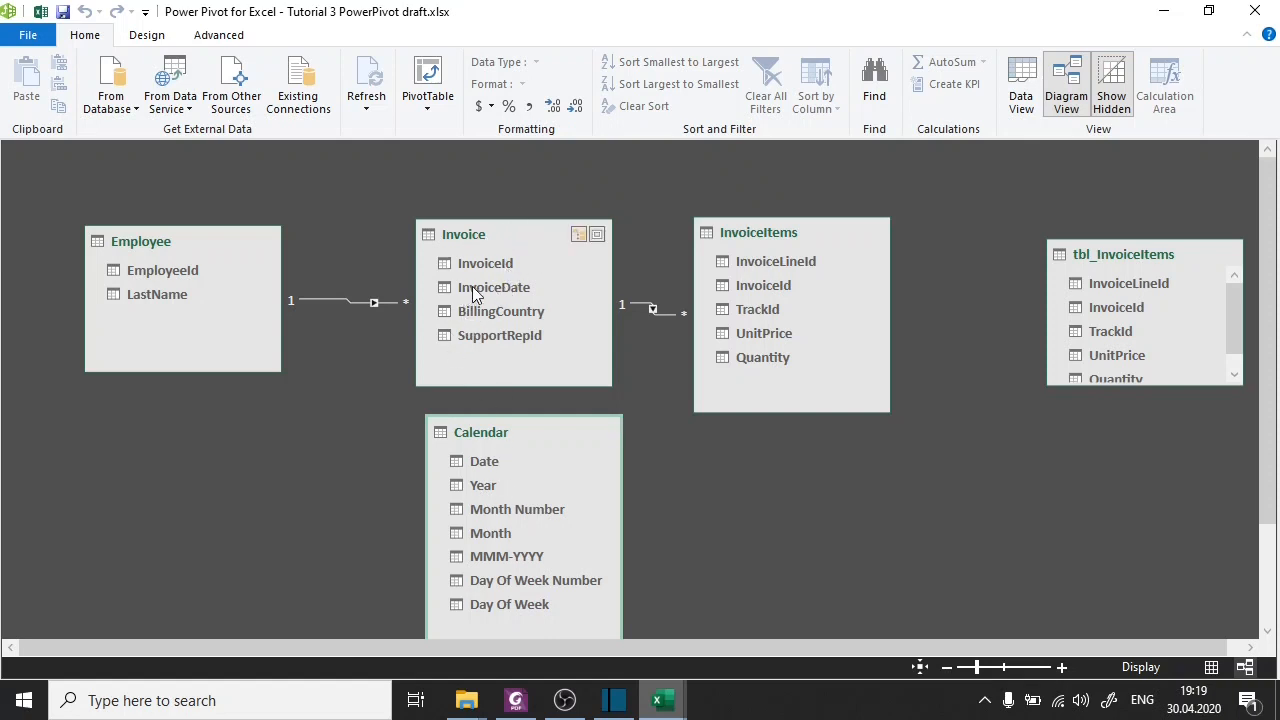
mouse_move(472, 287)
mouse_down()
mouse_move(440, 350)
mouse_move(443, 464)
mouse_move(502, 478)
mouse_move(502, 462)
mouse_up()
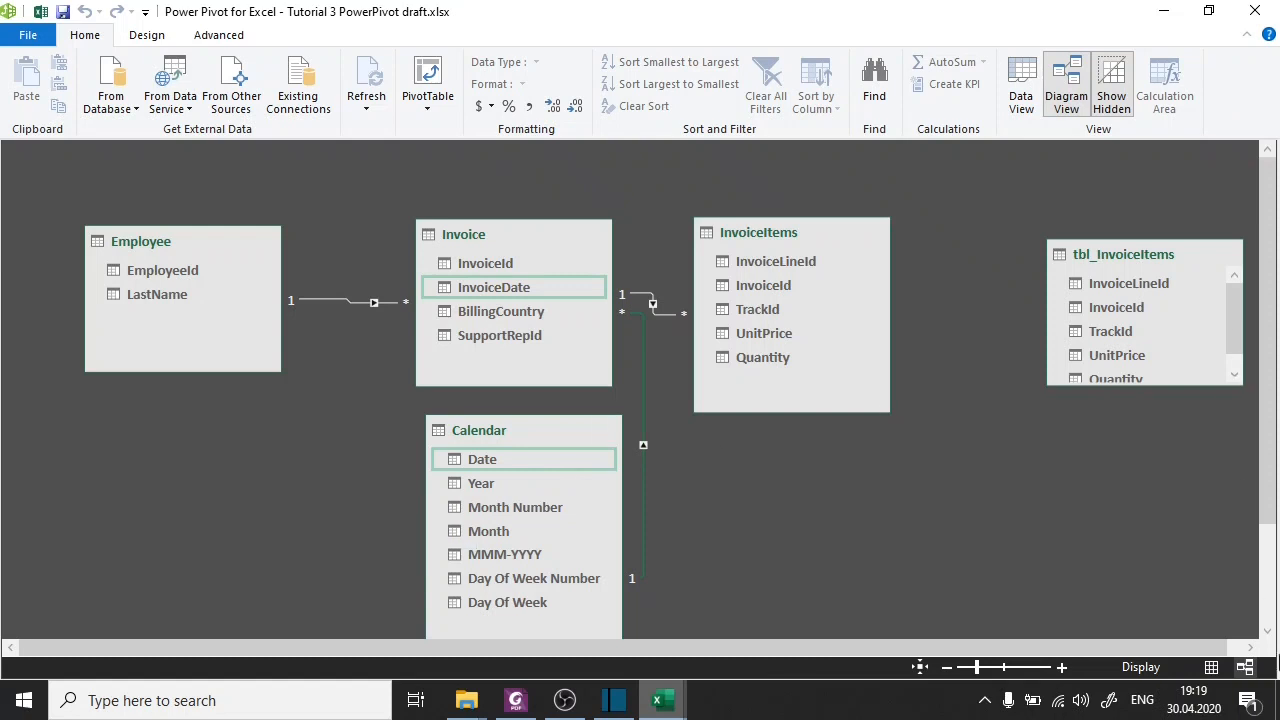
click(948, 669)
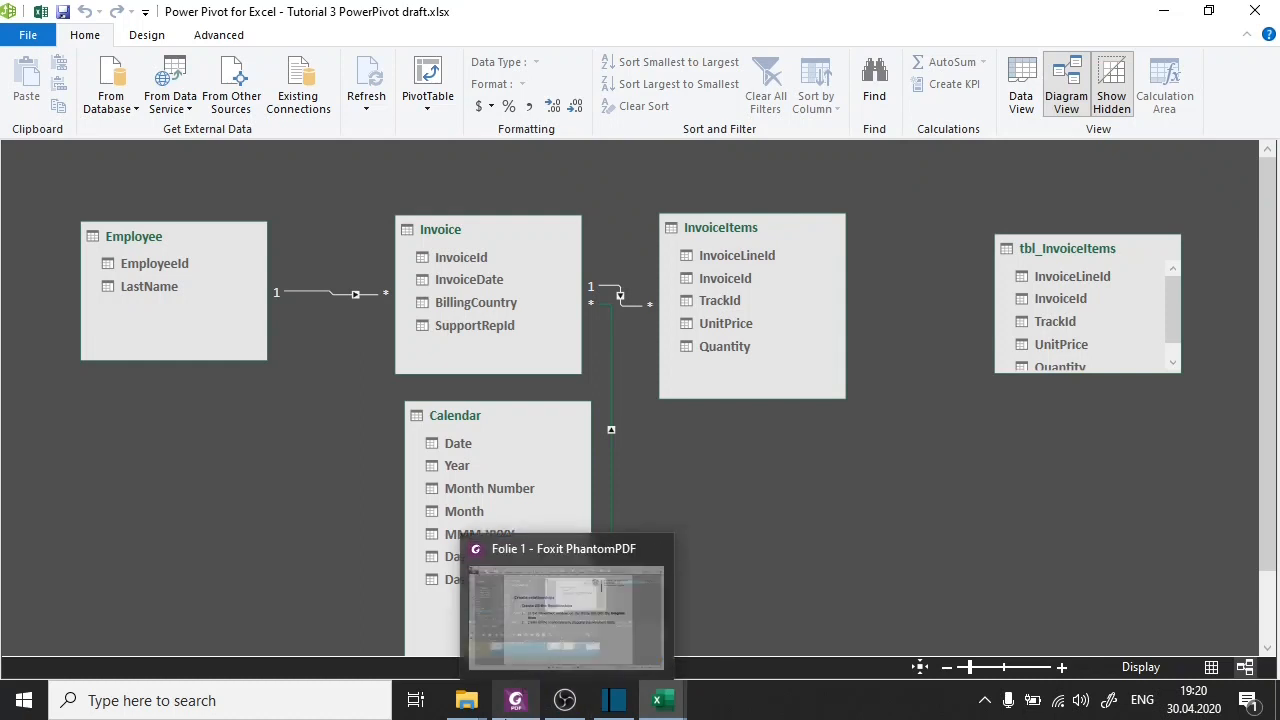
Rename the InvoiceItems model table to InvoiceItem and close the Power Pivot window.
click(742, 232)
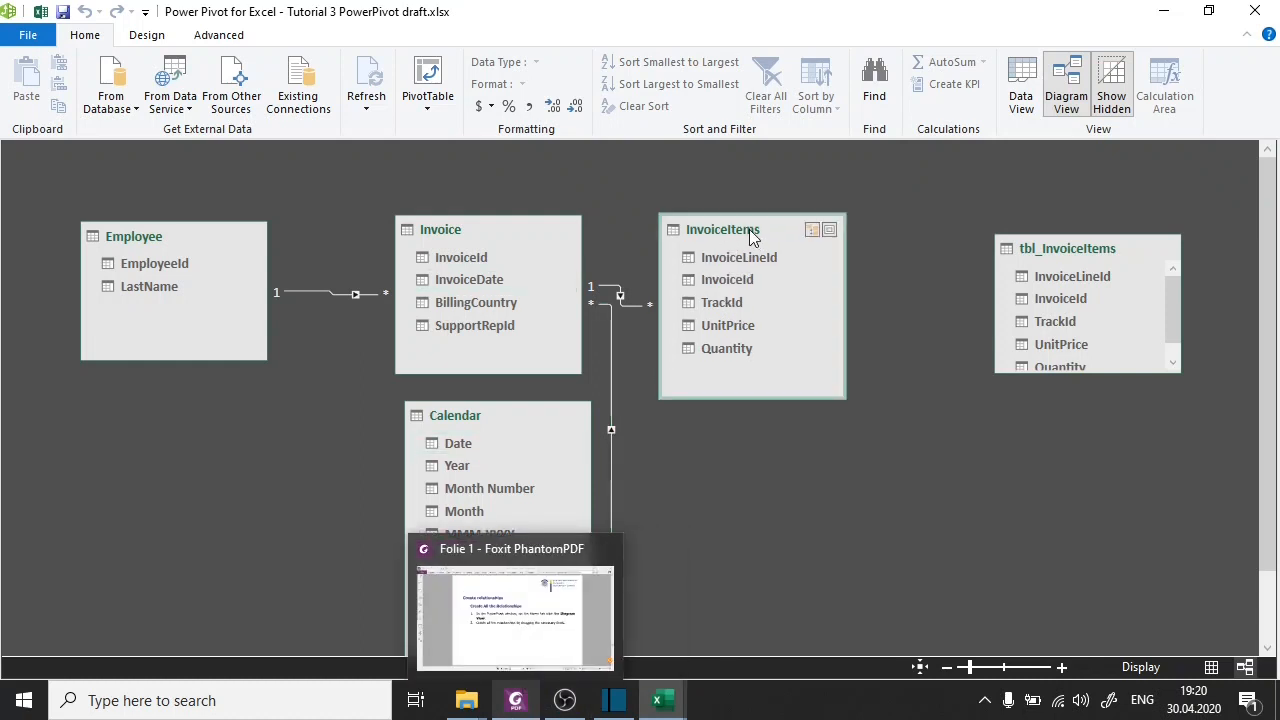
double_click(752, 230)
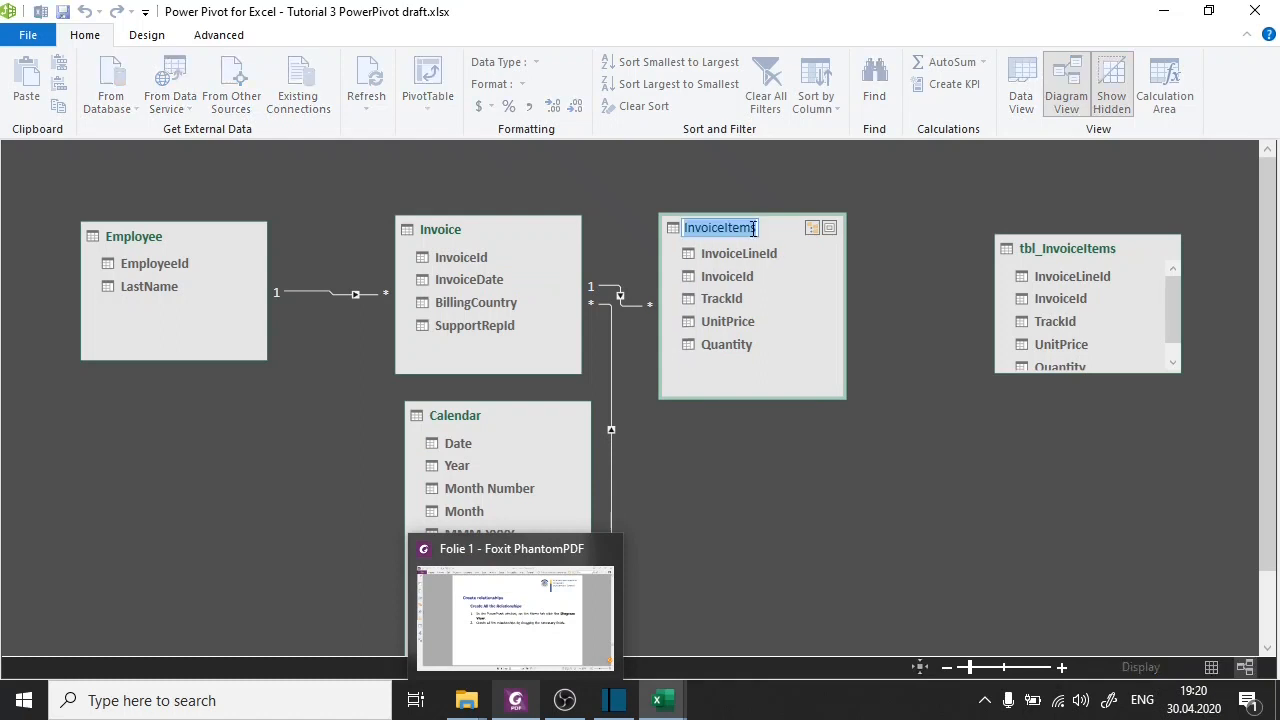
key(Return)
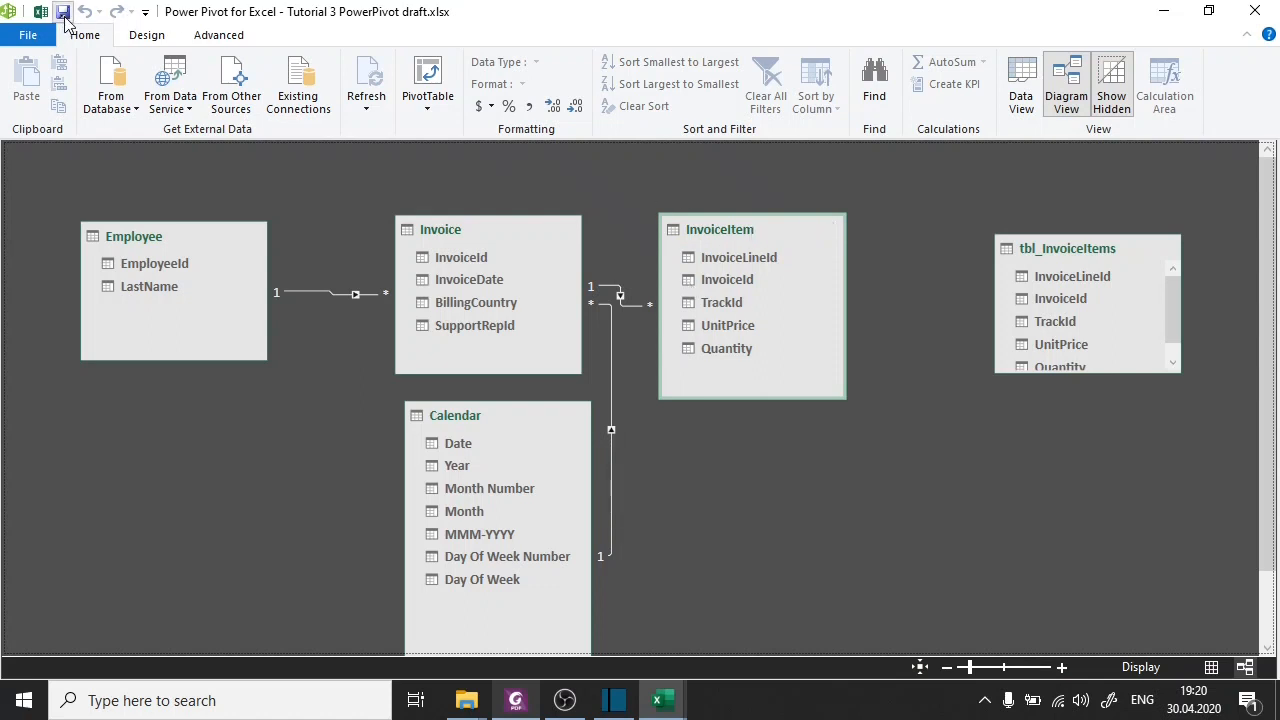
click(1258, 10)
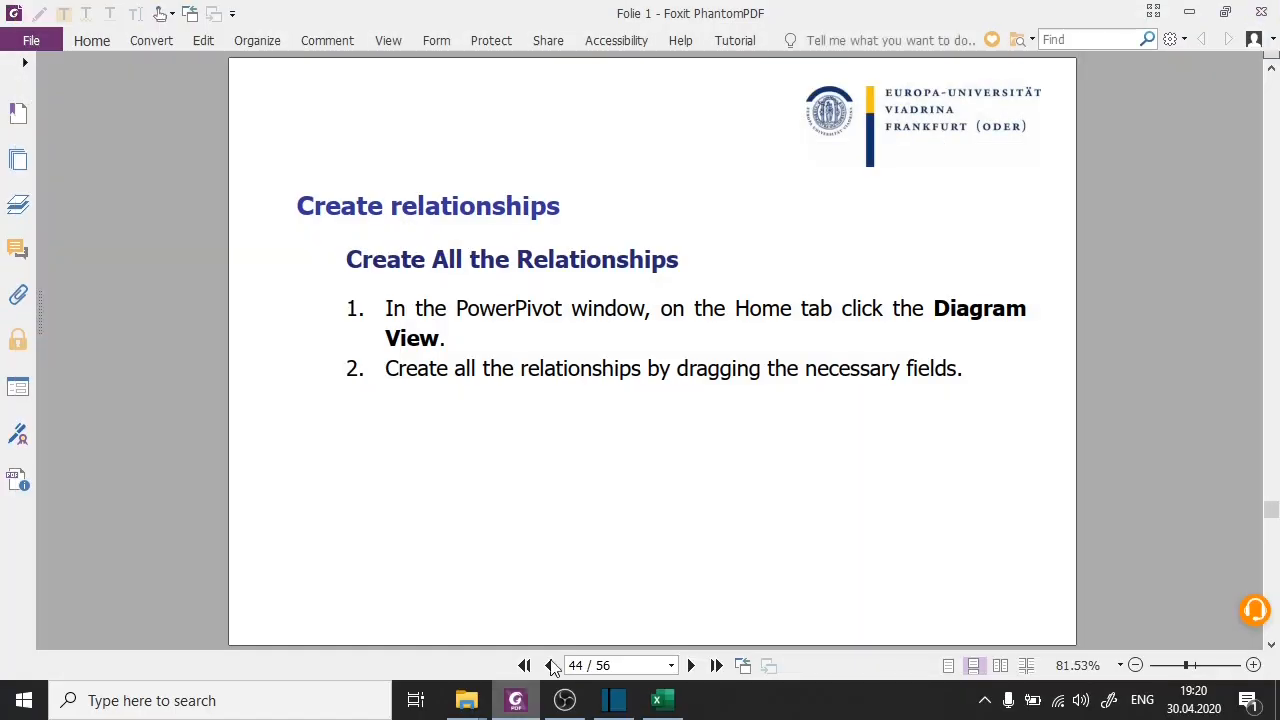
Switch to the Excel workbook and add a new worksheet after InvoiceItems.
click(652, 705)
click(508, 297)
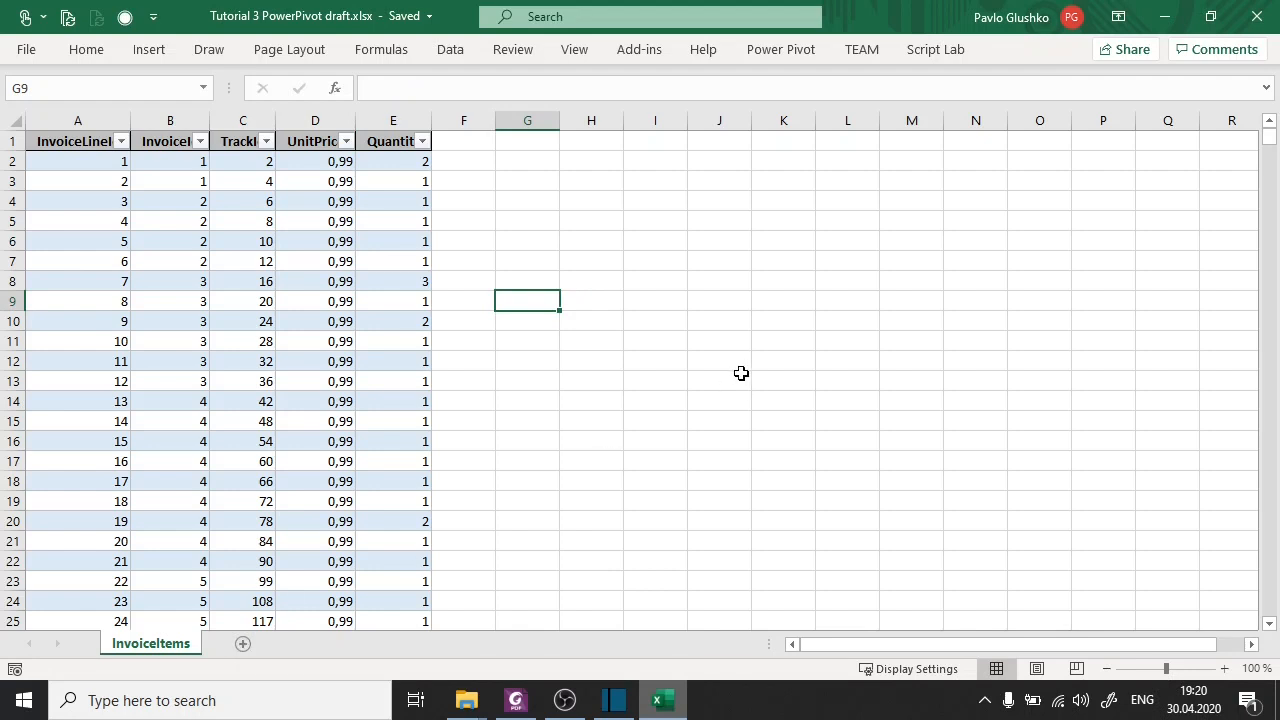
click(242, 645)
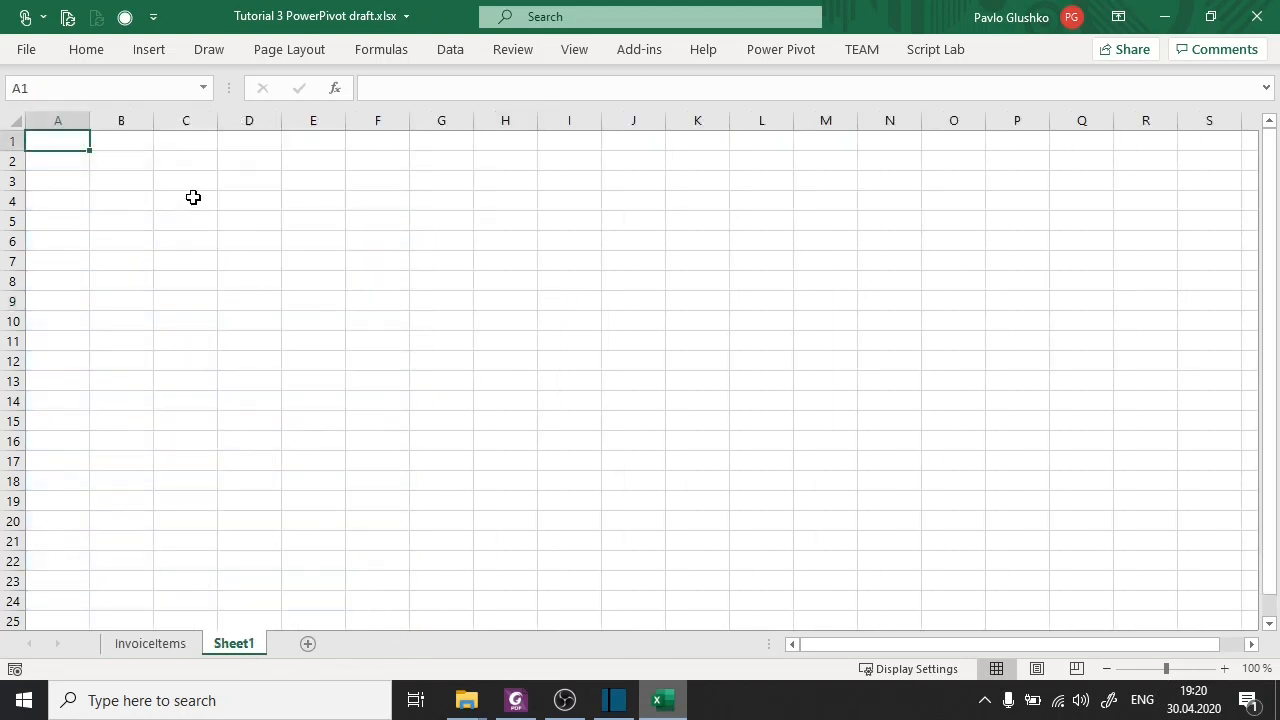
Insert a PivotTable based on the workbook's Data Model at cell A1 of Sheet1.
click(152, 50)
click(36, 105)
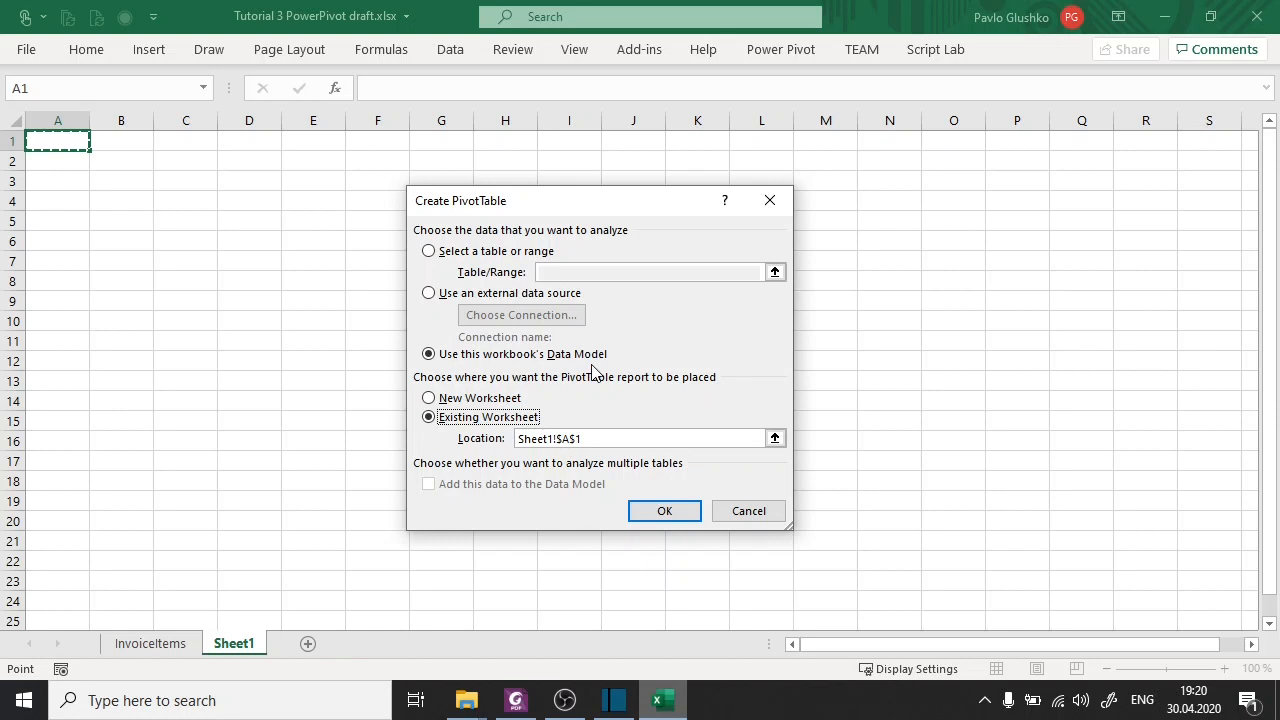
click(632, 507)
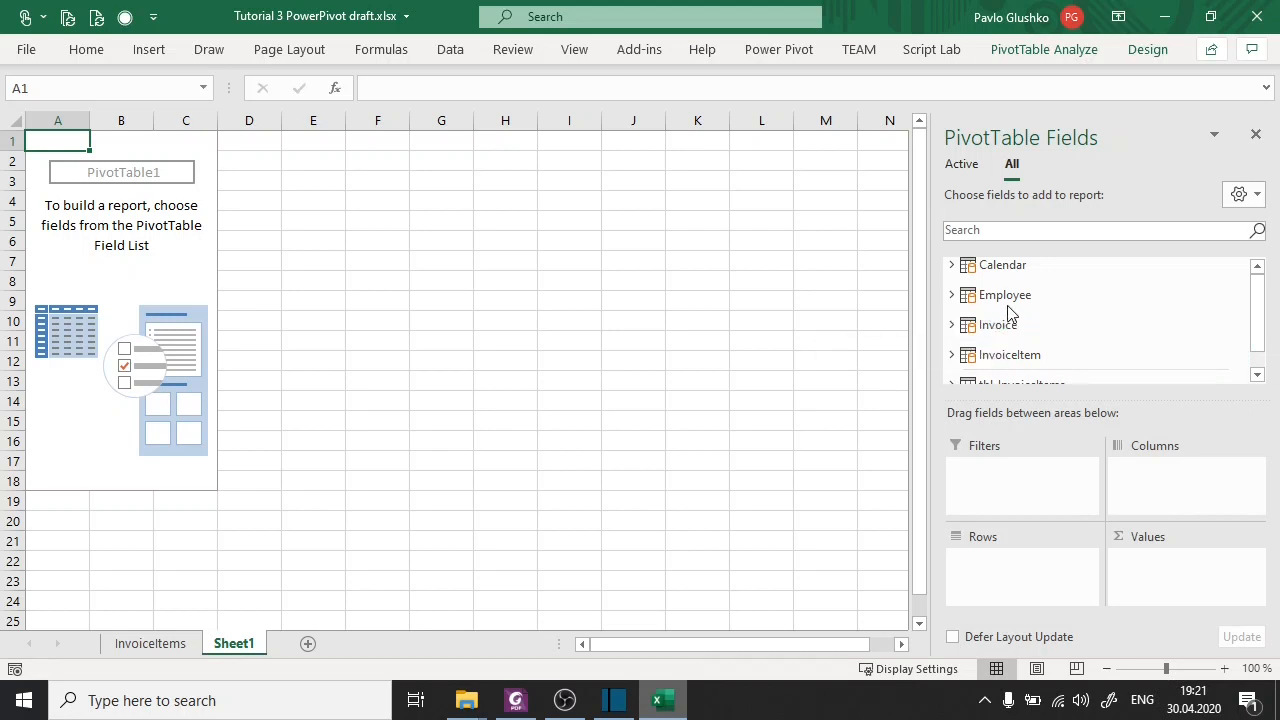
Add the LastName field of the Employee table to the PivotTable rows.
drag(1258, 328, 1270, 323)
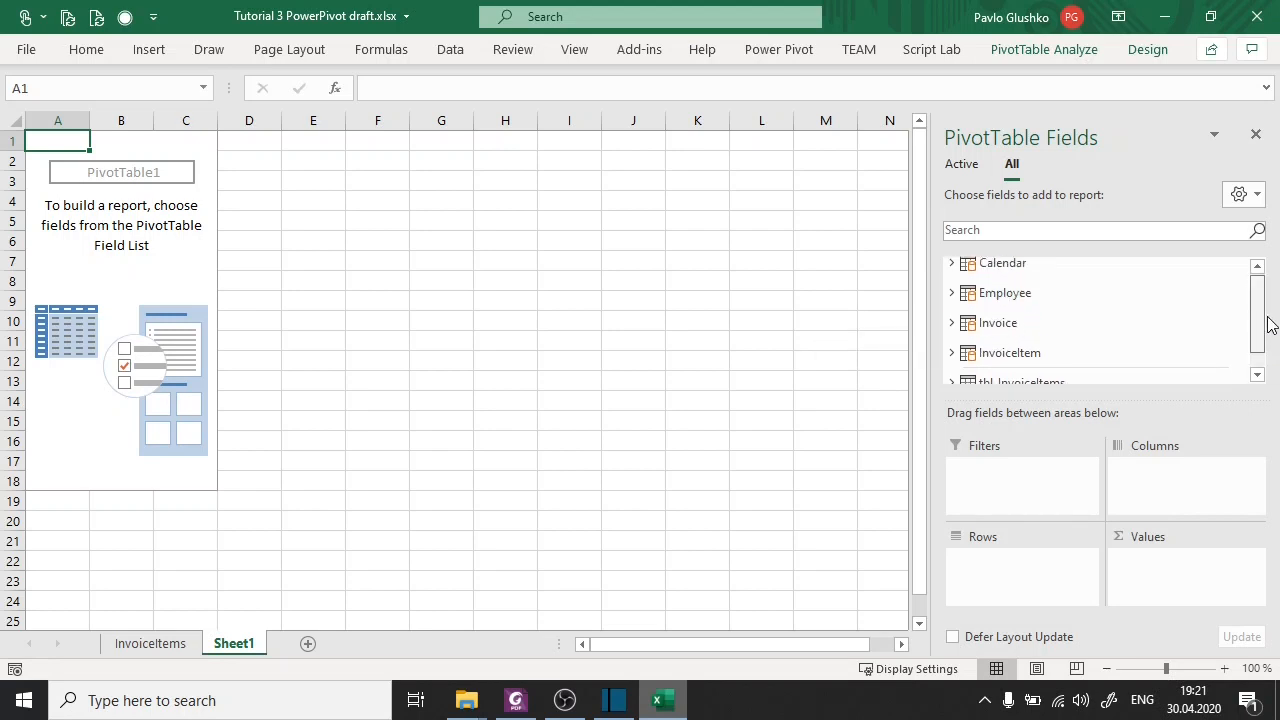
click(951, 295)
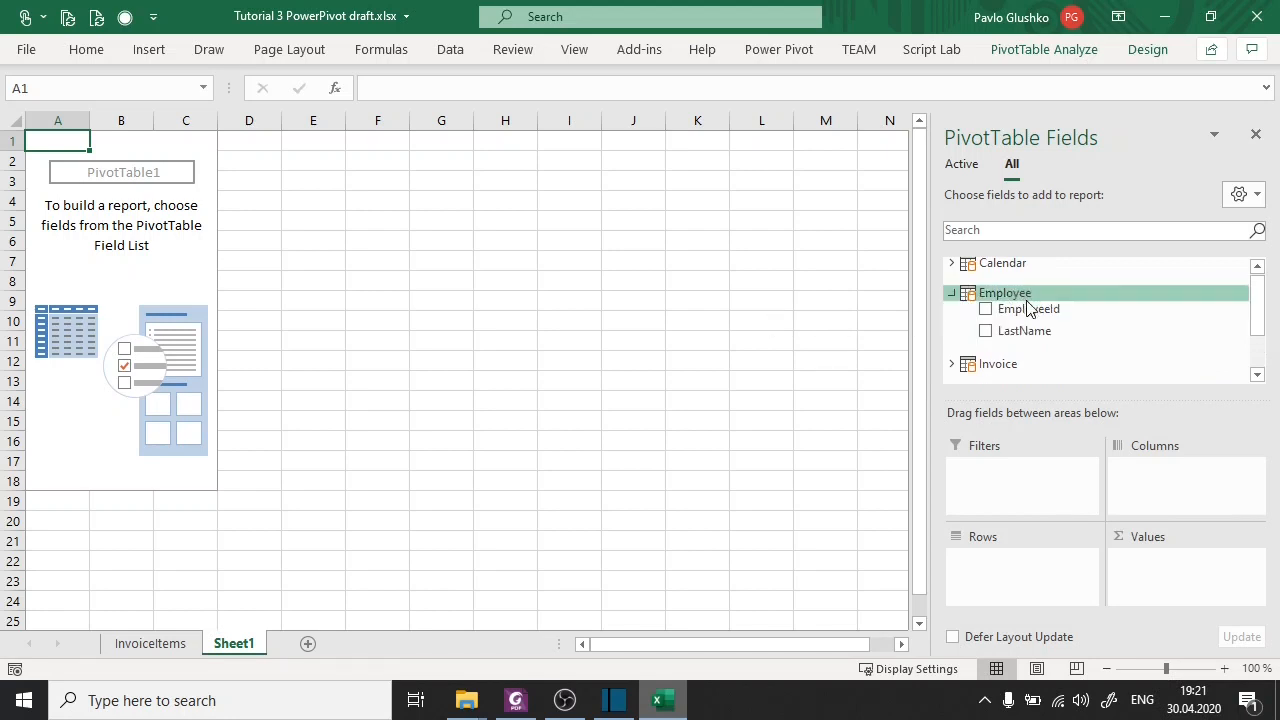
drag(1040, 331, 1003, 563)
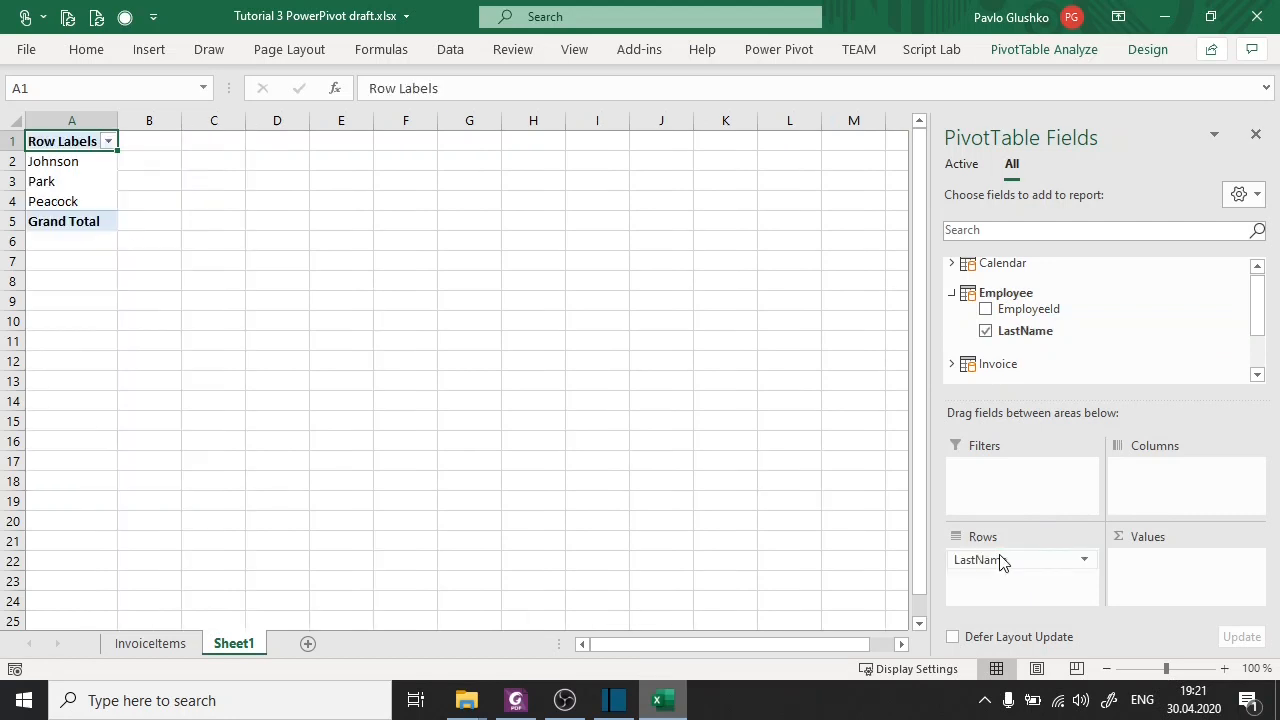
Add the InvoiceId field of the Invoice table to the PivotTable values.
scroll(1257, 314, down, 2)
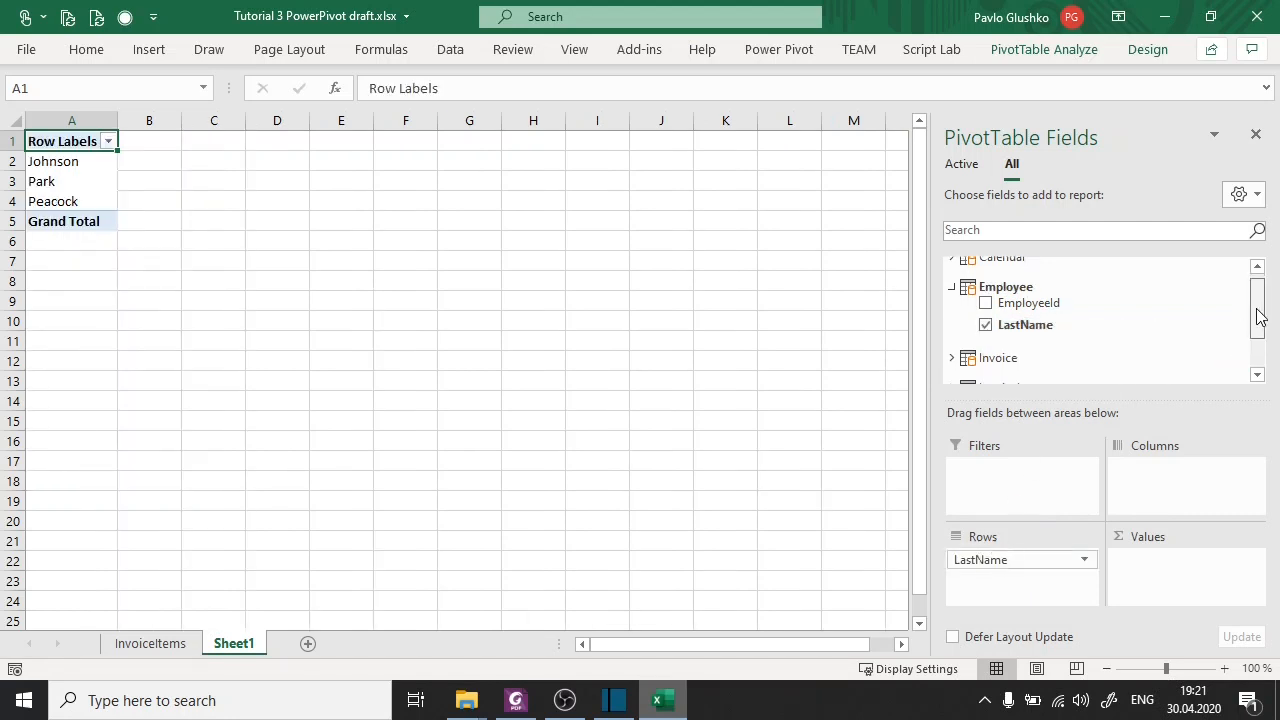
click(951, 320)
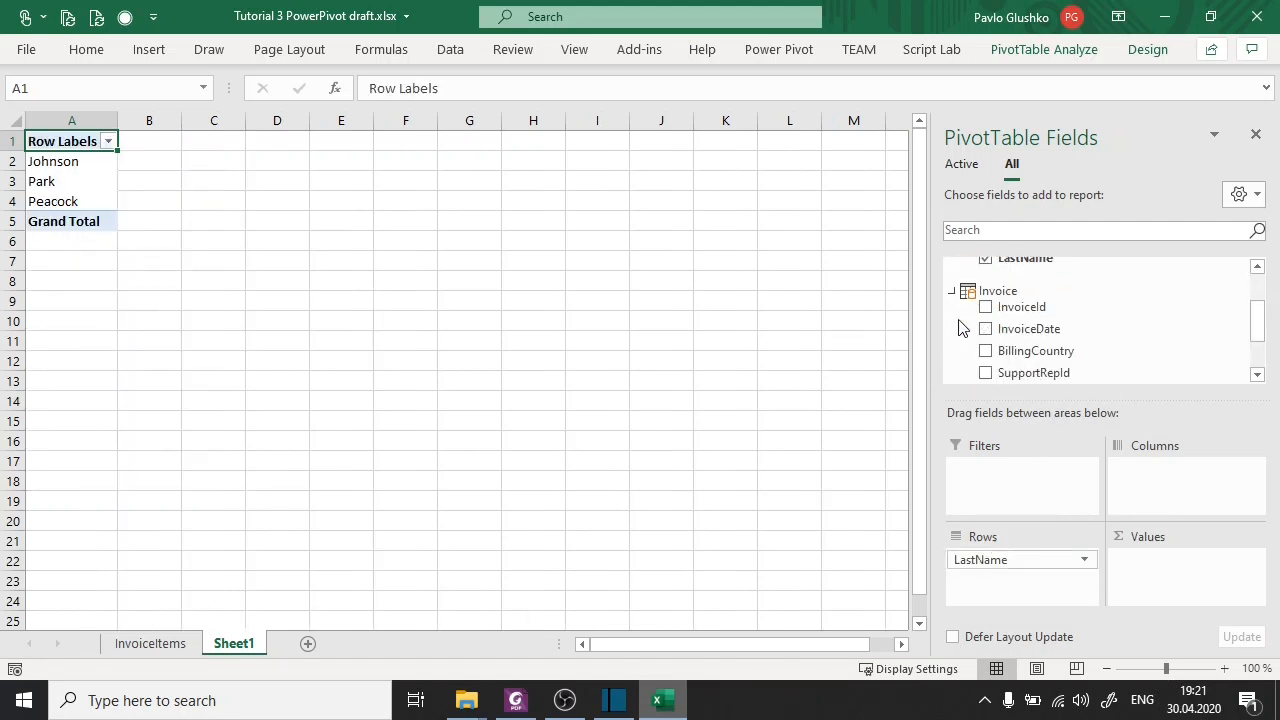
drag(1040, 306, 1169, 578)
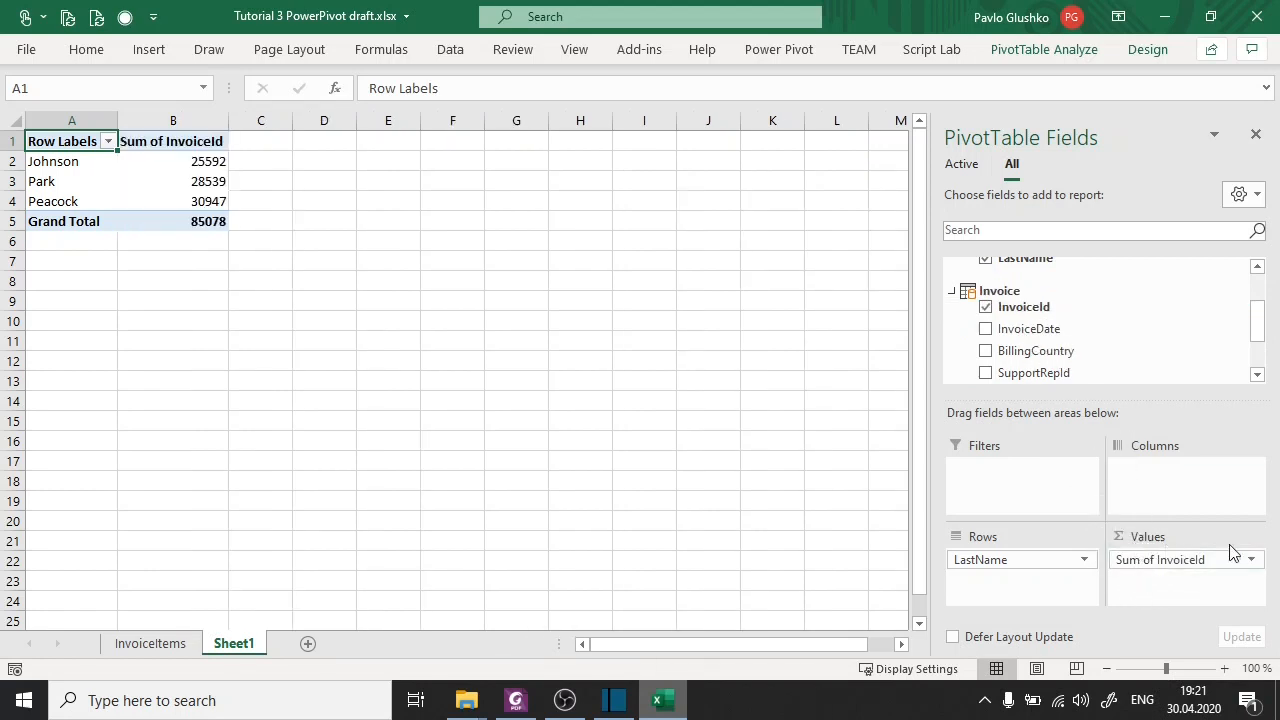
Change the value field settings of InvoiceId so that it is summarized by Count.
click(1251, 560)
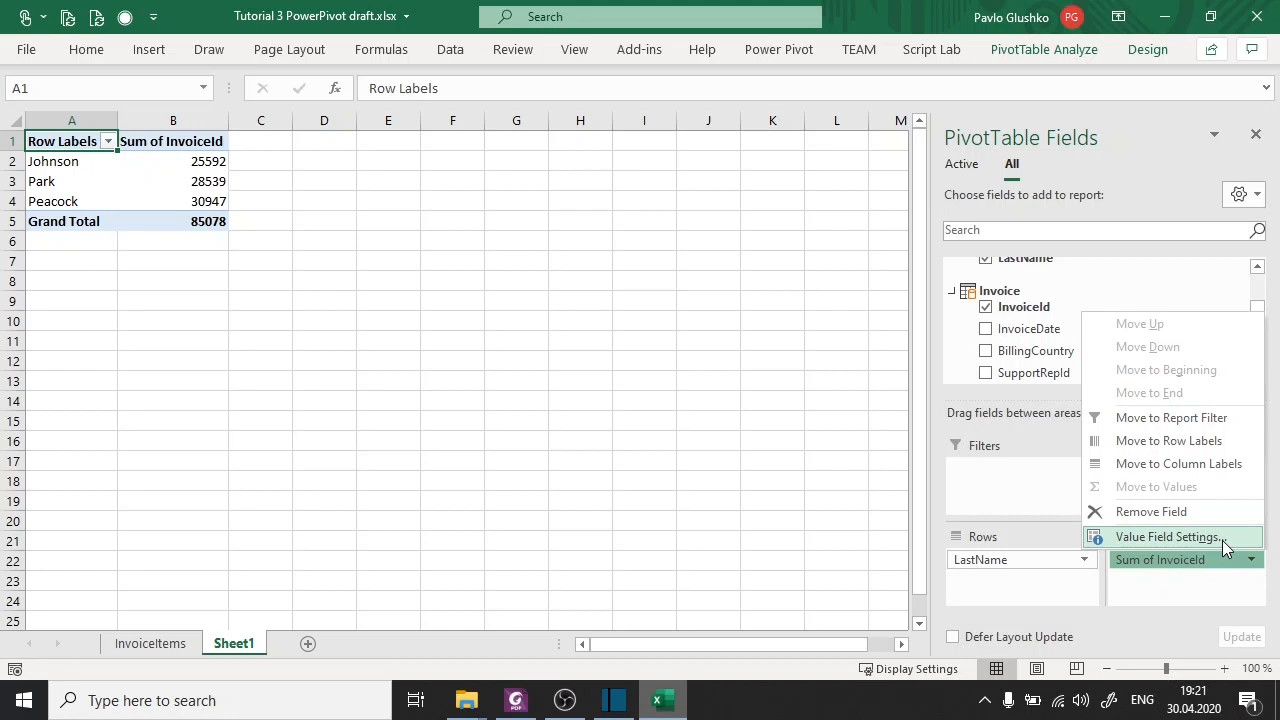
click(1222, 540)
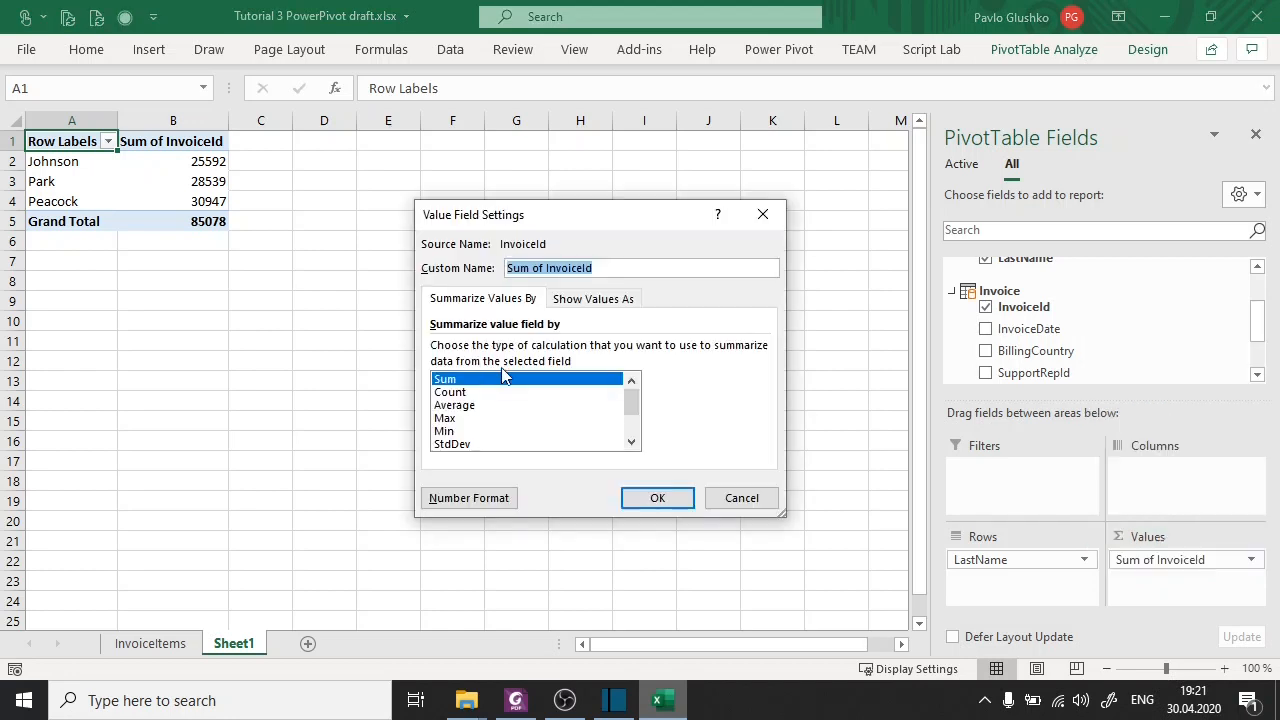
click(450, 392)
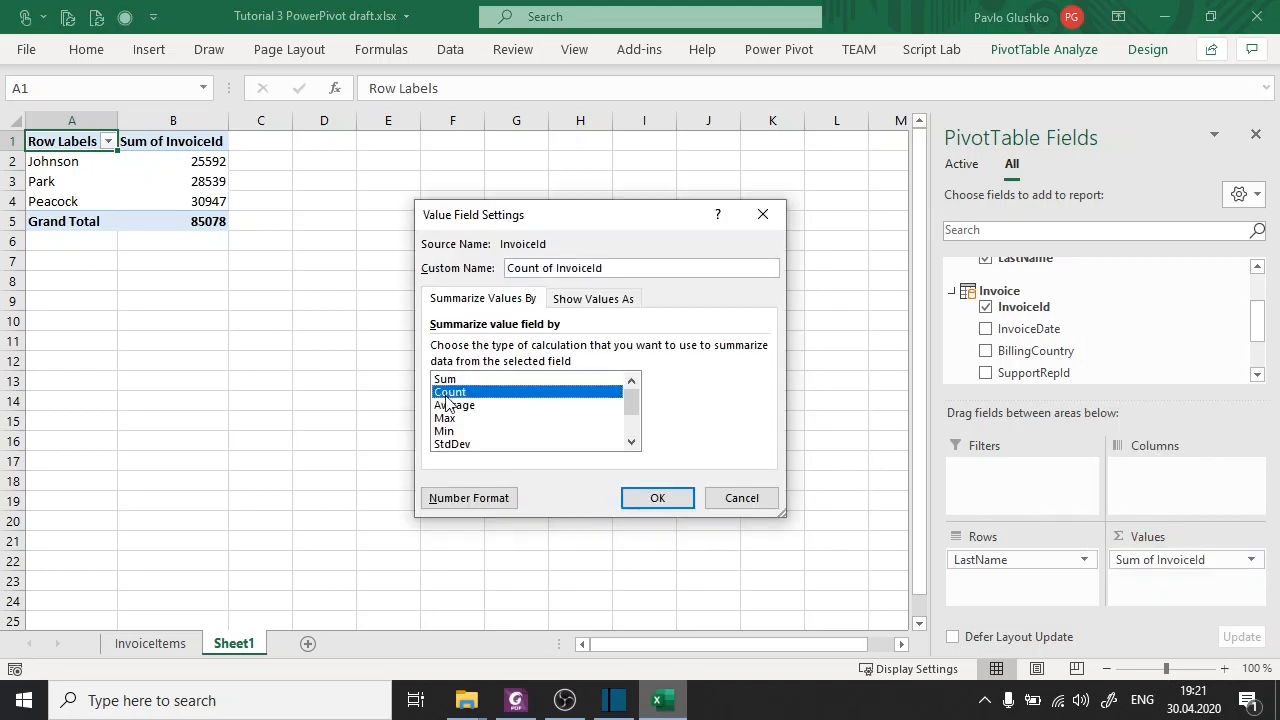
click(660, 499)
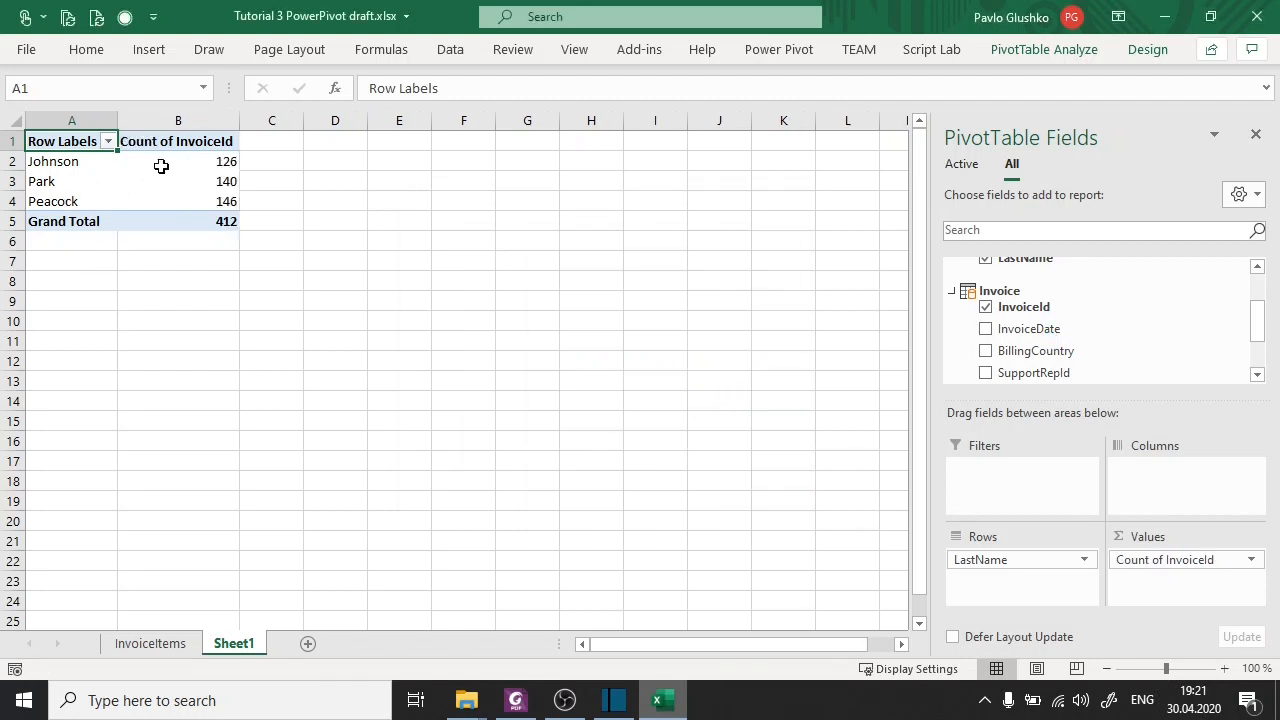
Add the Year field of the Calendar table to the PivotTable columns and select the yearly invoice counts per employee.
drag(166, 163, 178, 200)
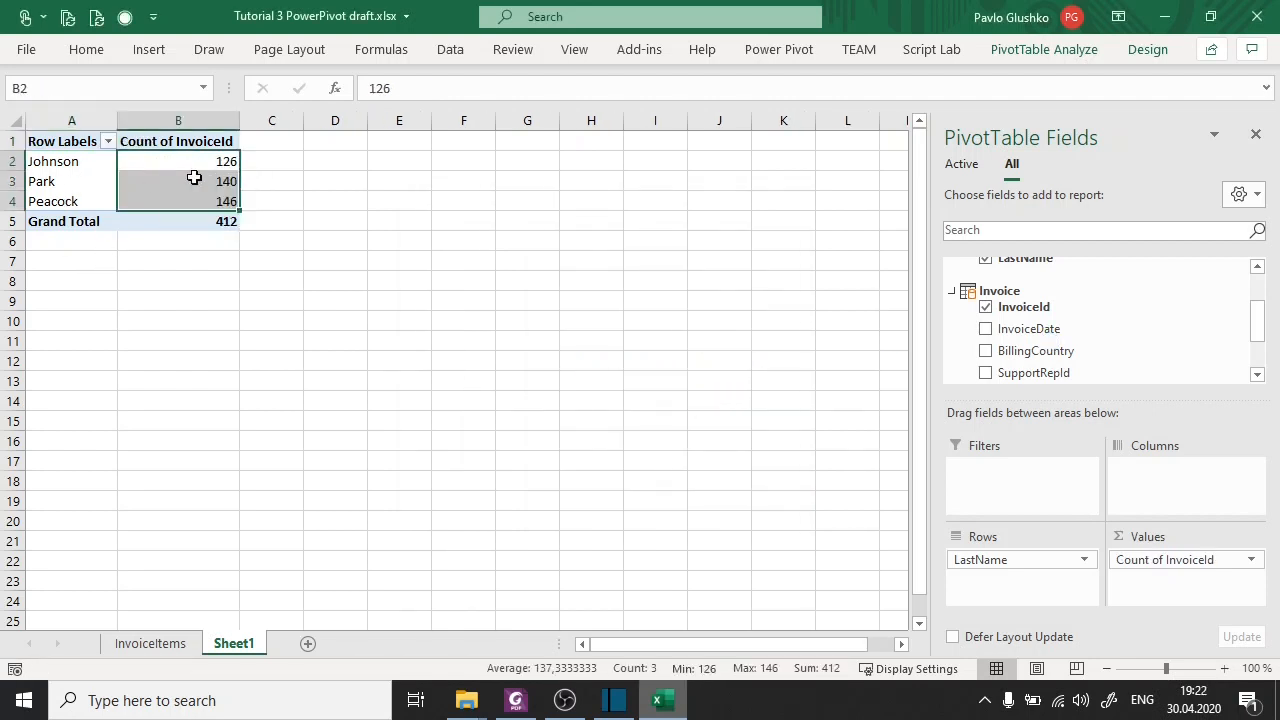
click(96, 160)
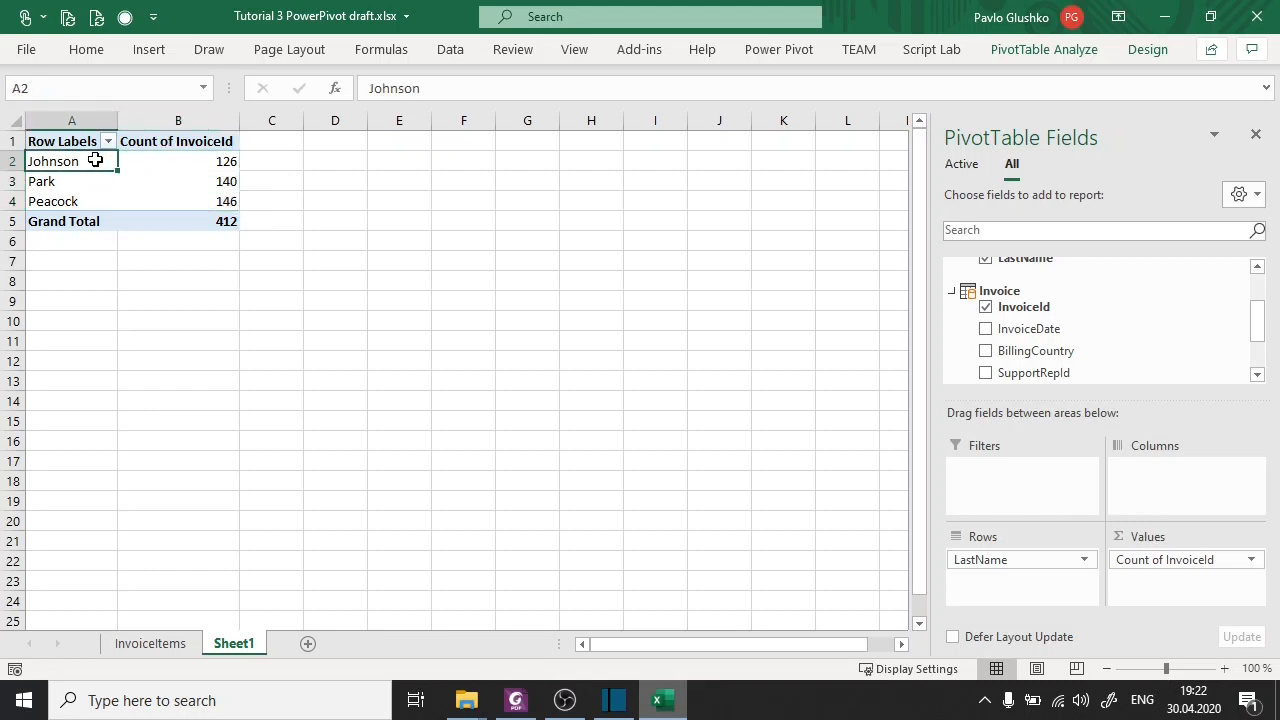
click(230, 162)
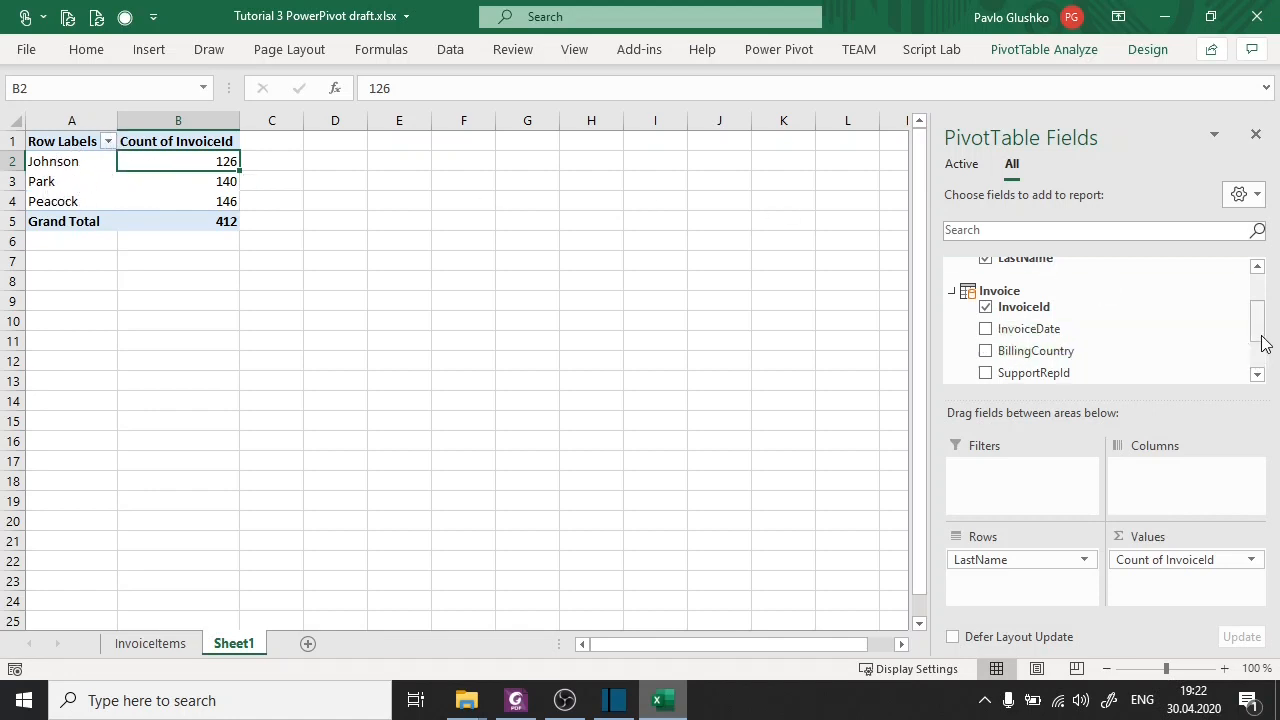
drag(1257, 329, 1263, 286)
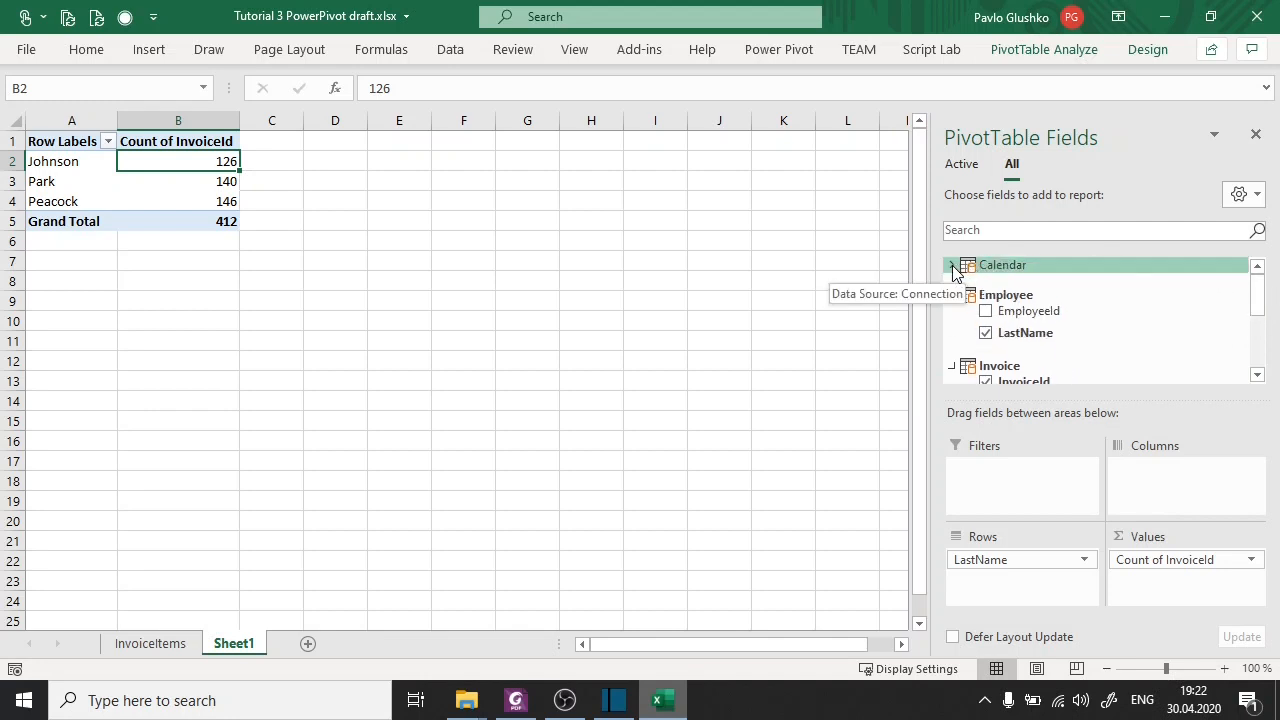
click(951, 265)
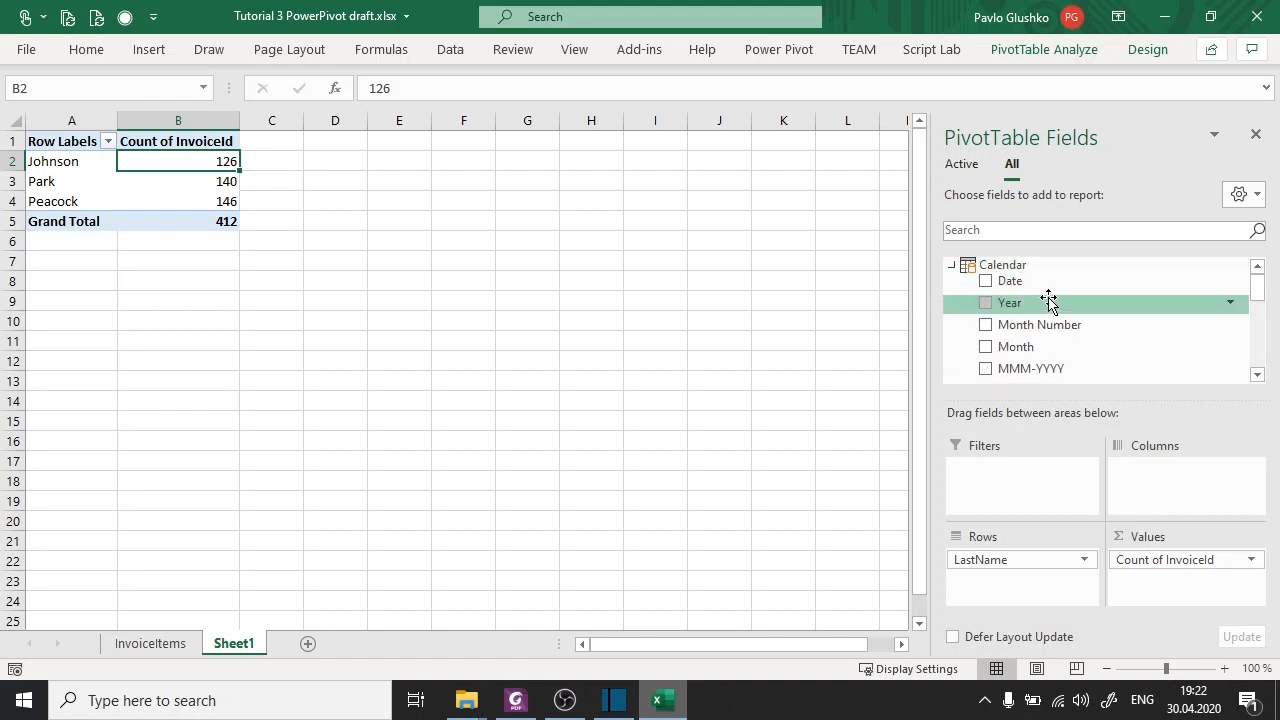
drag(1037, 303, 1150, 480)
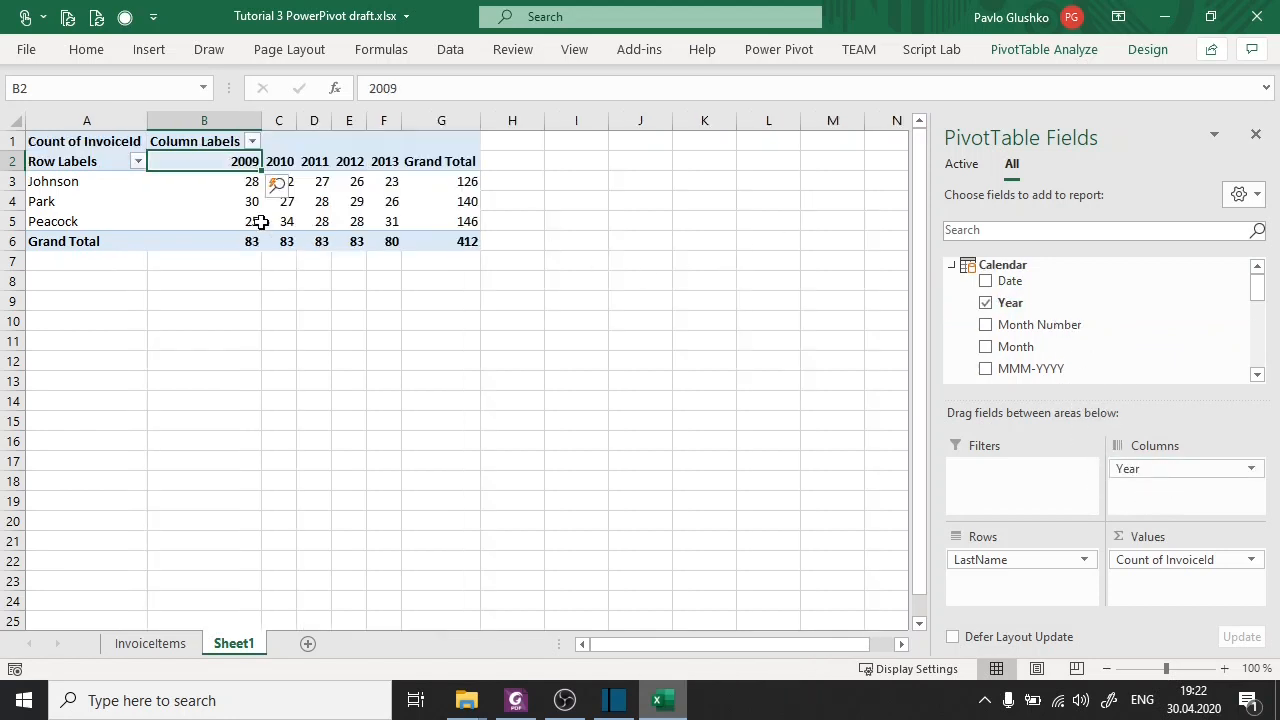
drag(203, 178, 373, 213)
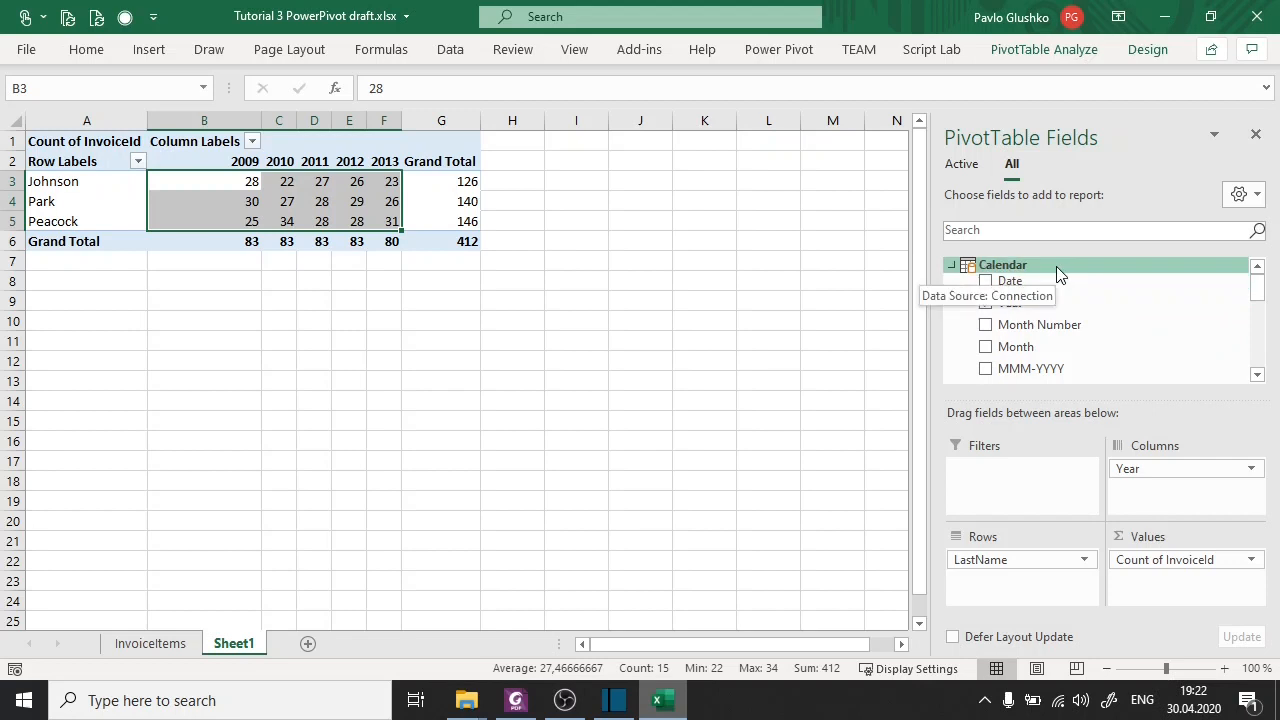
Switch to the tutorial slides in Foxit PhantomPDF and go back to the PowerPivot exercise on page 36.
click(515, 700)
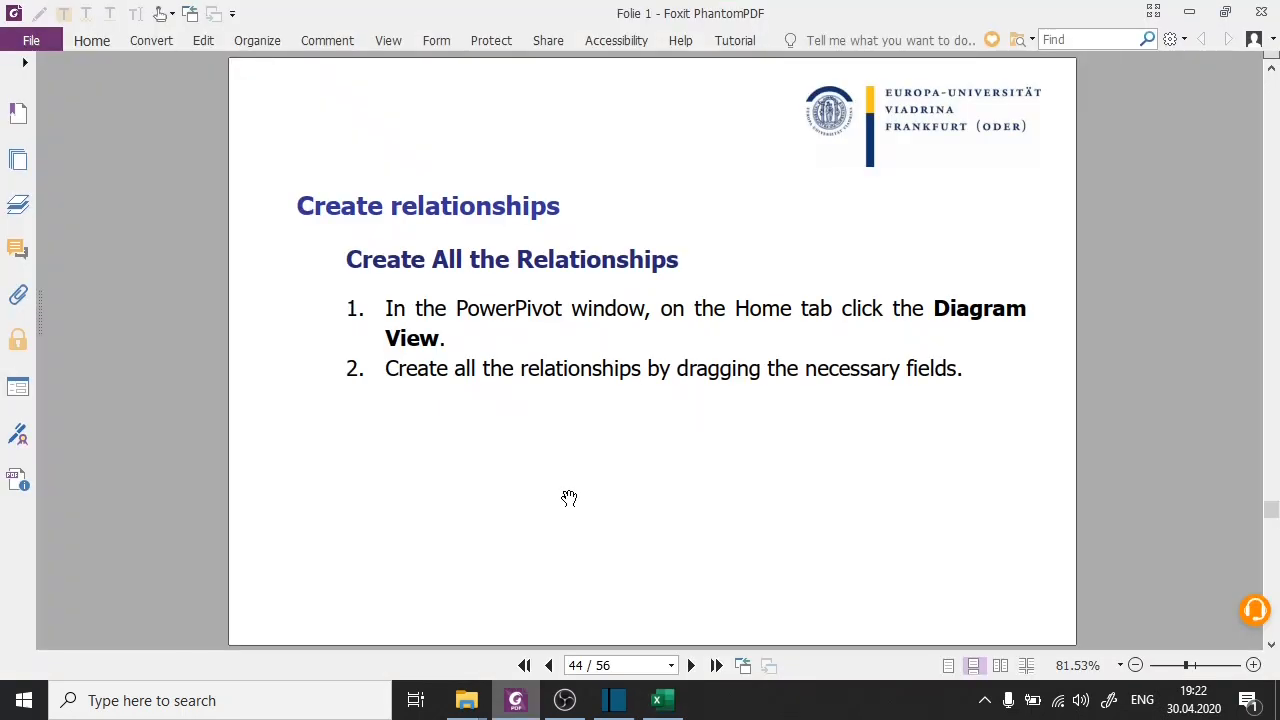
scroll(569, 498, up, 4)
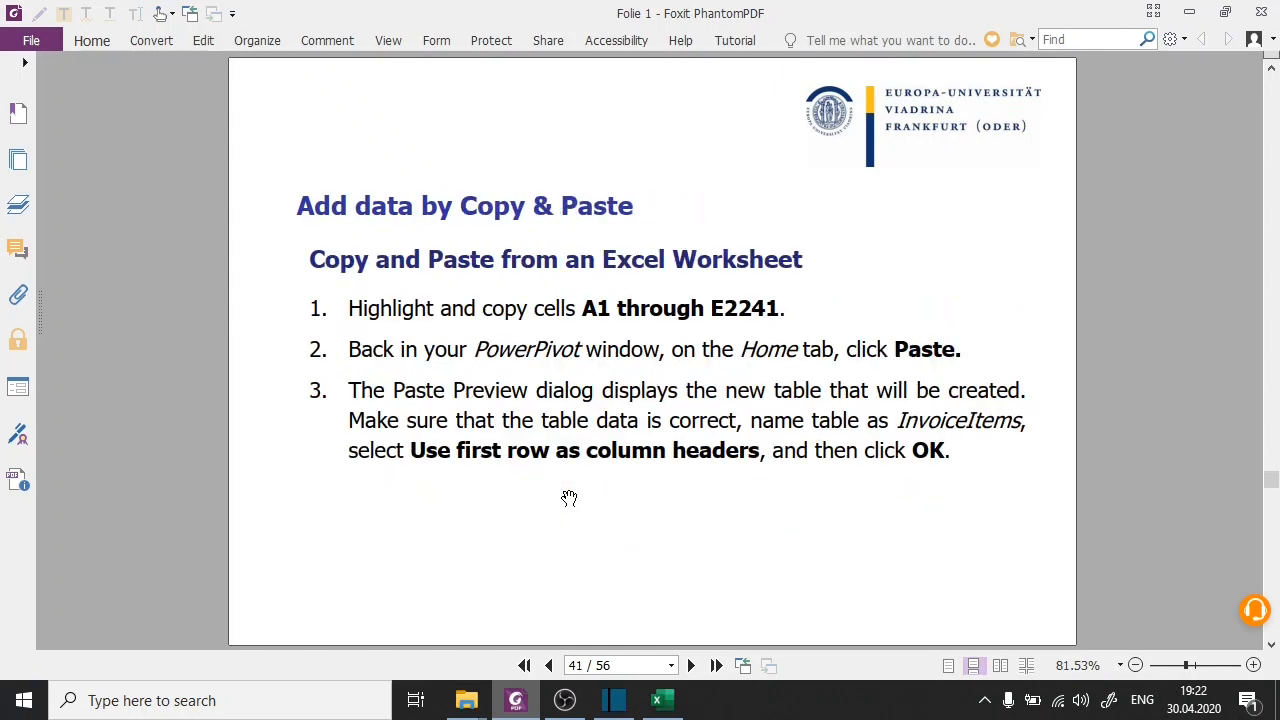
scroll(569, 498, up, 5)
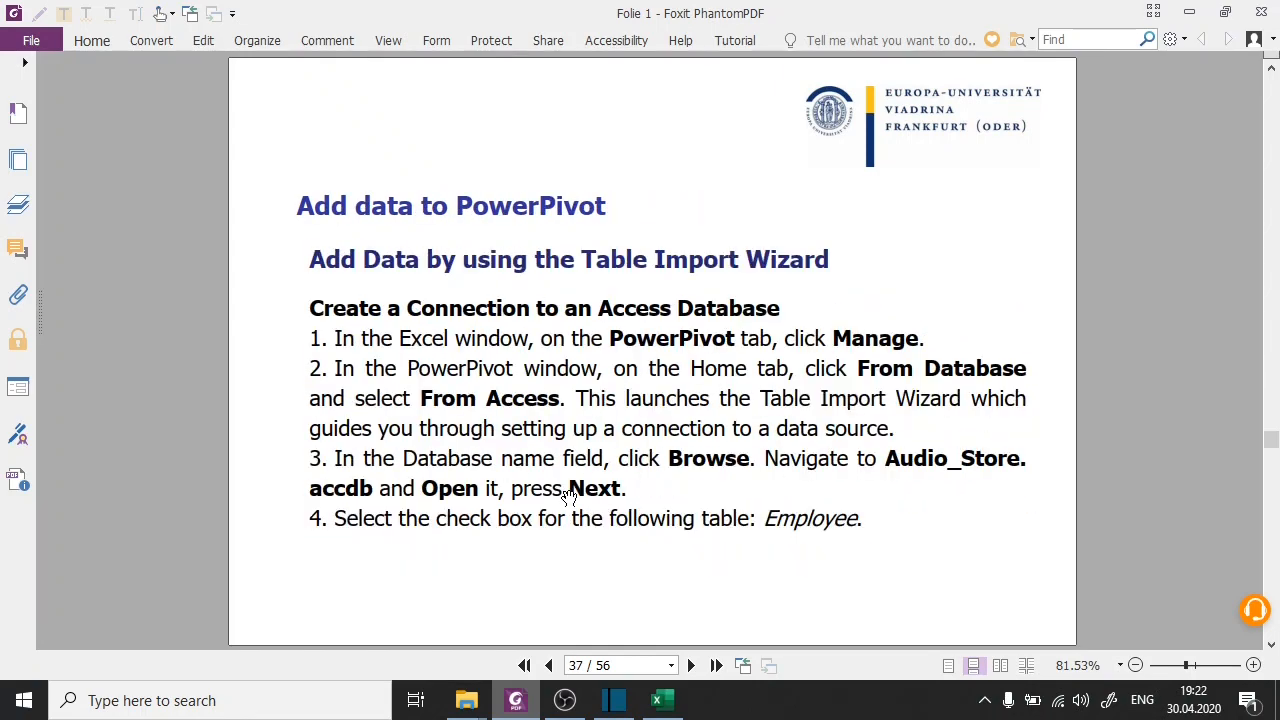
scroll(569, 498, down, 1)
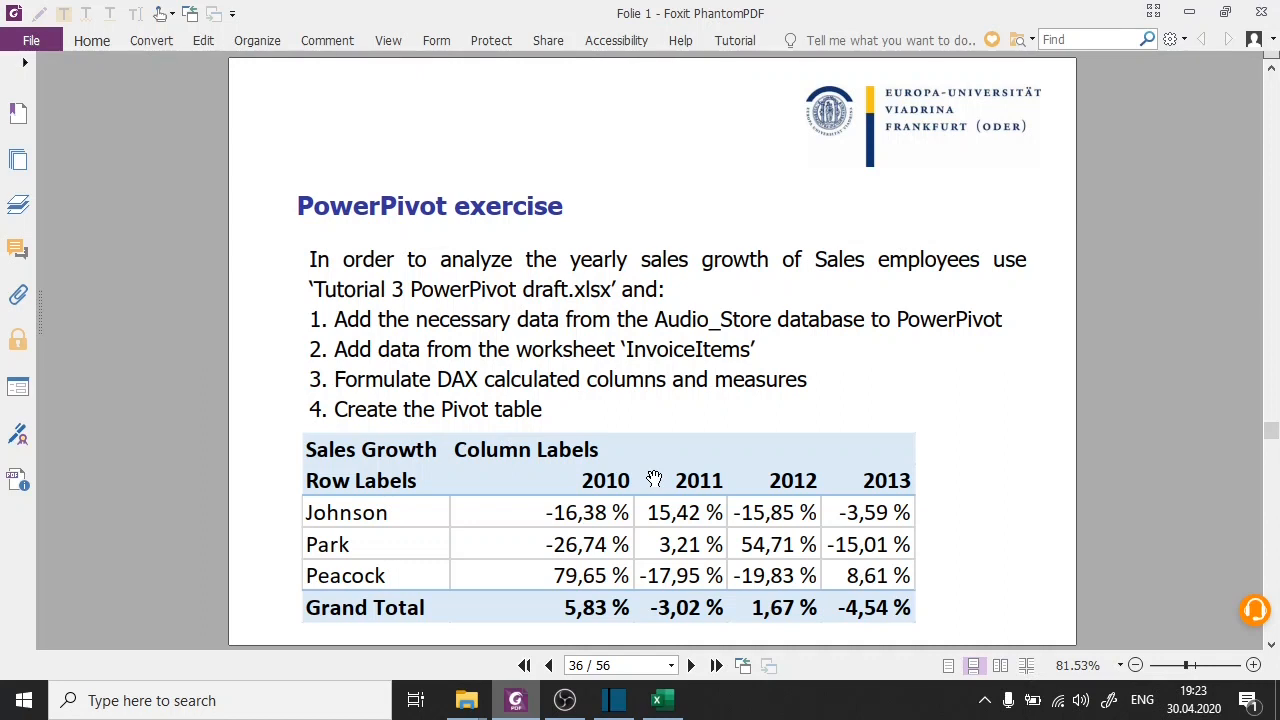
Return to the Excel workbook and check which calculation options Fields, Items, & Sets offers for the PivotTable.
click(663, 700)
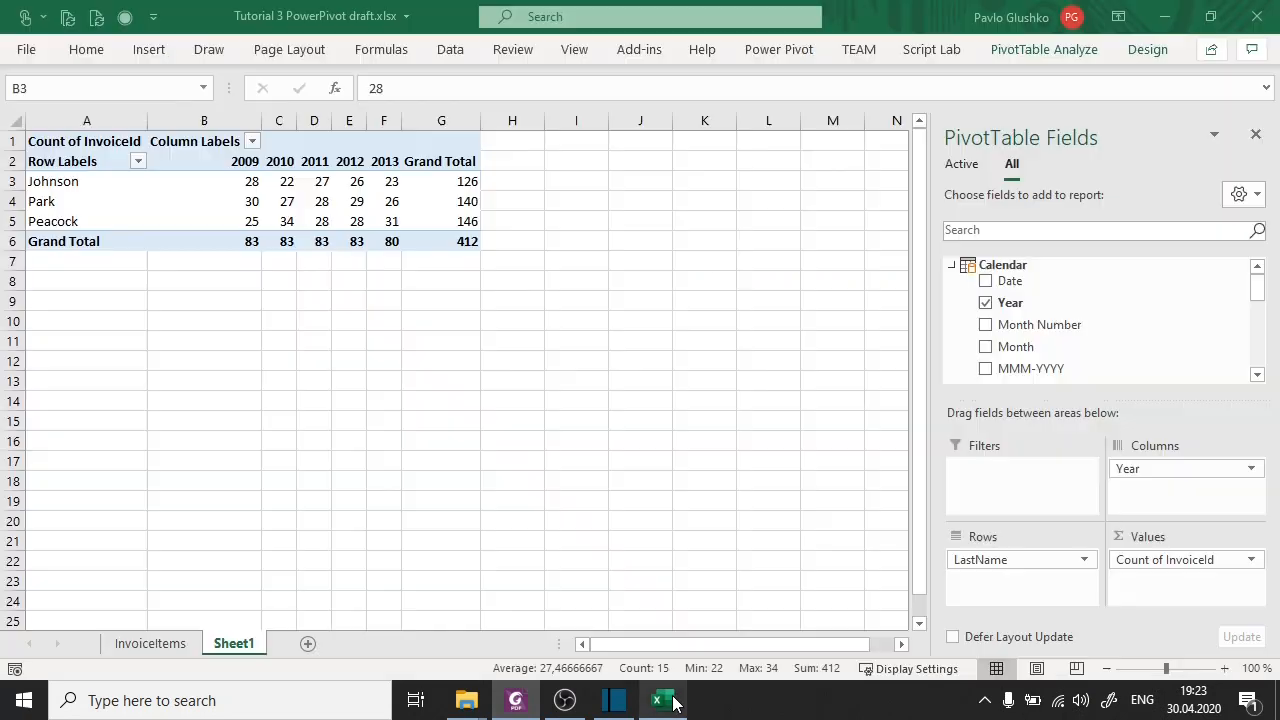
click(1072, 50)
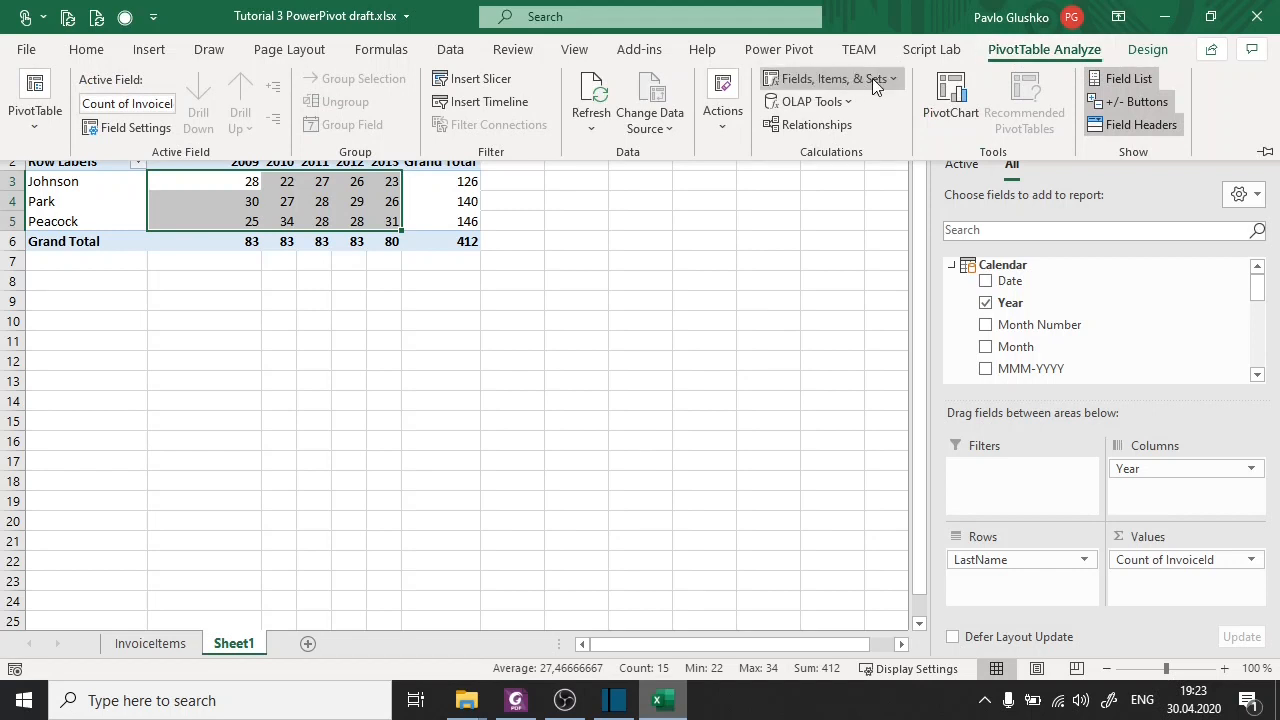
click(873, 80)
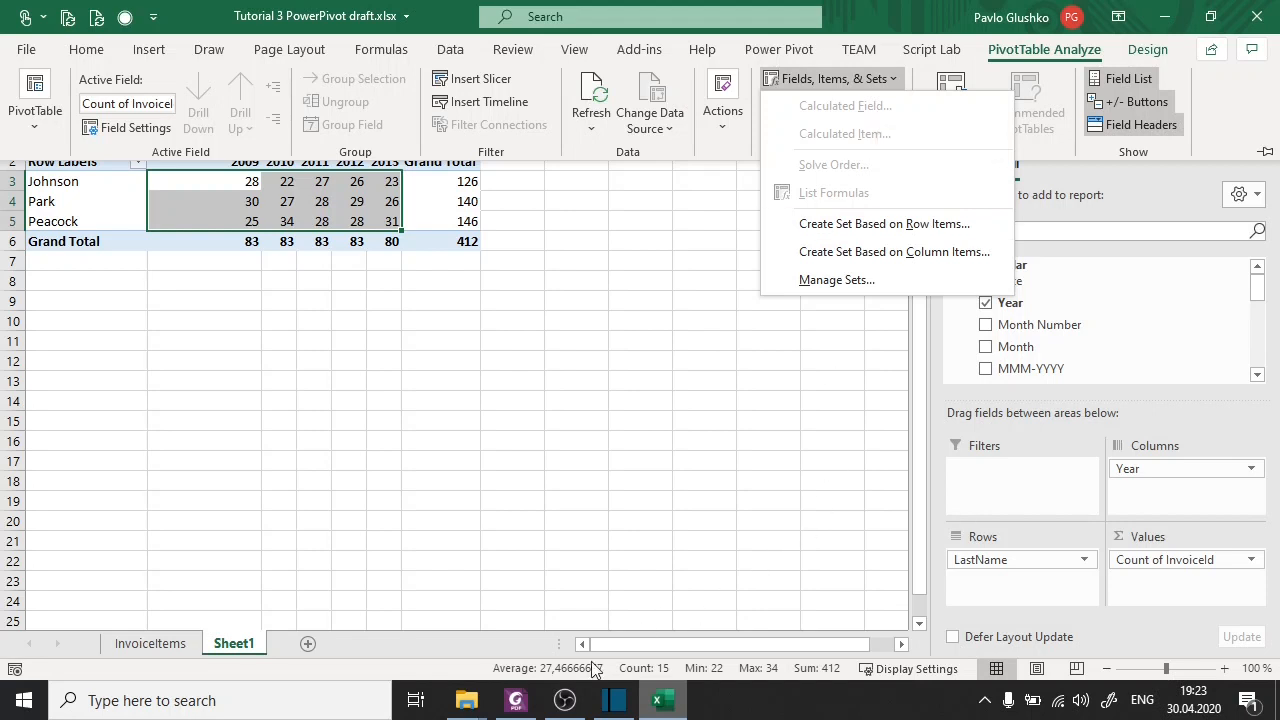
Switch to the tutorial slides in Foxit PhantomPDF and go to page 46 about DAX formulas.
click(515, 700)
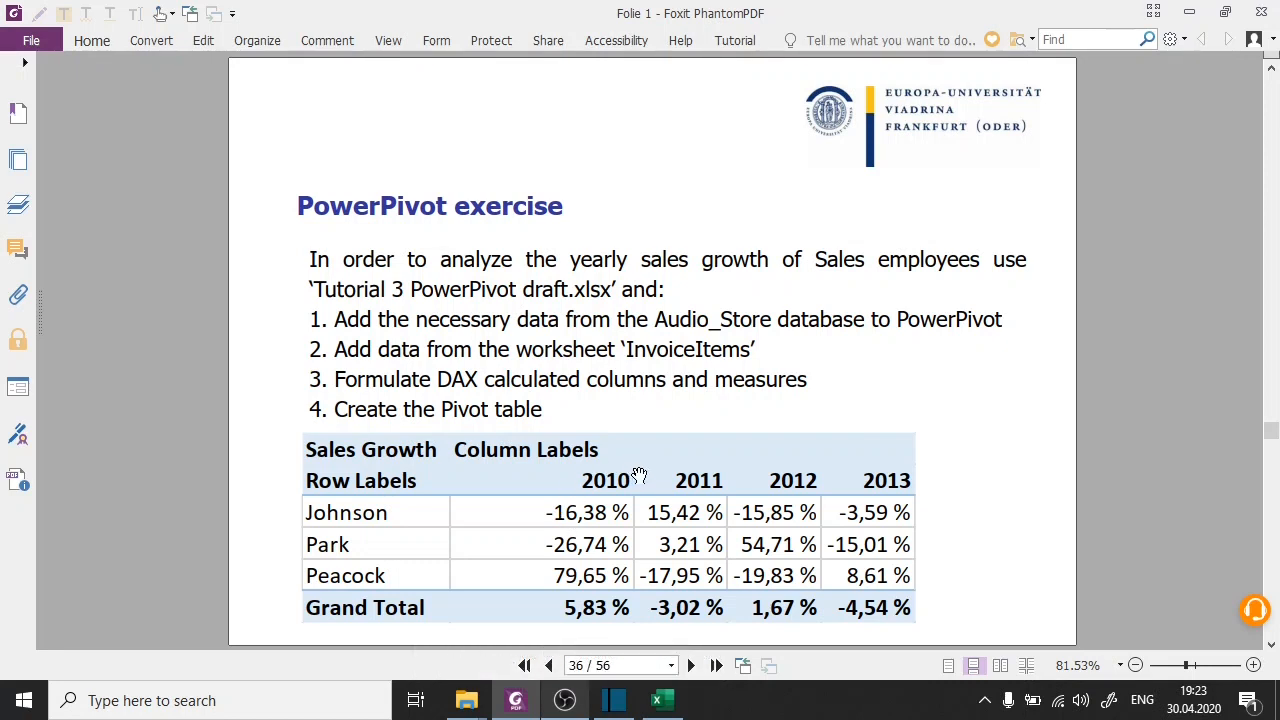
click(660, 703)
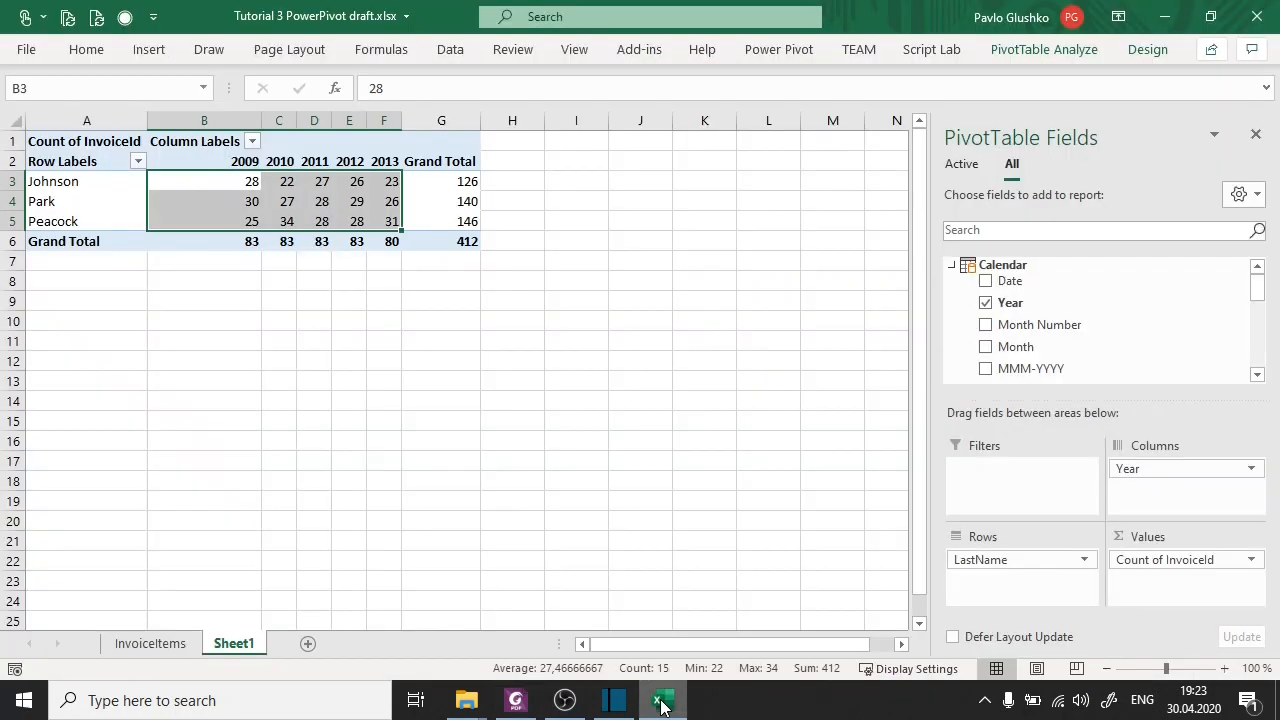
click(515, 700)
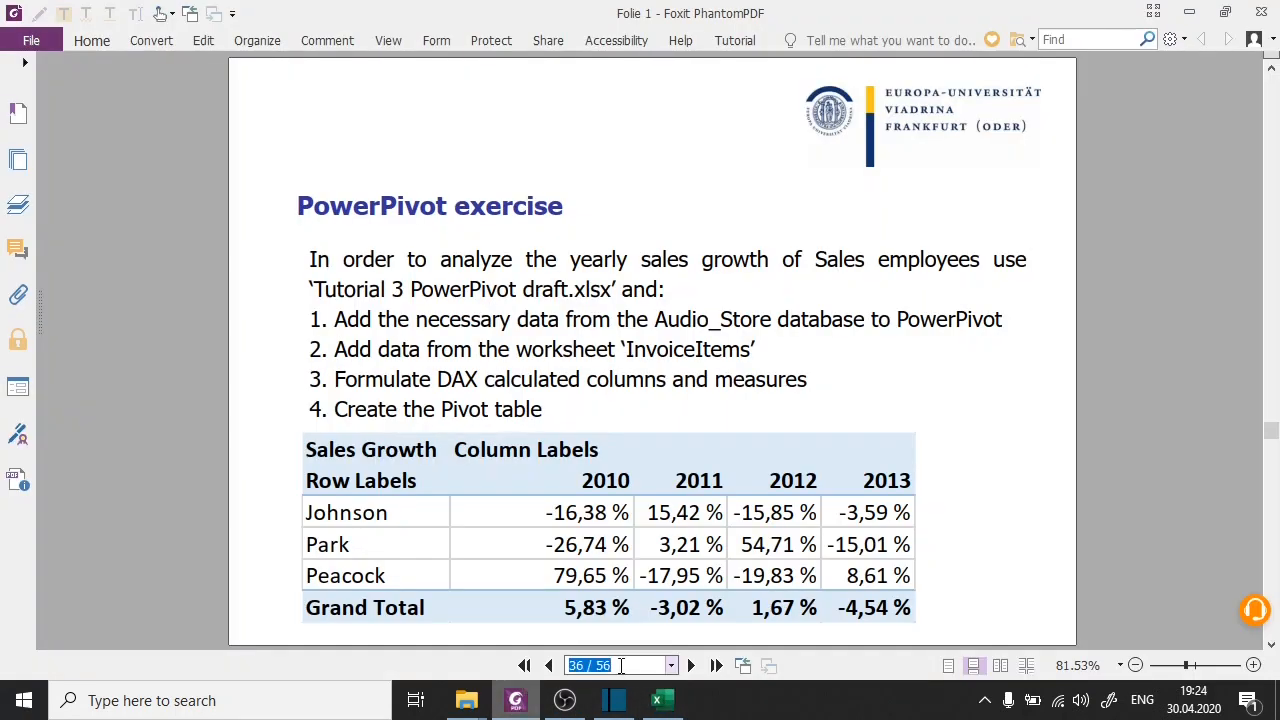
text(46)
key(Return)
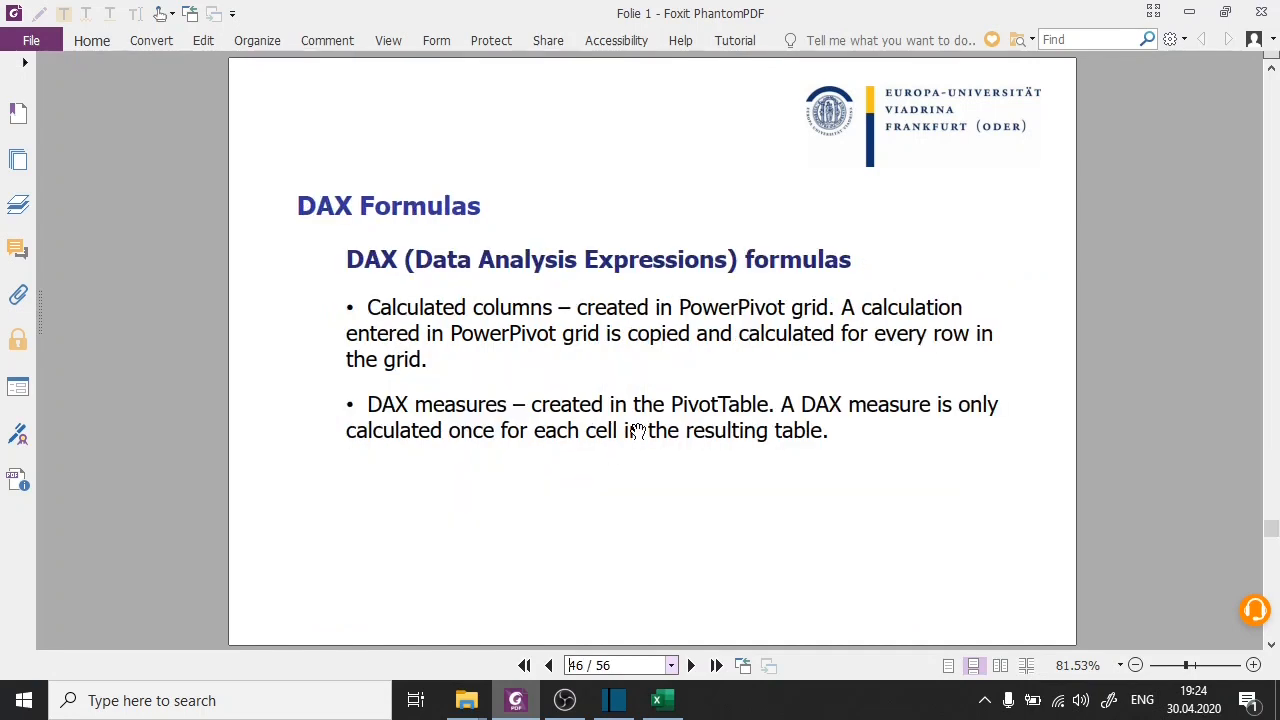
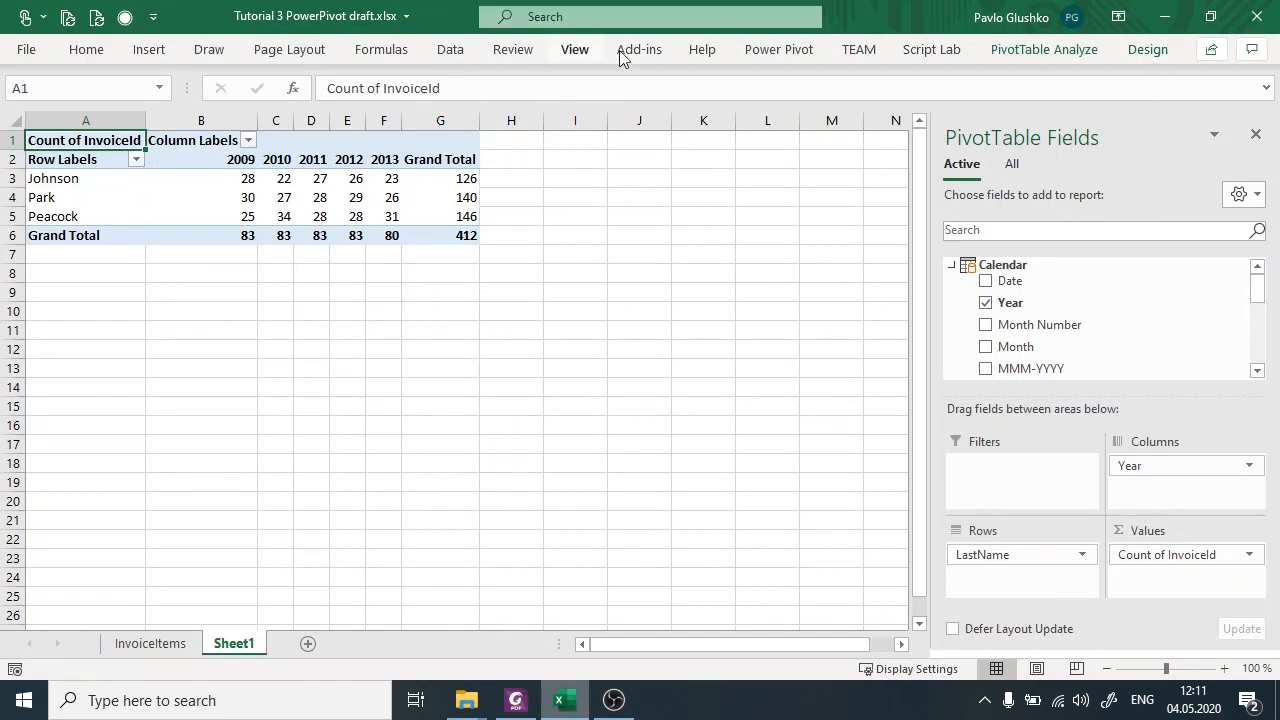
Open the Power Pivot data model window and consult the calculated column exercise on page 50 of the slides in Foxit PhantomPDF before returning.
click(772, 49)
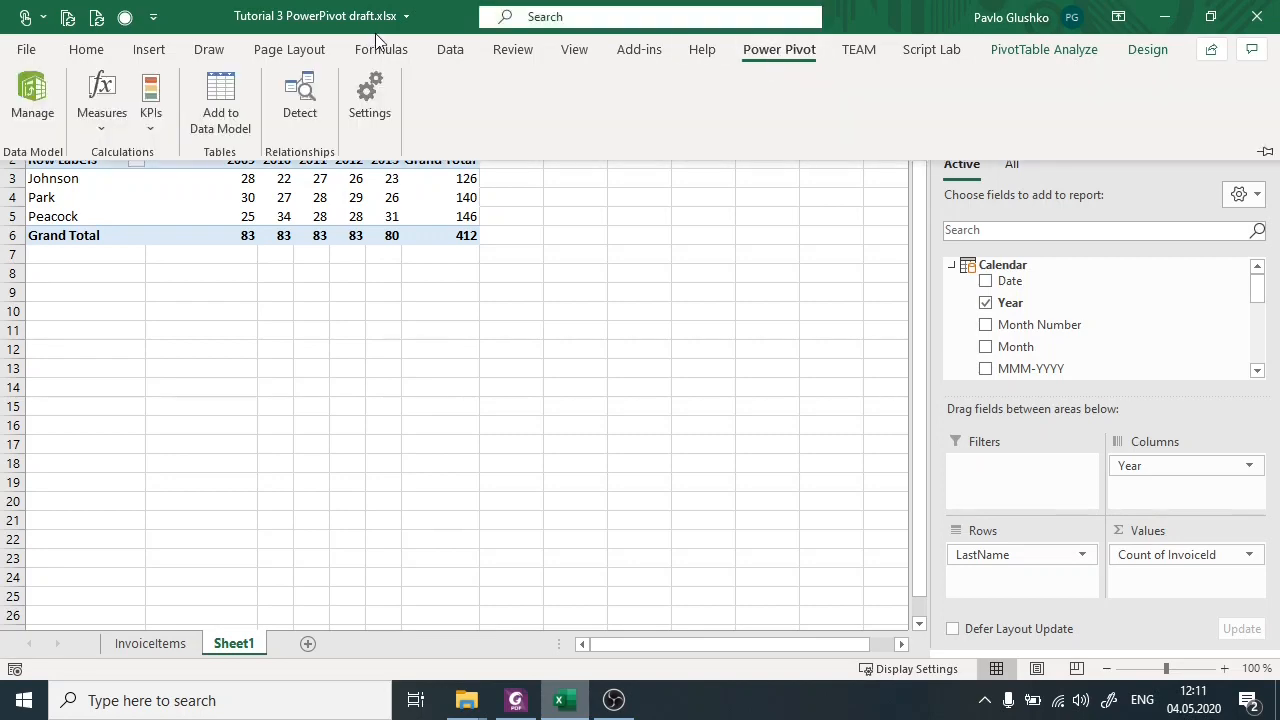
click(32, 100)
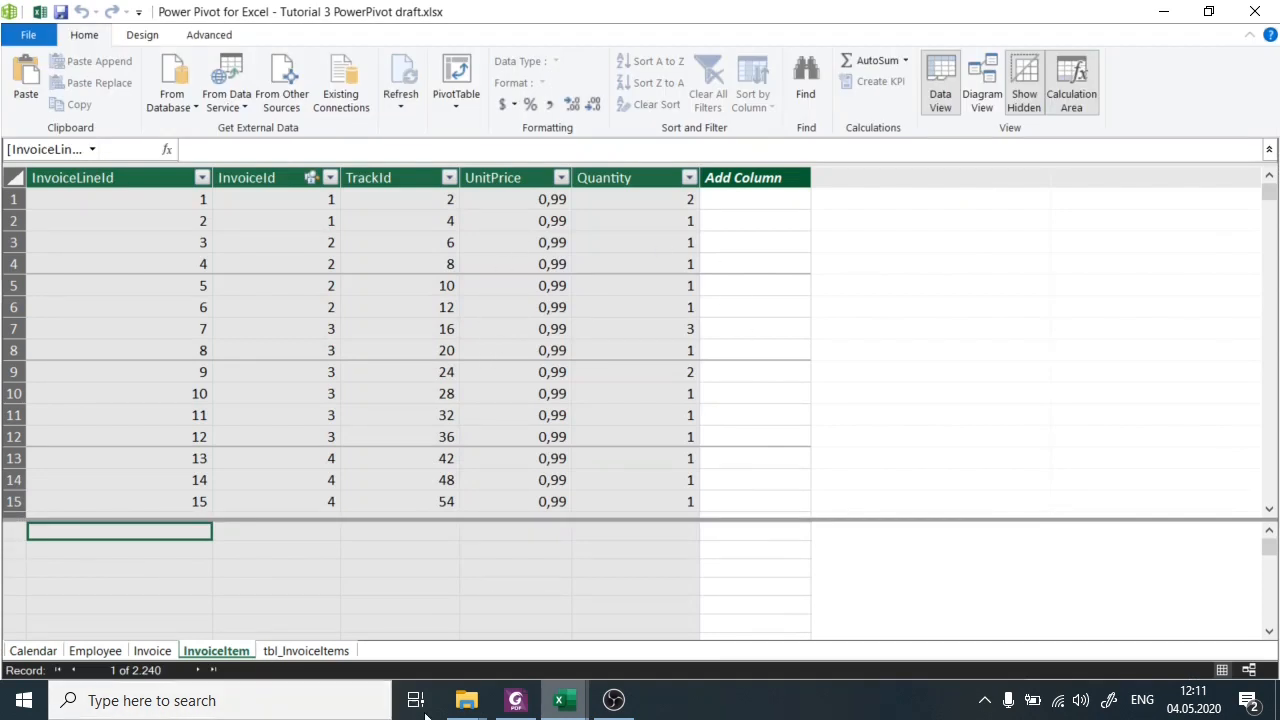
click(515, 700)
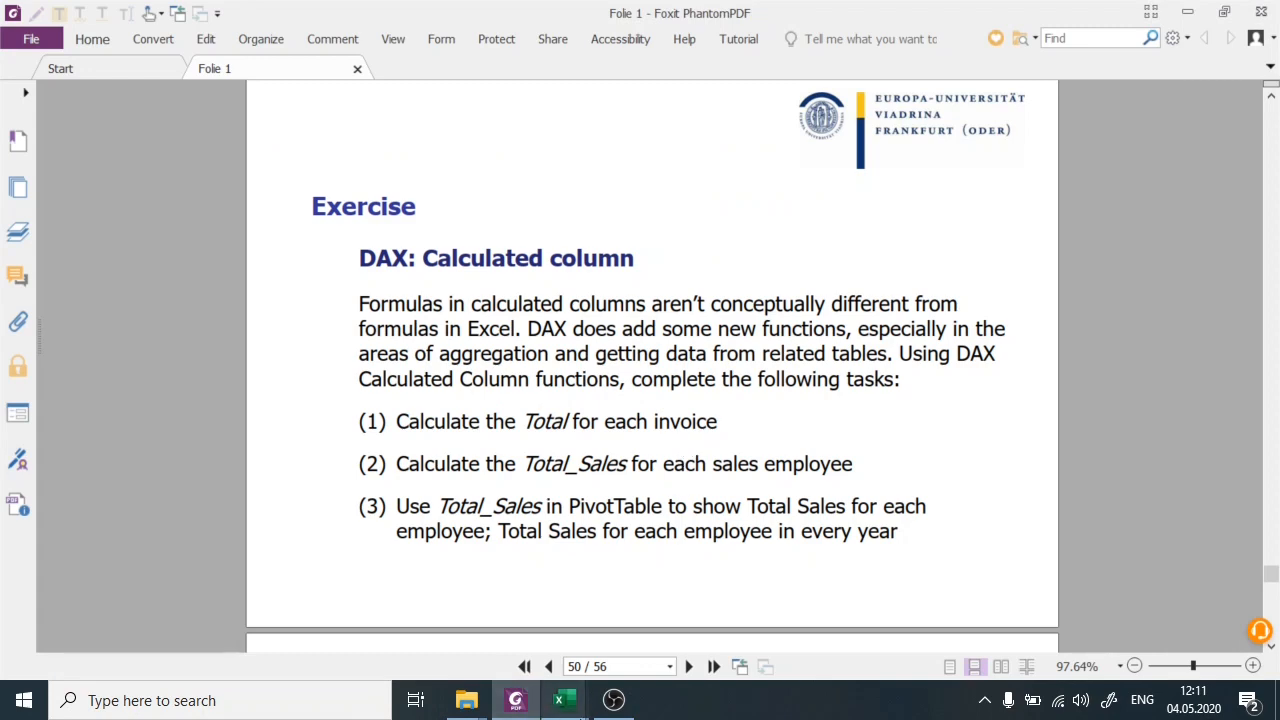
mouse_move(561, 700)
click(634, 612)
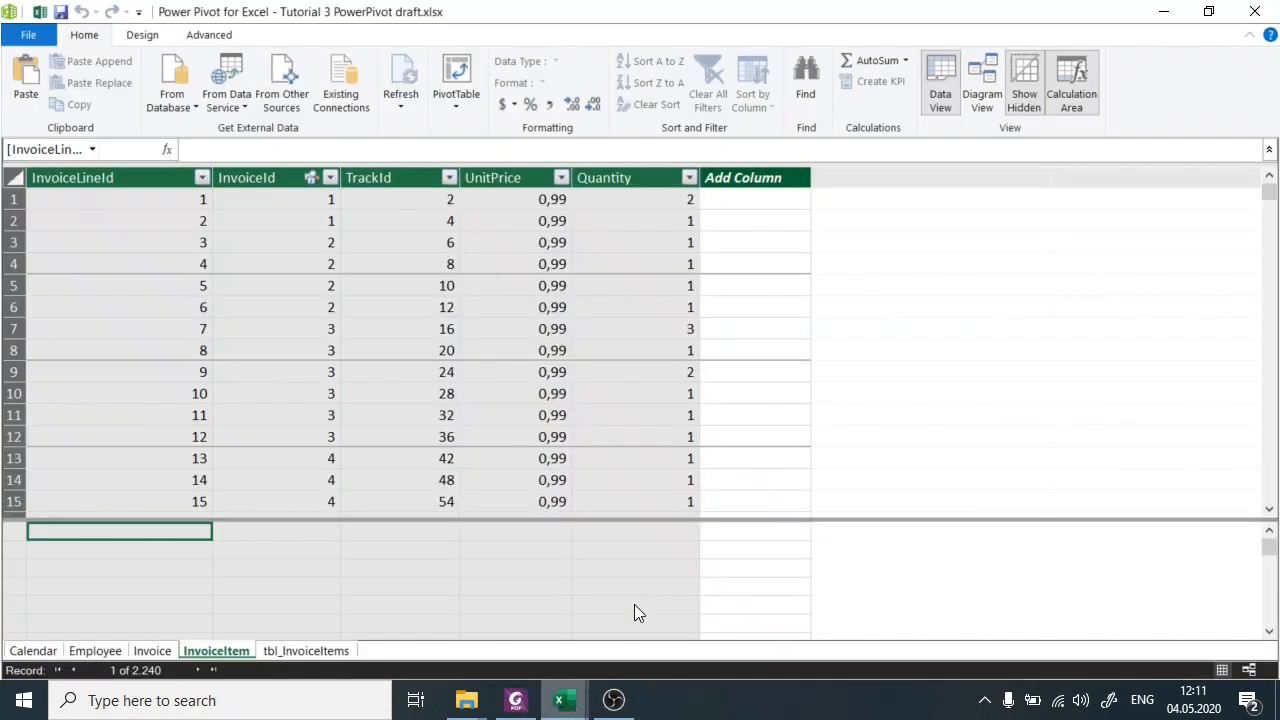
Examine the columns of the Invoice table with SupportRepId widened, and go back to the InvoiceItem table.
click(150, 650)
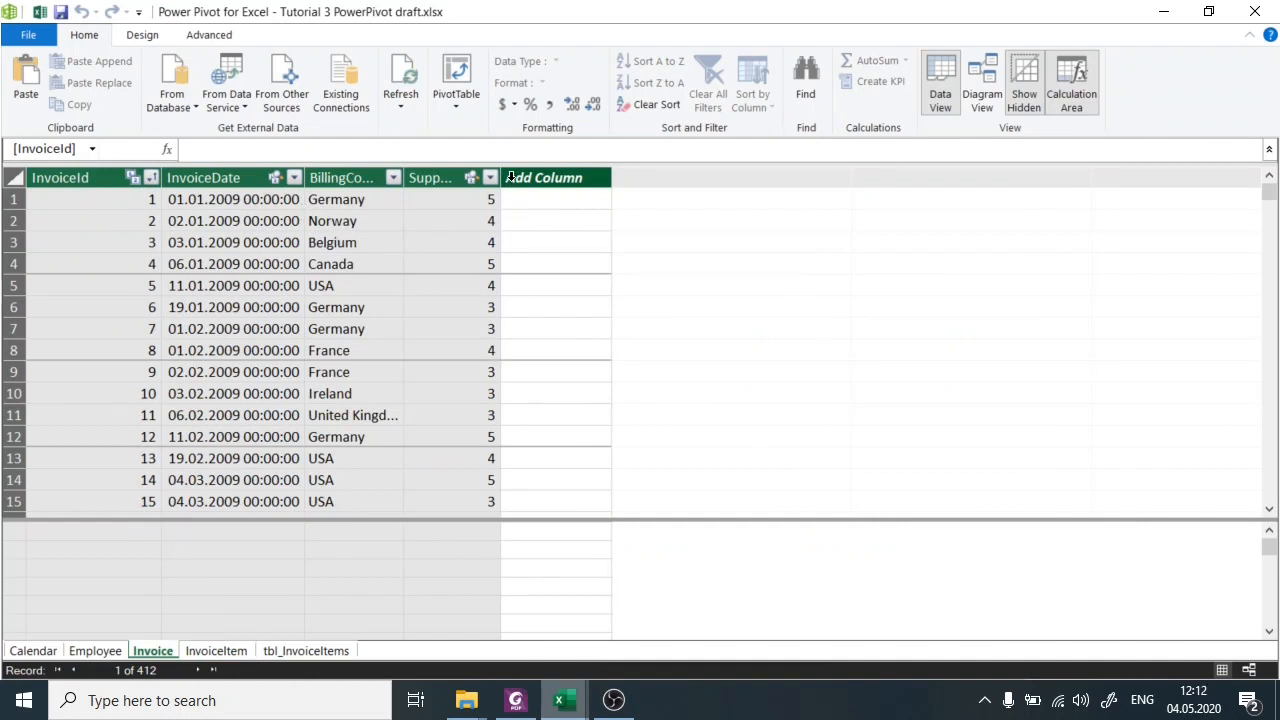
drag(503, 177, 580, 177)
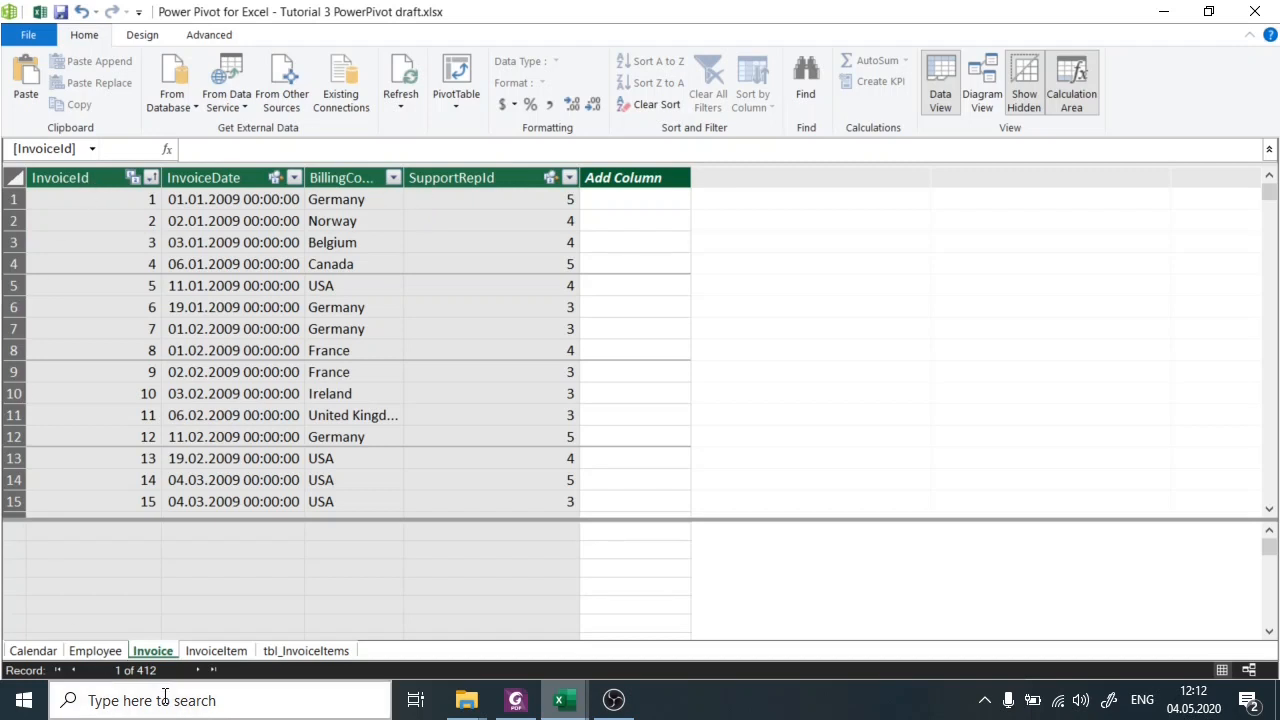
click(212, 655)
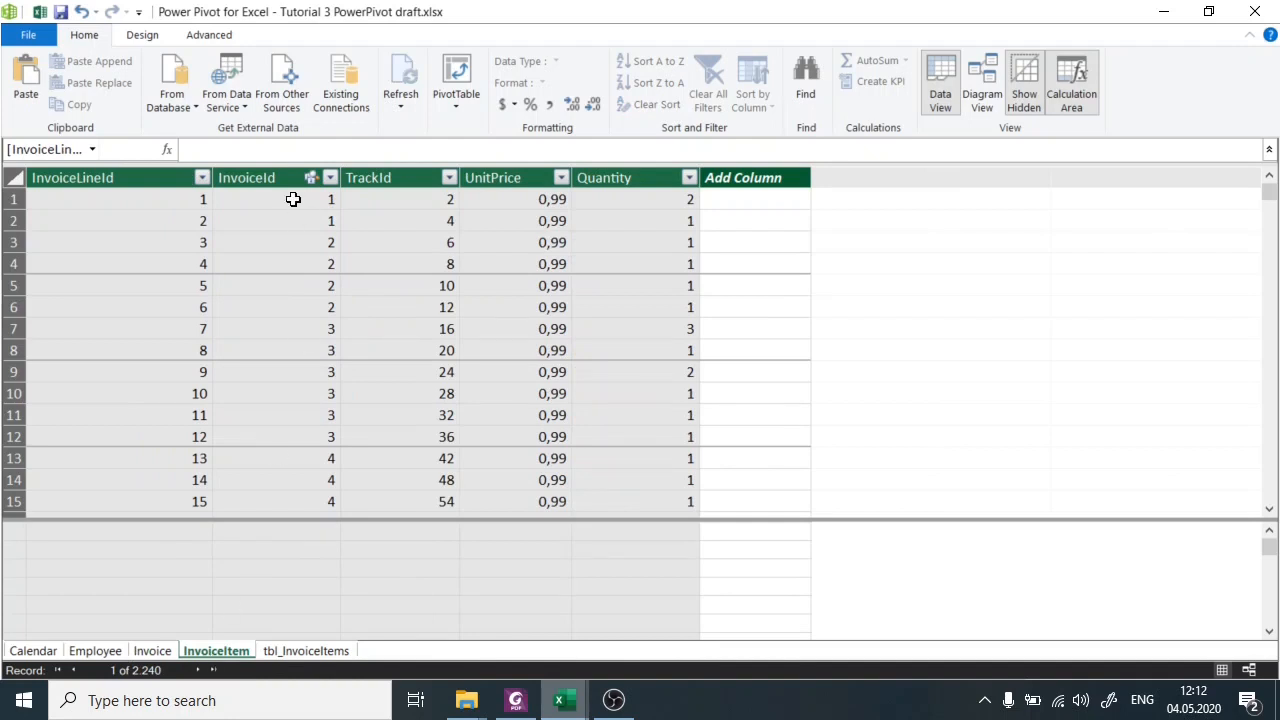
Examine the InvoiceId, TrackId and UnitPrice values in the first two rows of the InvoiceItem table.
click(6, 199)
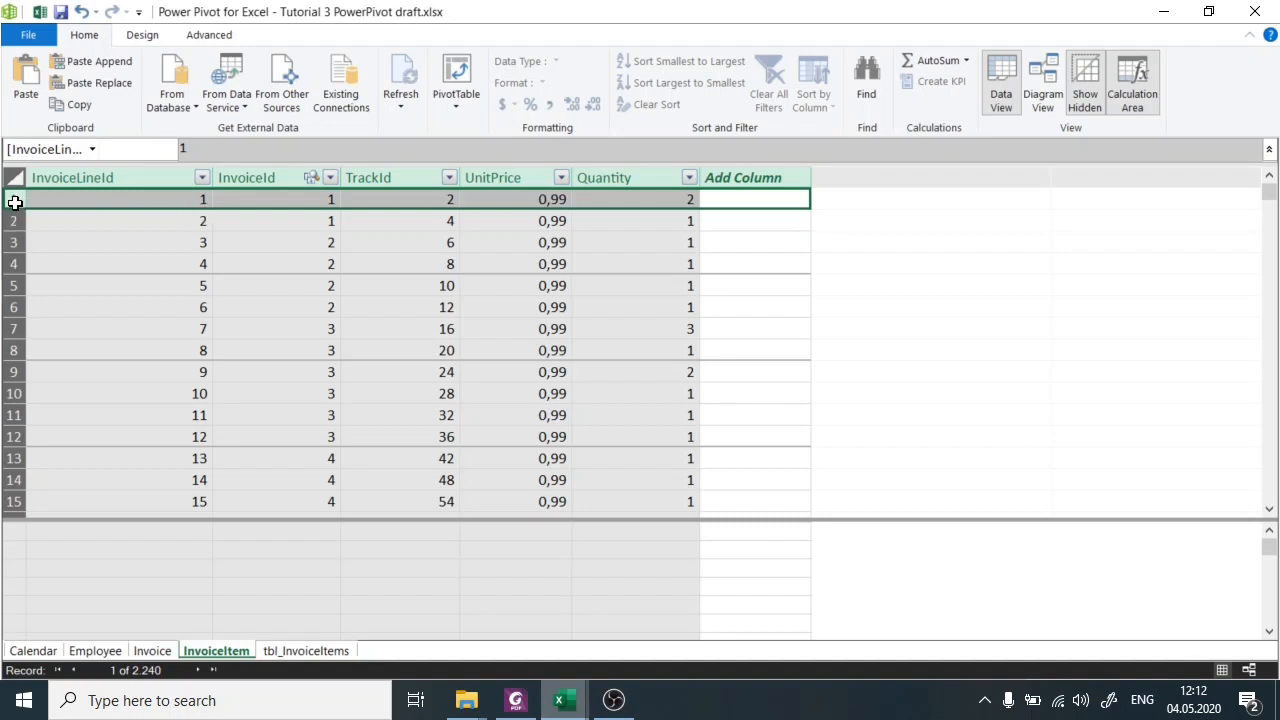
drag(15, 200, 11, 220)
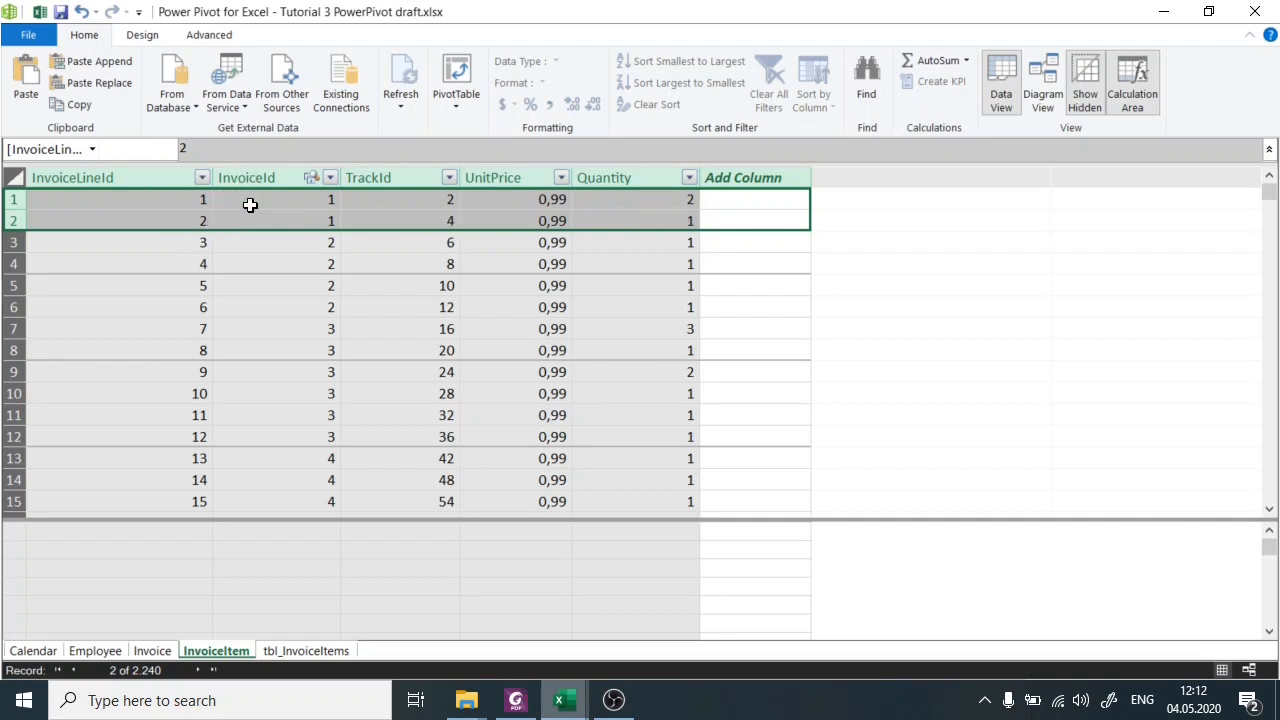
drag(258, 199, 266, 221)
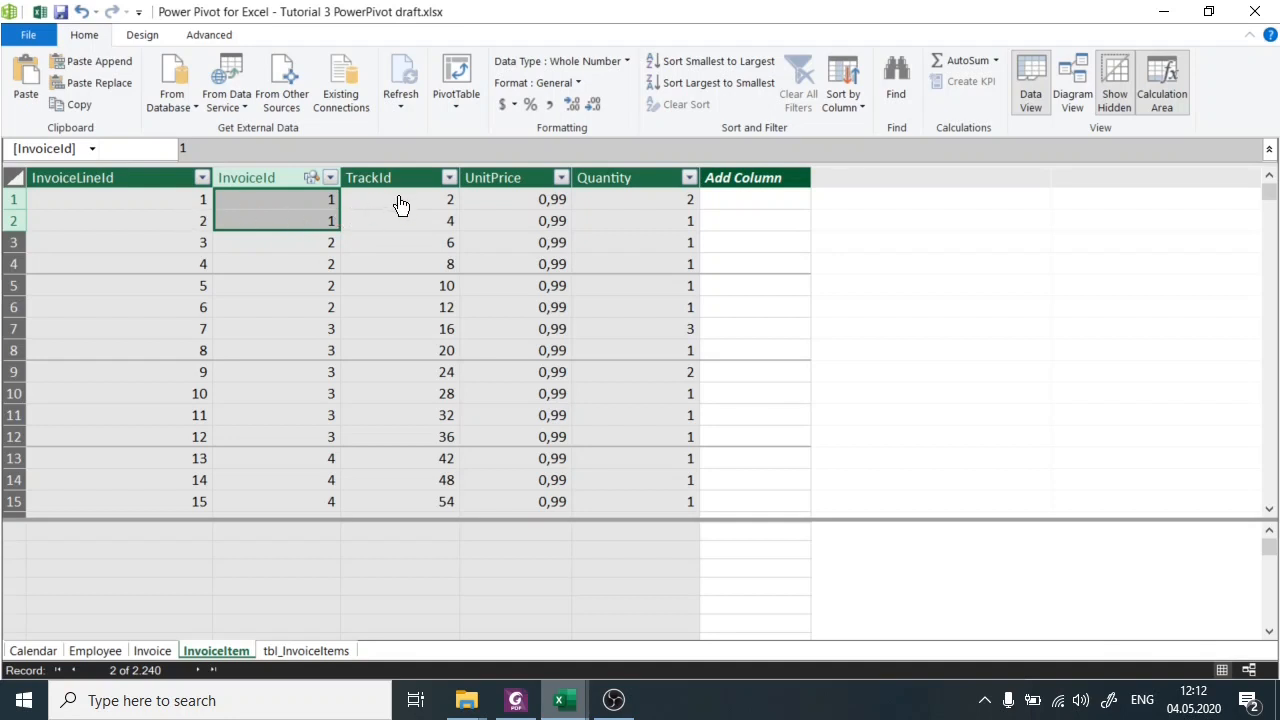
drag(400, 204, 408, 226)
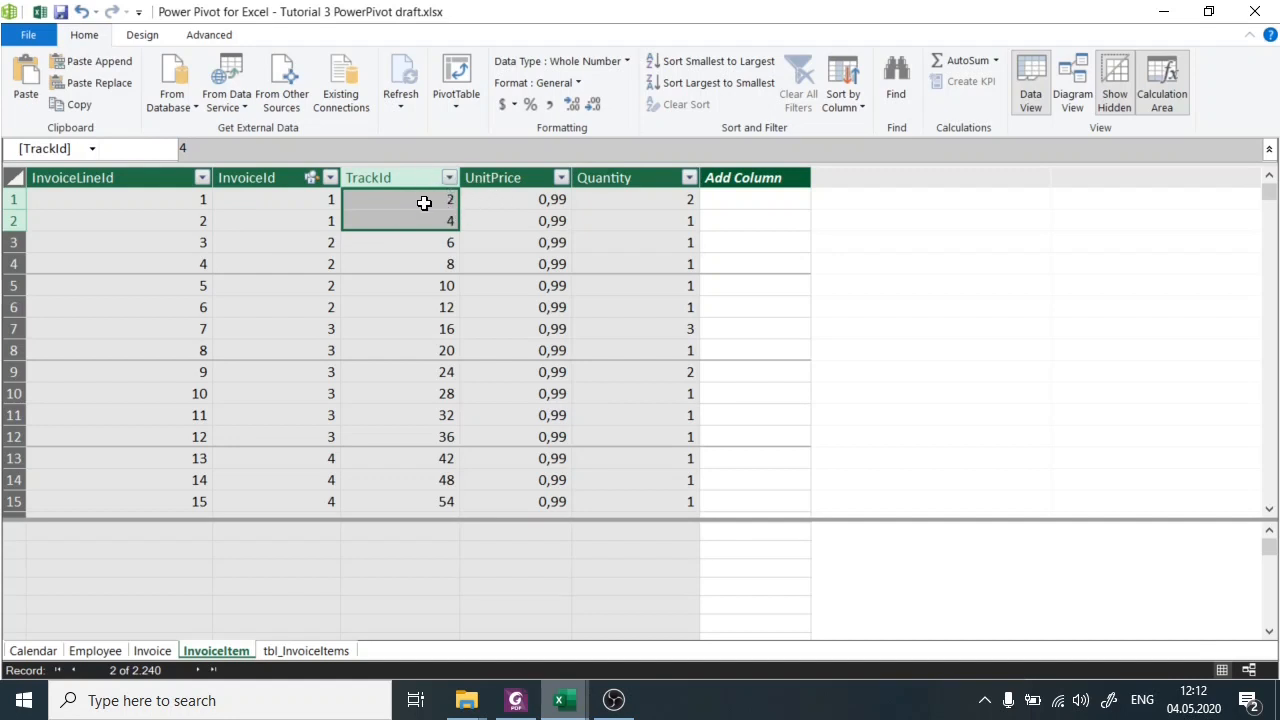
click(537, 199)
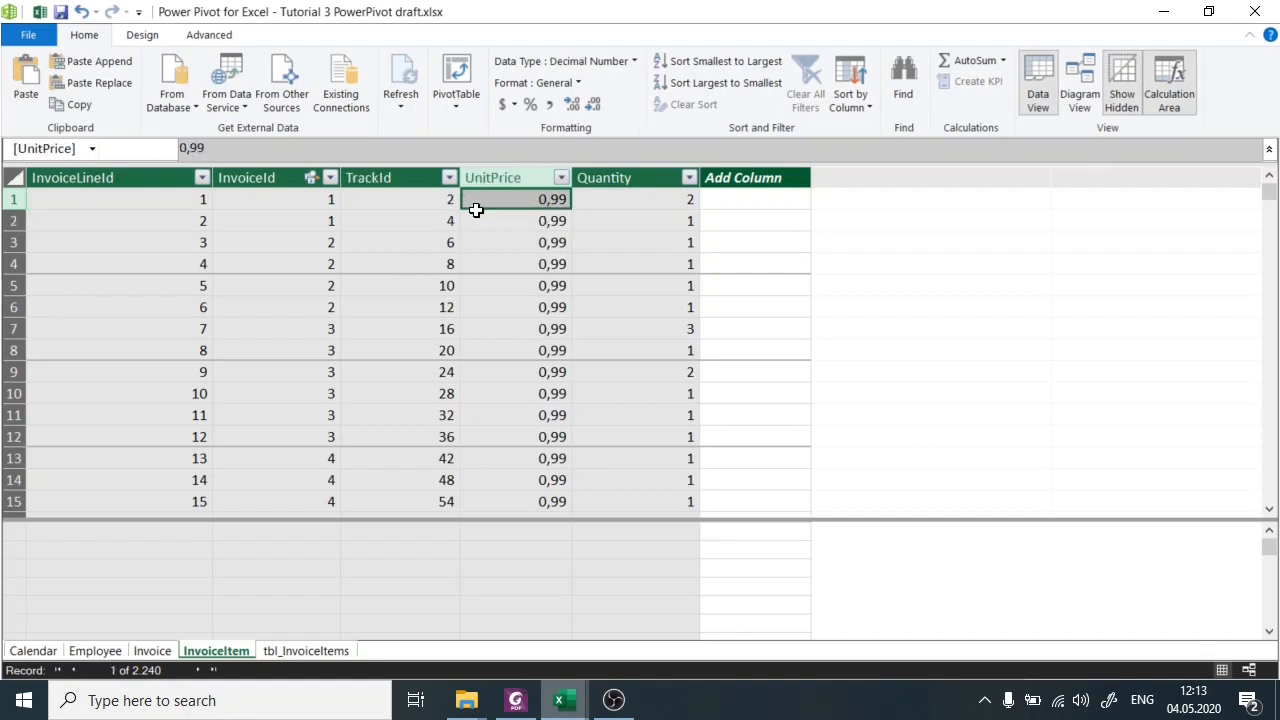
click(397, 219)
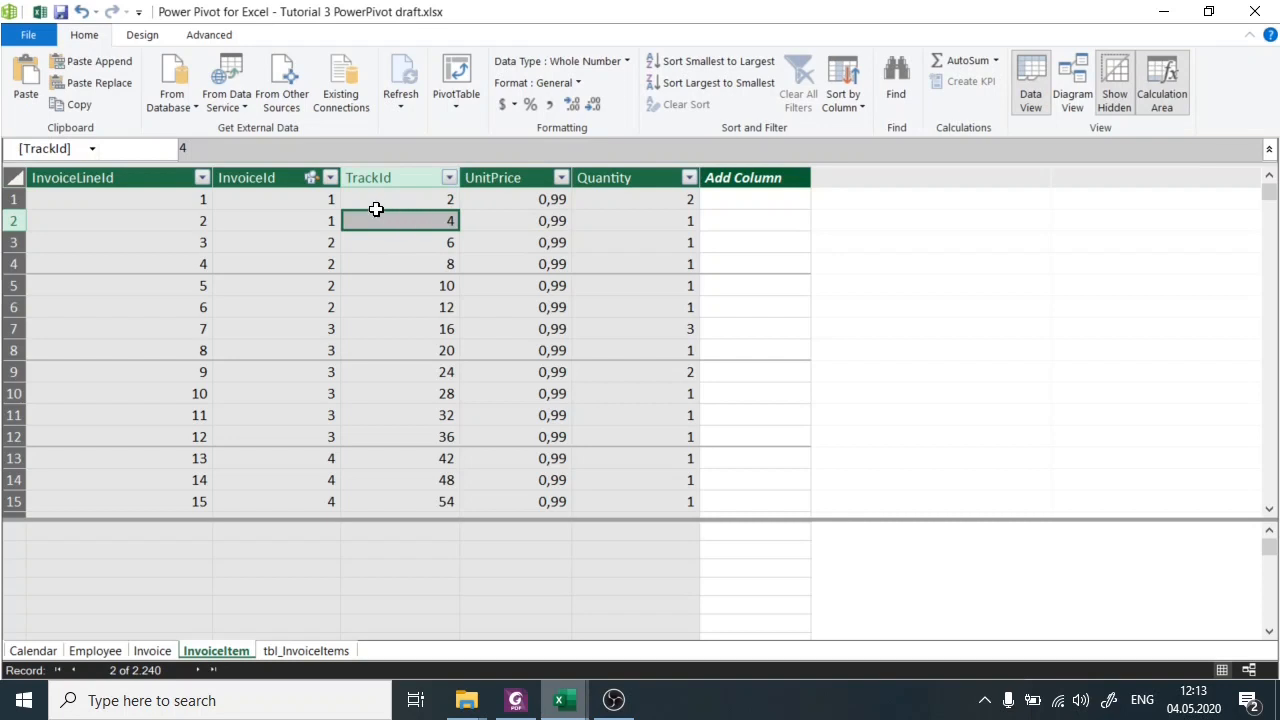
click(540, 229)
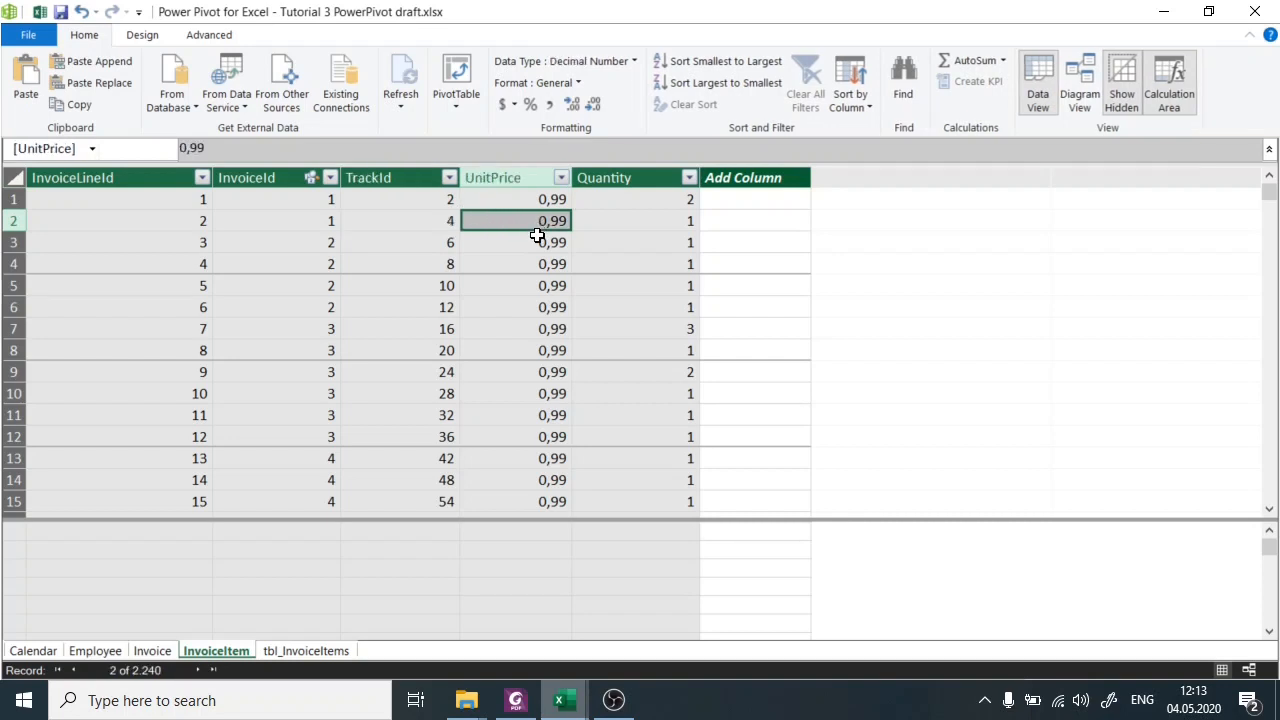
Examine the Quantity values in the first two InvoiceItem rows together with the first row's TrackId and InvoiceId.
mouse_move(609, 198)
mouse_down()
mouse_move(614, 226)
mouse_move(614, 200)
mouse_move(629, 205)
mouse_up()
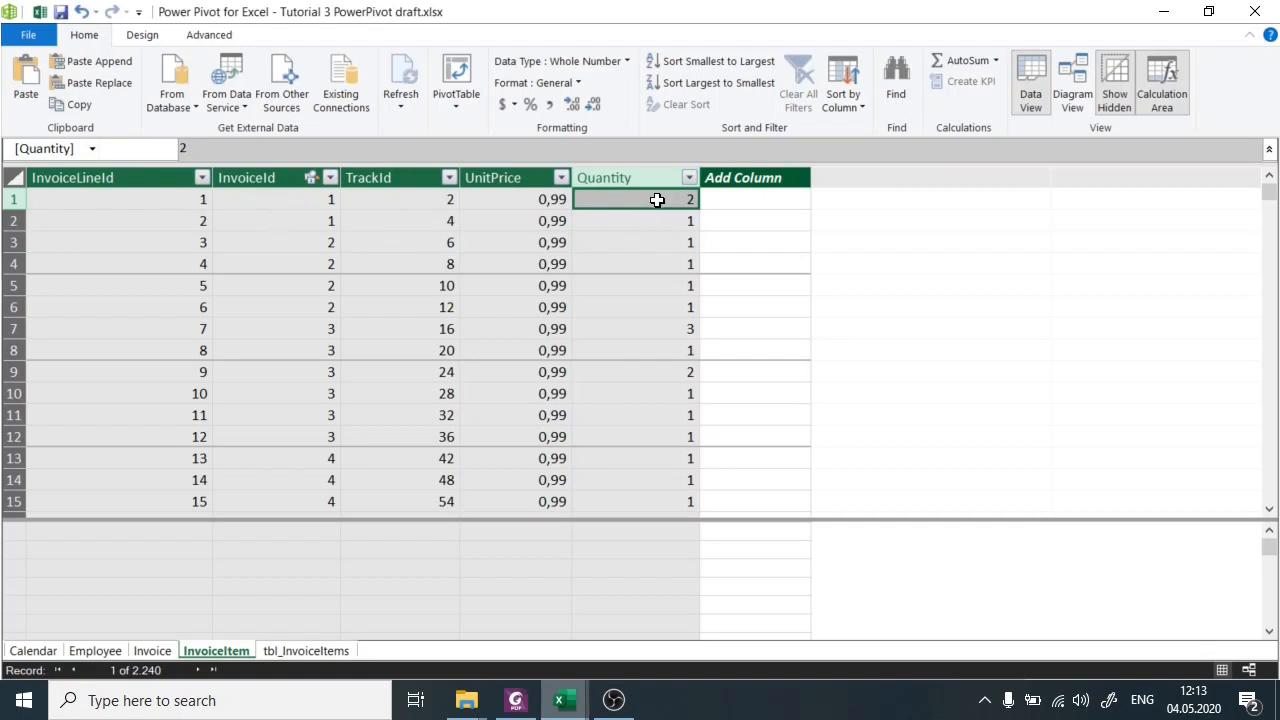
click(394, 197)
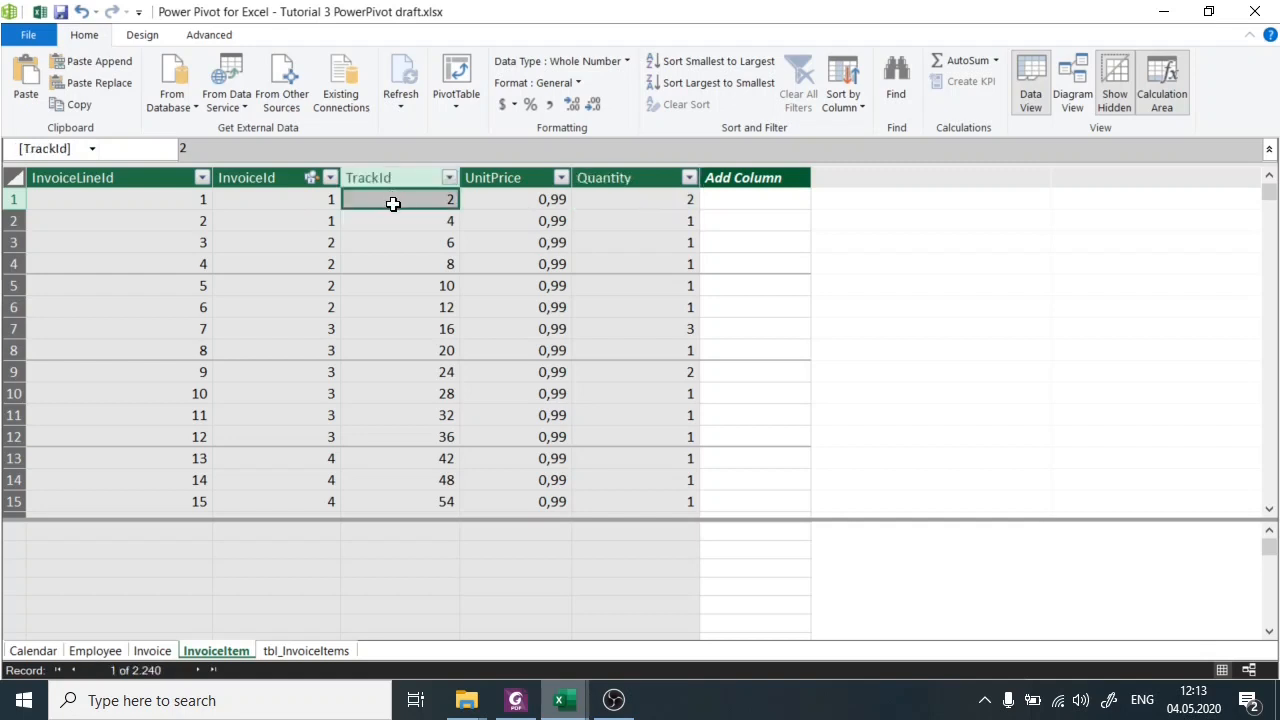
click(266, 201)
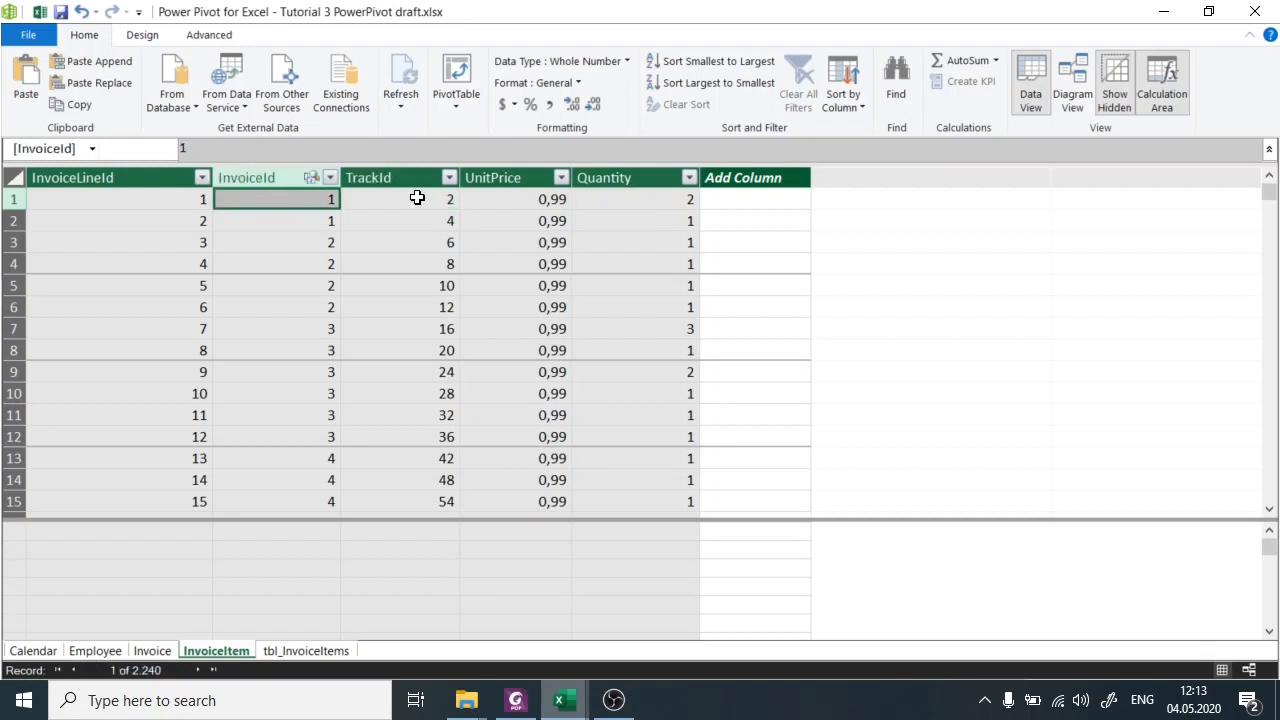
click(607, 198)
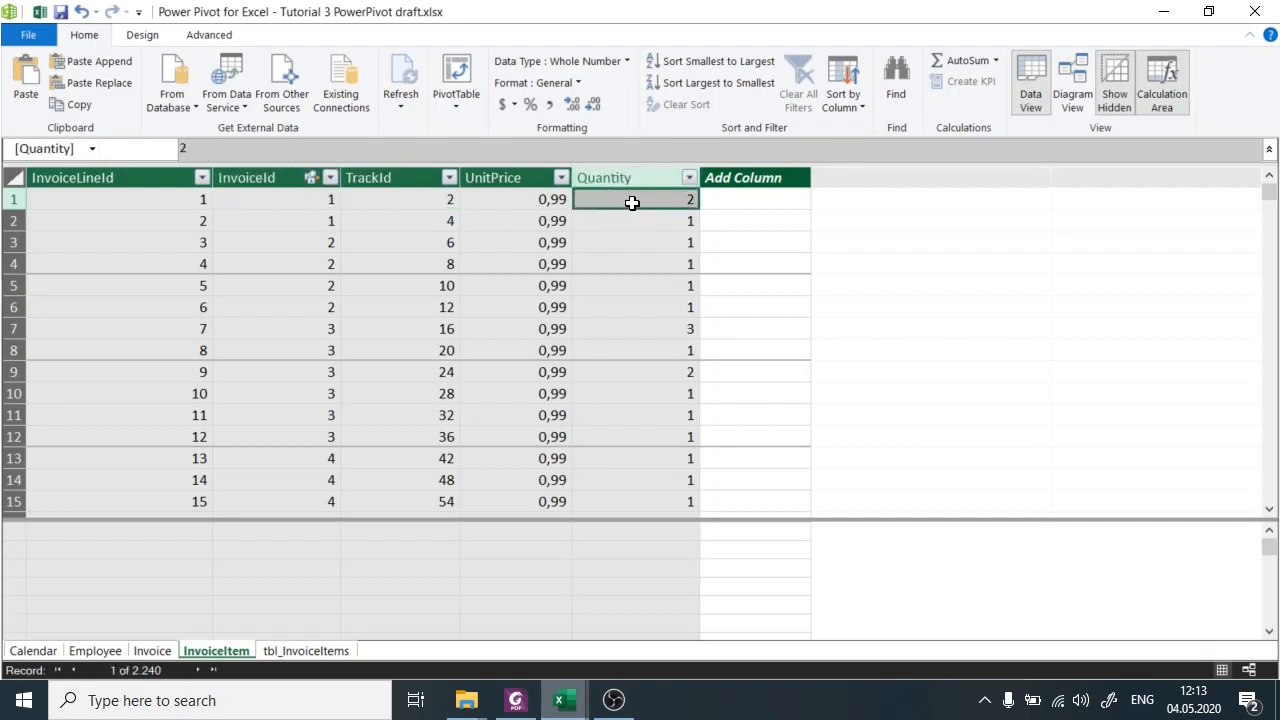
click(625, 216)
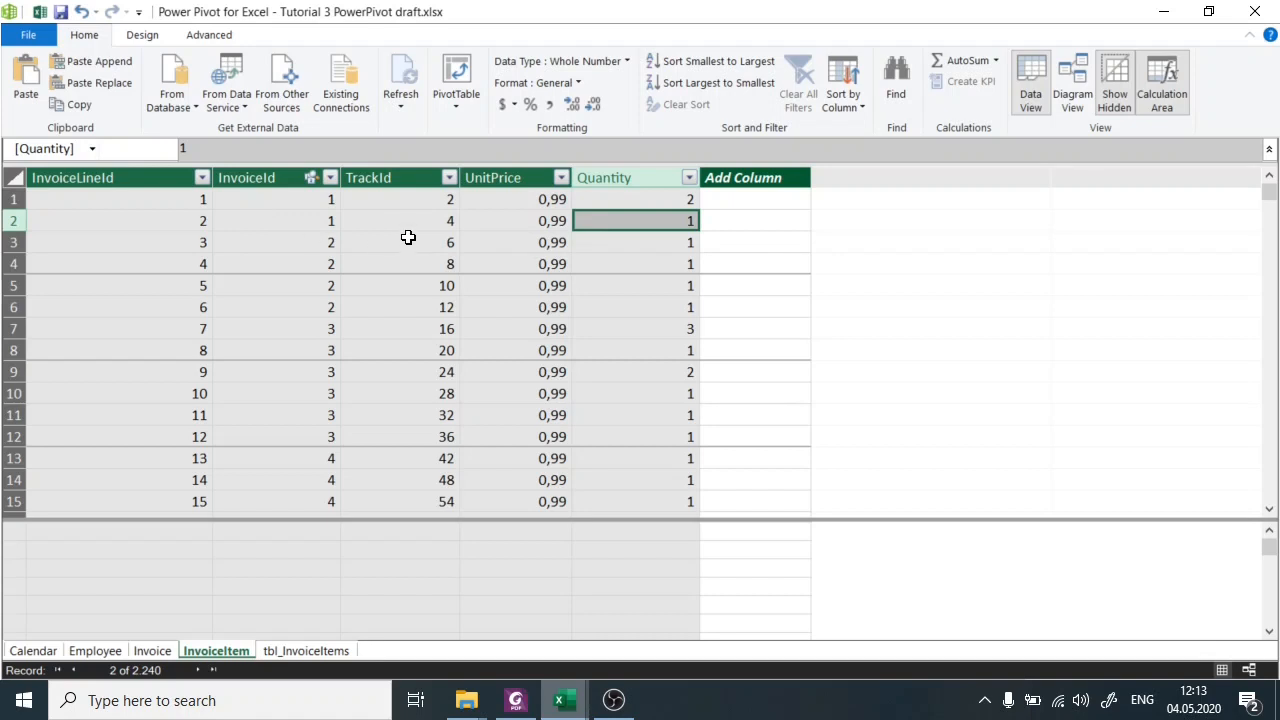
Compare the first record of the Invoice table with the complete first row of the InvoiceItem table.
click(152, 651)
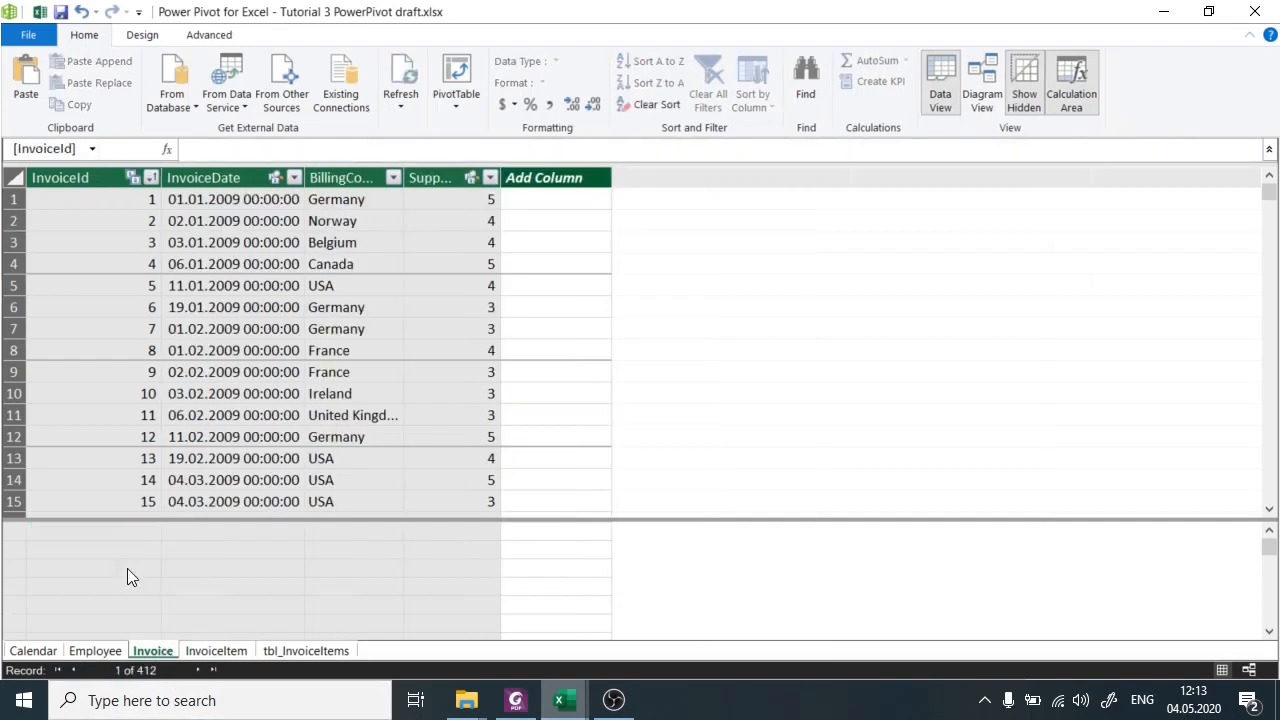
click(71, 196)
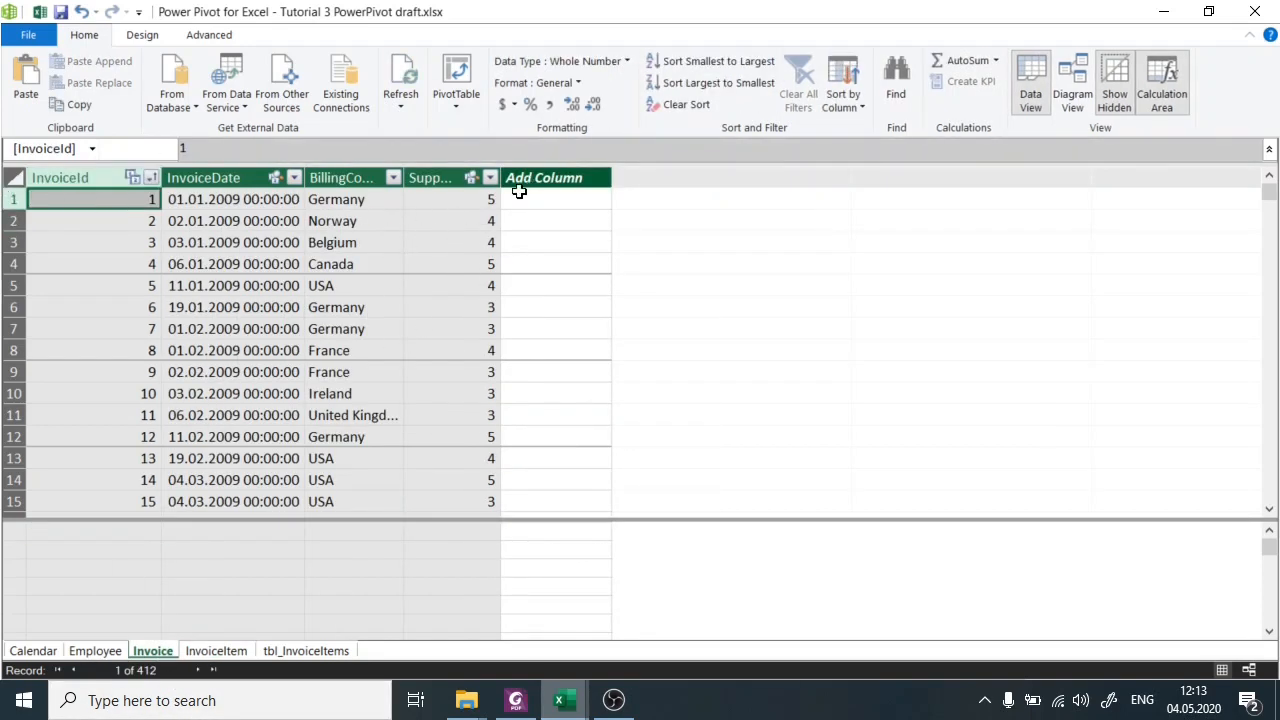
click(208, 650)
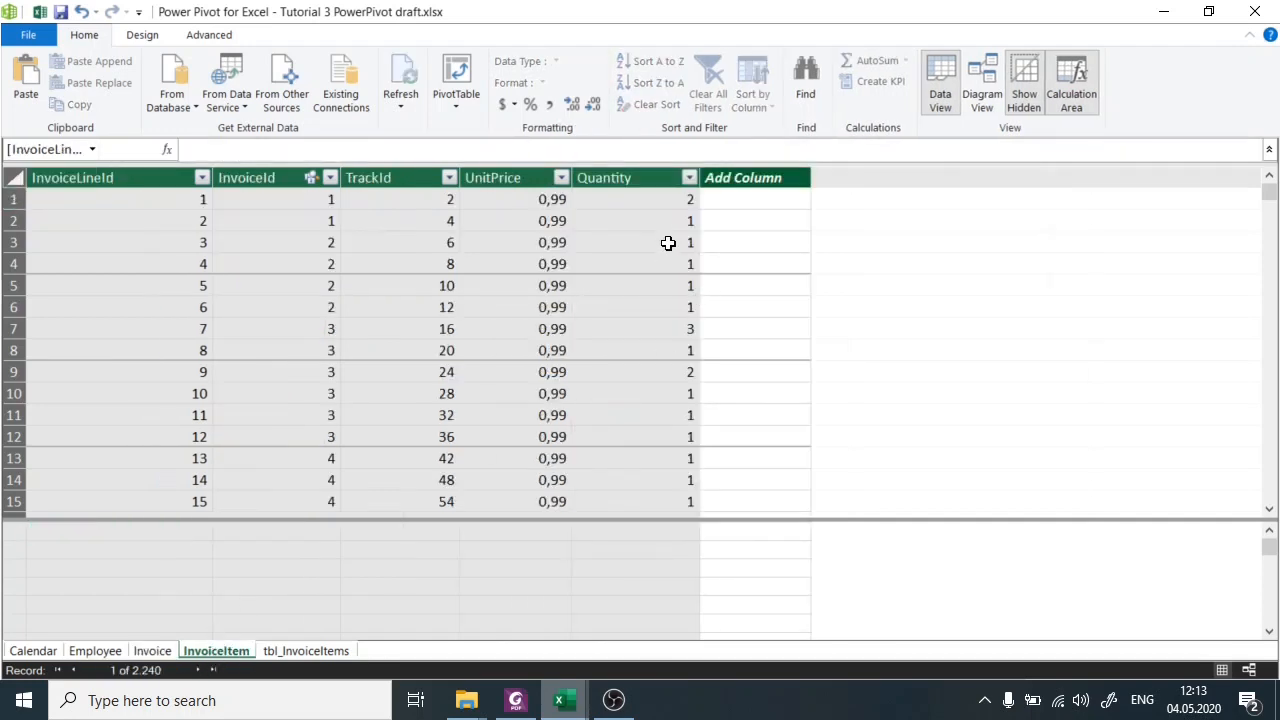
drag(77, 197, 666, 195)
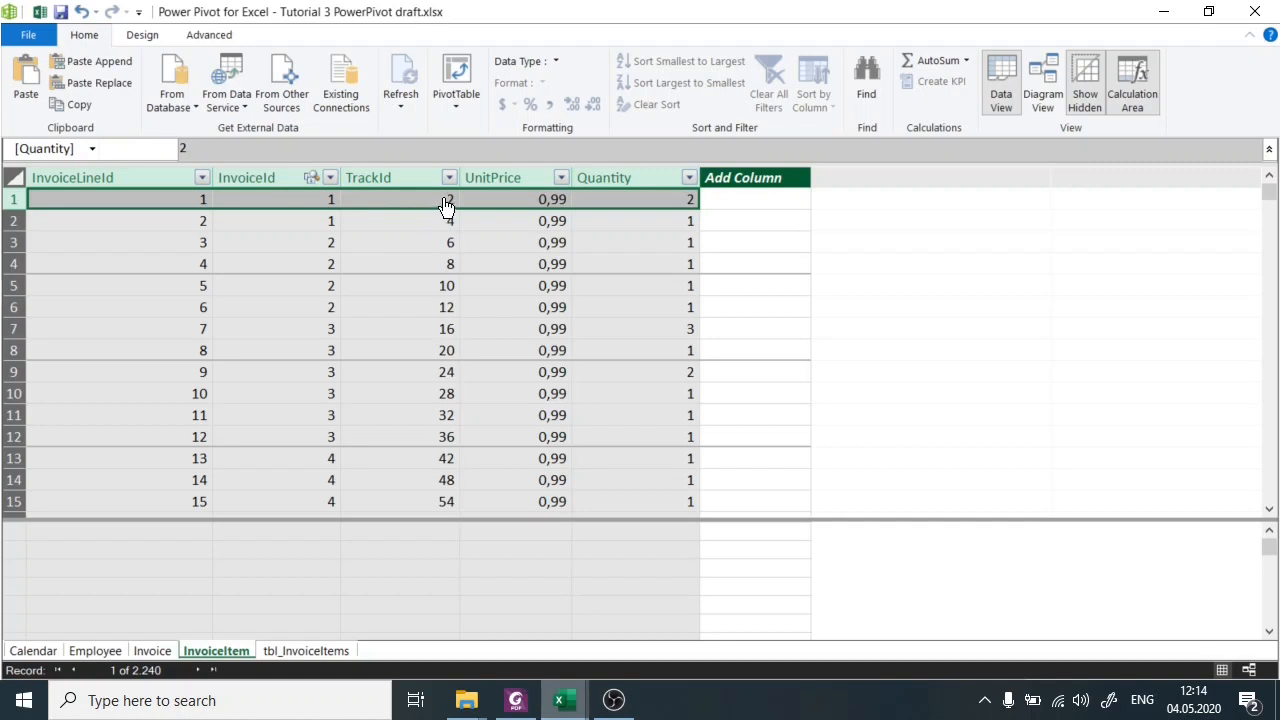
Compare each TrackId with its InvoiceId in the first three rows of the InvoiceItem table.
click(397, 200)
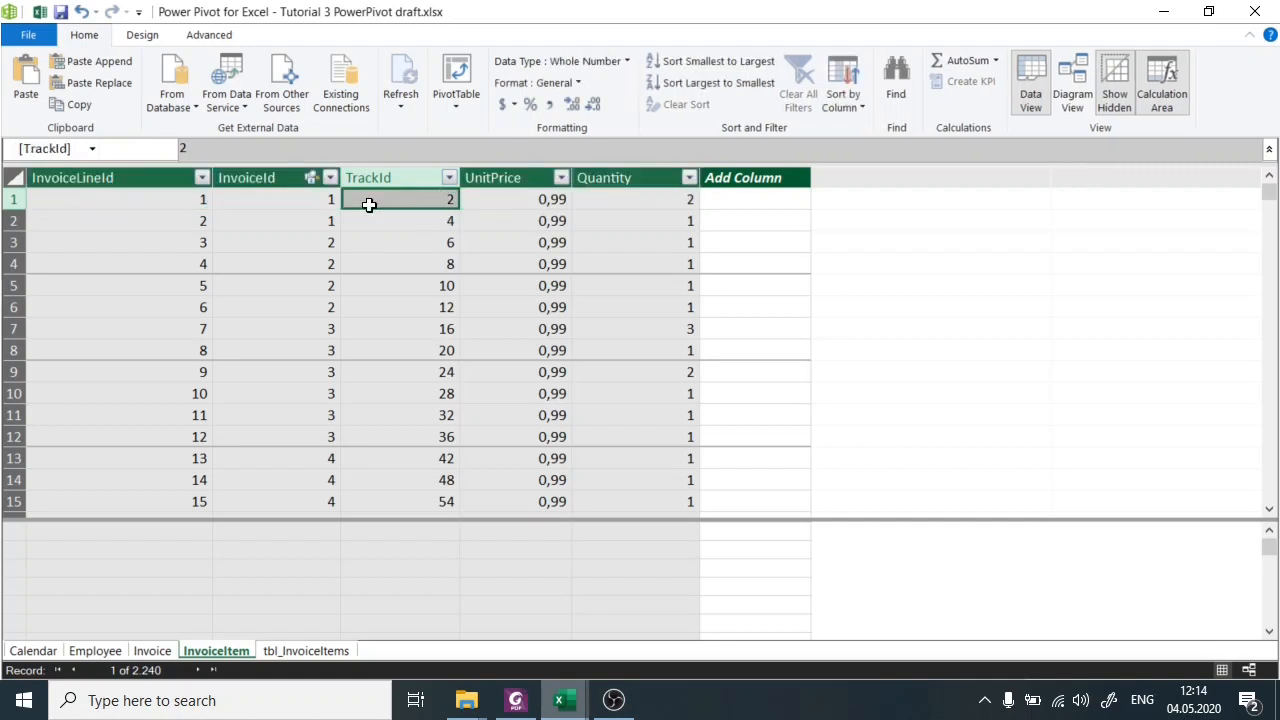
click(281, 203)
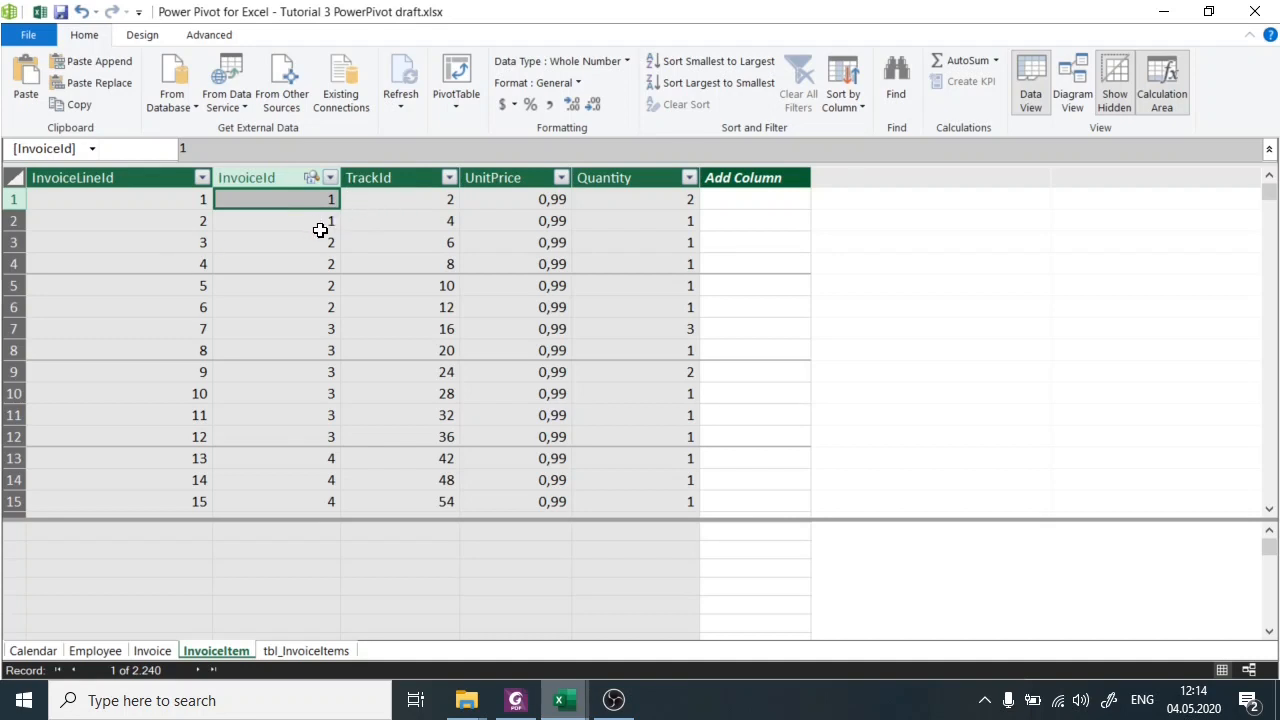
click(411, 221)
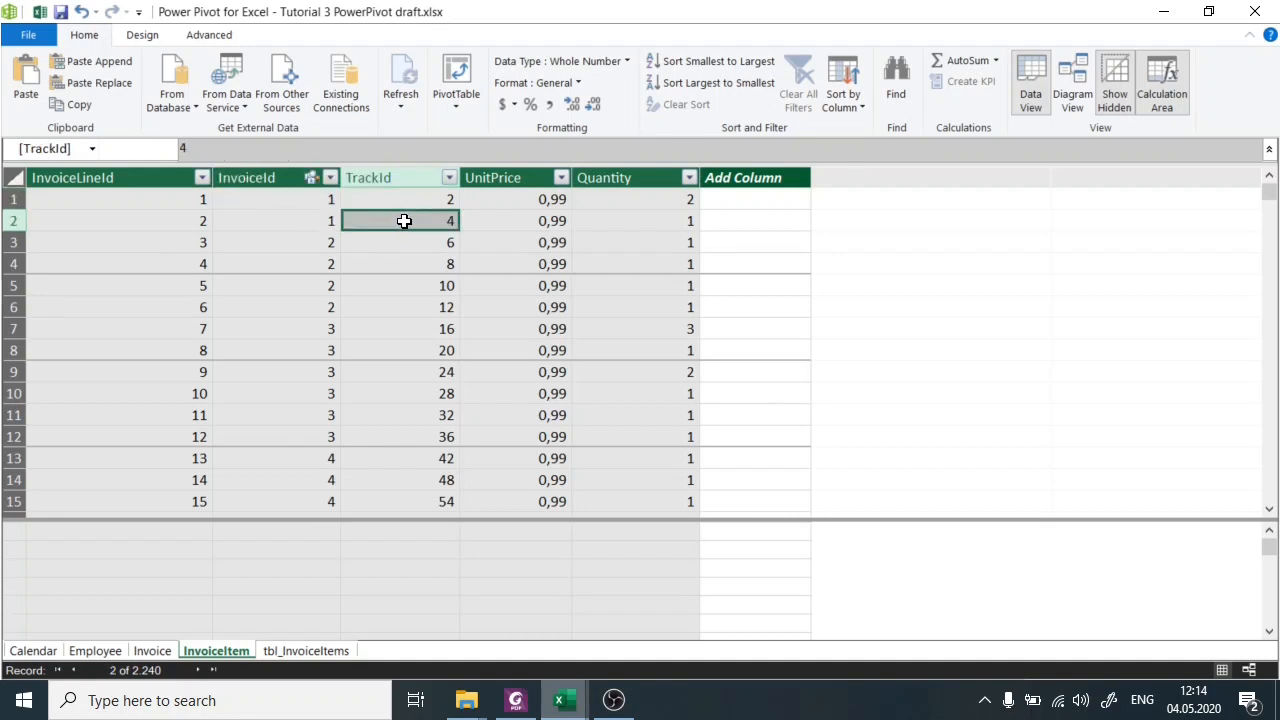
click(291, 217)
click(398, 238)
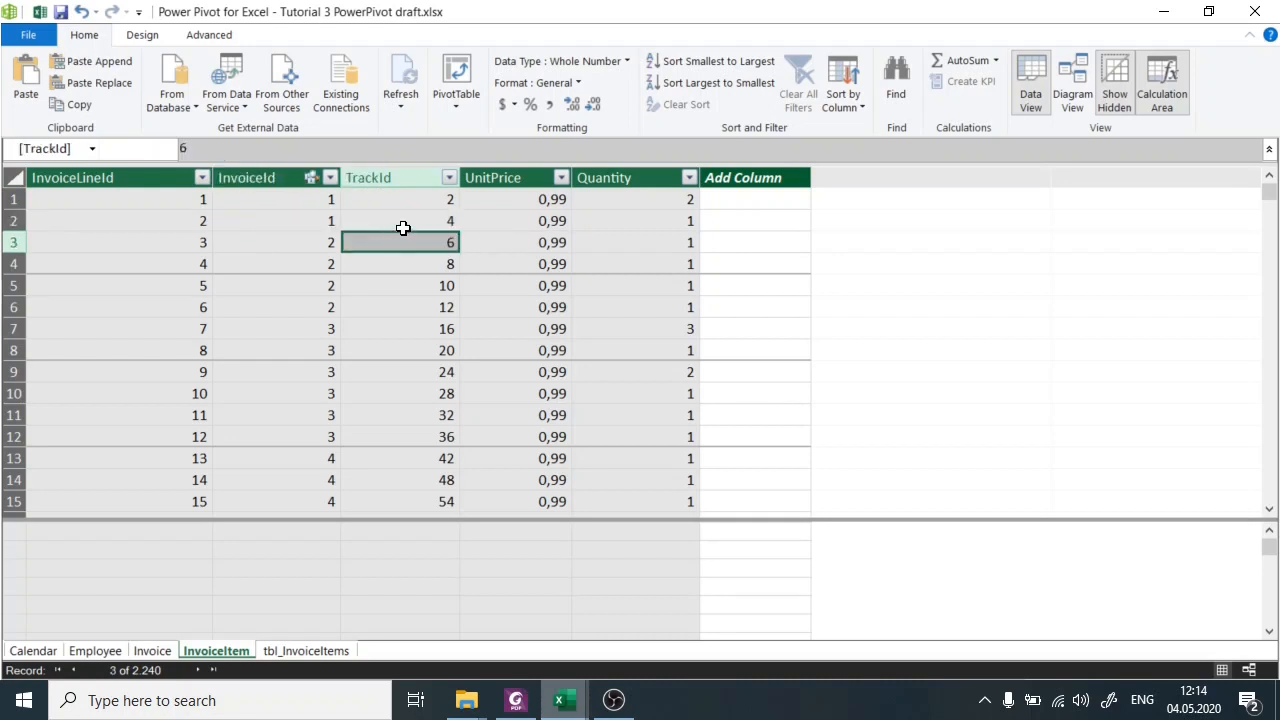
click(294, 243)
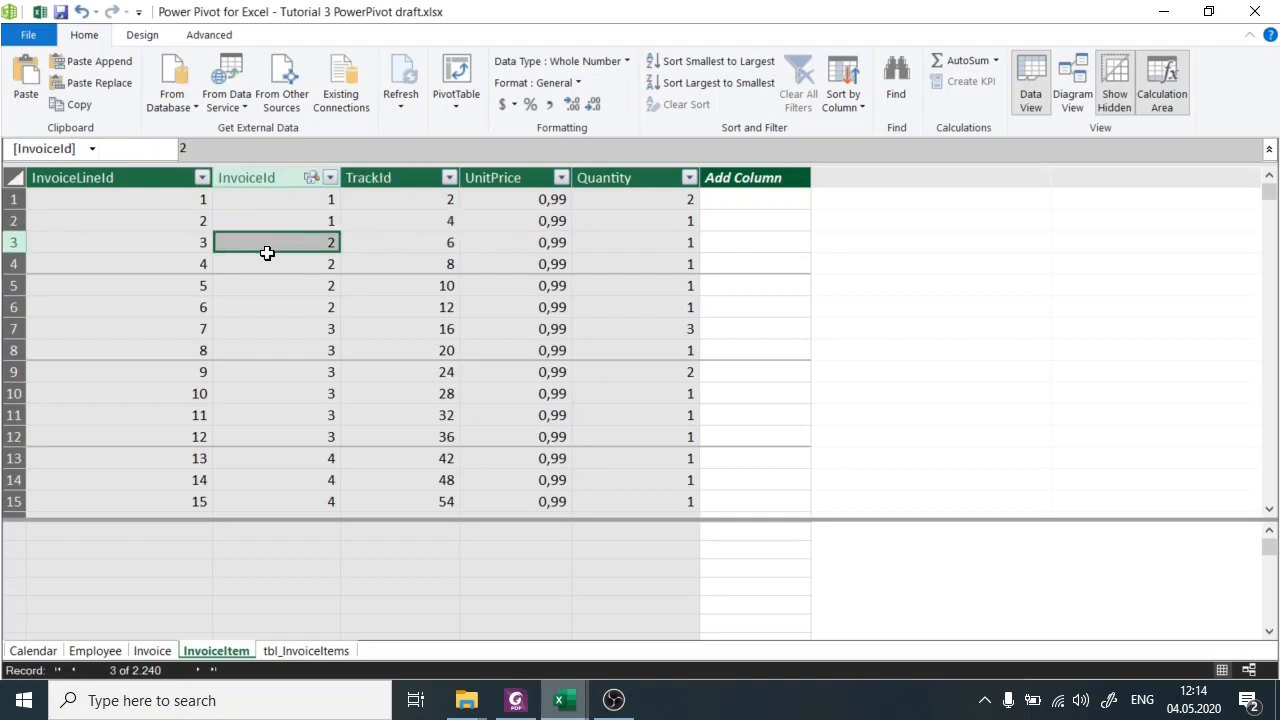
Add a new column named Total after the Quantity column in the InvoiceItem table.
click(751, 201)
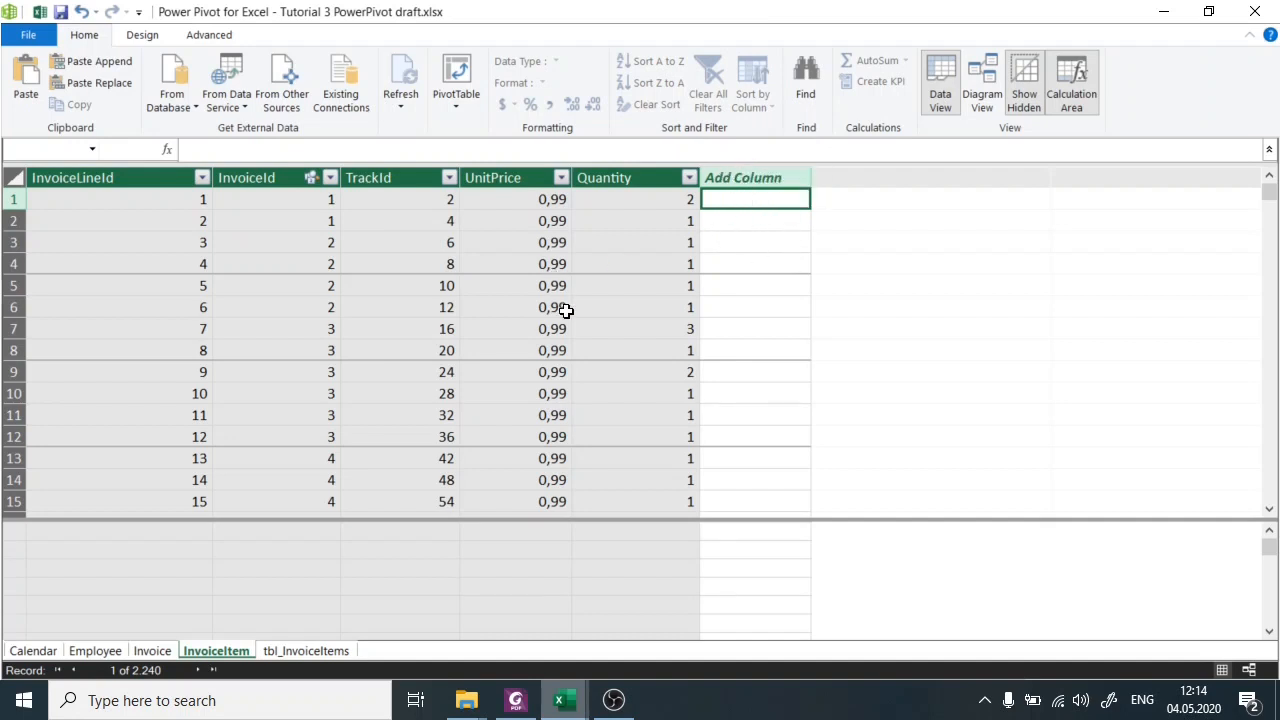
mouse_move(466, 700)
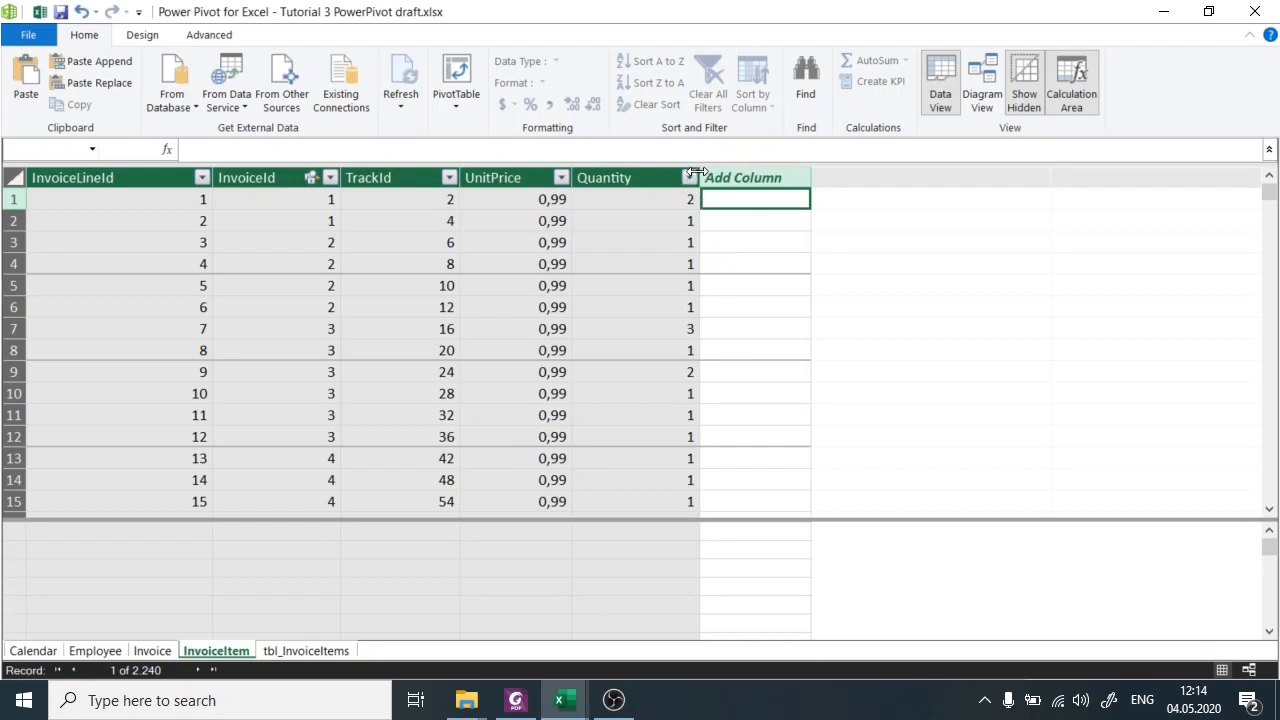
double_click(742, 177)
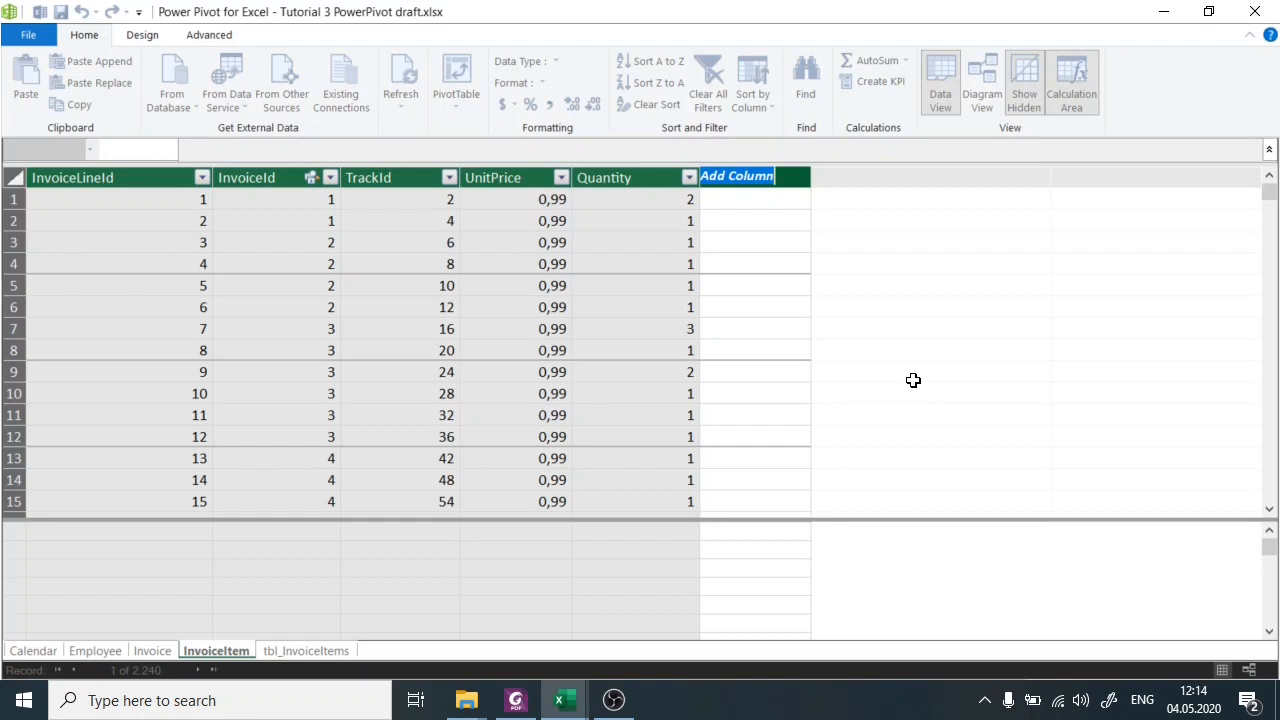
text(Total)
key(Return)
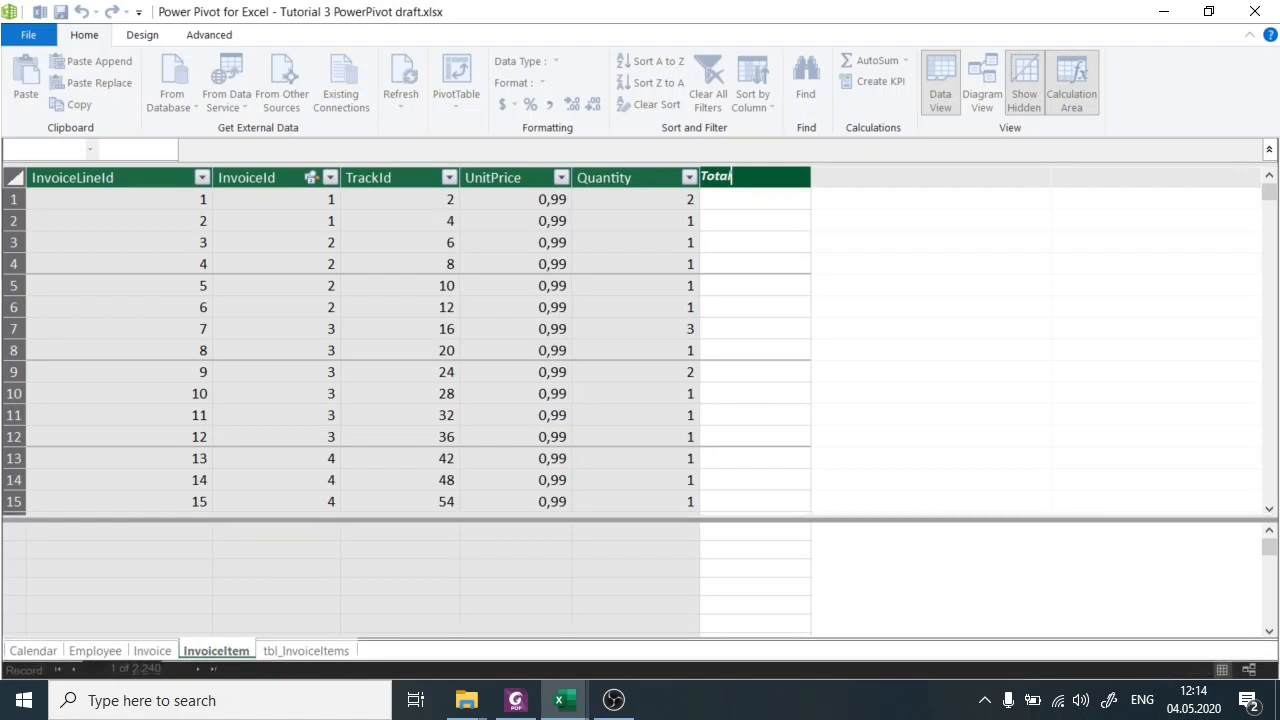
Check several cells of the empty Total column and select its first row.
click(738, 201)
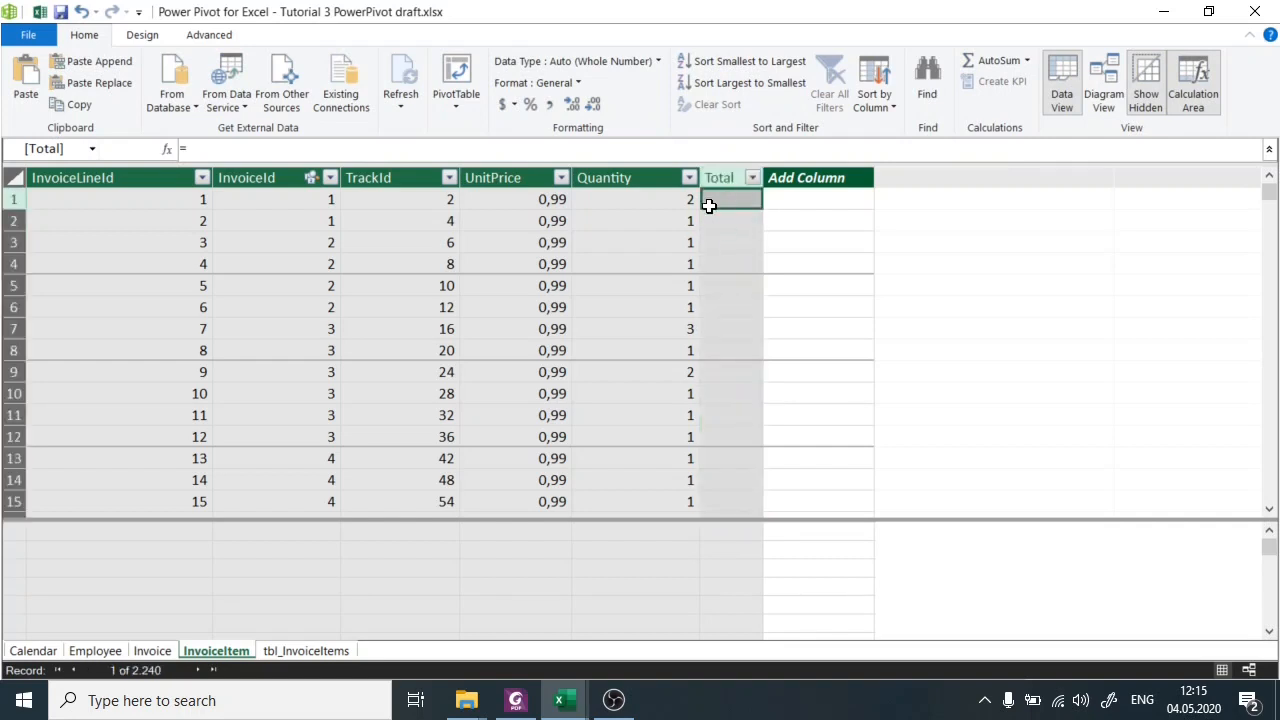
click(740, 226)
click(737, 266)
click(738, 307)
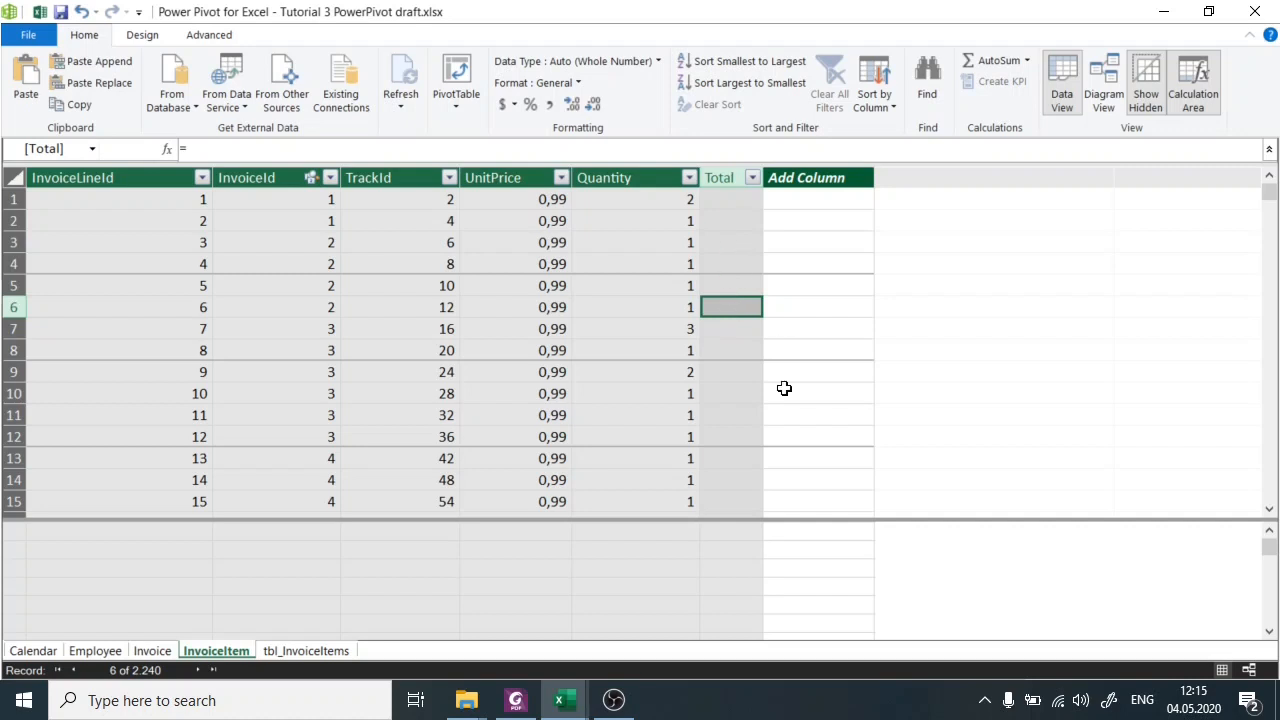
click(746, 196)
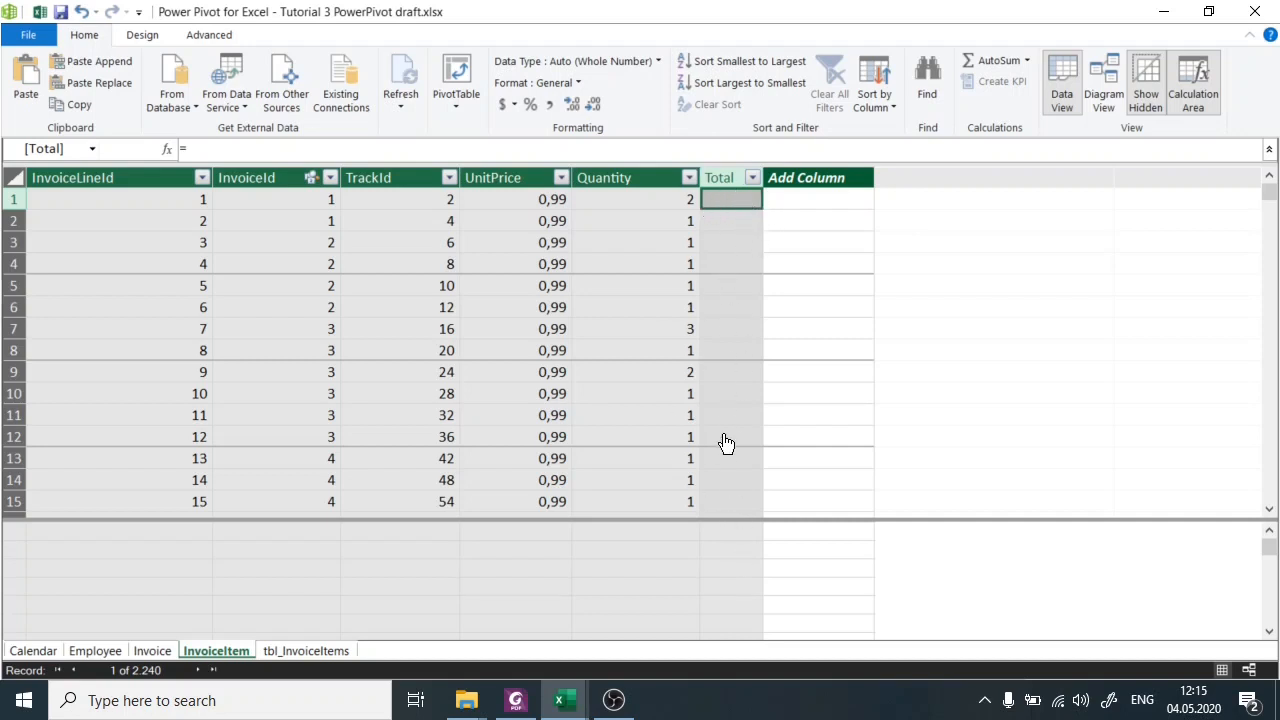
Start the Total column's formula in the InvoiceItem table with a reference to [UnitPrice].
click(469, 149)
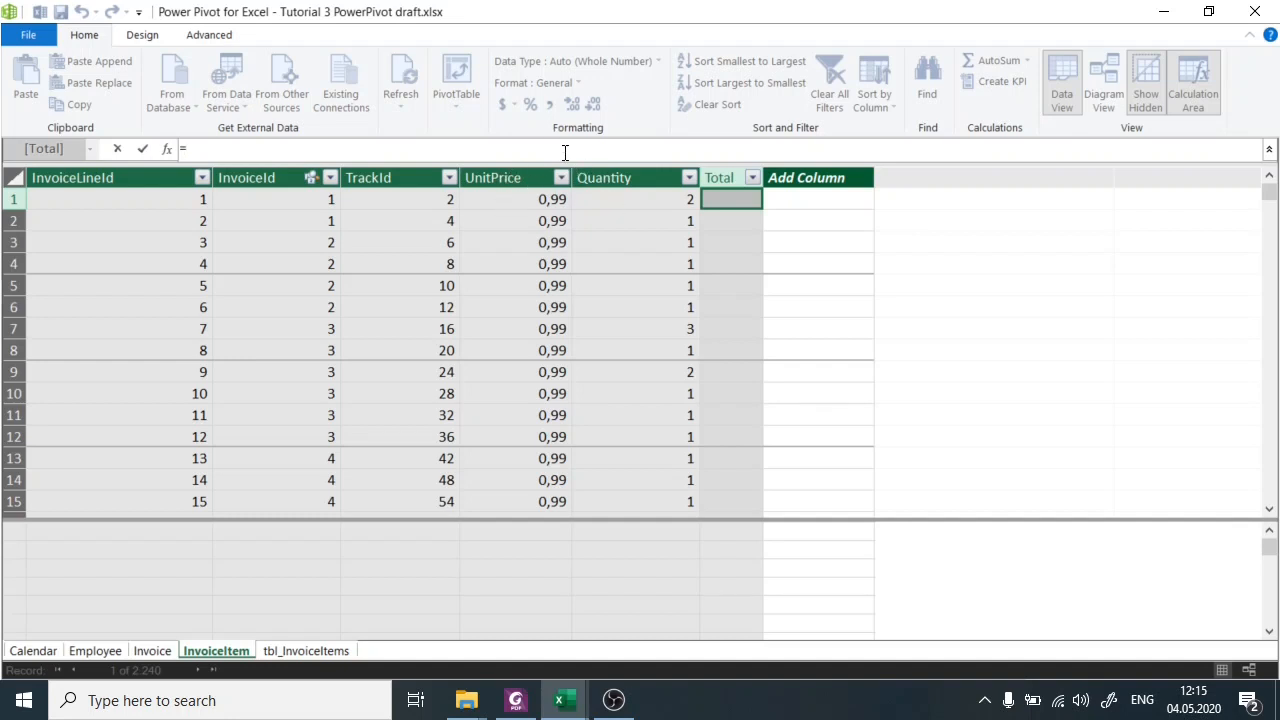
text(Unit)
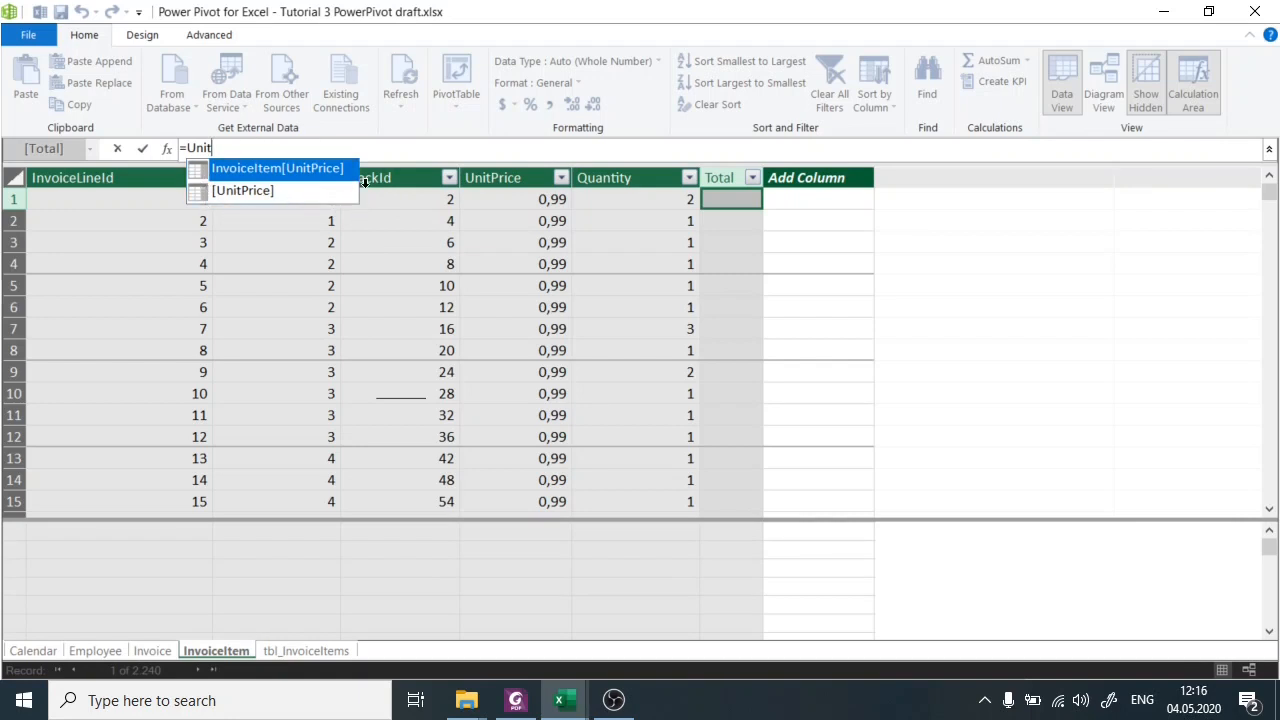
click(245, 194)
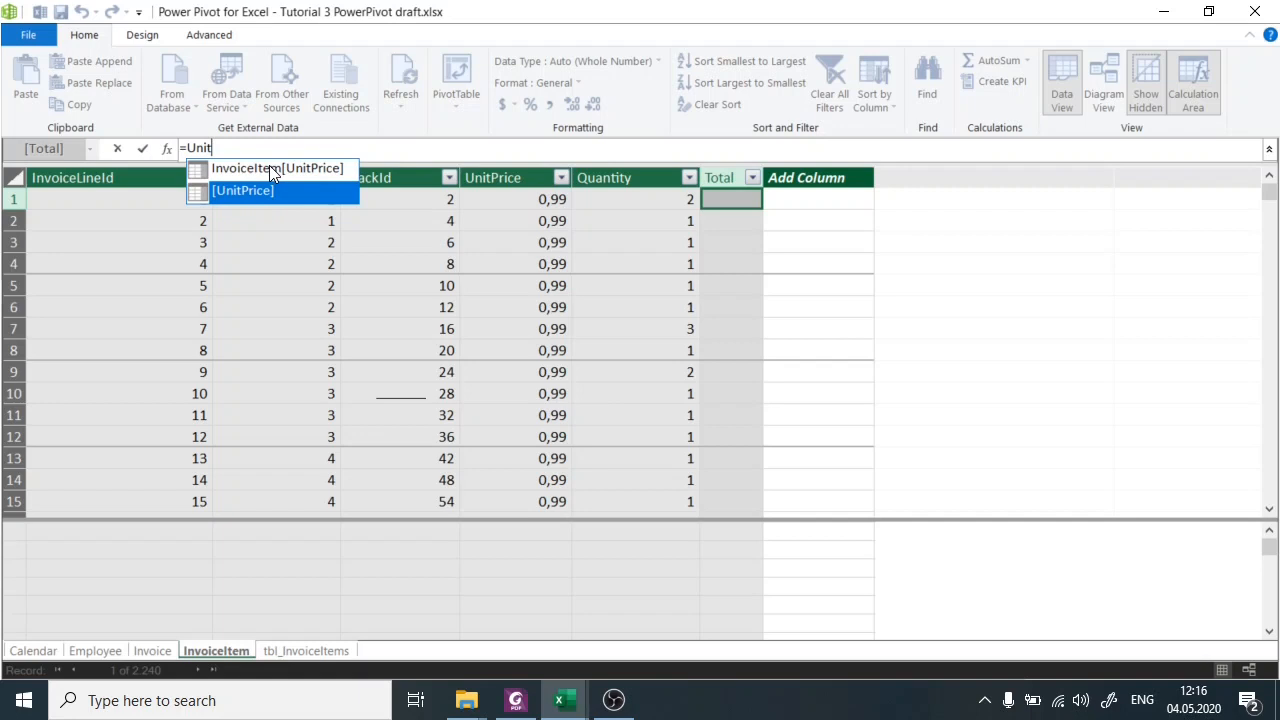
click(279, 168)
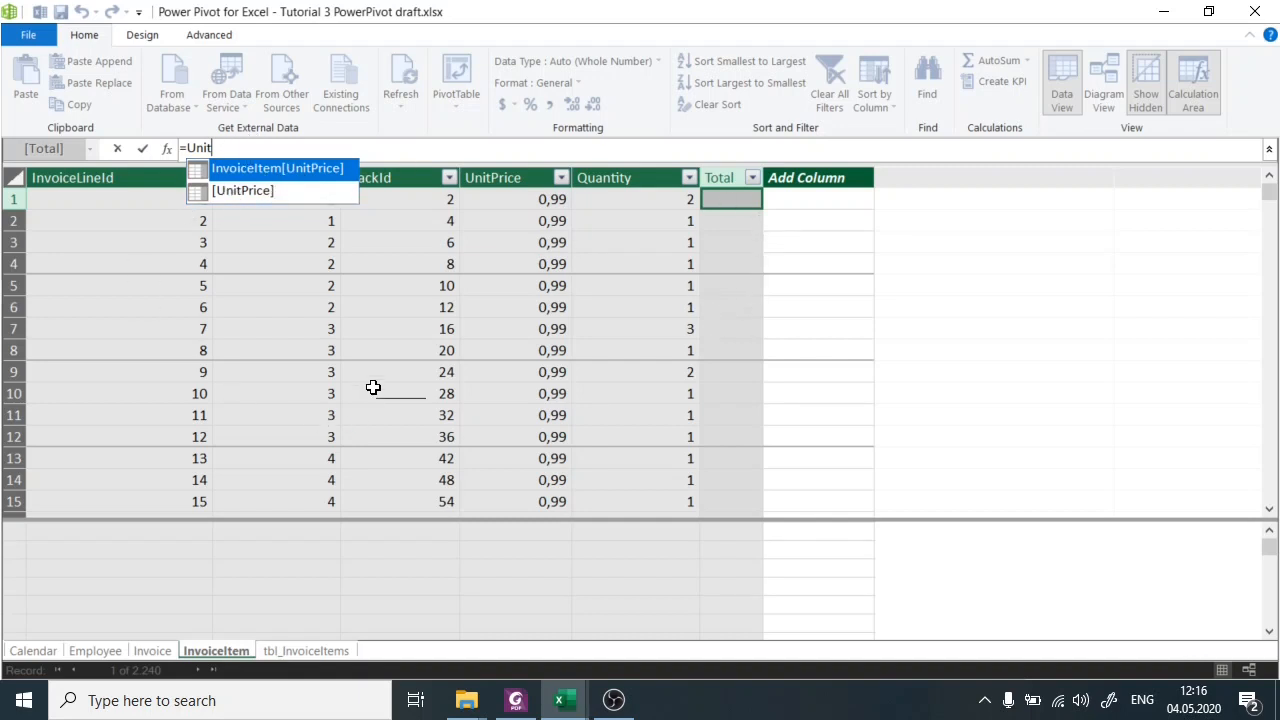
click(278, 191)
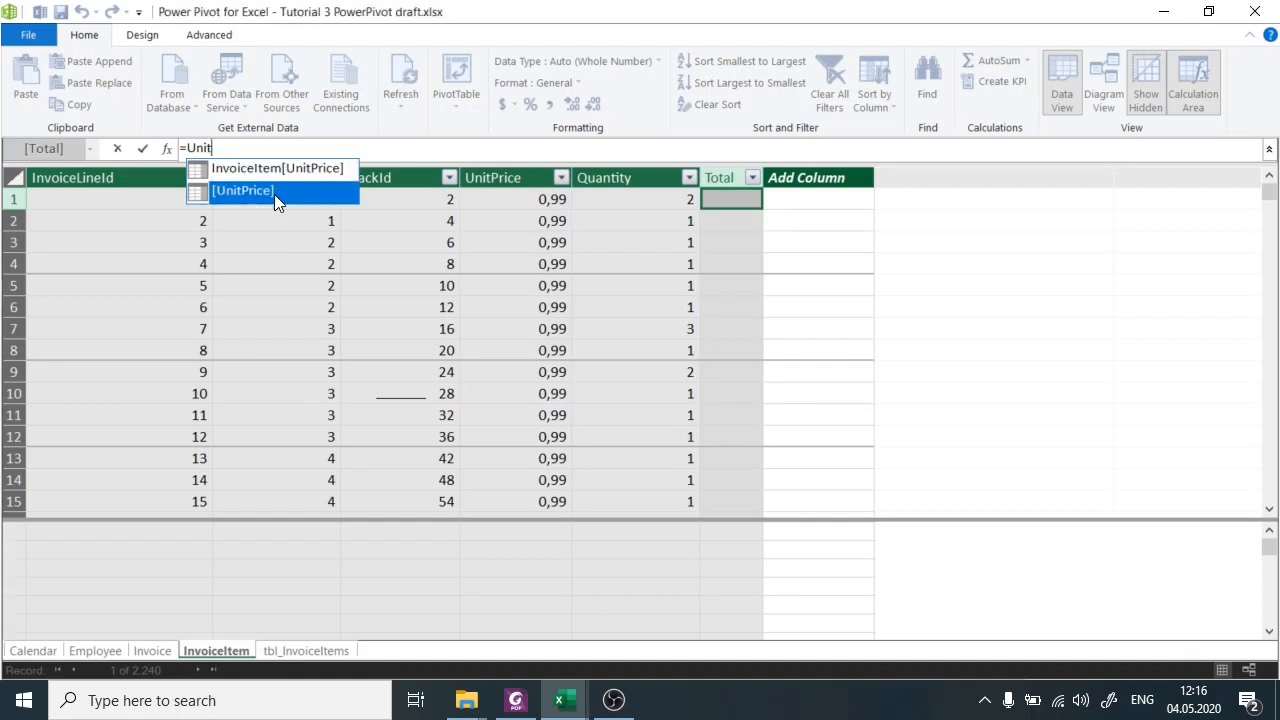
double_click(274, 191)
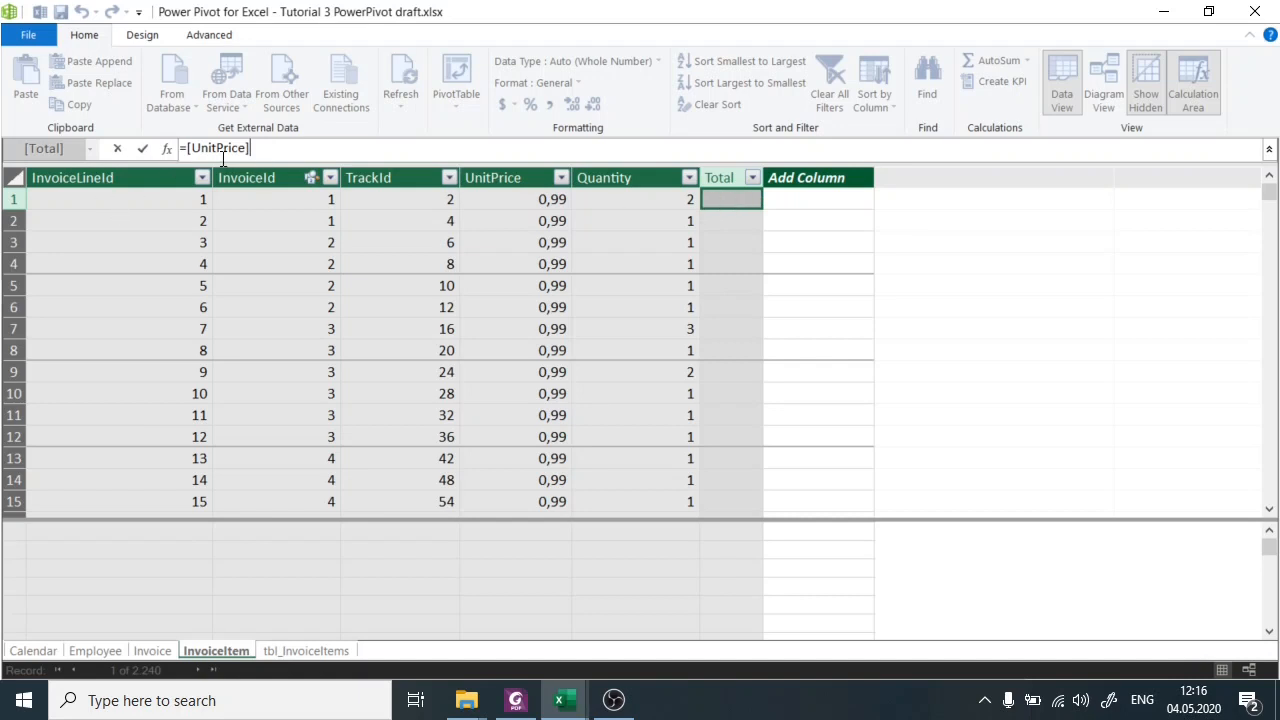
Complete the Total formula as =[UnitPrice]*[Quantity] and apply it to the column.
text(*)
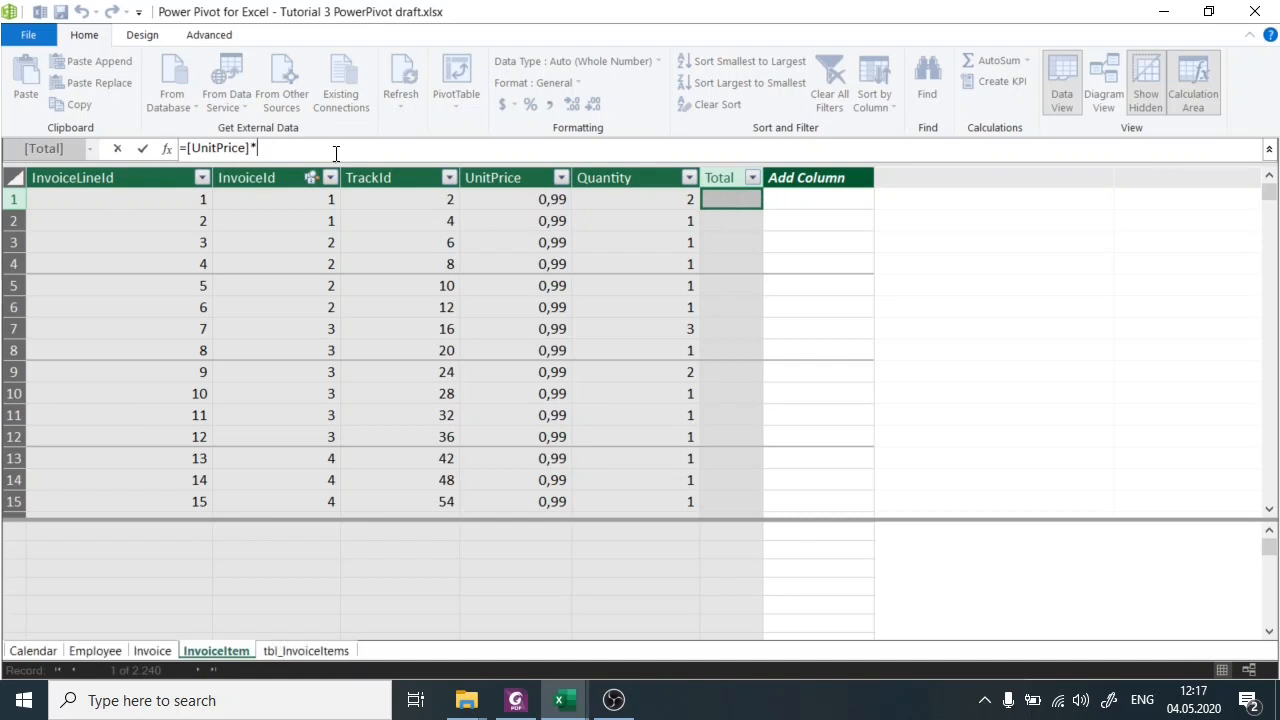
text([)
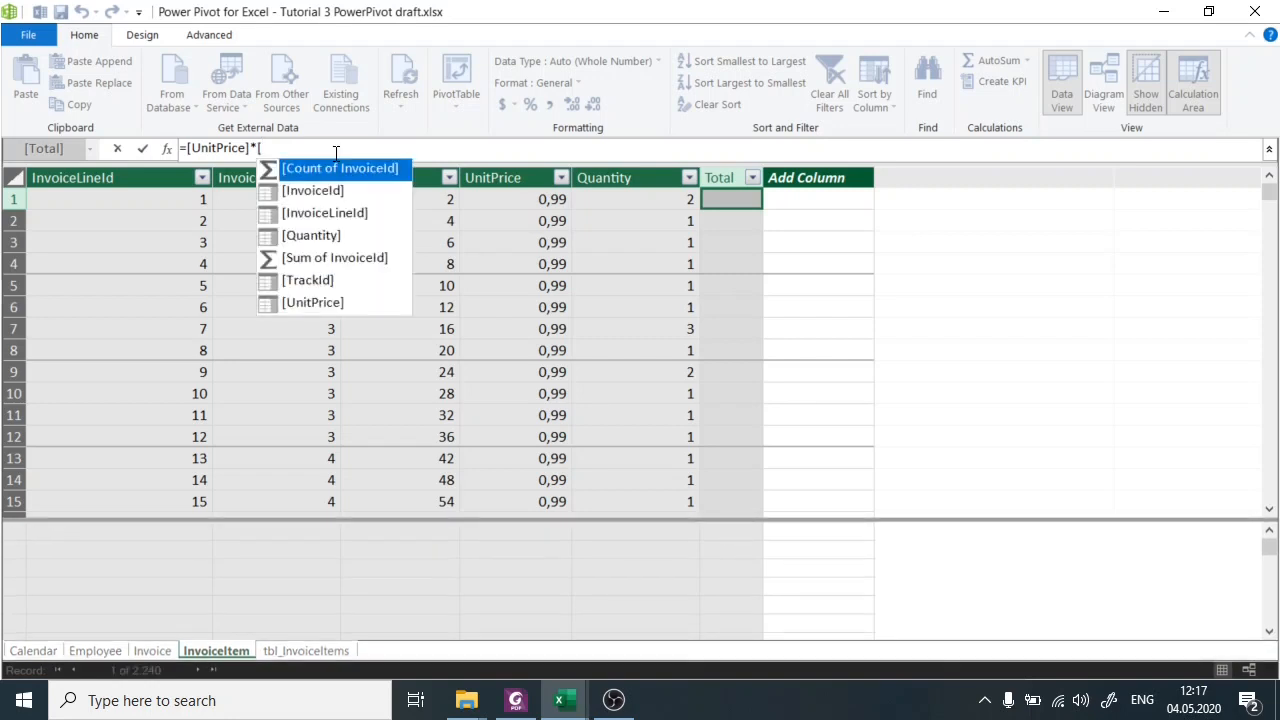
key(Down)
key(Down)
key(Down)
key(Up)
key(Up)
key(Up)
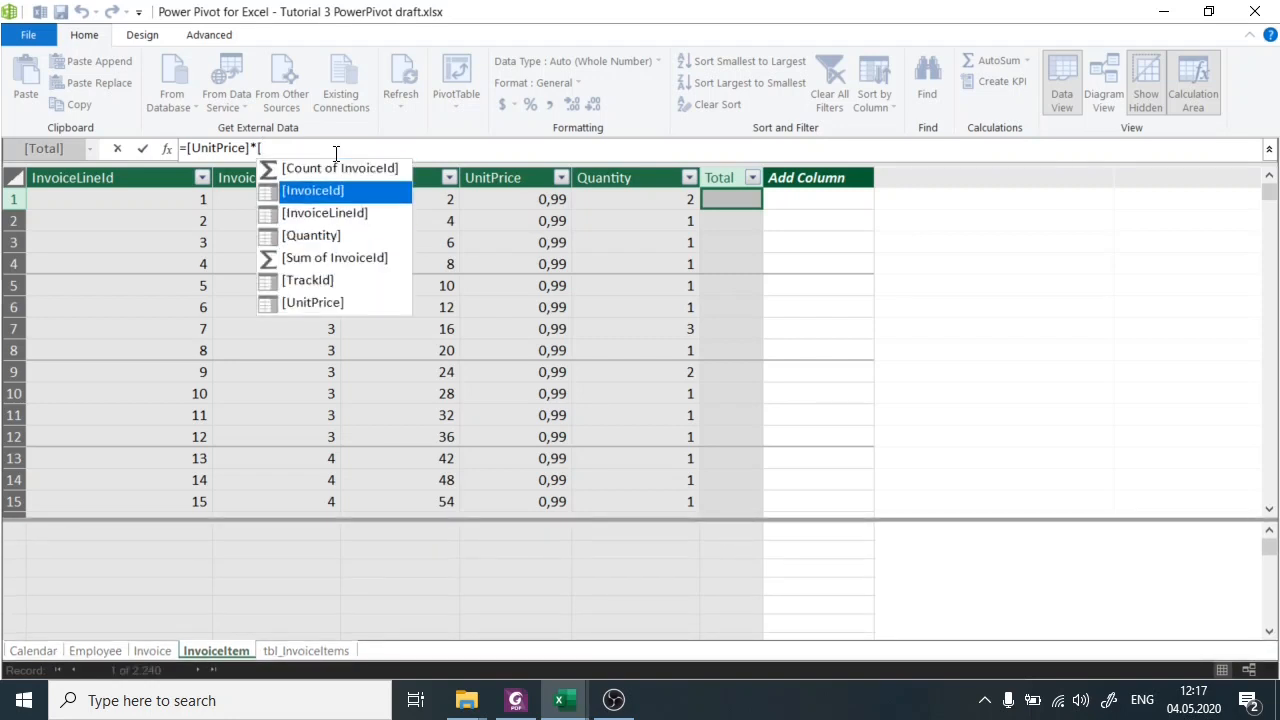
key(Down)
key(Down)
key(Down)
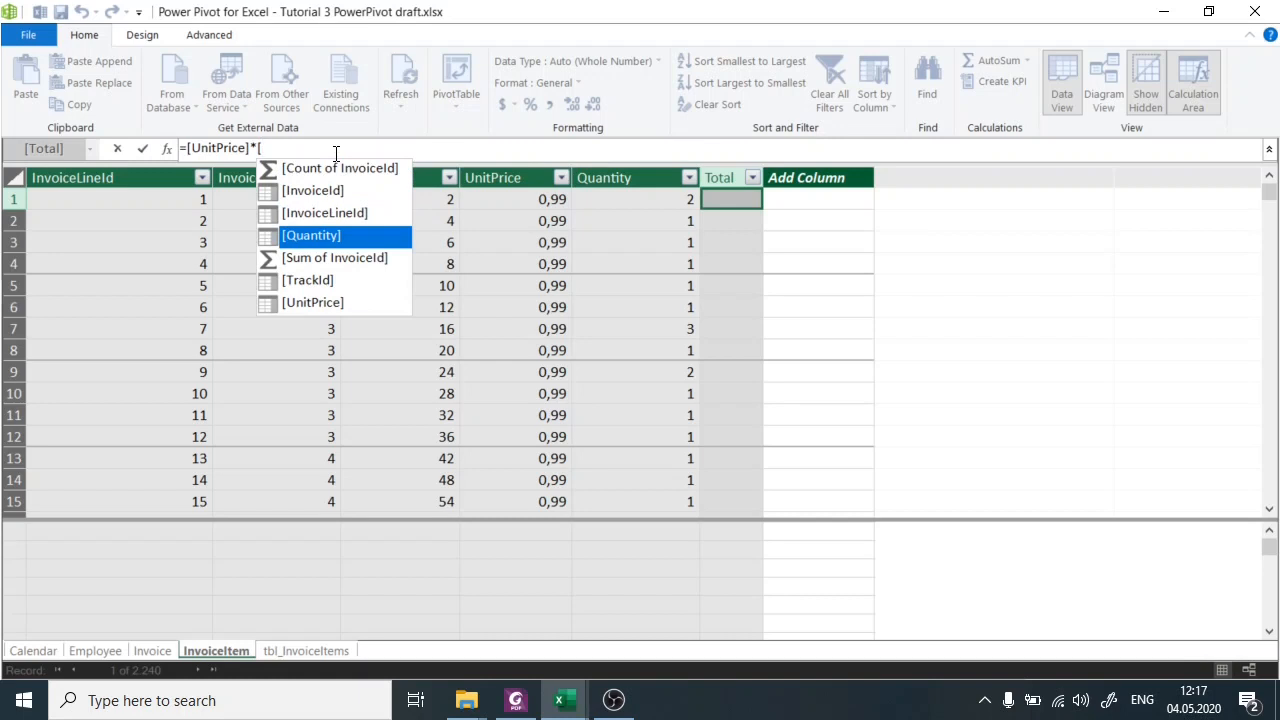
double_click(388, 243)
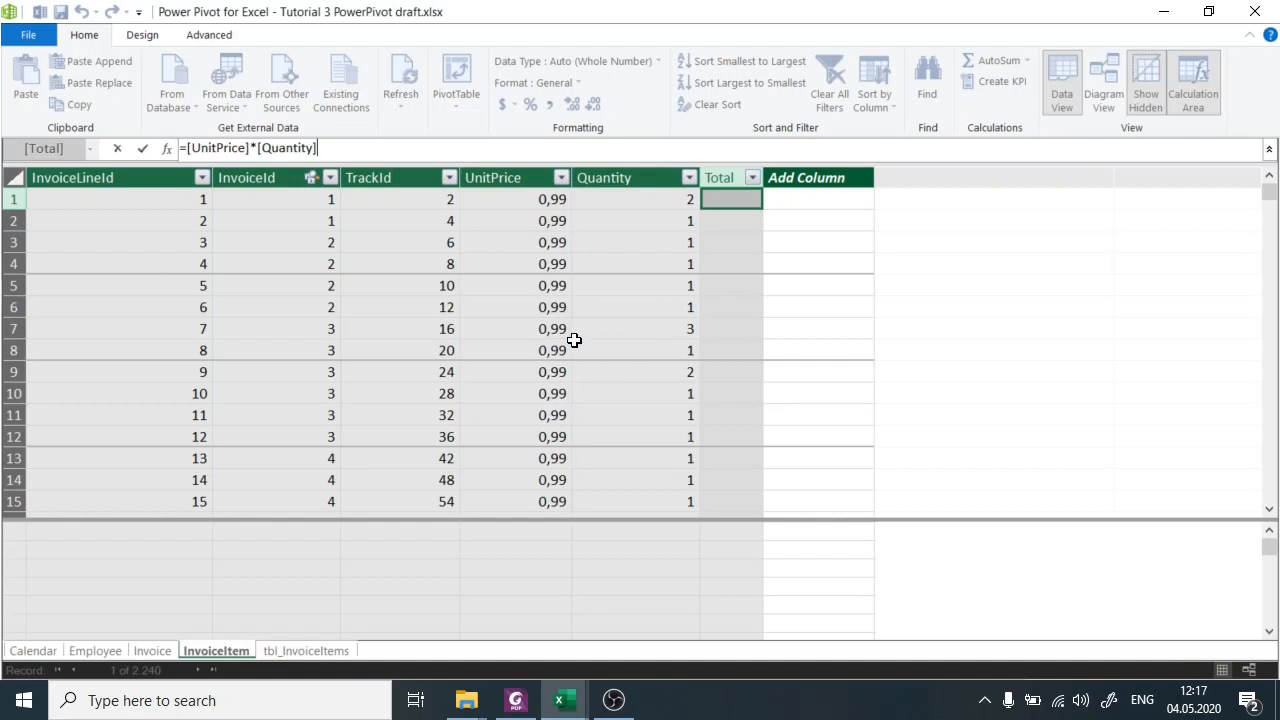
key(Return)
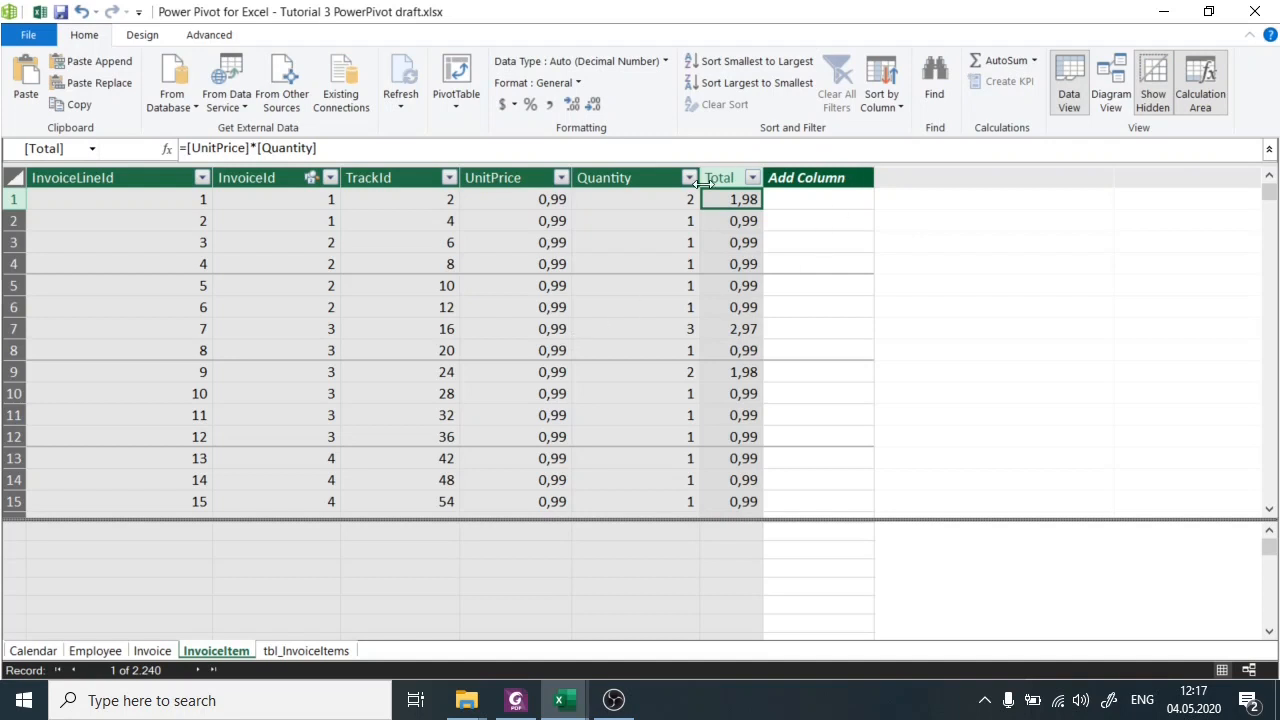
Check the calculated values in several rows of the InvoiceItem table's Total column.
click(727, 226)
click(736, 246)
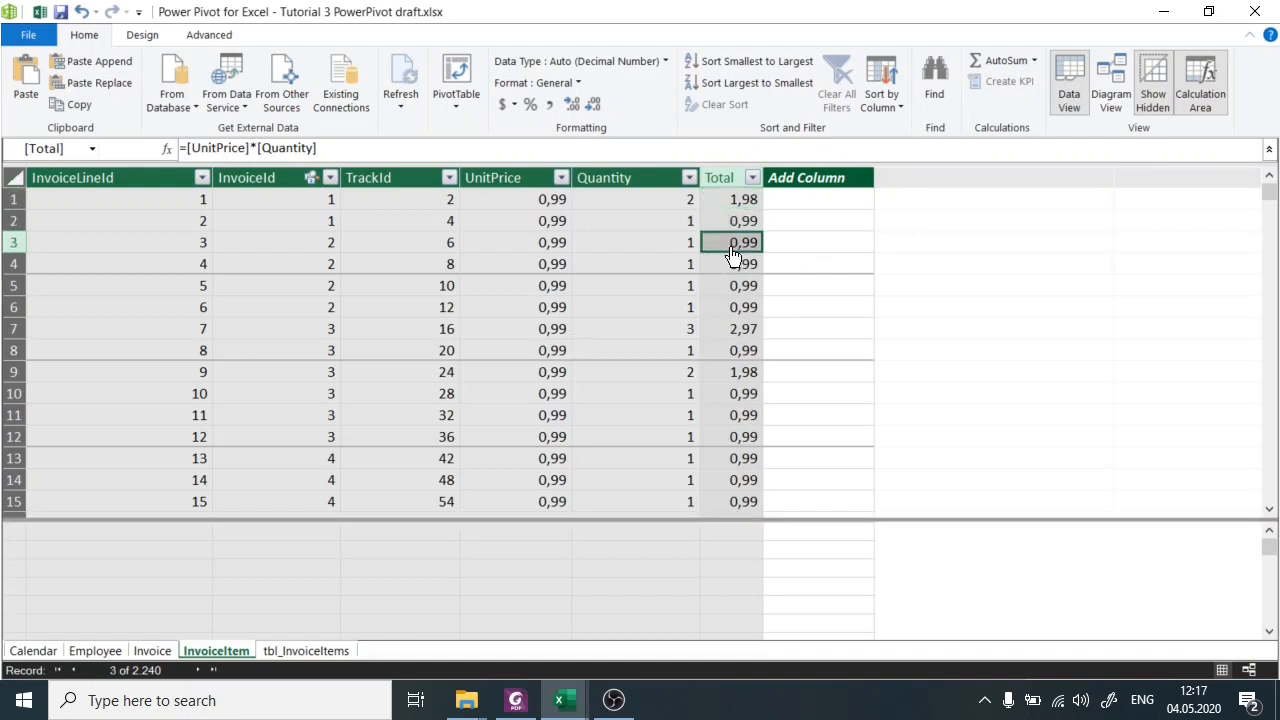
click(732, 266)
click(728, 166)
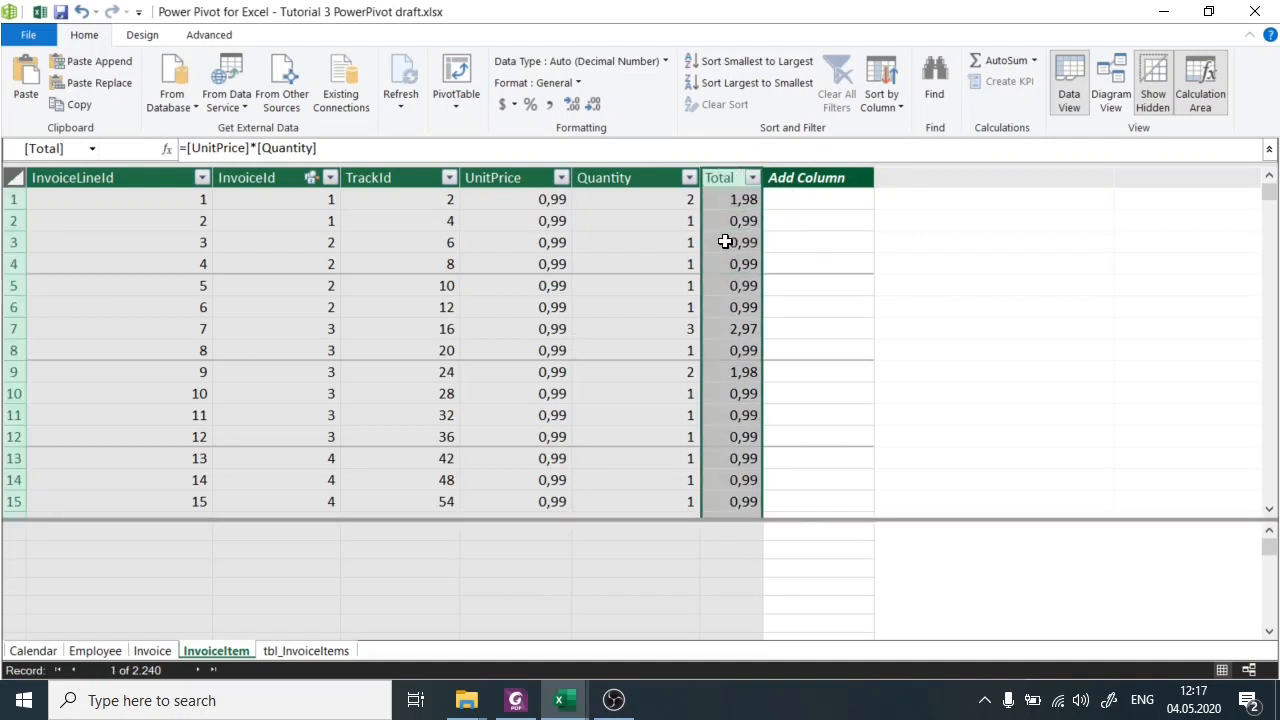
click(746, 306)
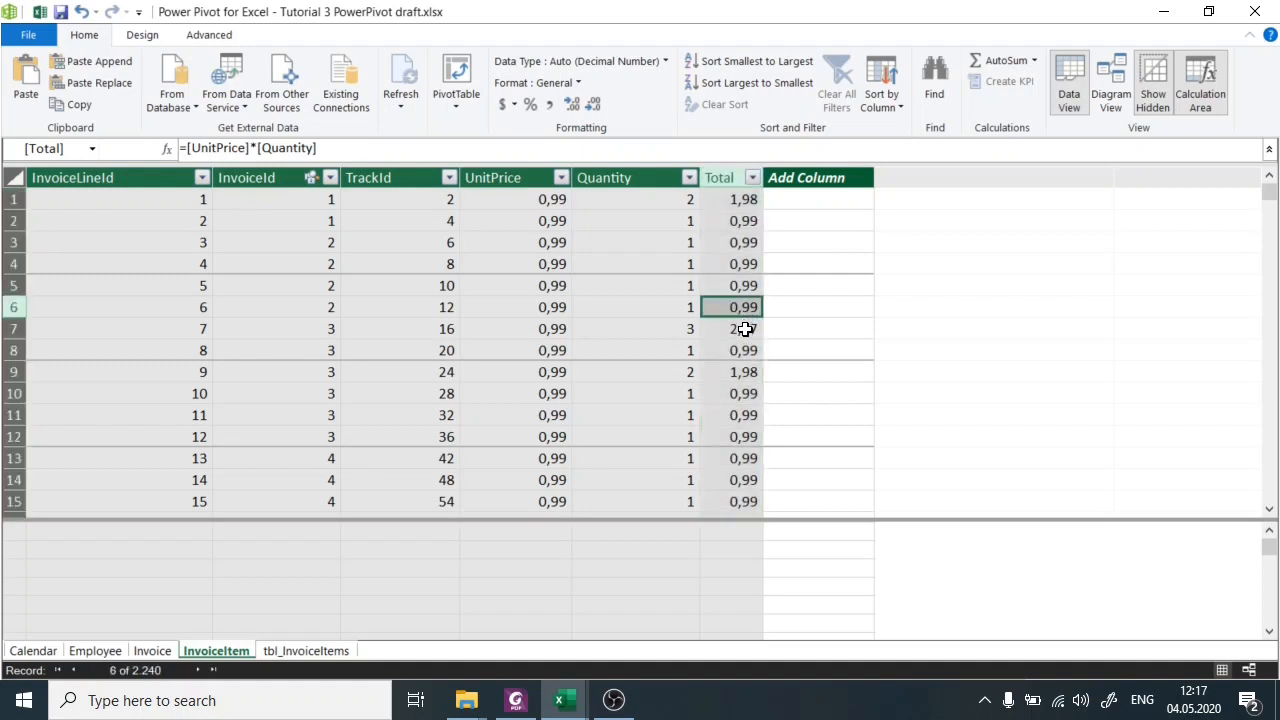
click(745, 329)
click(746, 371)
click(747, 458)
click(747, 392)
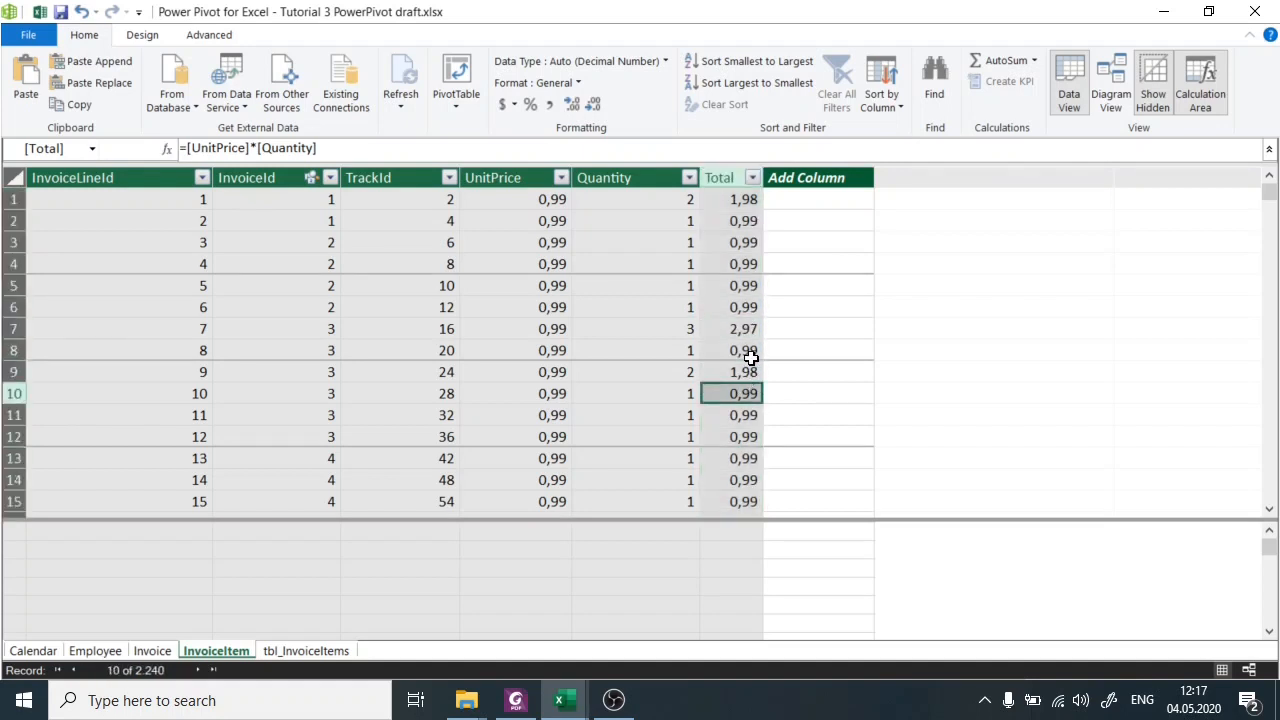
click(750, 353)
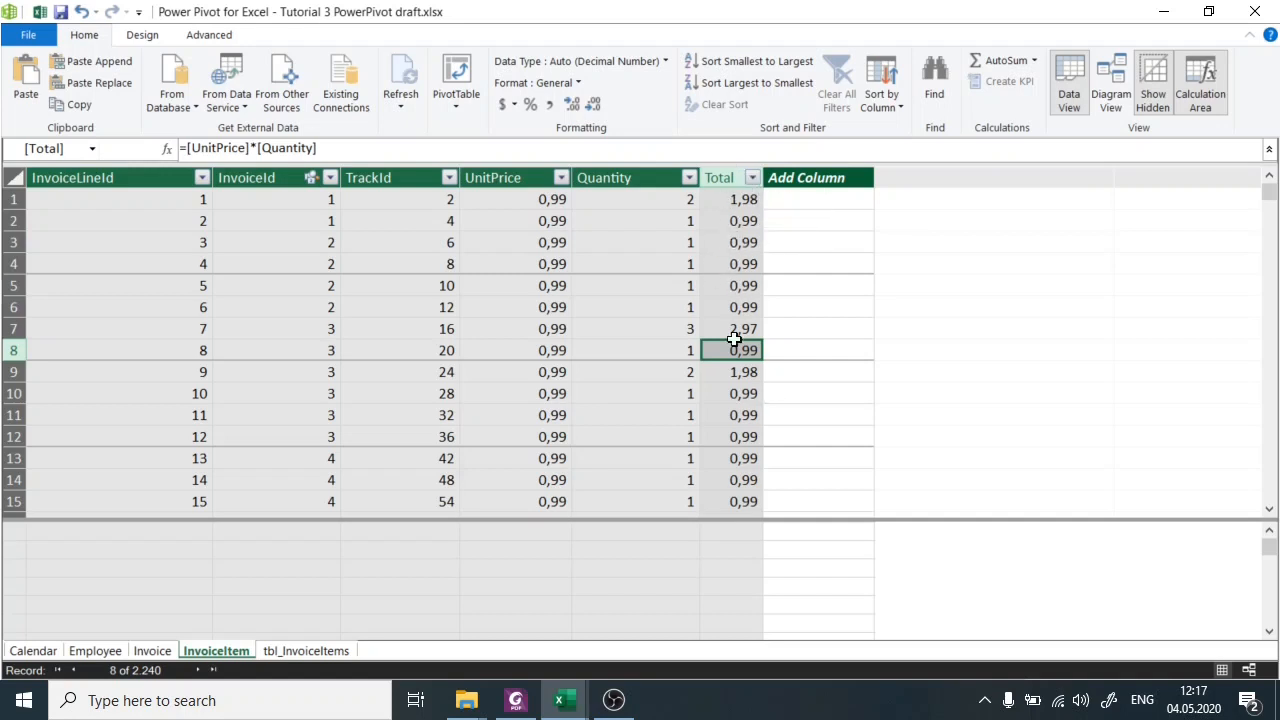
Review the whole Total column, comparing the totals in rows 1, 7 and 13 with their unit prices and quantities.
click(741, 170)
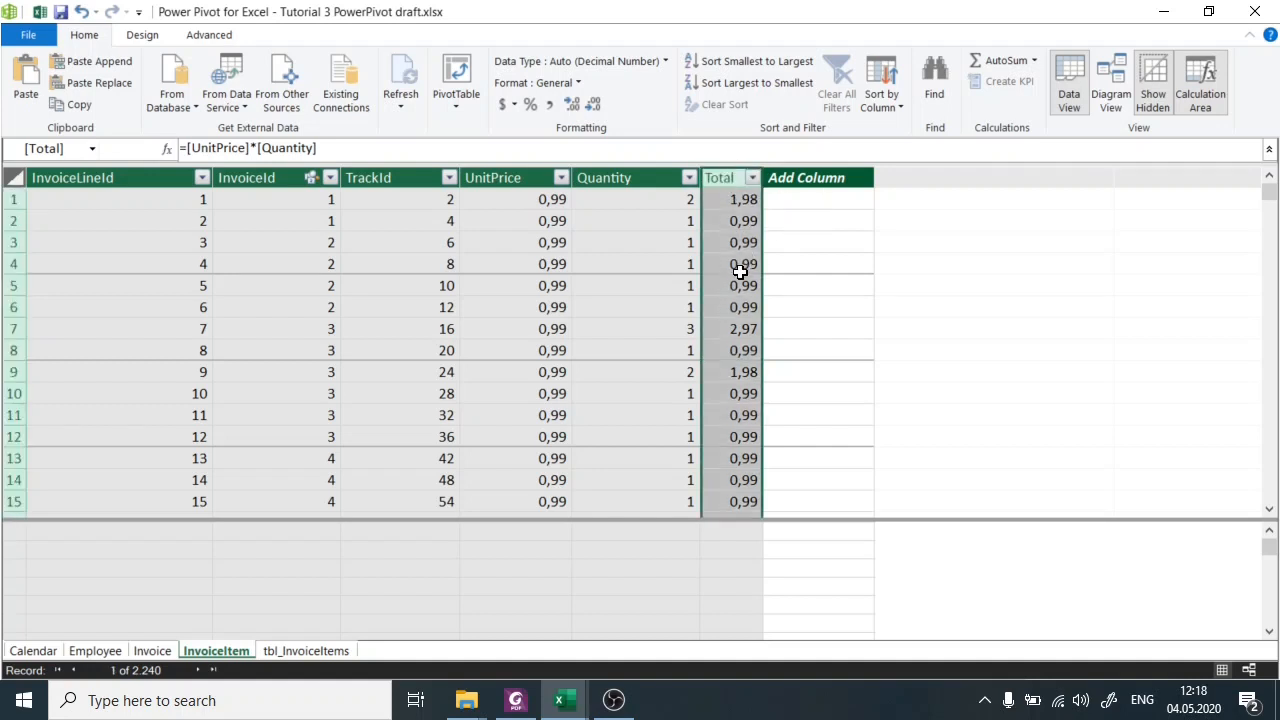
click(747, 330)
click(728, 459)
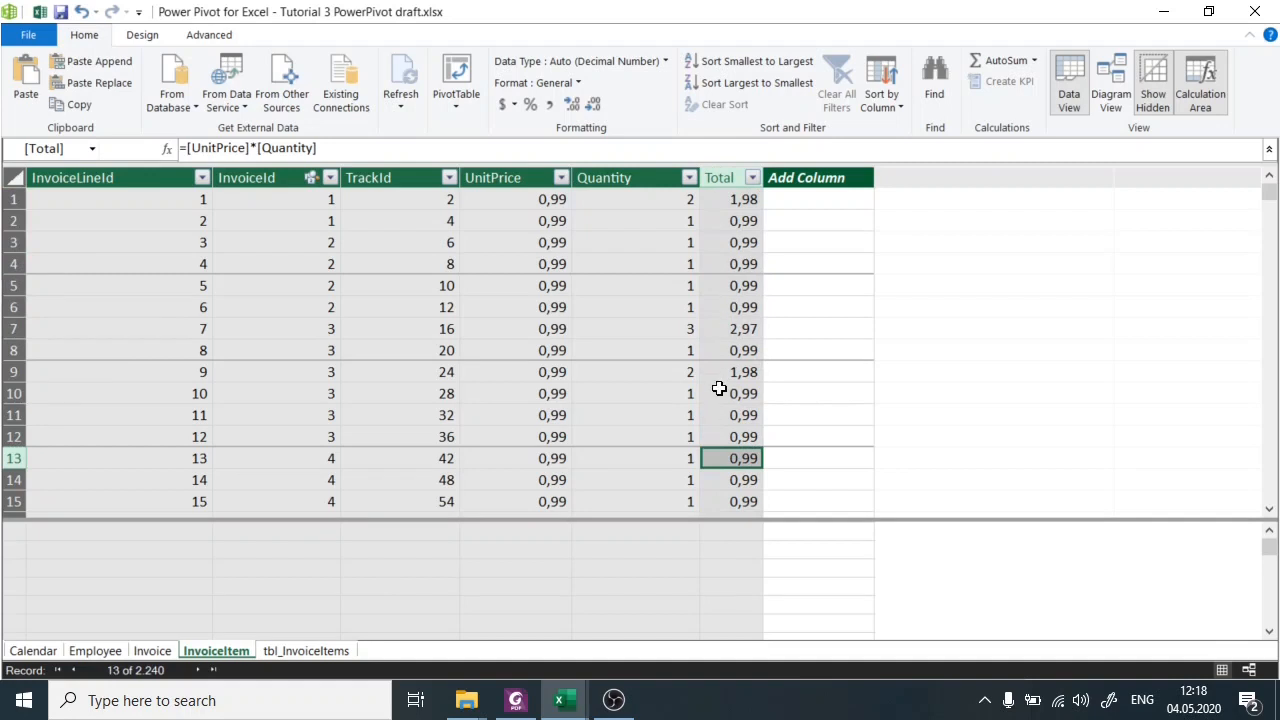
click(740, 199)
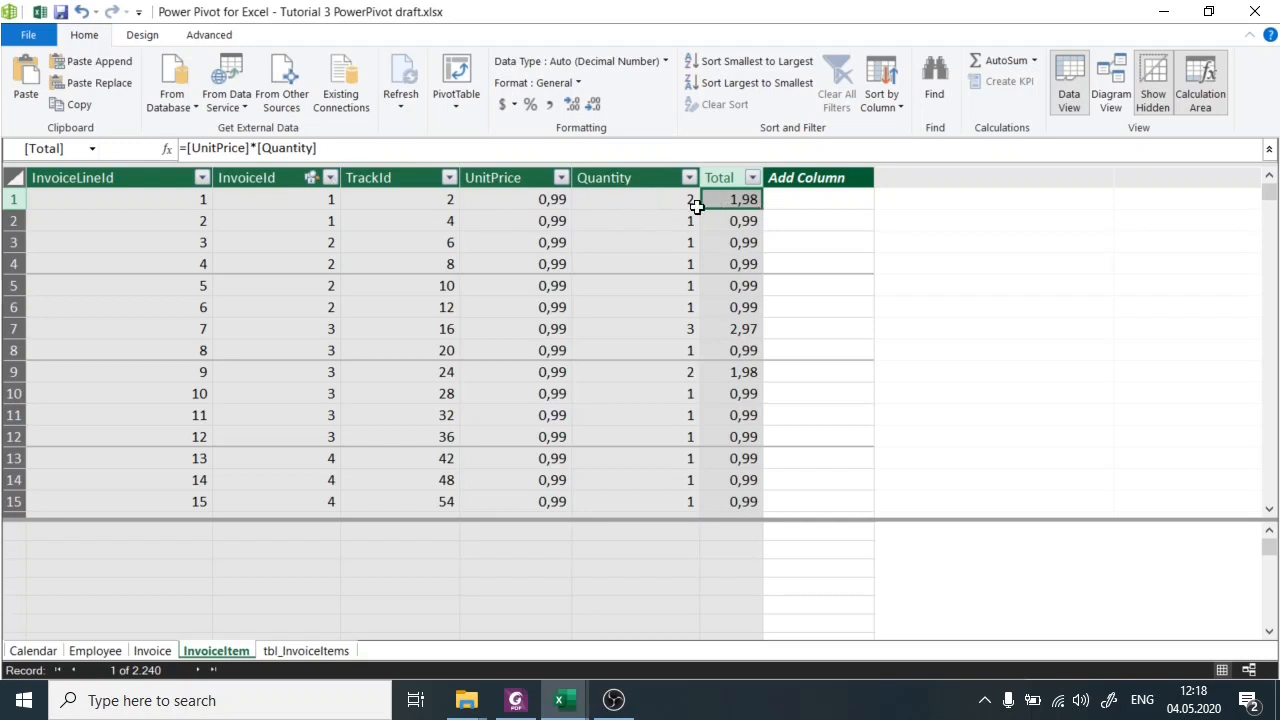
click(740, 331)
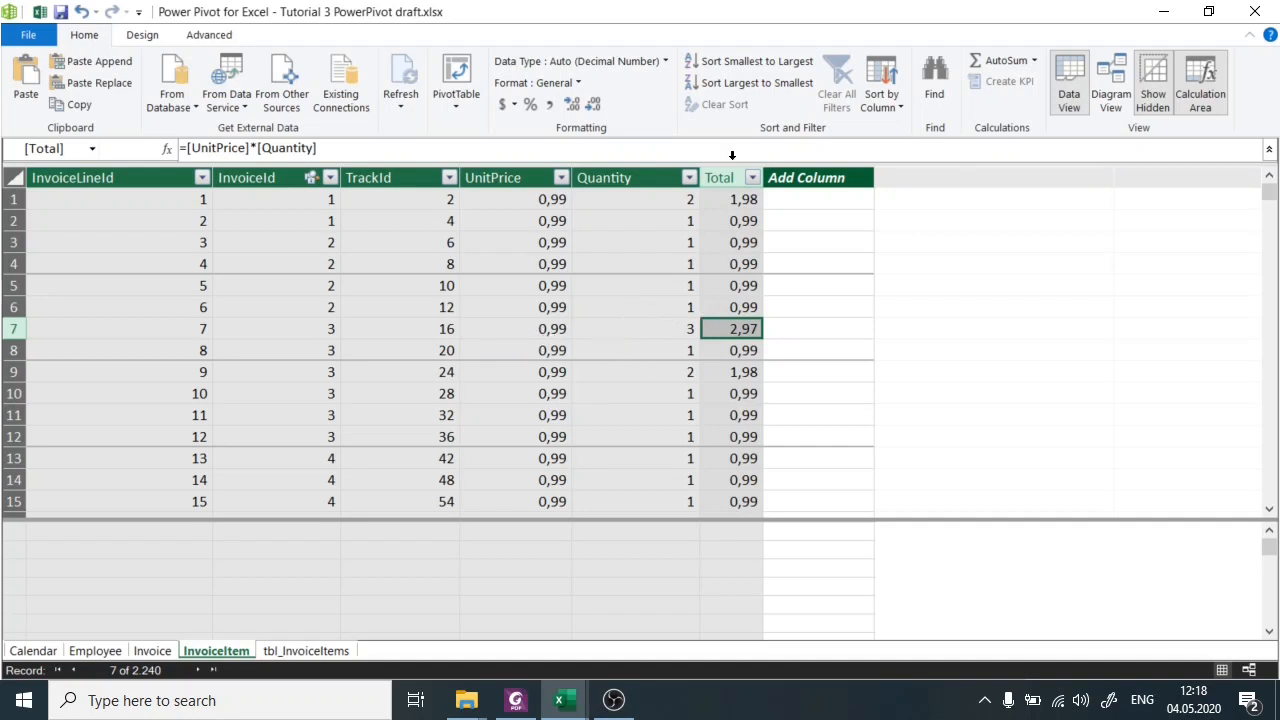
click(732, 167)
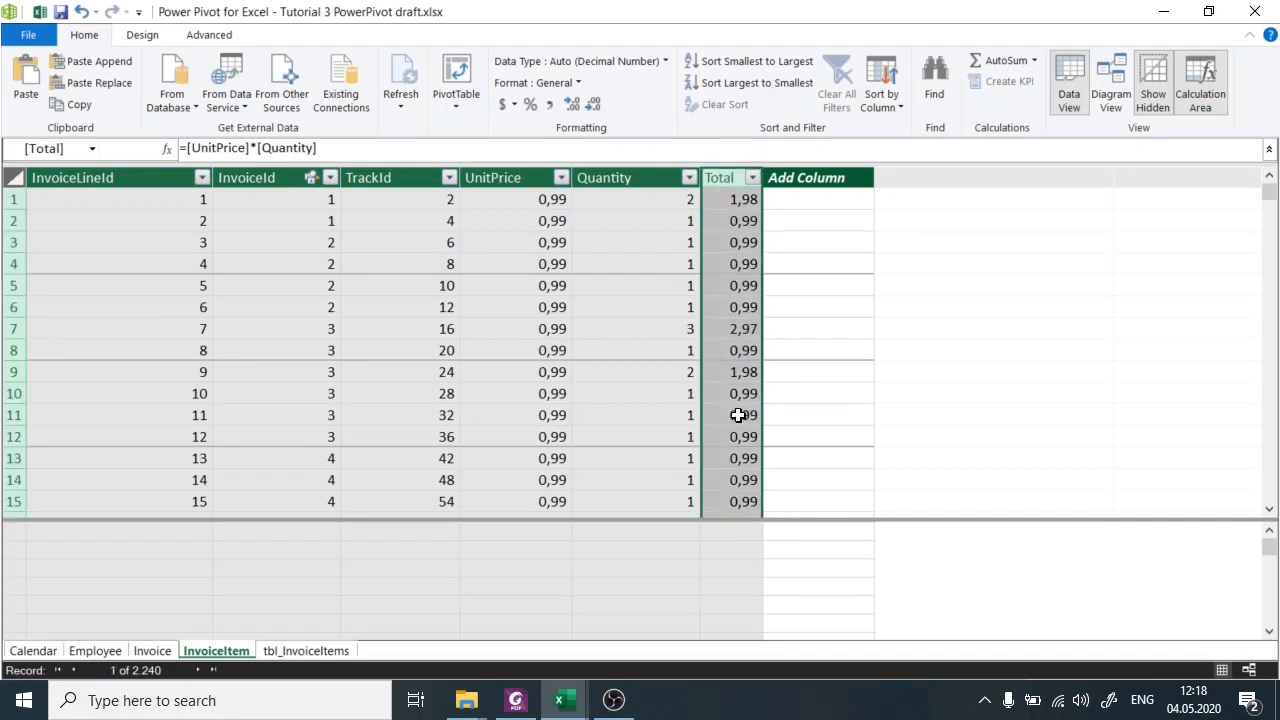
drag(695, 523, 694, 582)
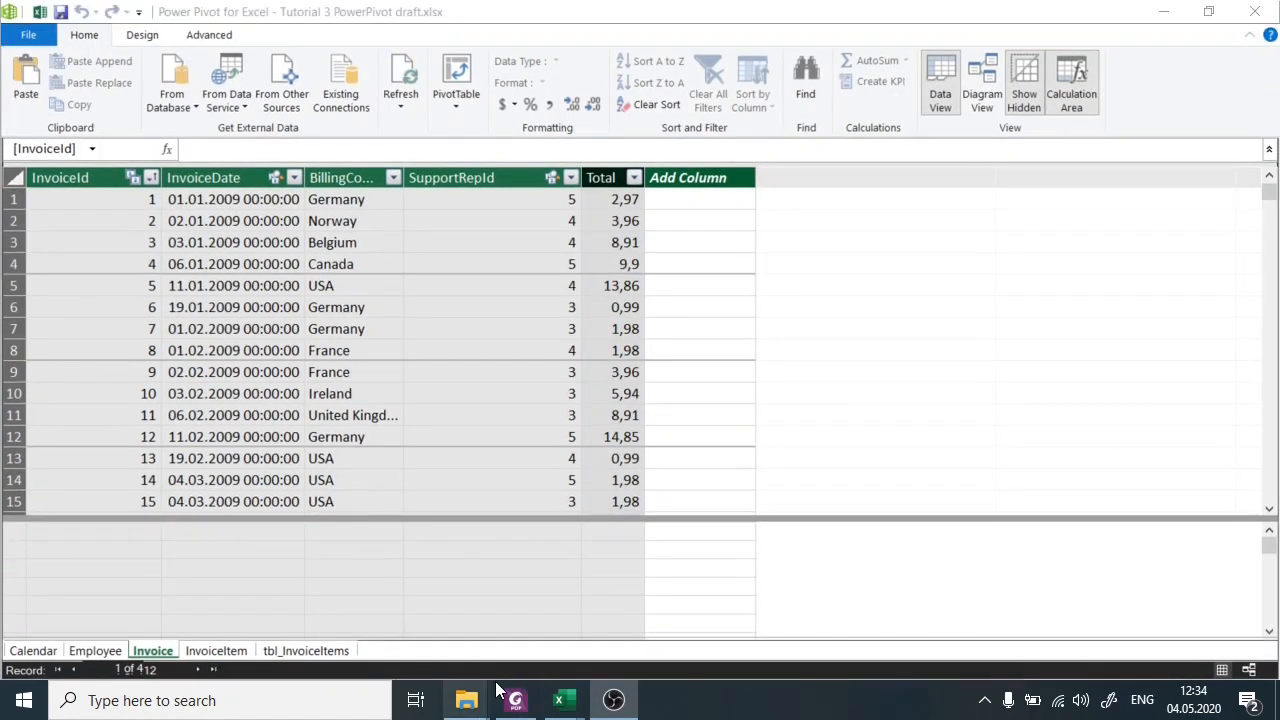
Read the calculated column tasks on the exercise page in Foxit PhantomPDF, and return to the Power Pivot window.
click(507, 697)
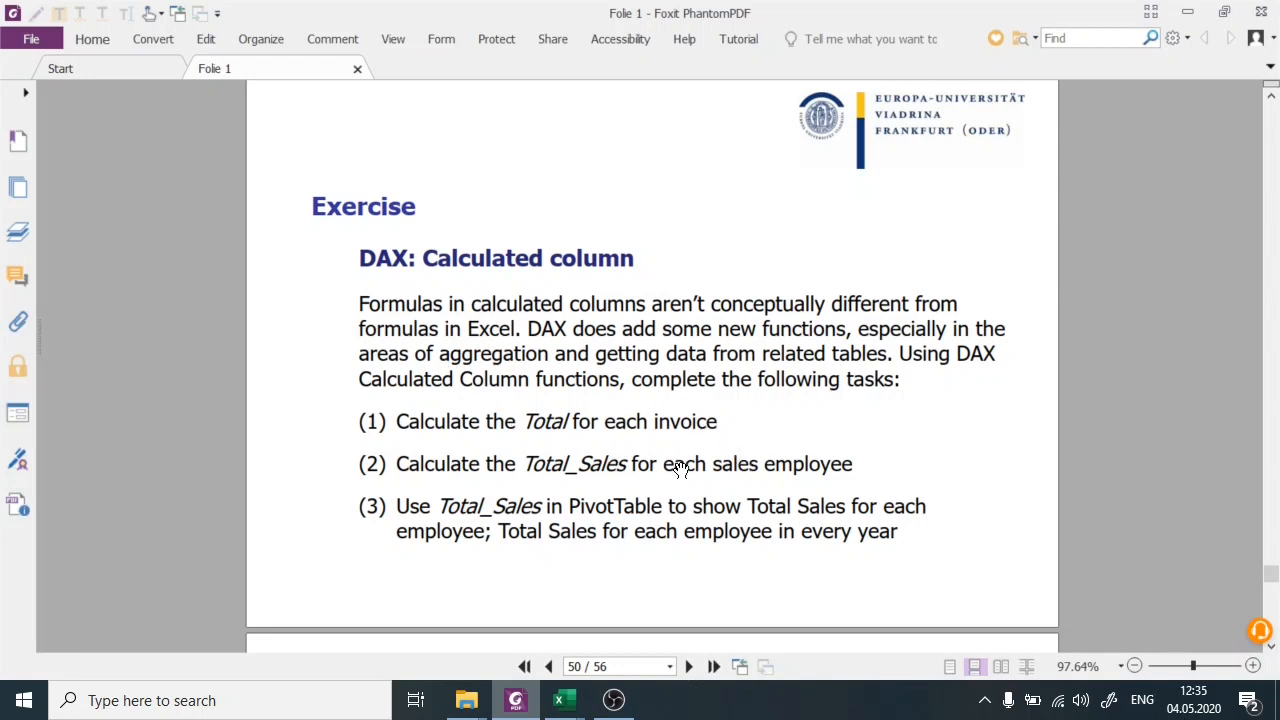
mouse_move(563, 700)
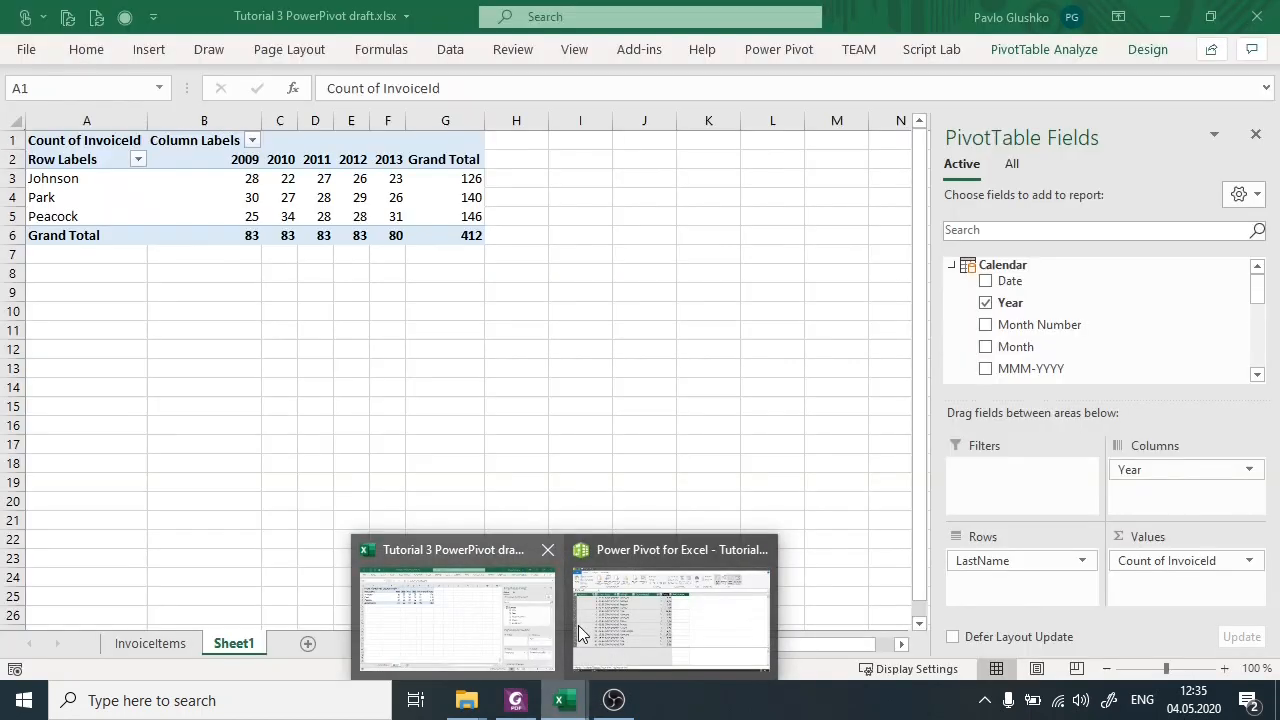
click(700, 630)
Add a new column named Total_Sales after the LastName column in the Employee table.
click(104, 648)
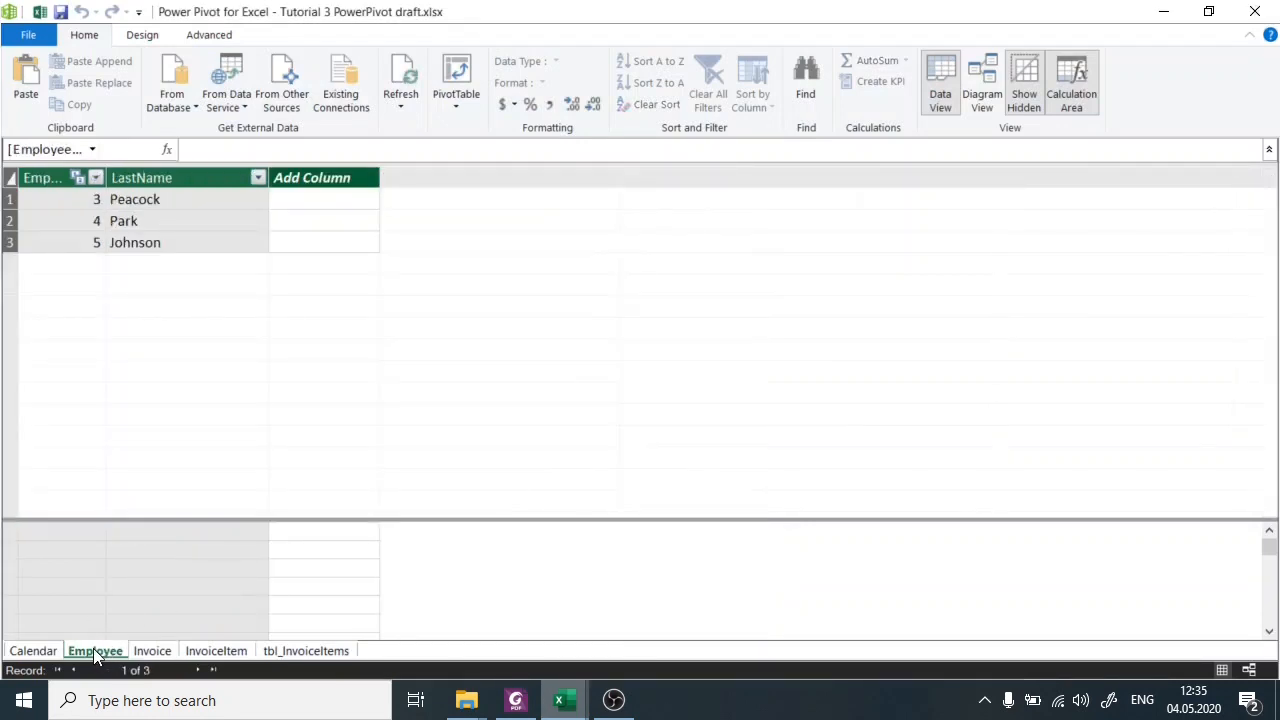
double_click(349, 180)
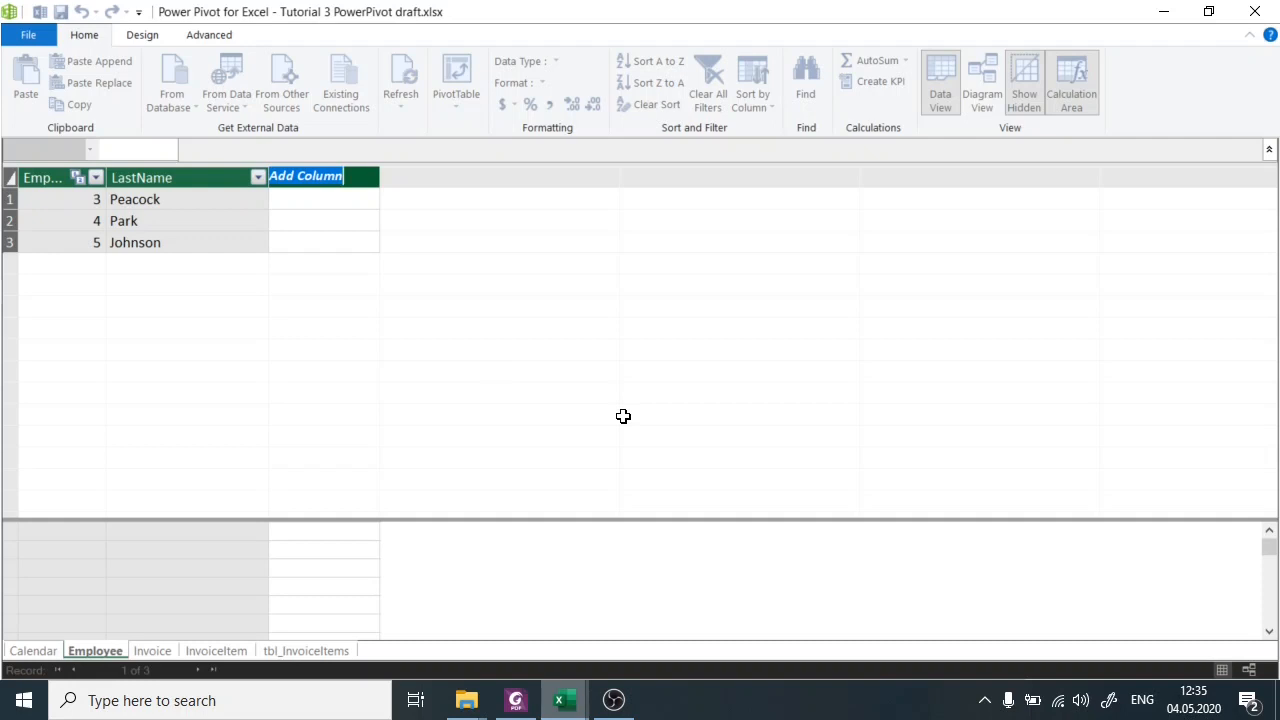
text(Total_Sal)
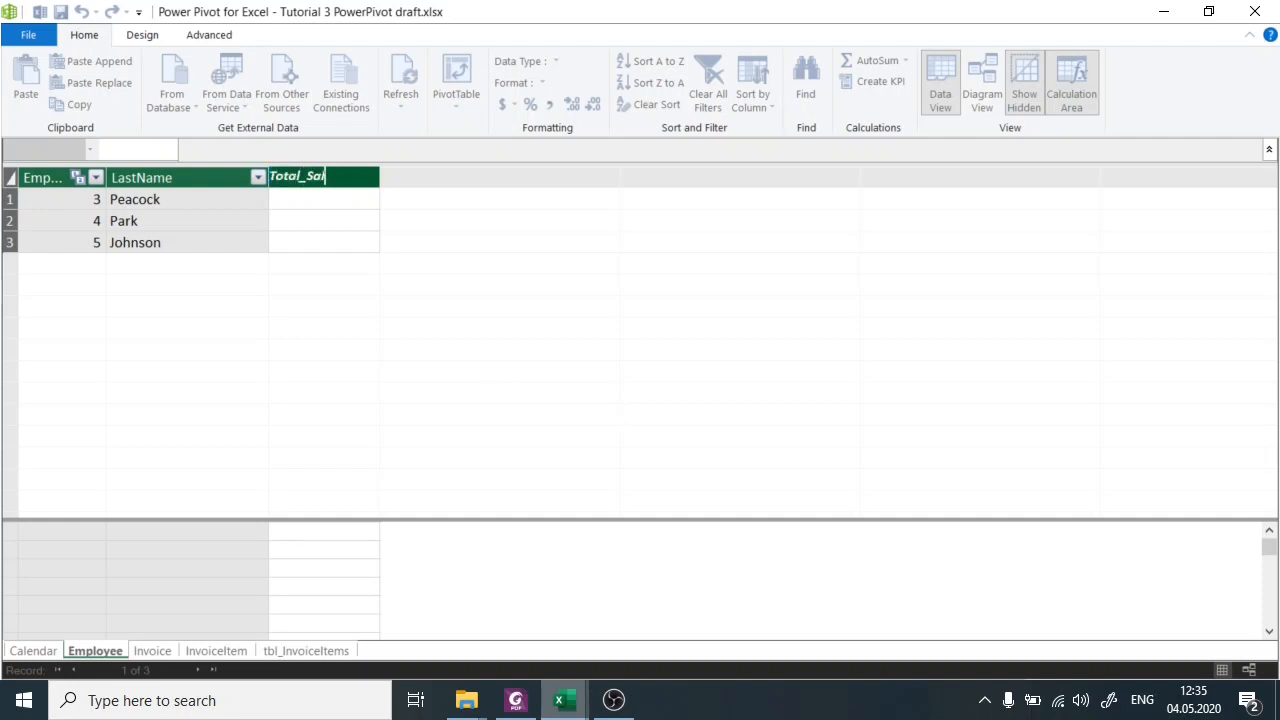
text(es)
key(Return)
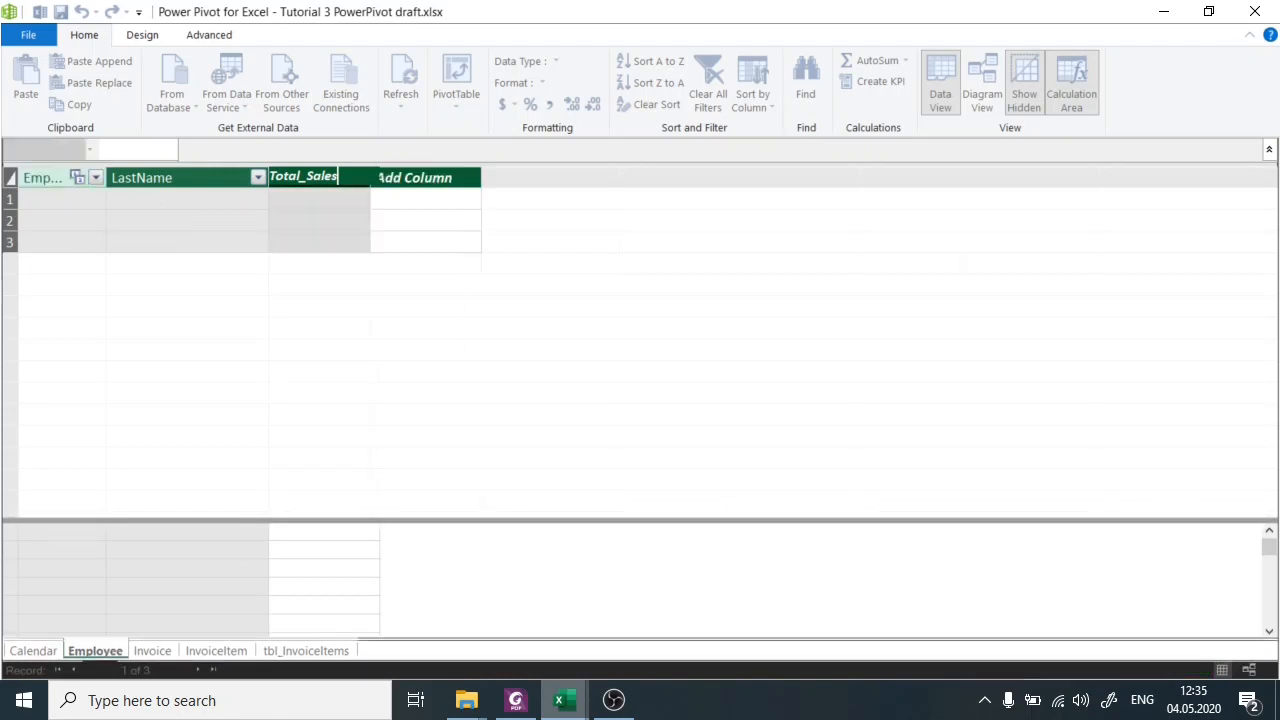
Examine the first two records of the Invoice table and the SupportRepId assigned to each.
click(151, 658)
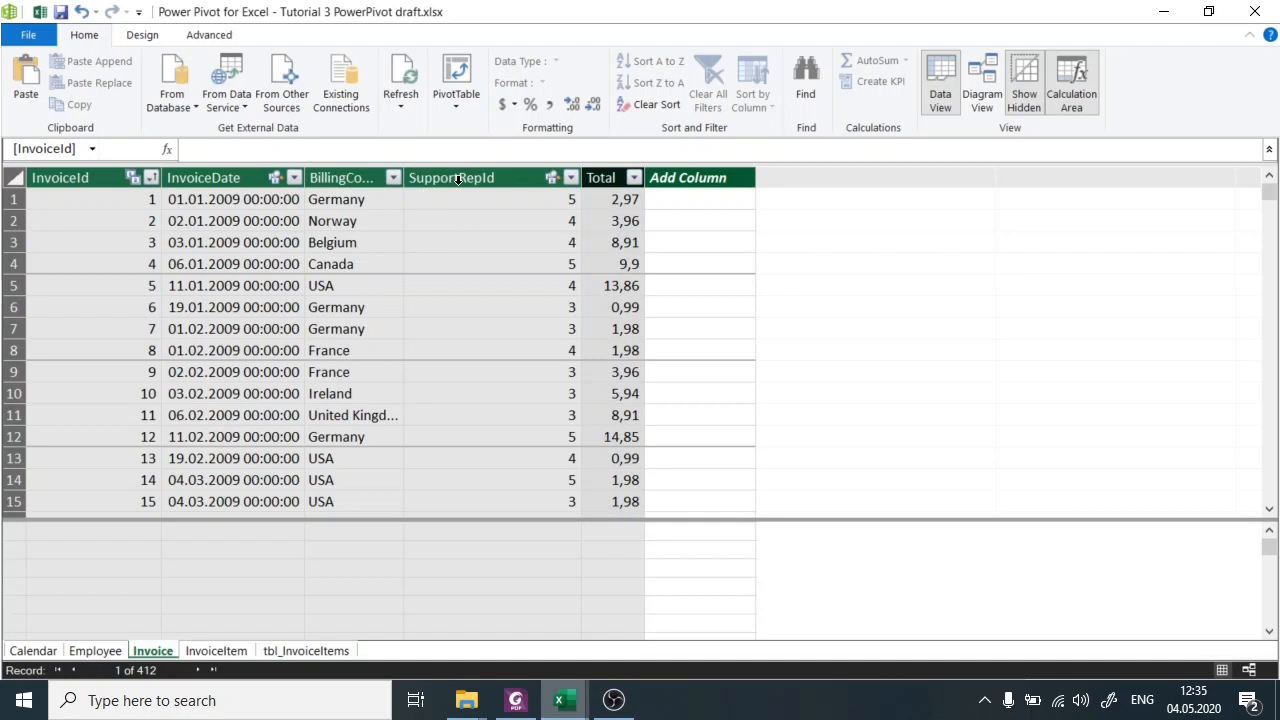
click(459, 210)
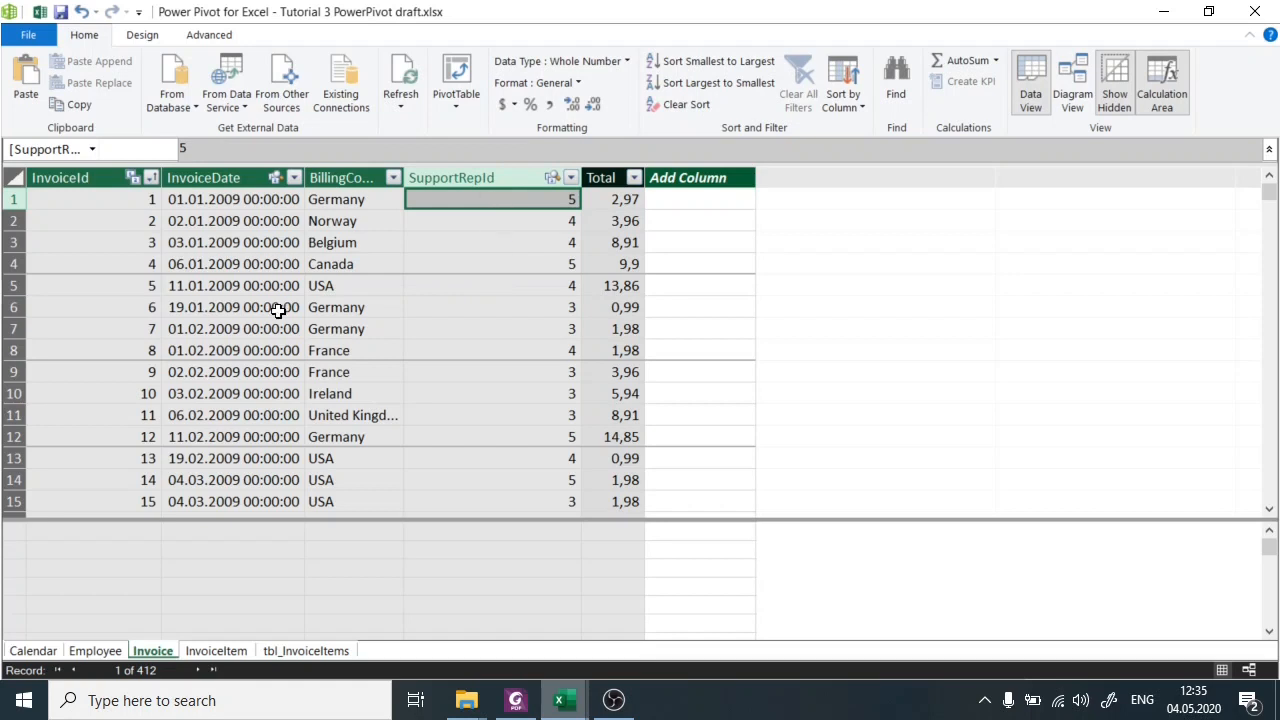
click(12, 199)
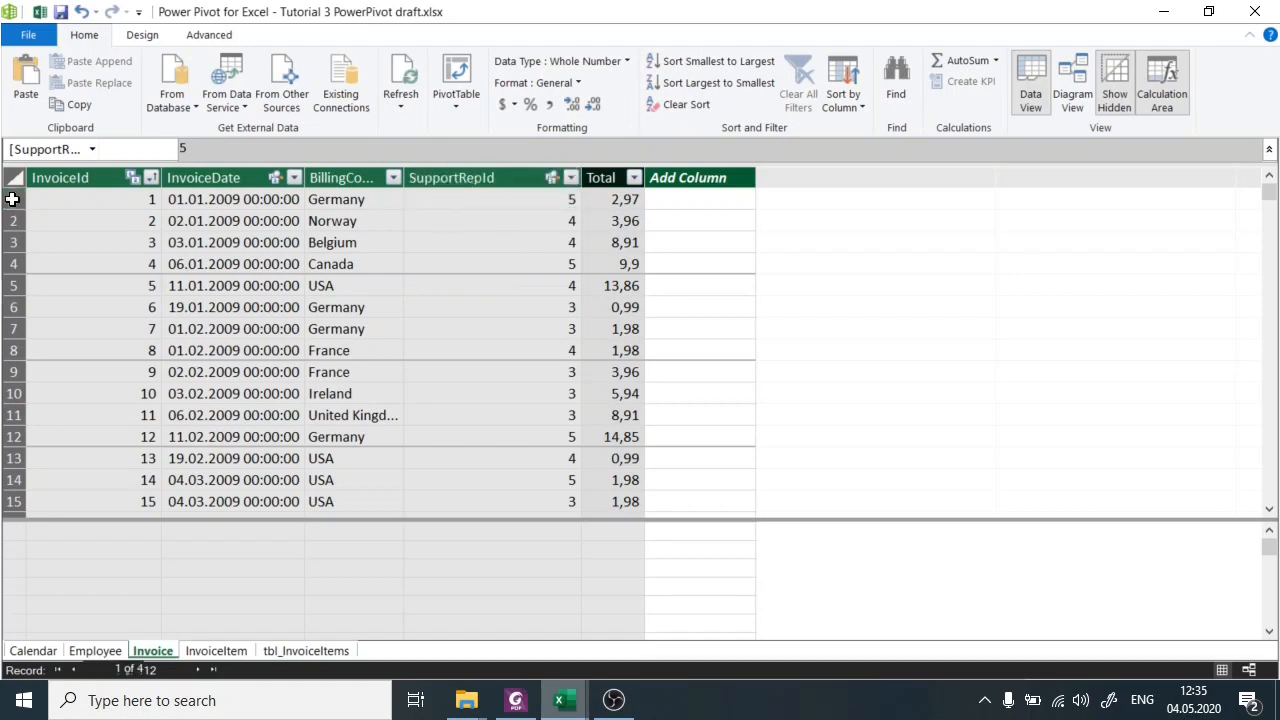
click(525, 201)
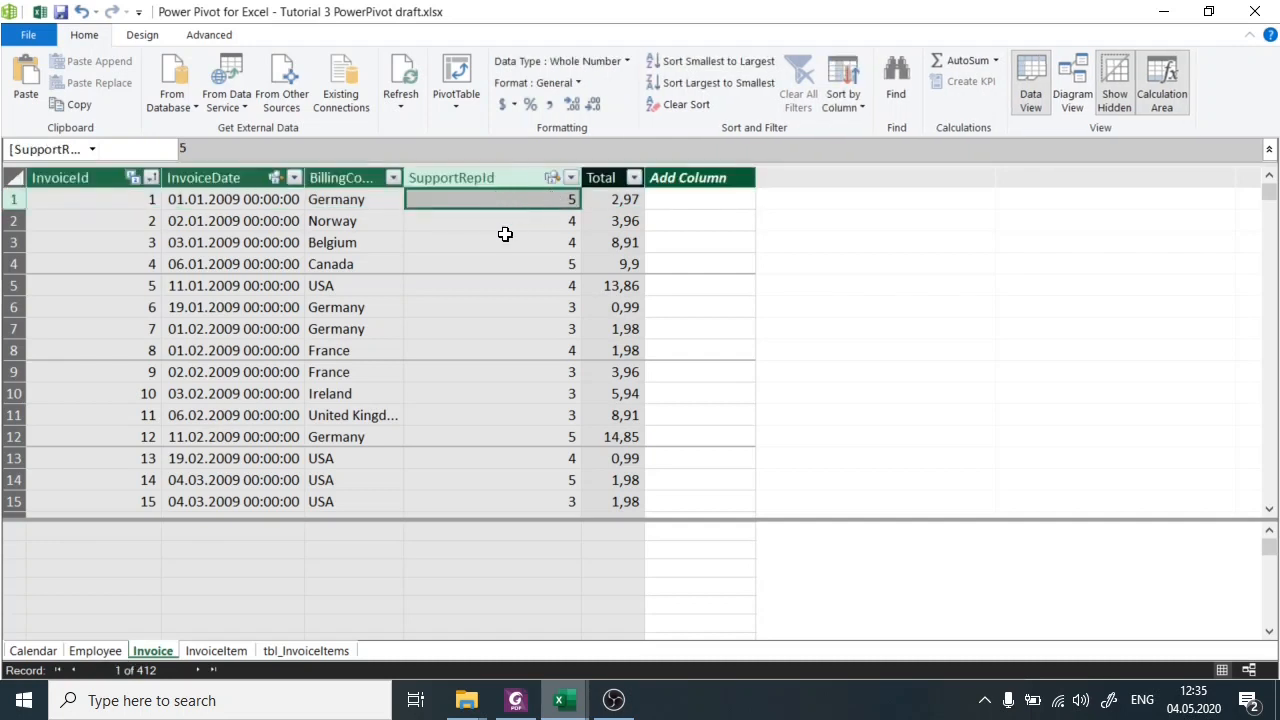
click(12, 221)
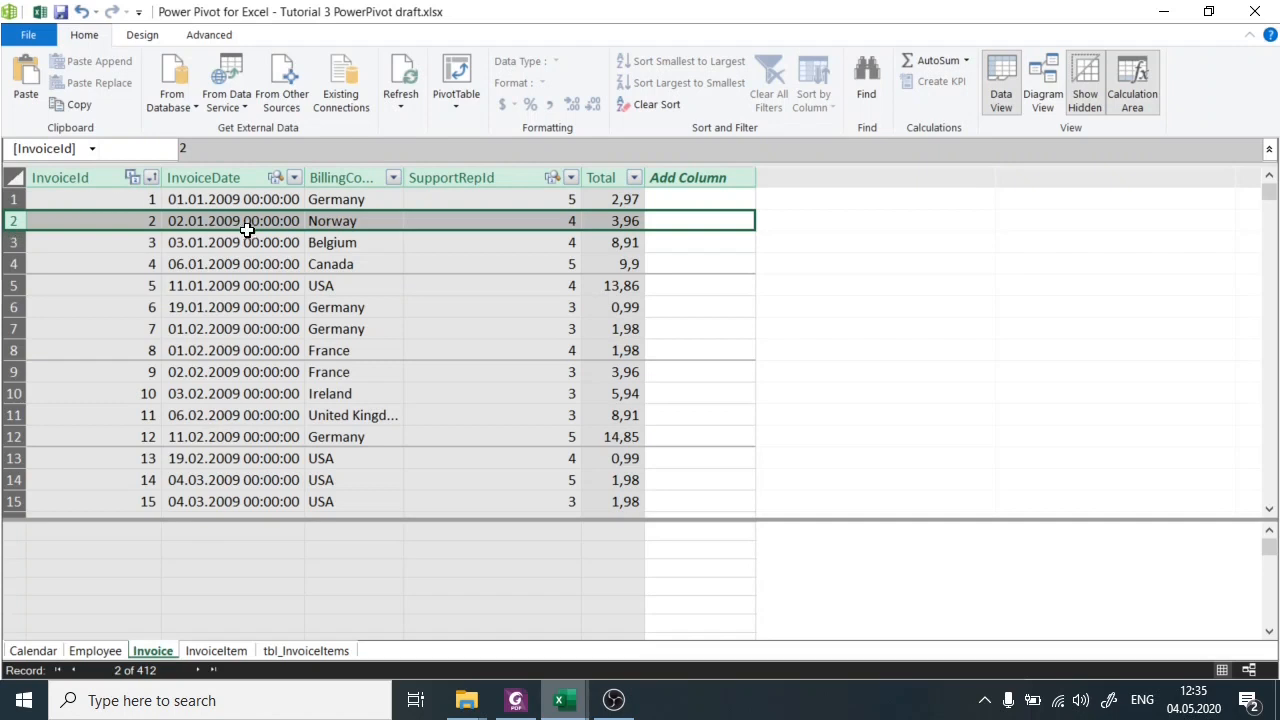
click(490, 221)
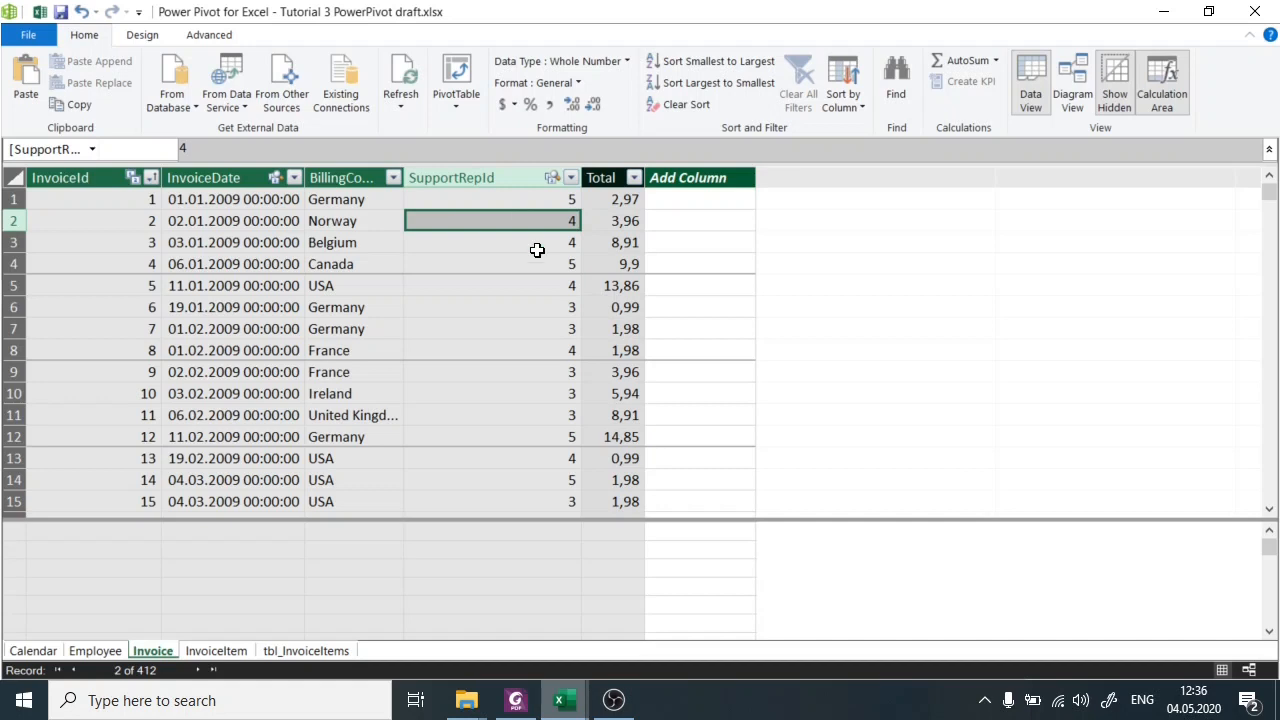
Check the first invoice's SupportRepId and the Total column's formula in the Invoice table.
click(529, 199)
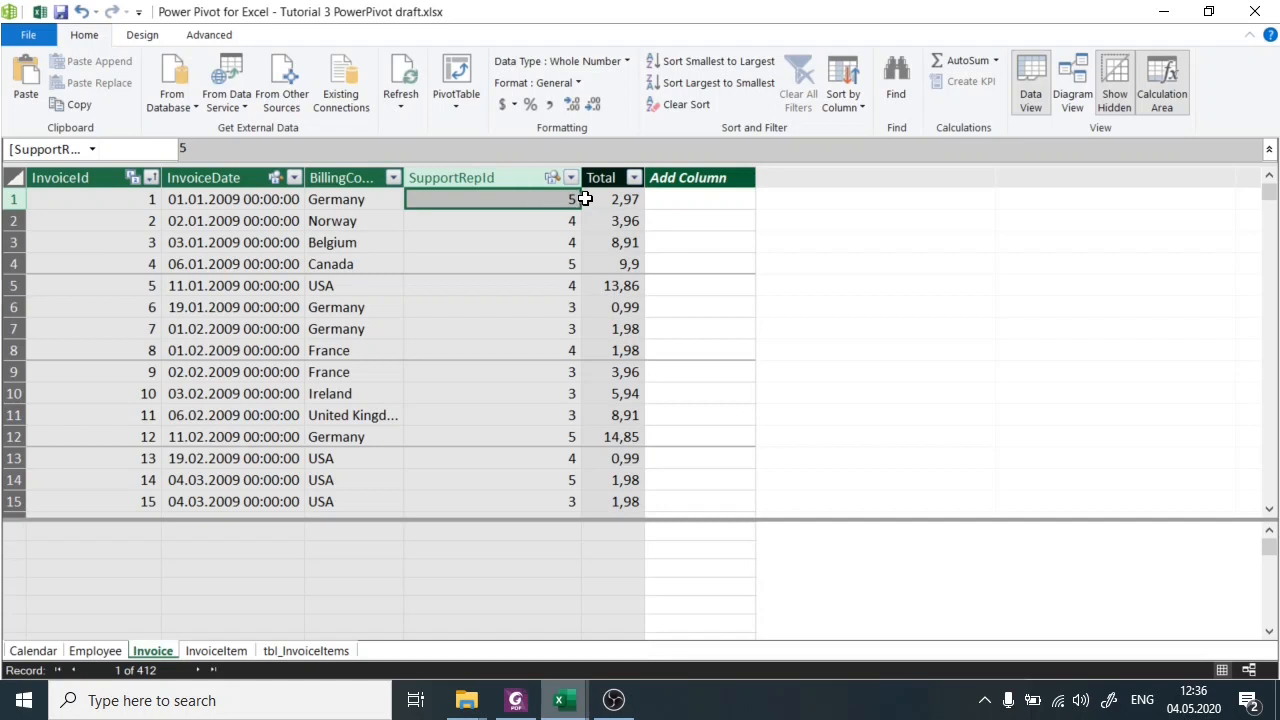
click(612, 176)
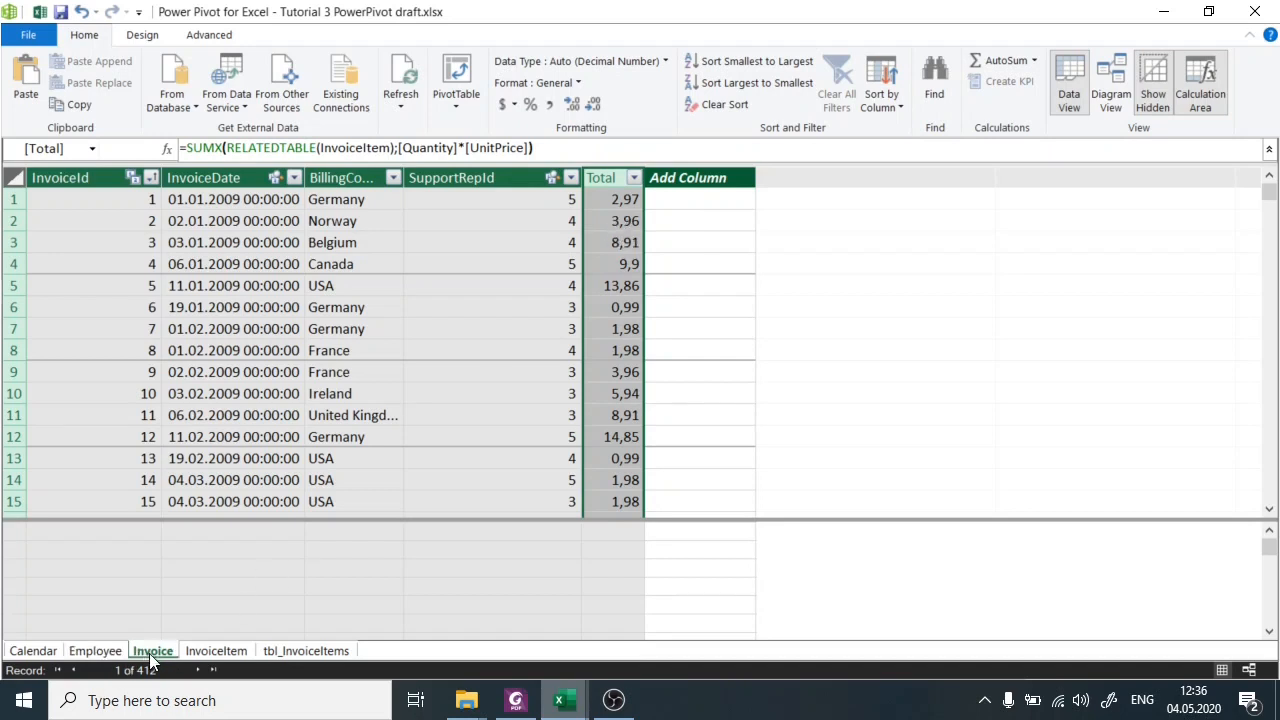
click(514, 197)
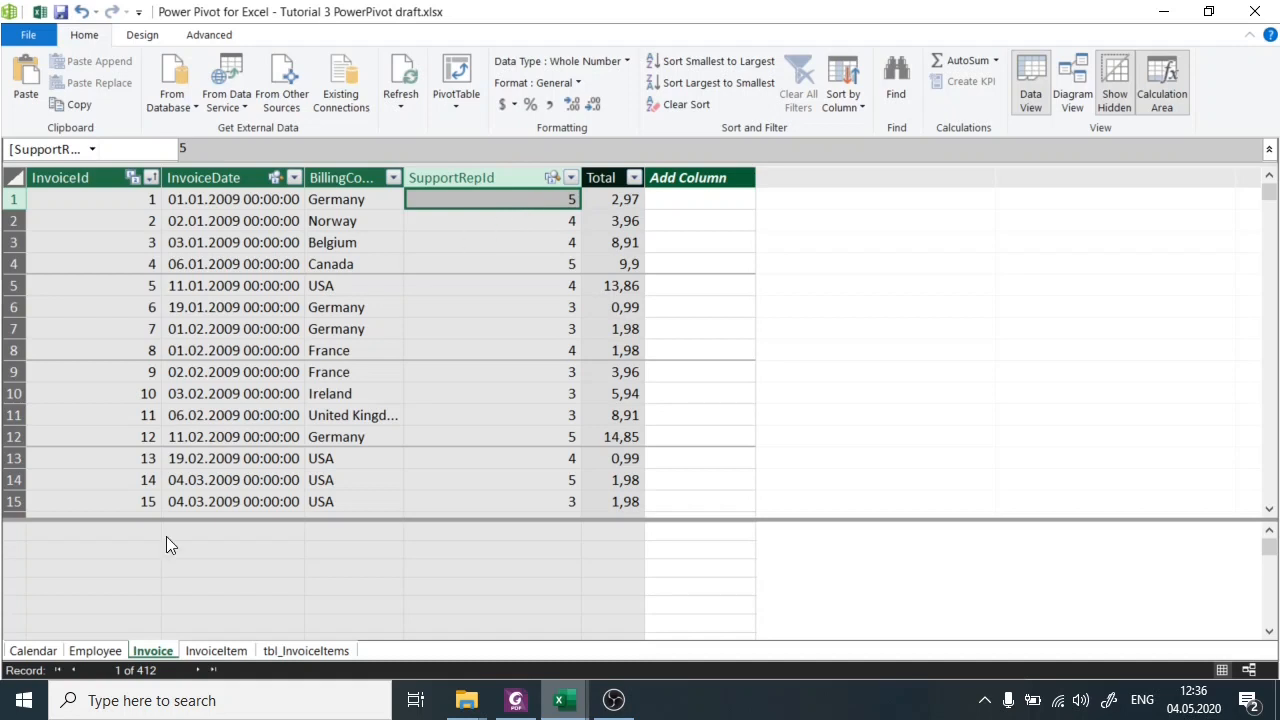
Calculate Total_Sales in the Employee table with the formula =SUMX(RELATEDTABLE(Invoice);[Total]).
click(107, 654)
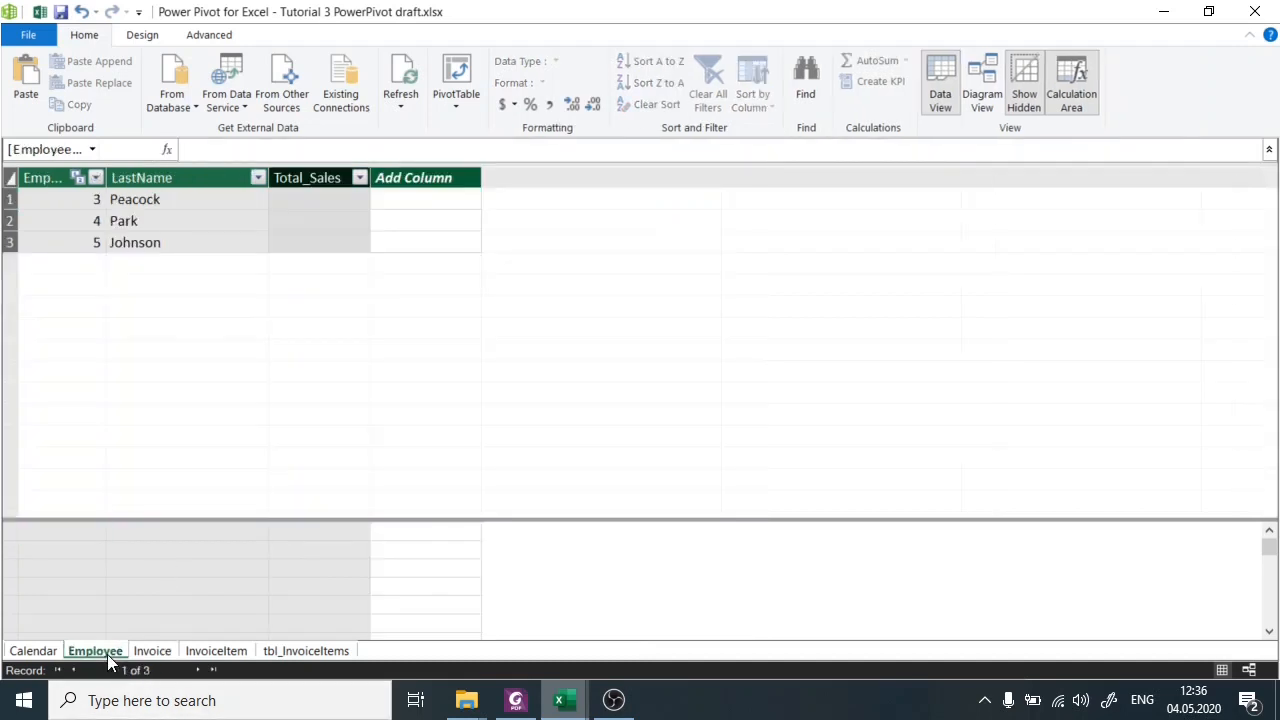
click(312, 203)
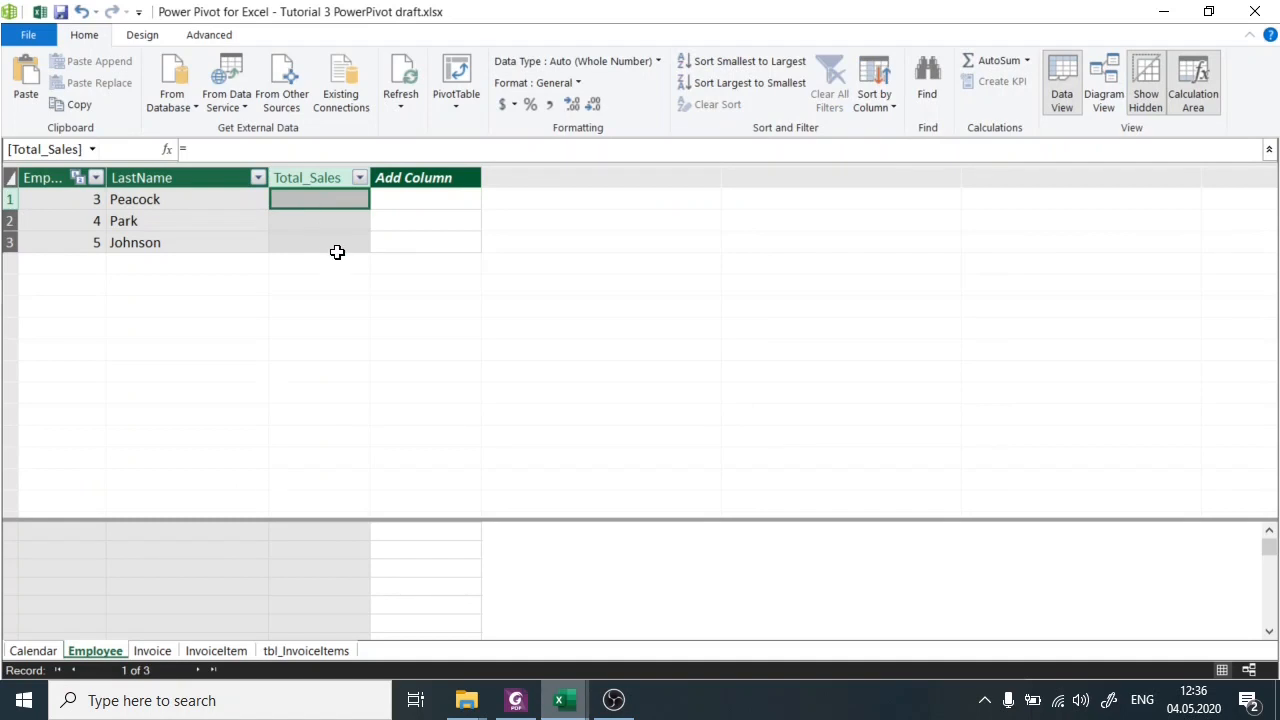
click(311, 148)
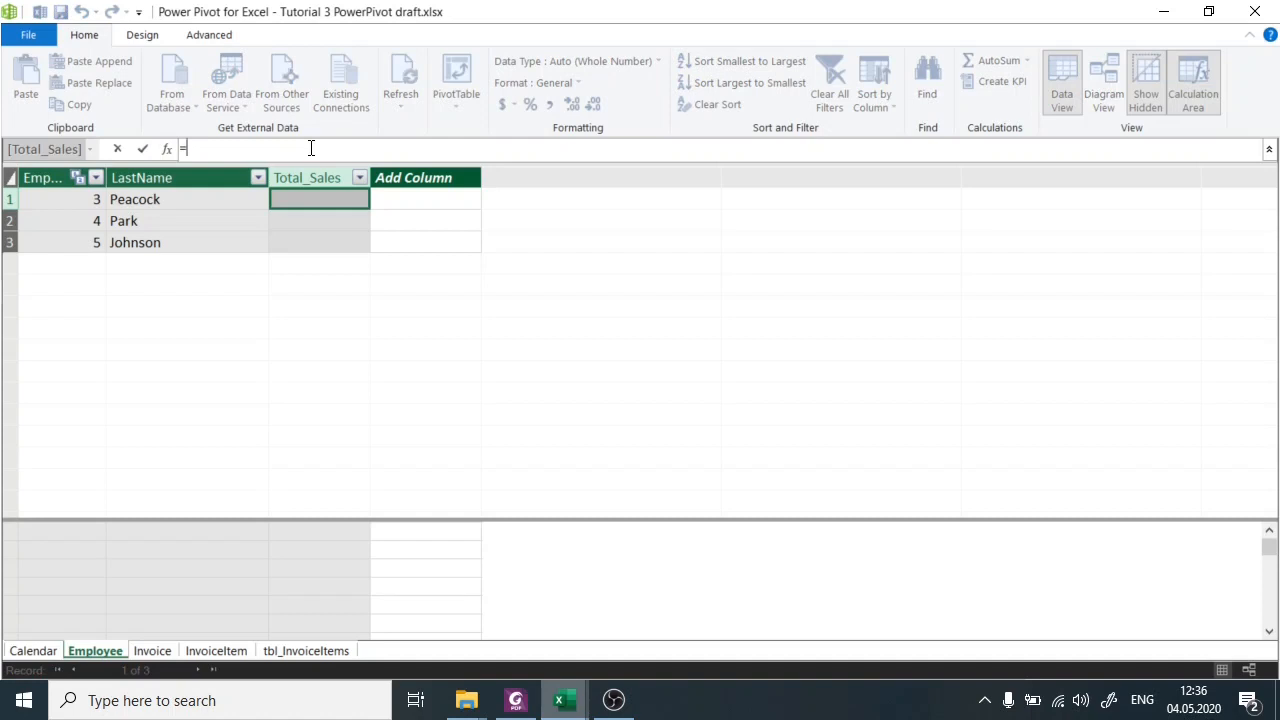
text(SUM)
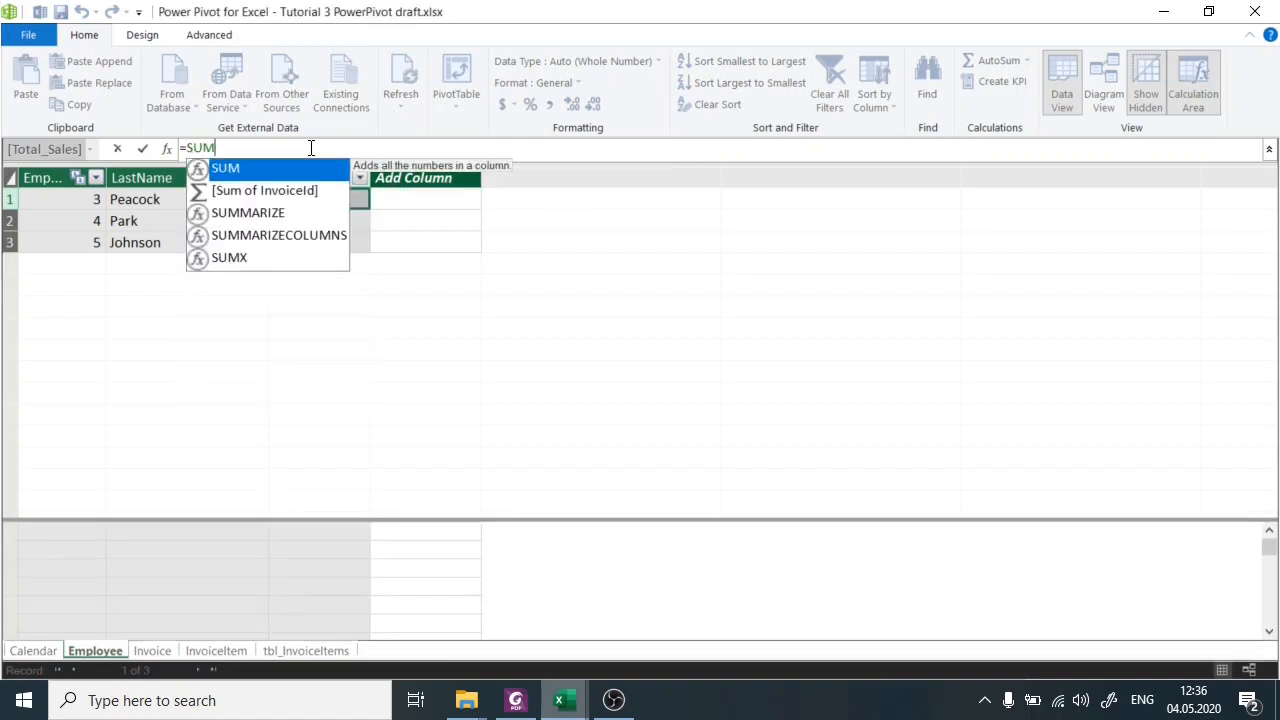
text(X()
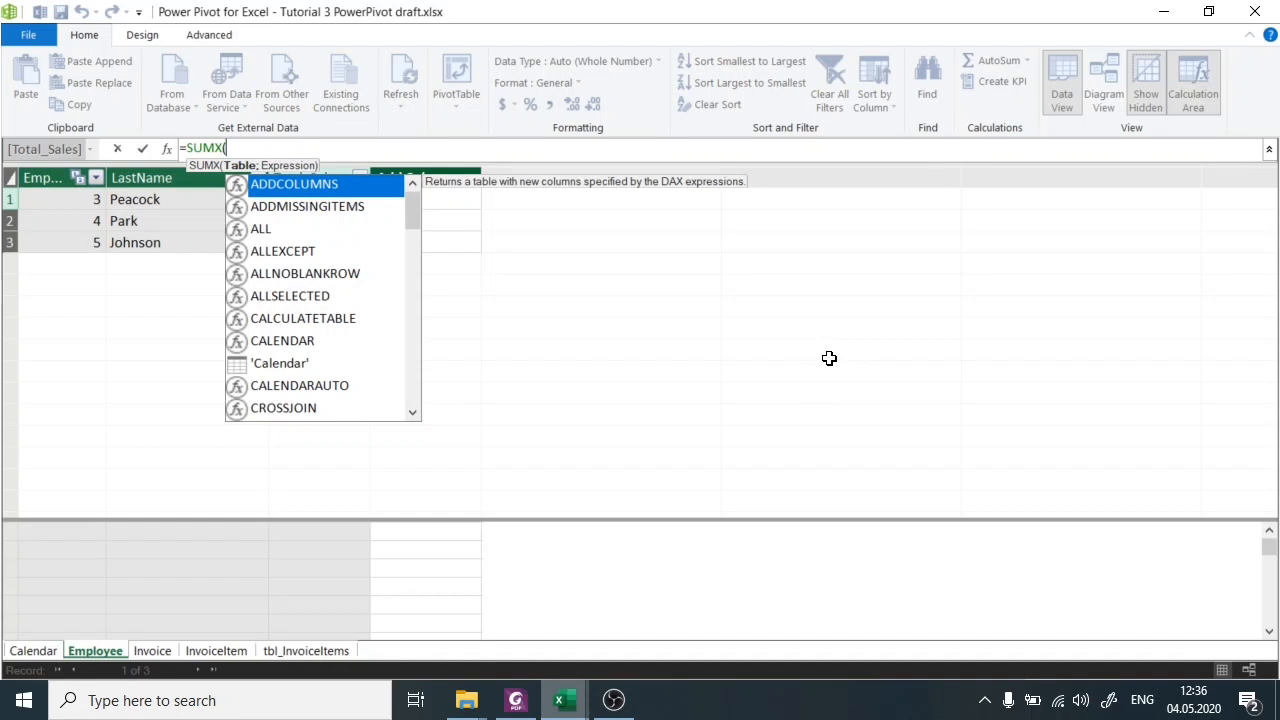
text(RELATED)
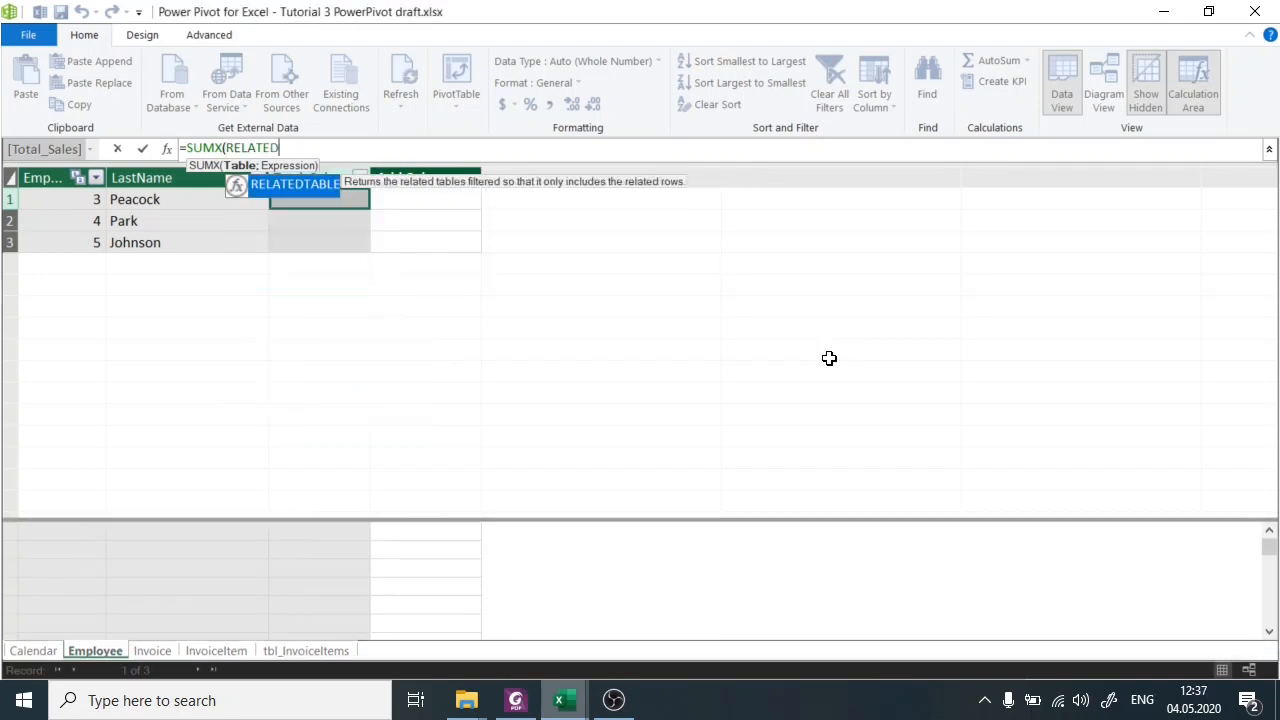
key(Tab)
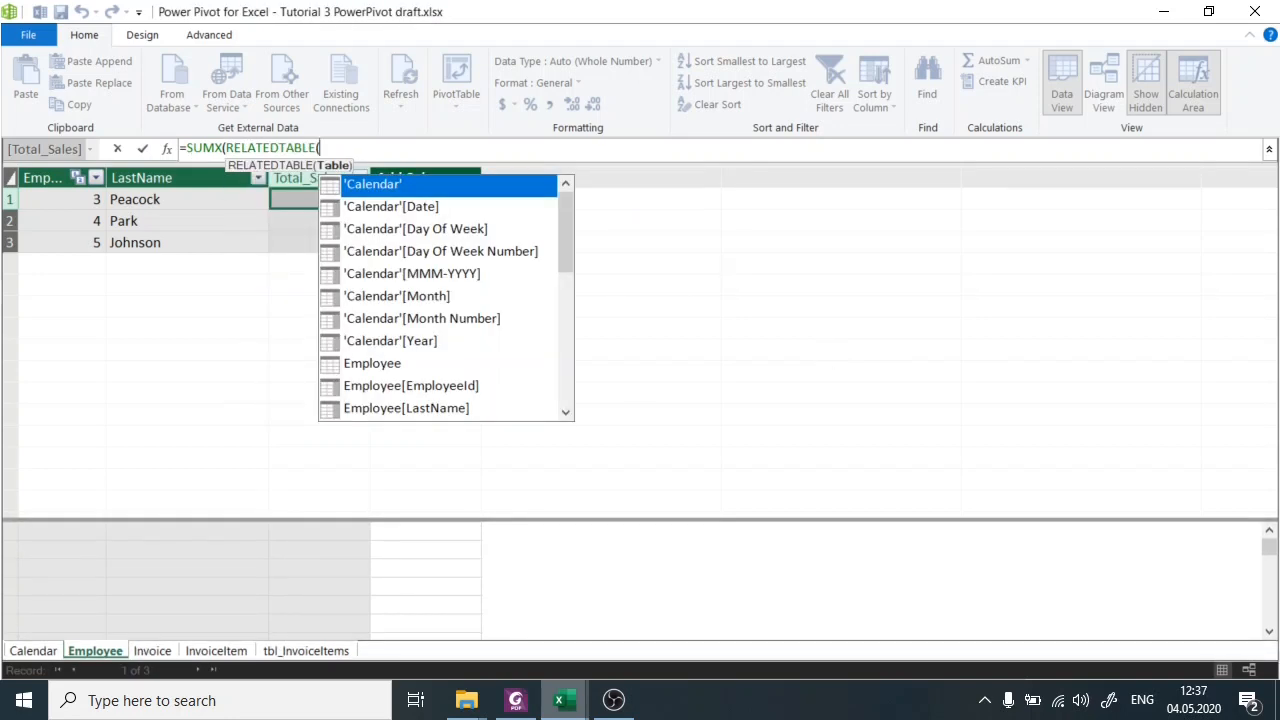
text(Invoice))
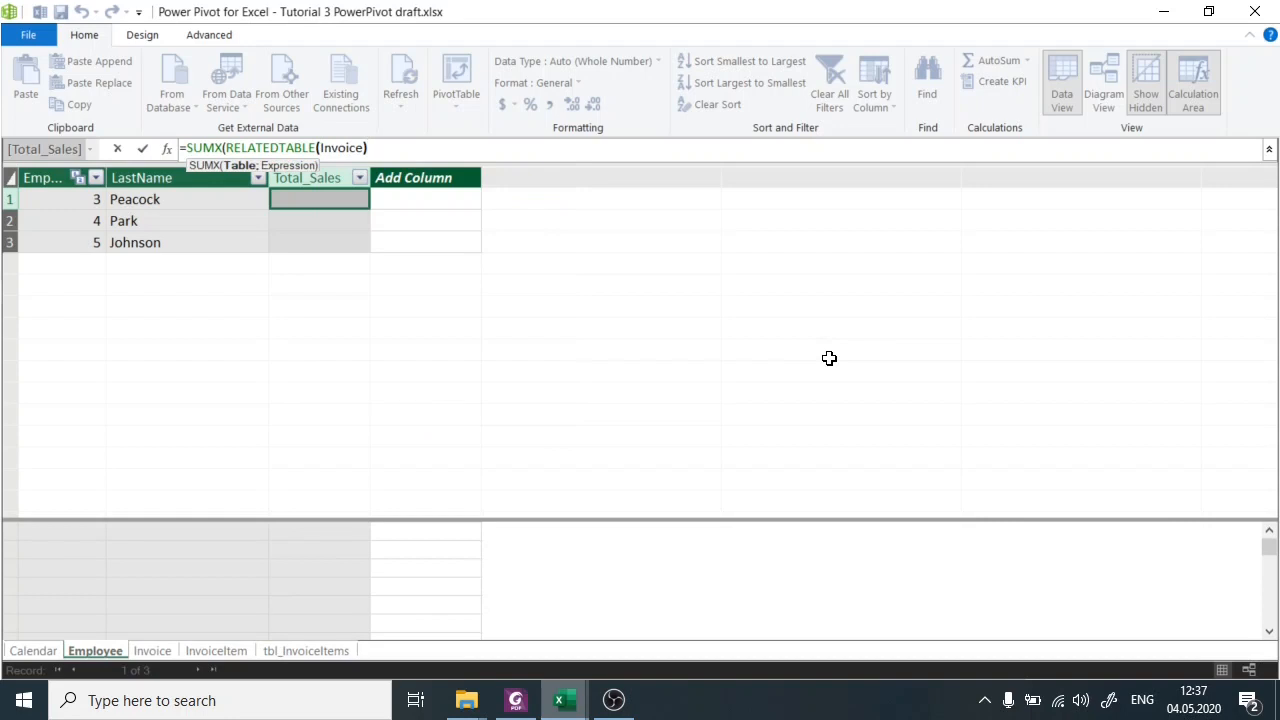
text(;)
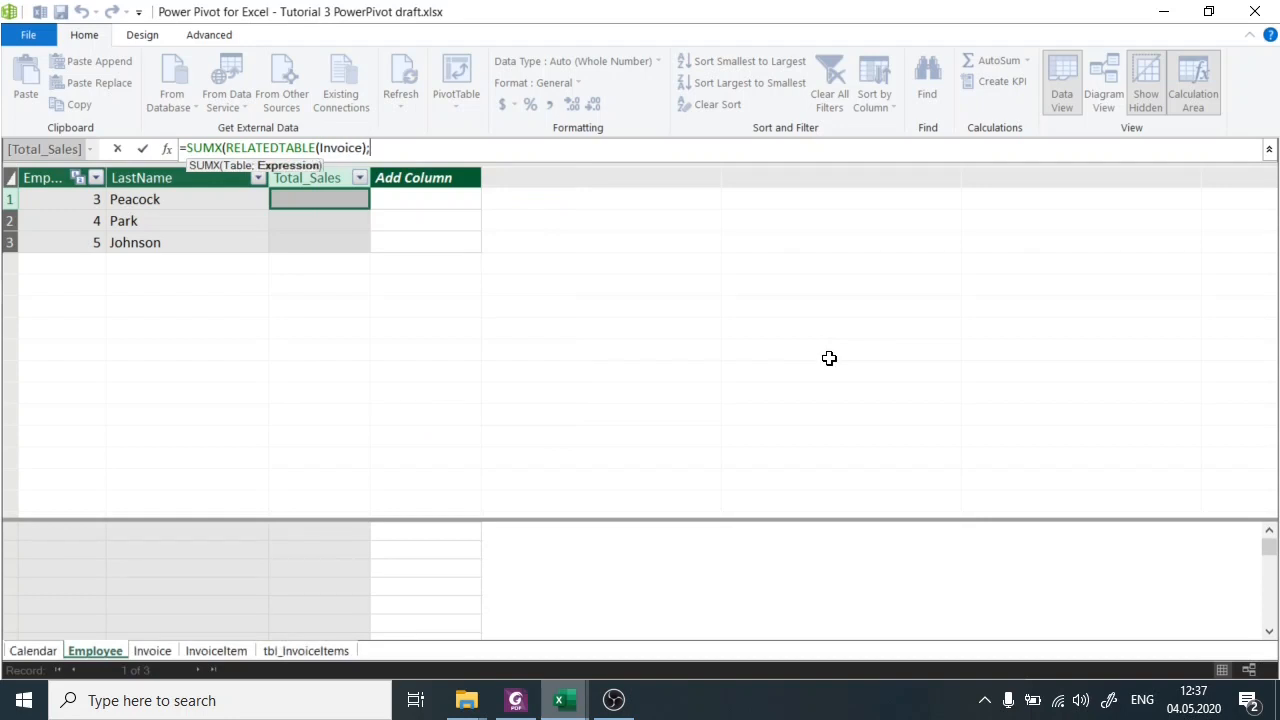
text([)
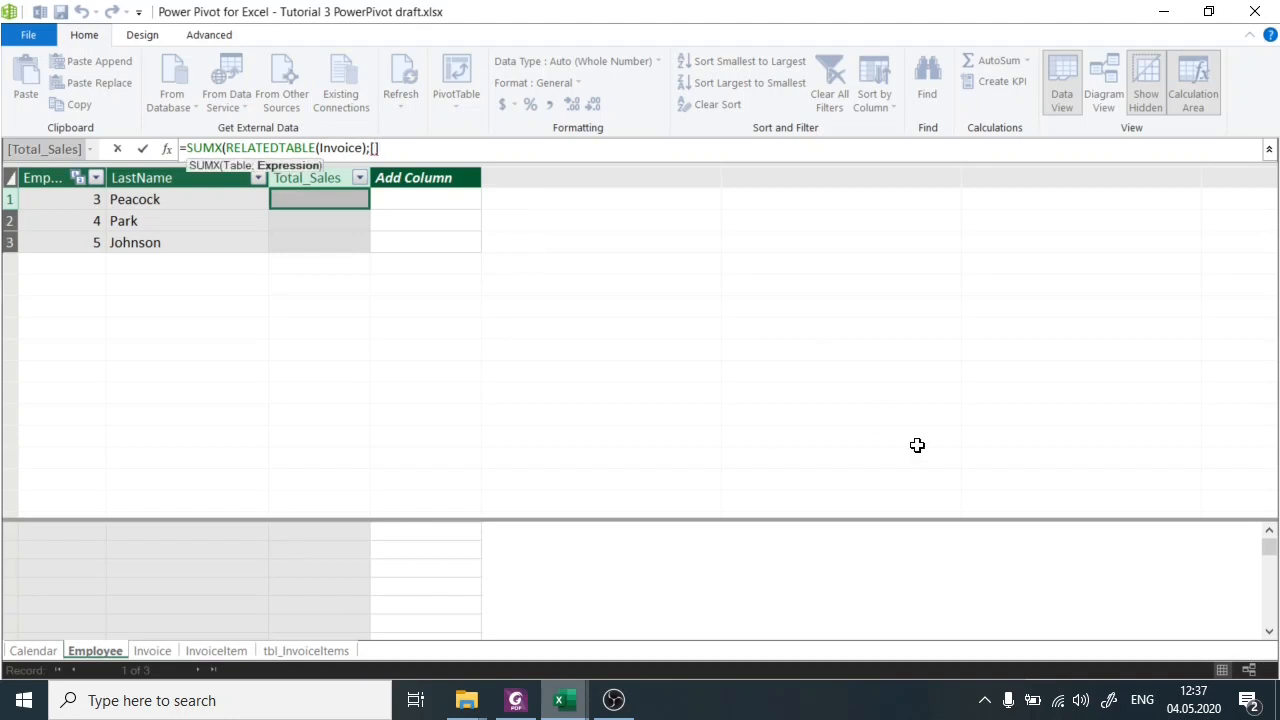
text(Total)
key(Tab)
text())
key(Return)
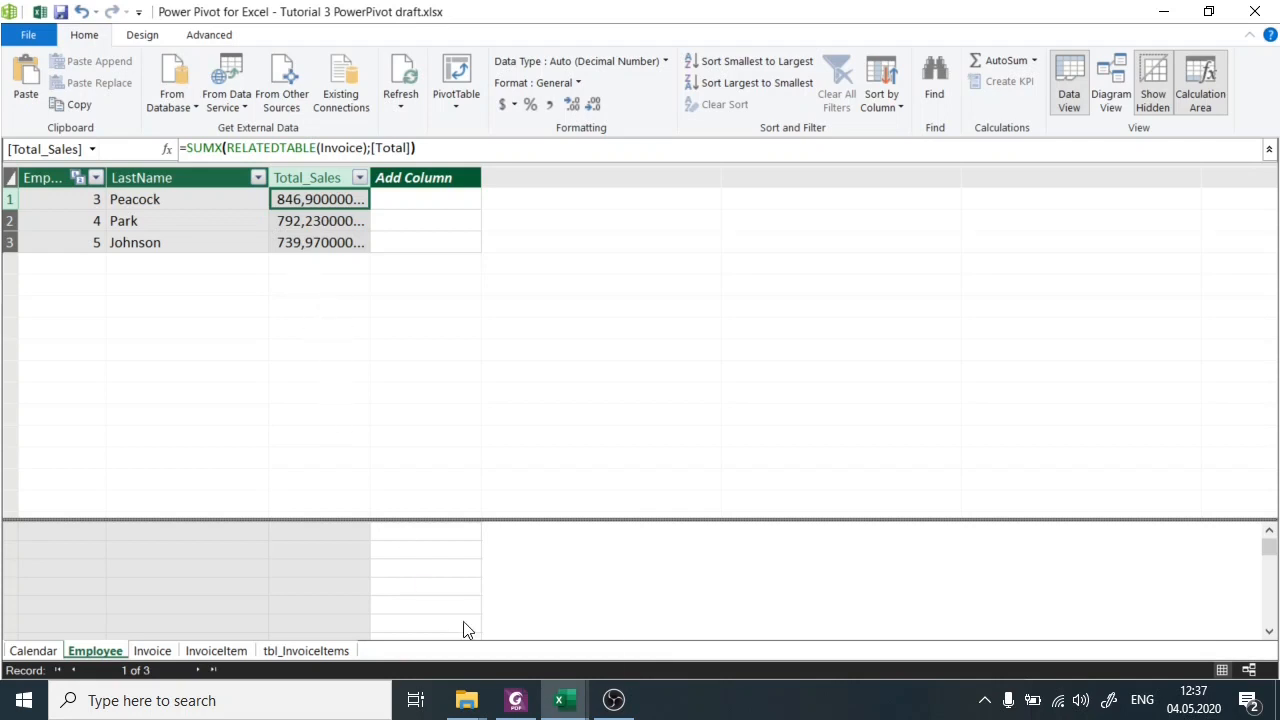
Read the Total_Sales PivotTable task on the exercise page in Foxit PhantomPDF, and switch to the Excel workbook.
click(518, 700)
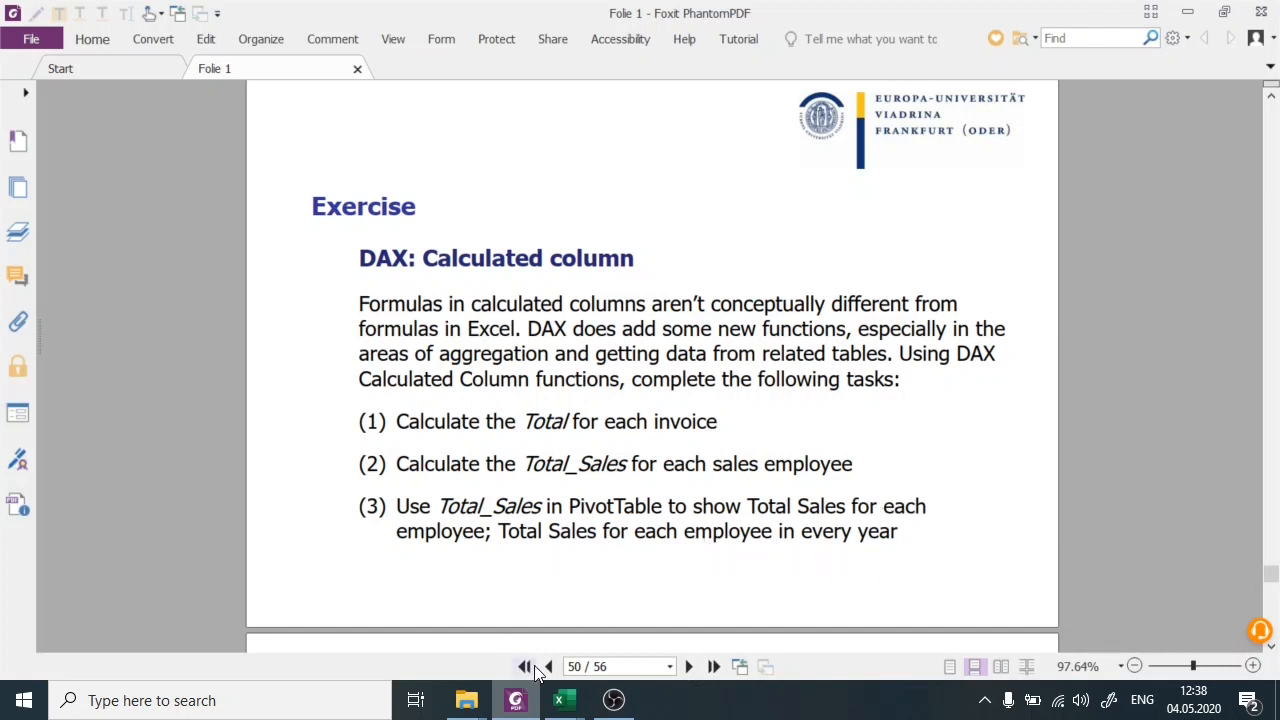
click(560, 700)
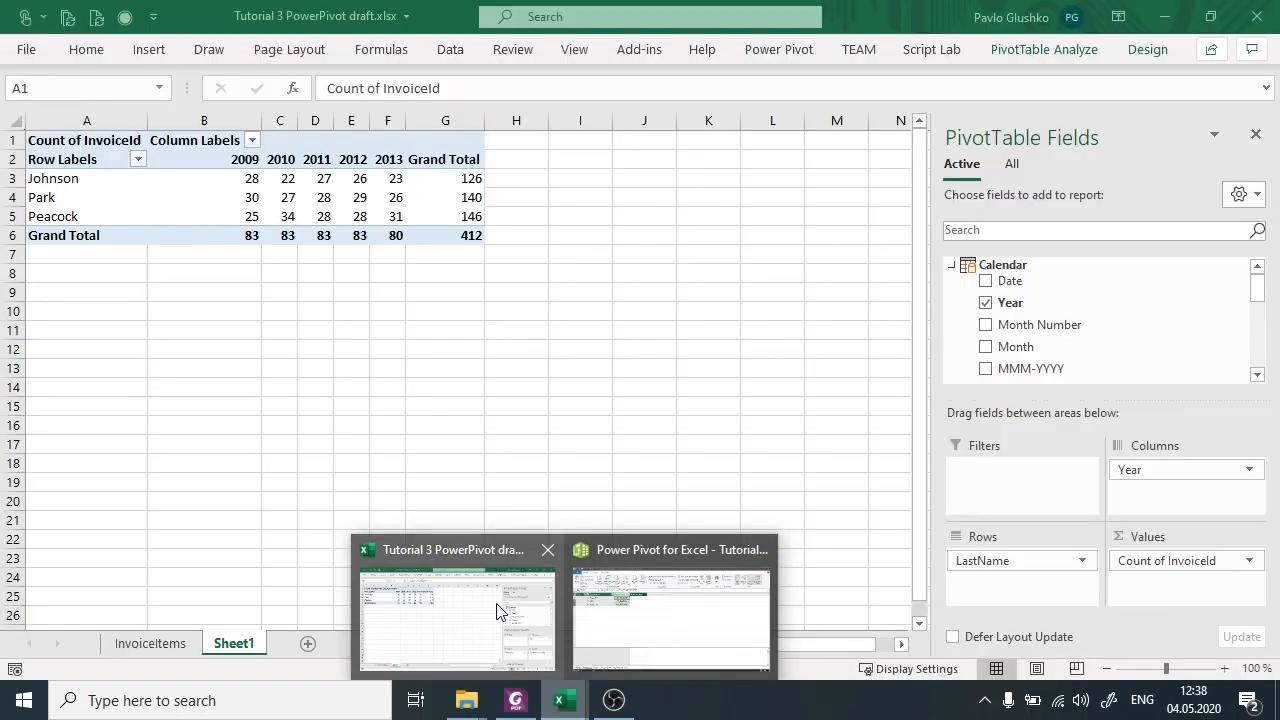
click(497, 609)
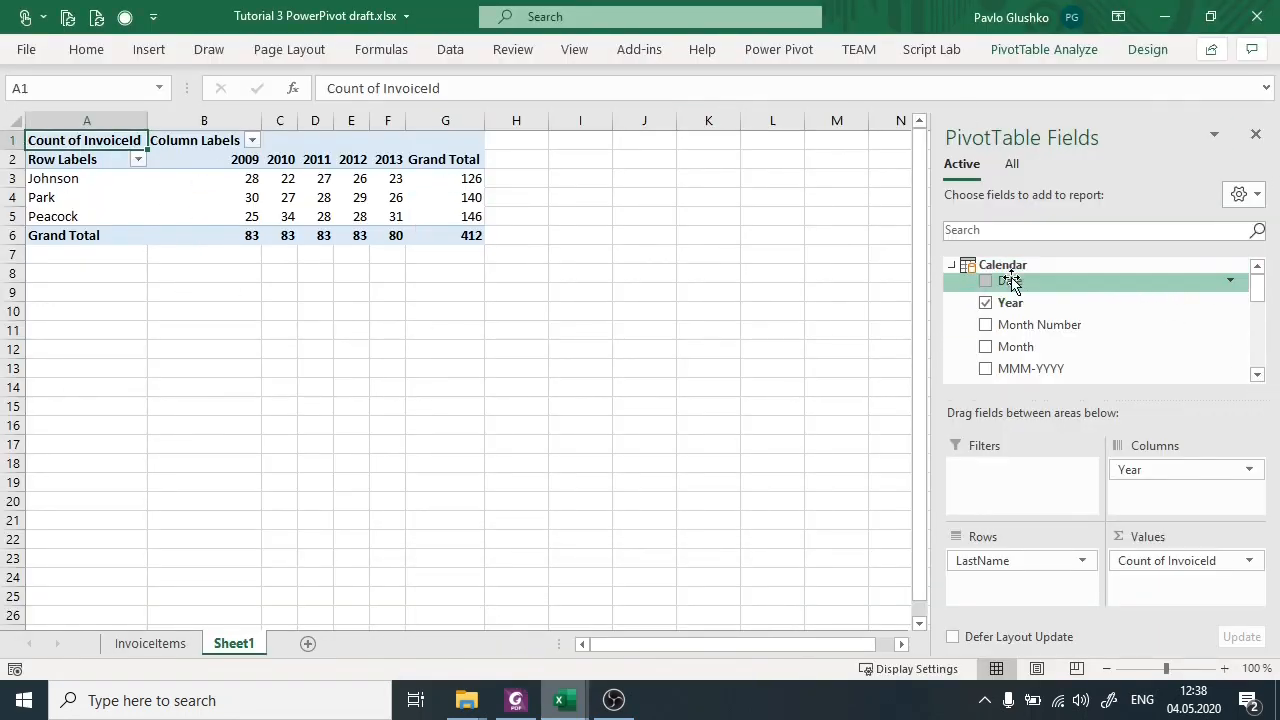
Replace Year and Count of InvoiceId in the PivotTable with the sum of Employee Total_Sales, keeping LastName as rows.
click(952, 266)
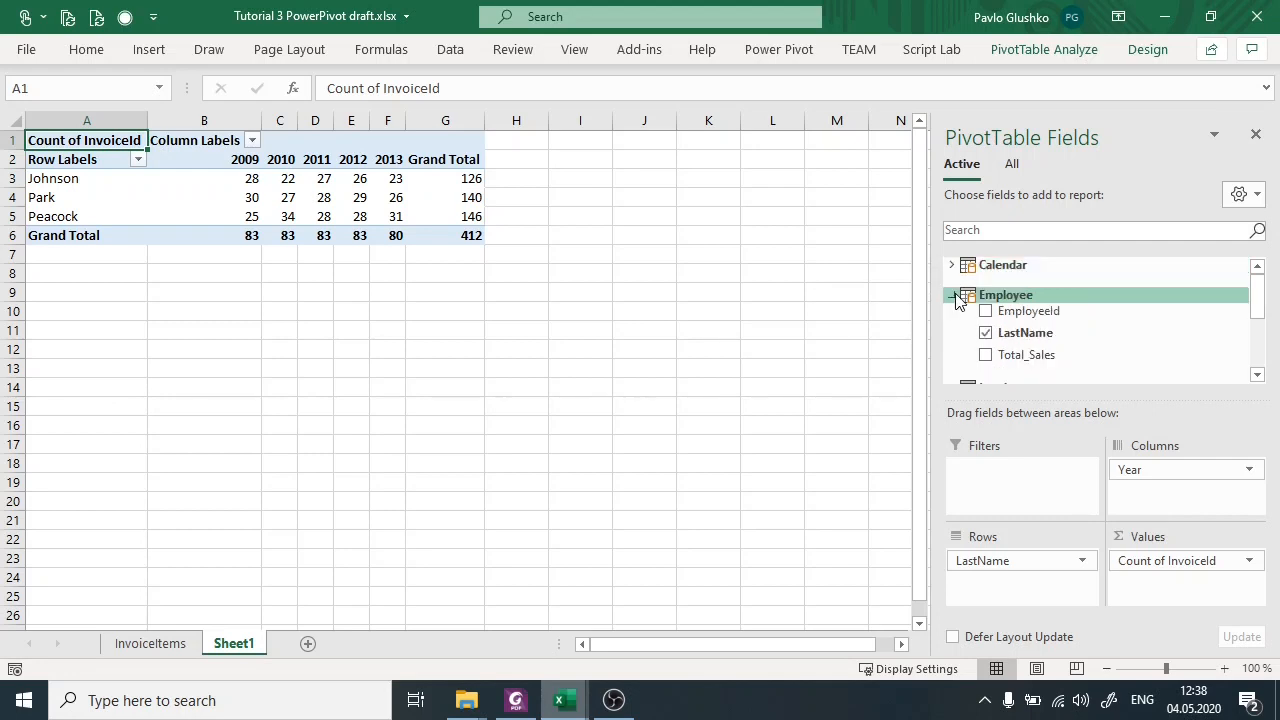
click(952, 295)
click(952, 325)
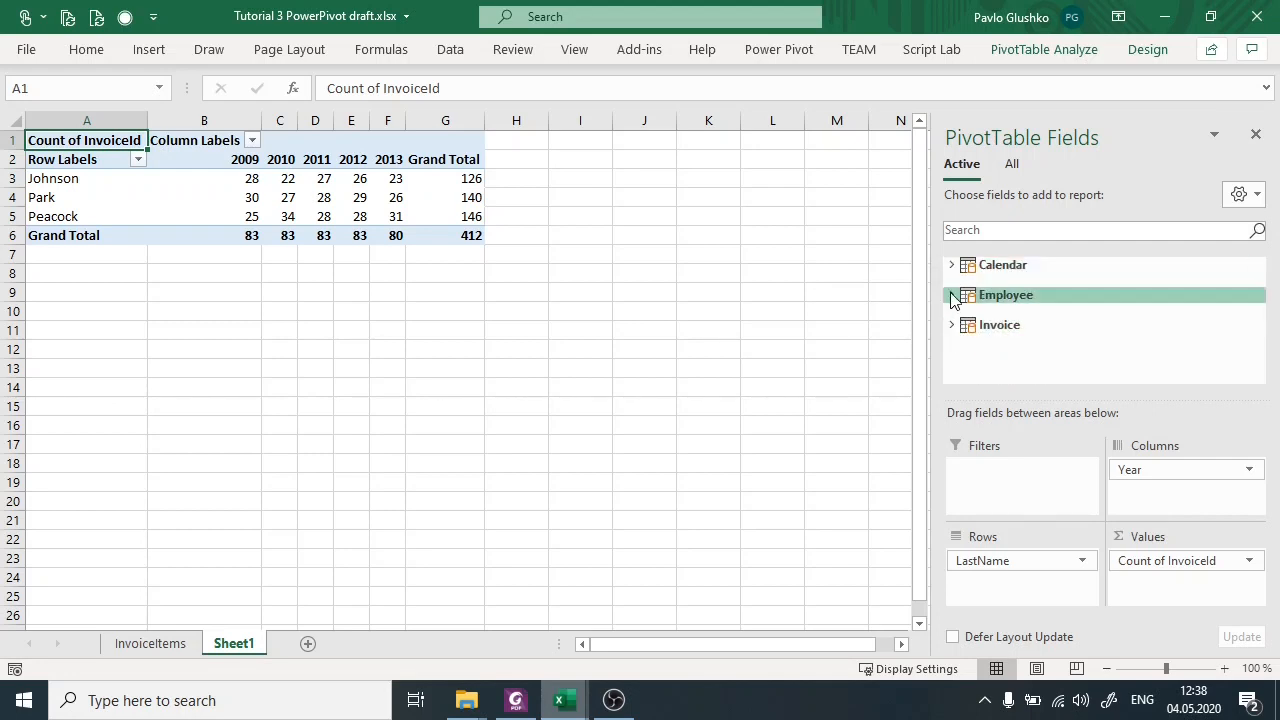
click(953, 296)
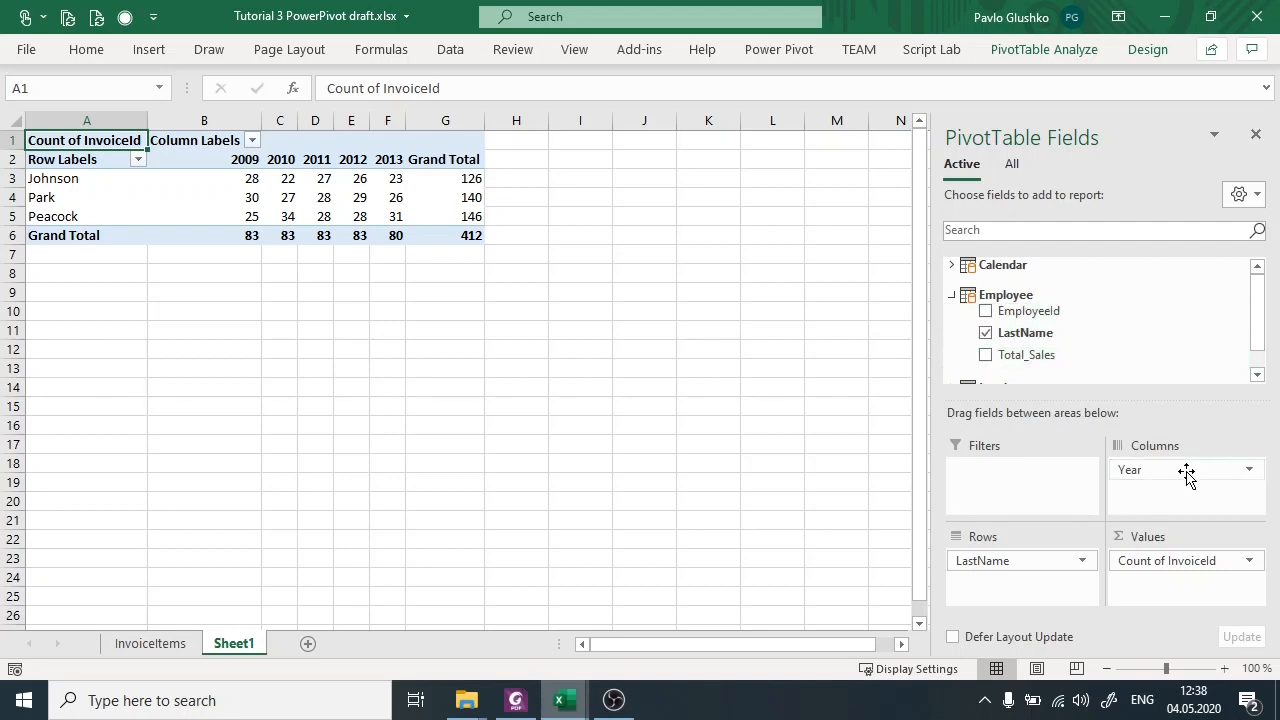
drag(1186, 474, 1140, 354)
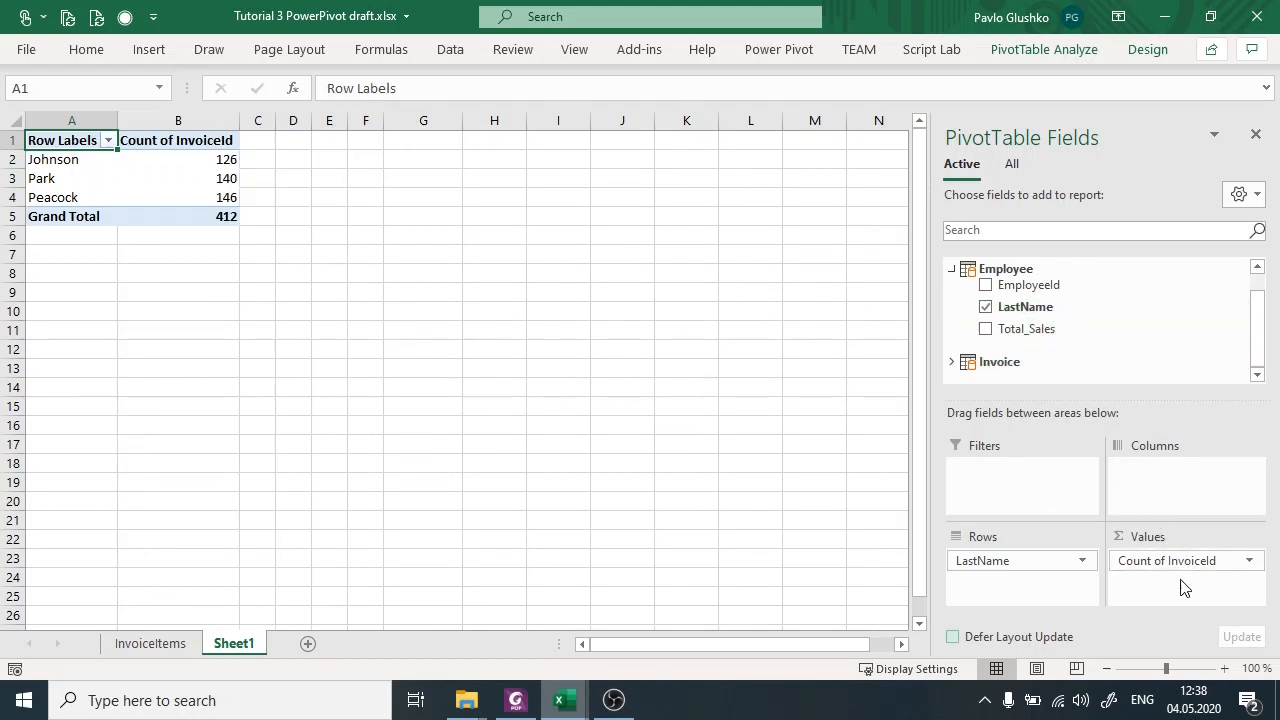
drag(1186, 568, 1131, 326)
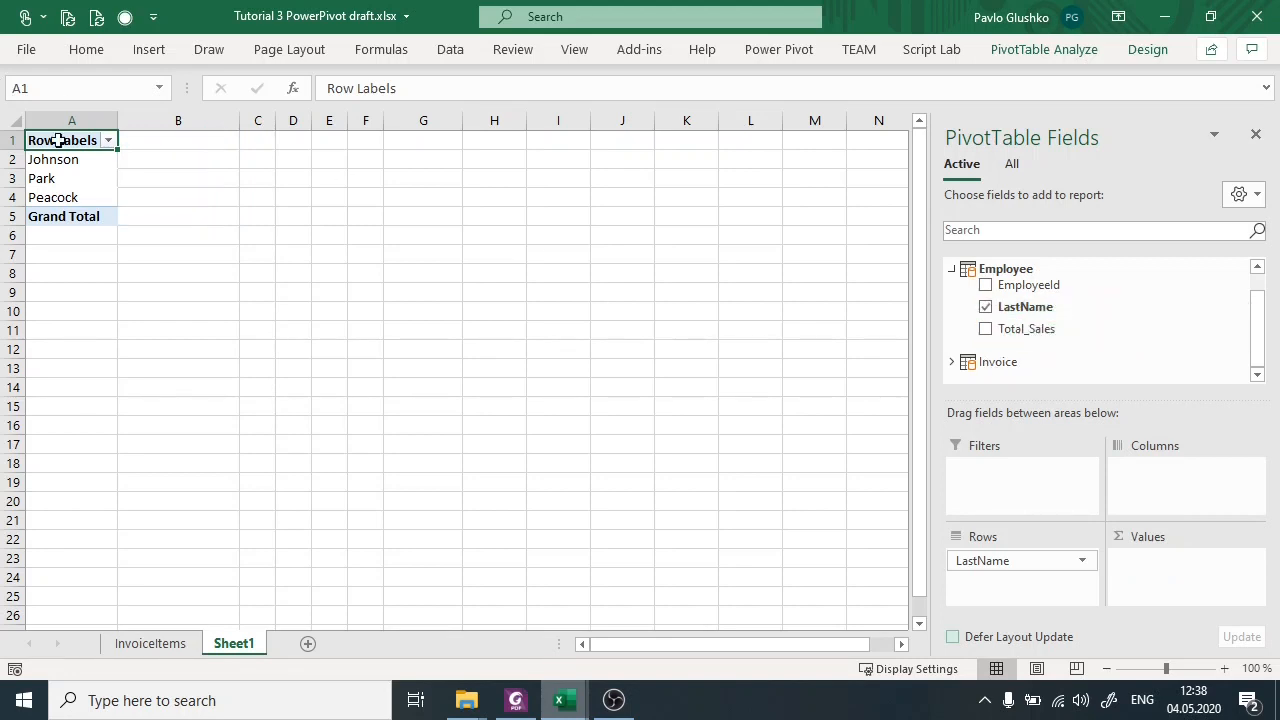
drag(1155, 337, 1172, 592)
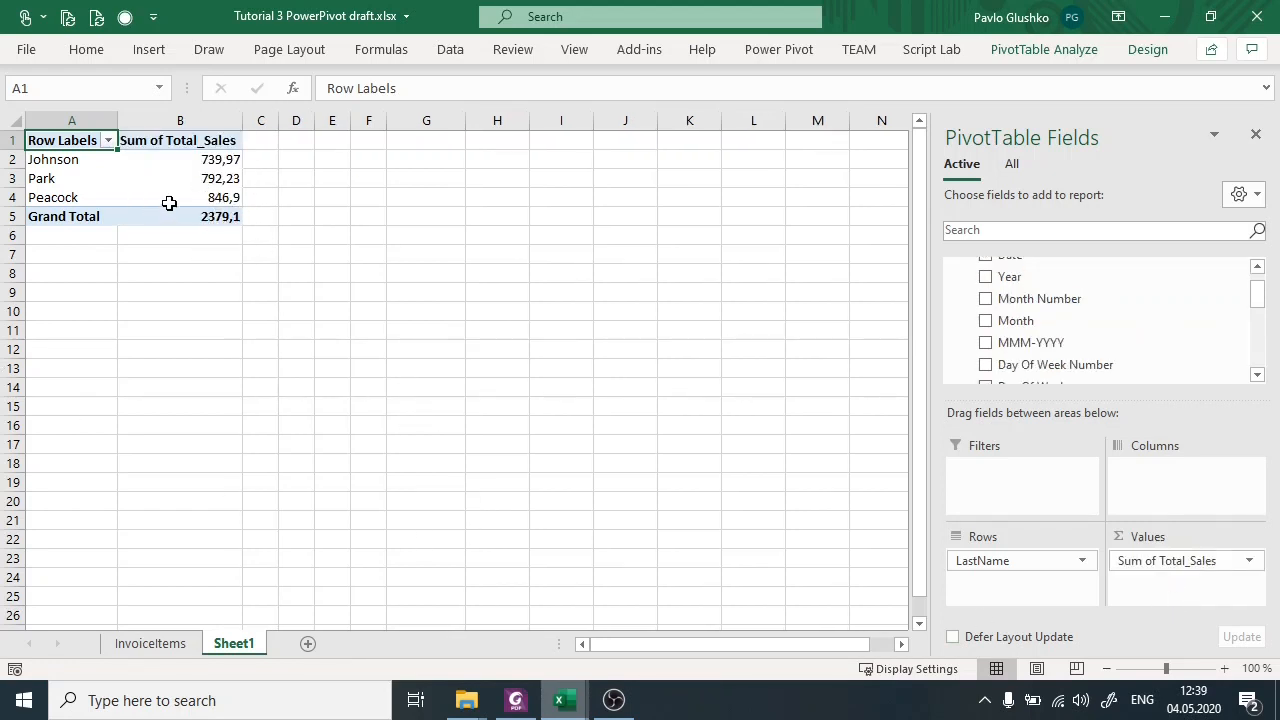
Compare the PivotTable's sales per employee with the Total_Sales column in the Power Pivot window, and return to the workbook.
mouse_move(560, 700)
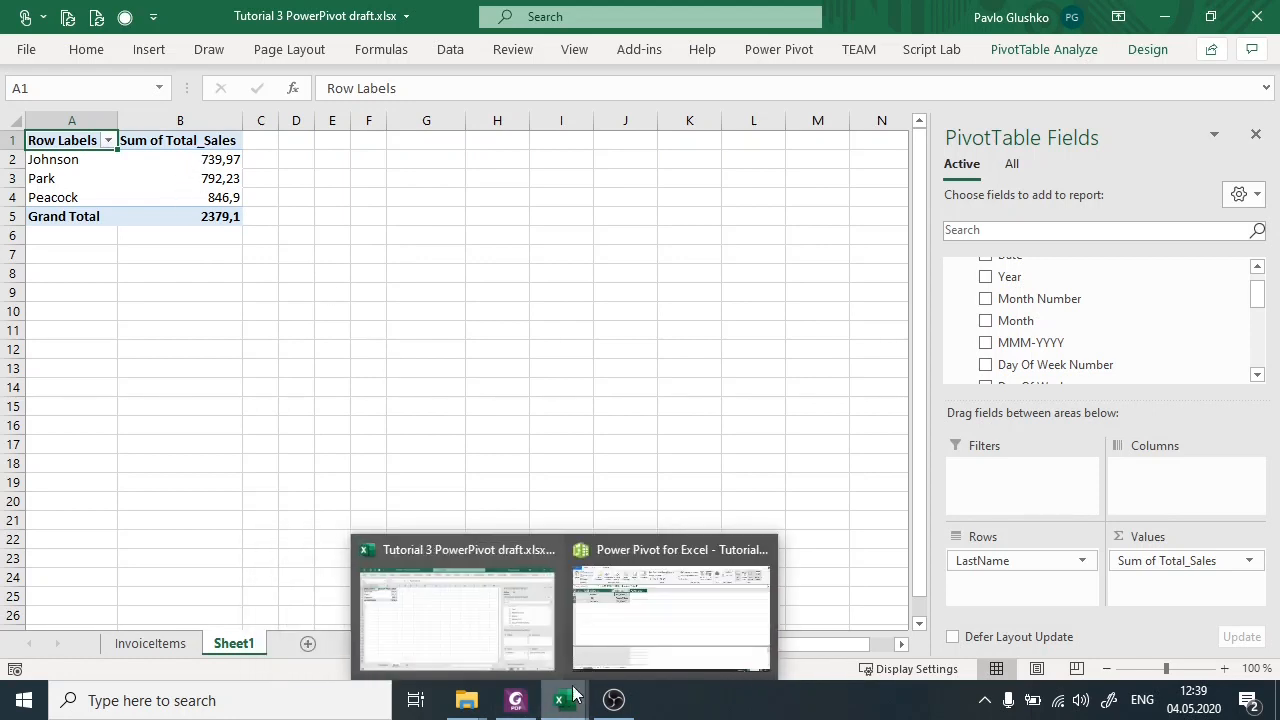
click(628, 630)
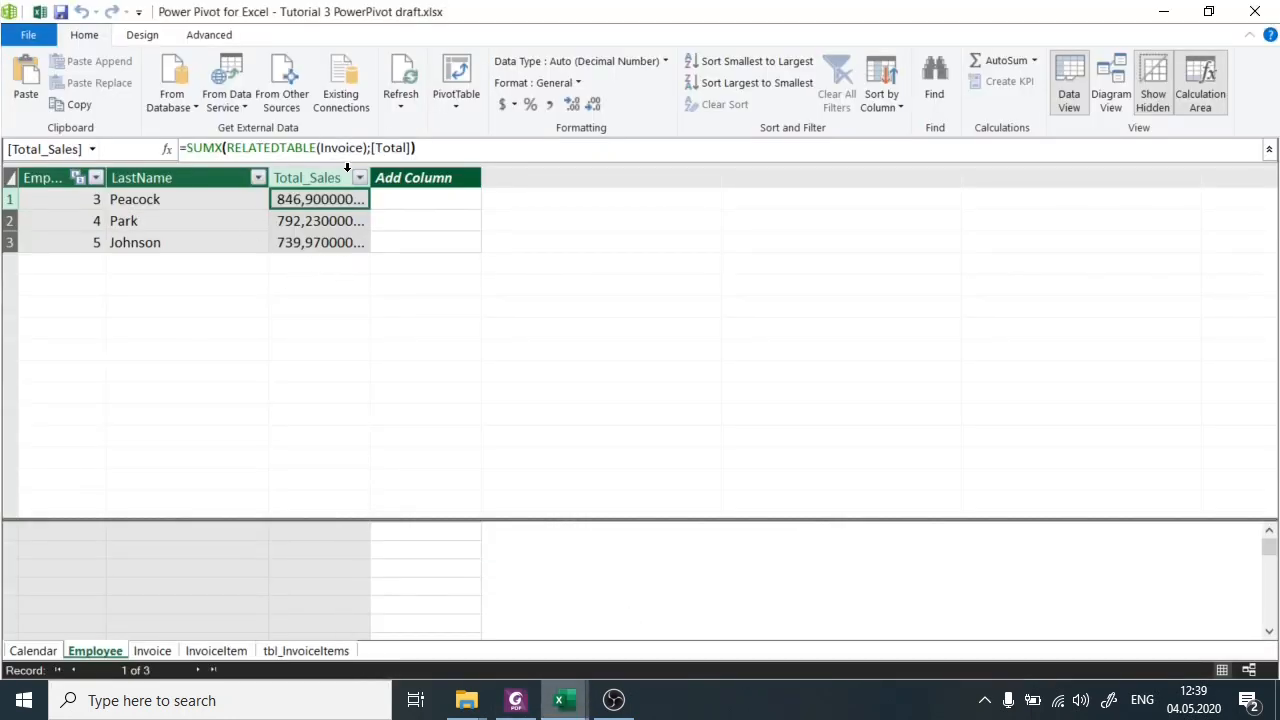
mouse_move(560, 712)
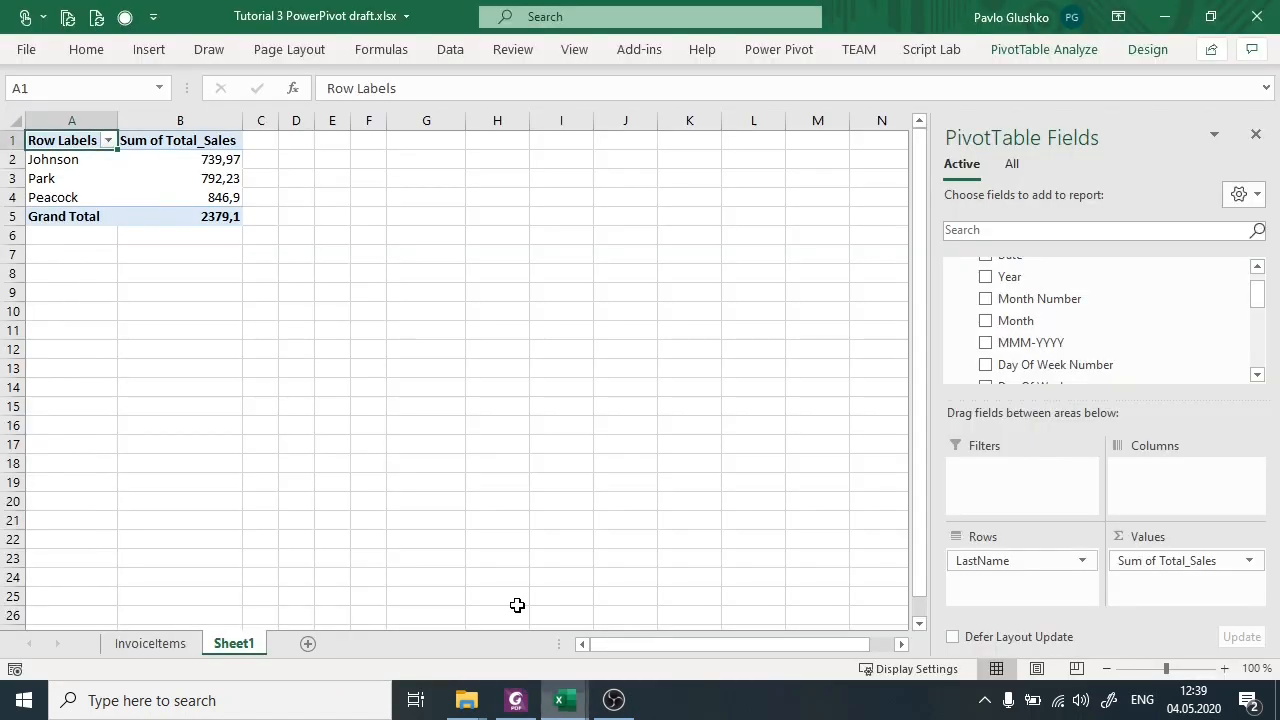
click(520, 612)
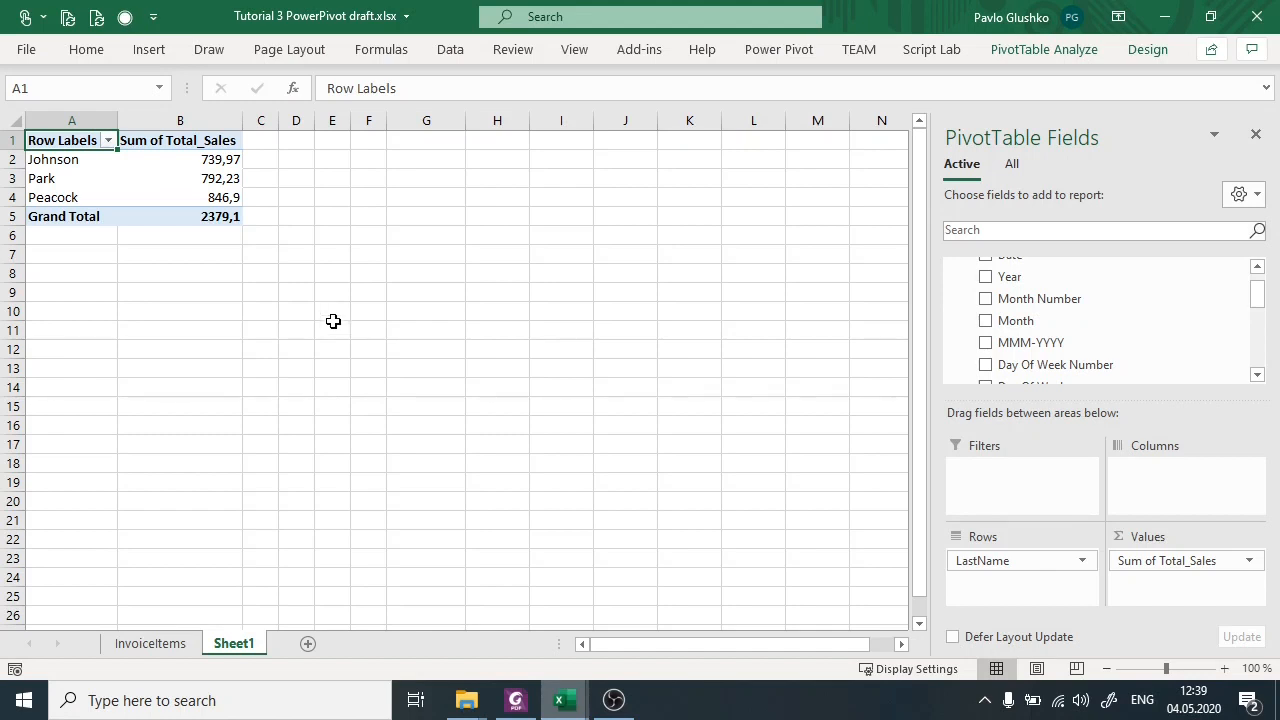
Add the Calendar table's Year field to the PivotTable columns to break Total_Sales down by year.
mouse_move(229, 155)
scroll(1199, 372, up, 1)
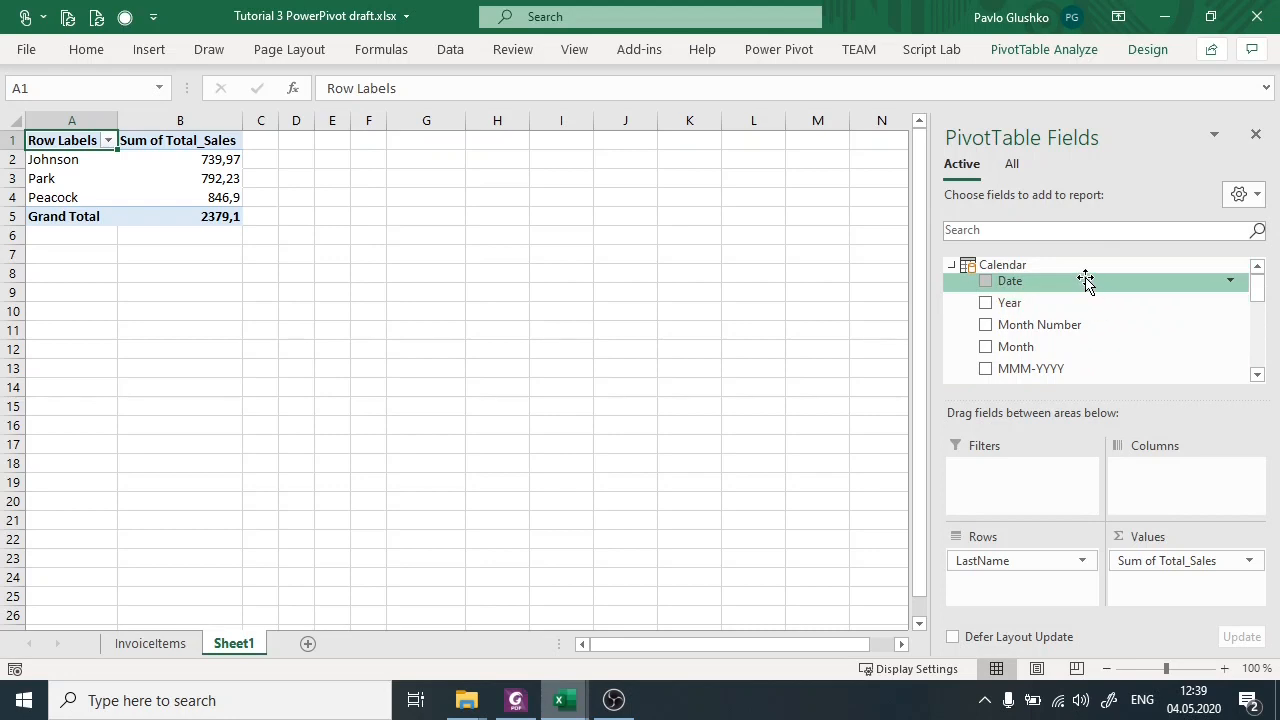
drag(1070, 297, 1195, 492)
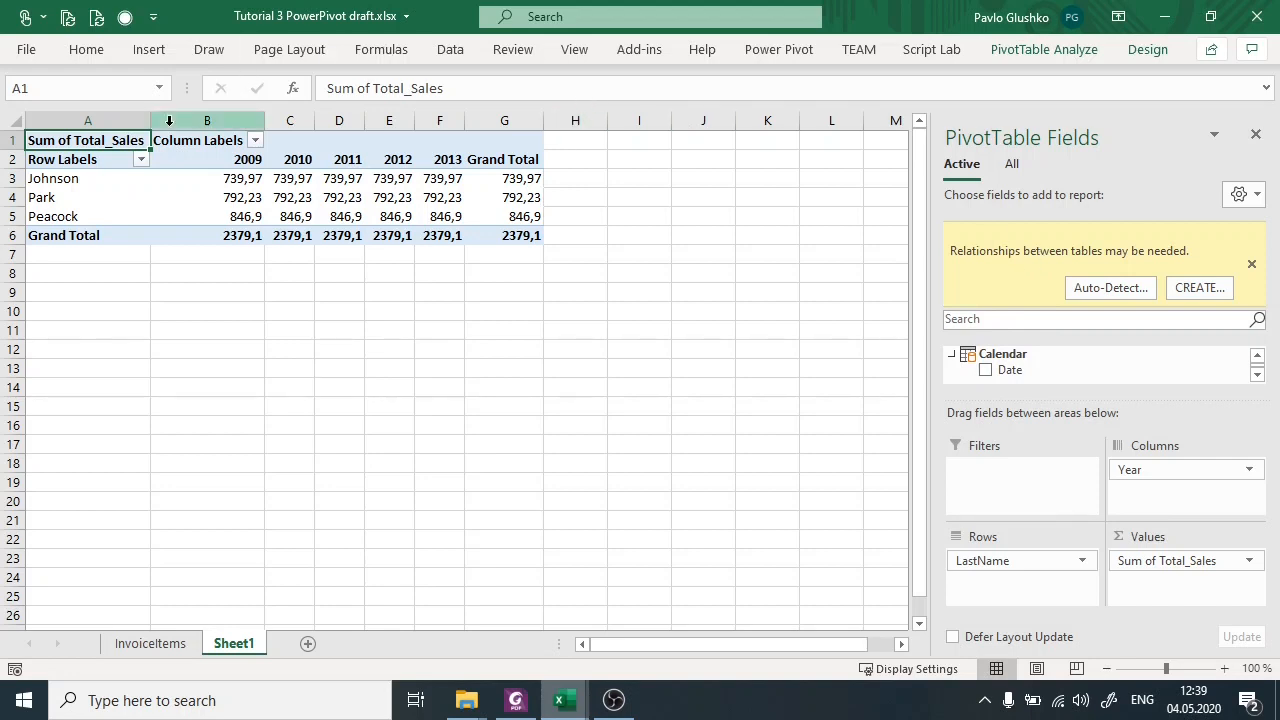
Compare the Total_Sales values from 2009 to 2013 within each employee's row of the PivotTable.
click(230, 166)
mouse_move(230, 170)
mouse_down()
mouse_move(205, 182)
mouse_move(433, 178)
mouse_up()
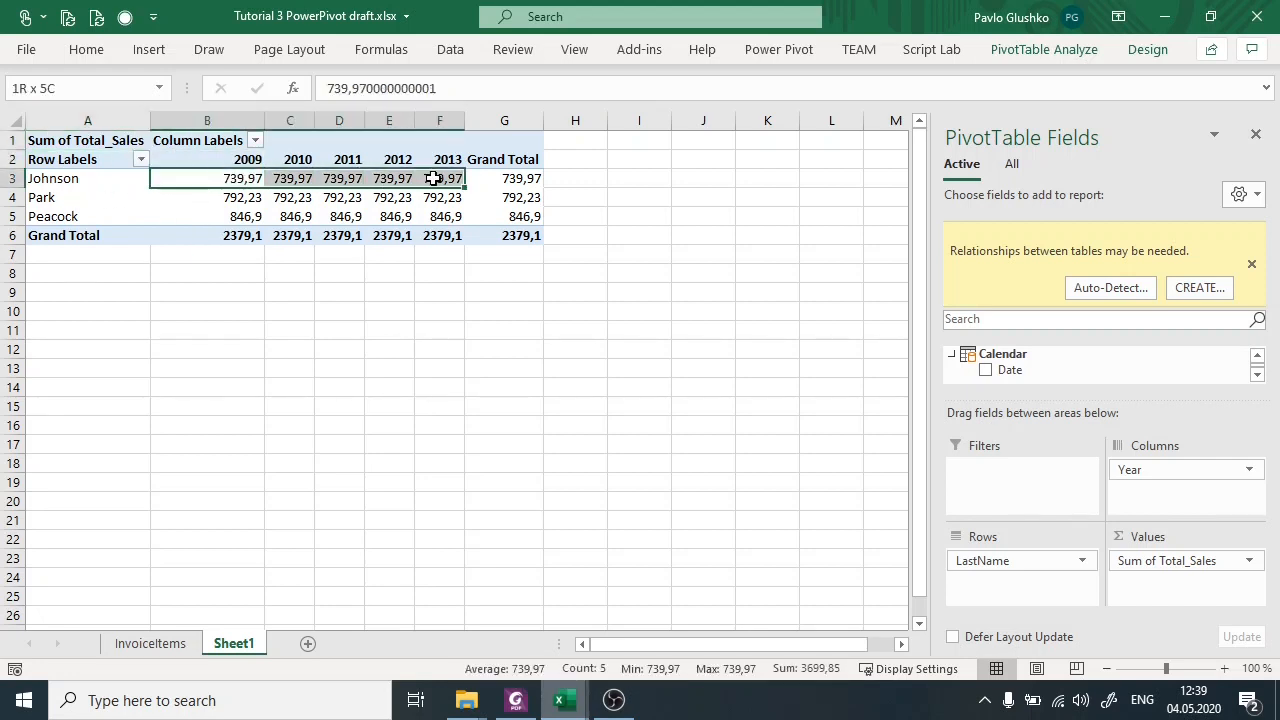
drag(206, 197, 372, 197)
click(207, 219)
drag(207, 219, 420, 220)
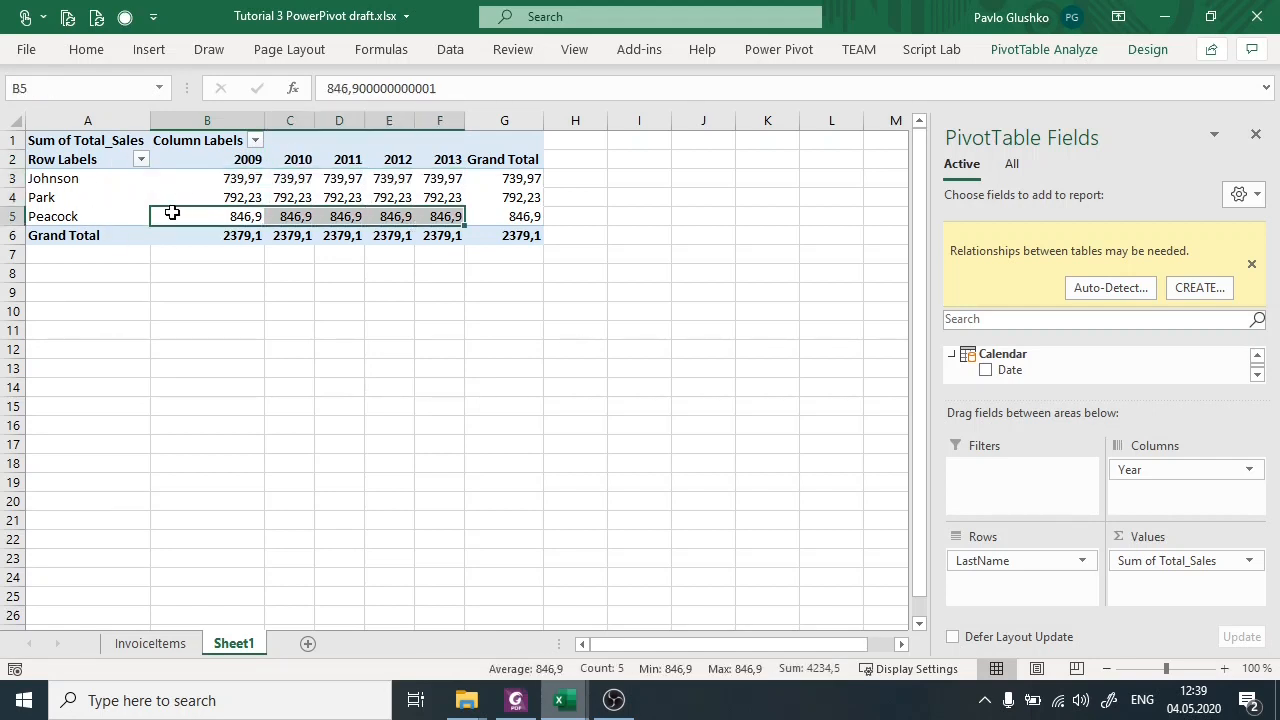
click(234, 175)
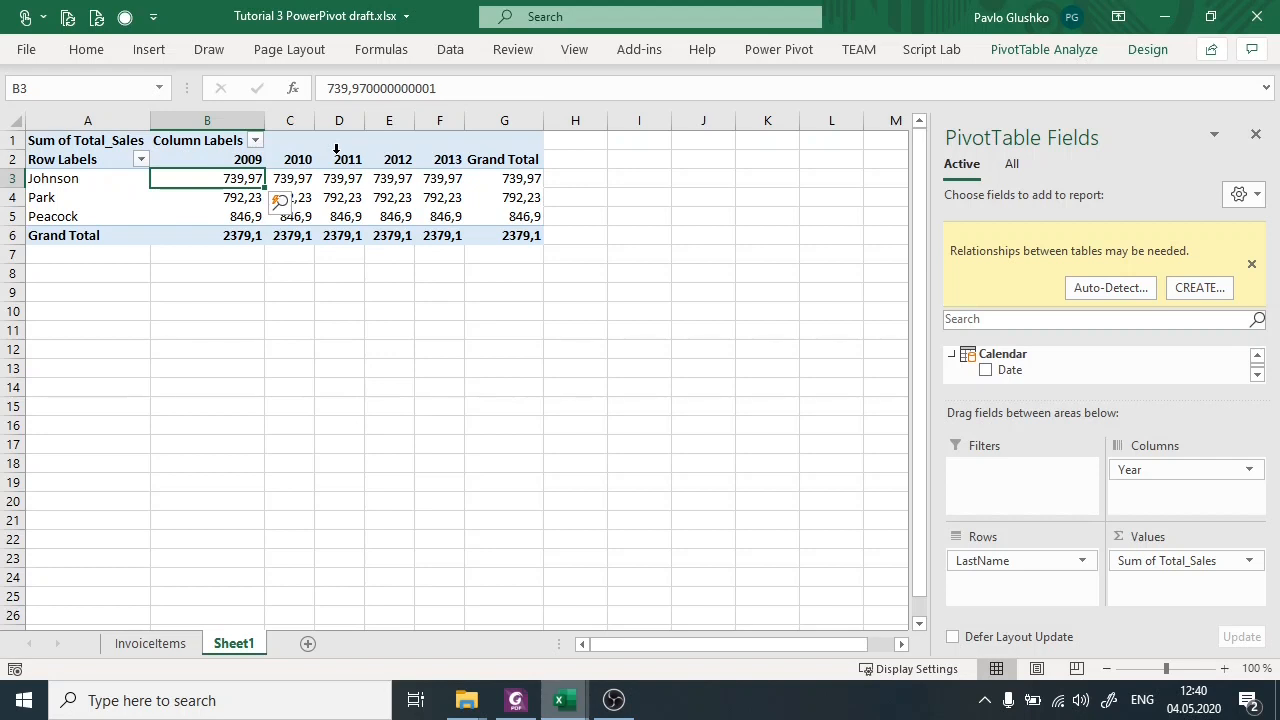
Review the PivotTable's year headings from 2009 to 2013 and the first employee's Total_Sales value under 2010.
key(alt+Tab)
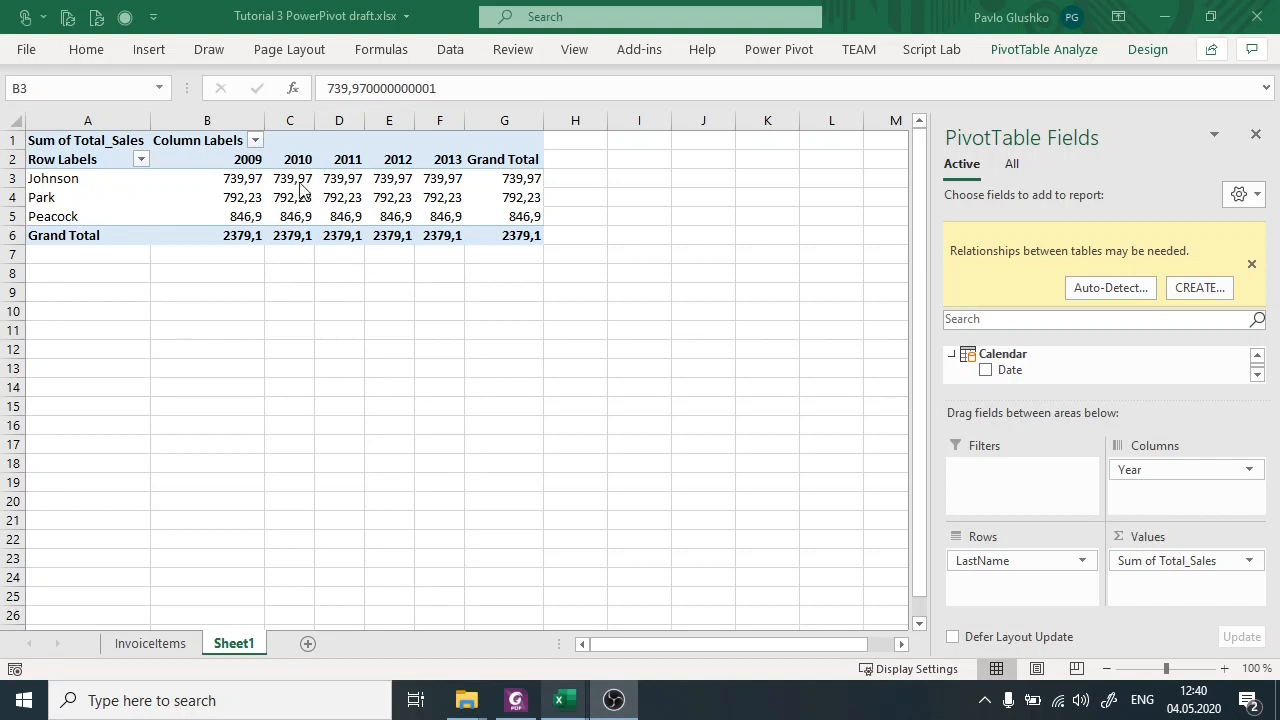
click(249, 154)
drag(249, 158, 437, 160)
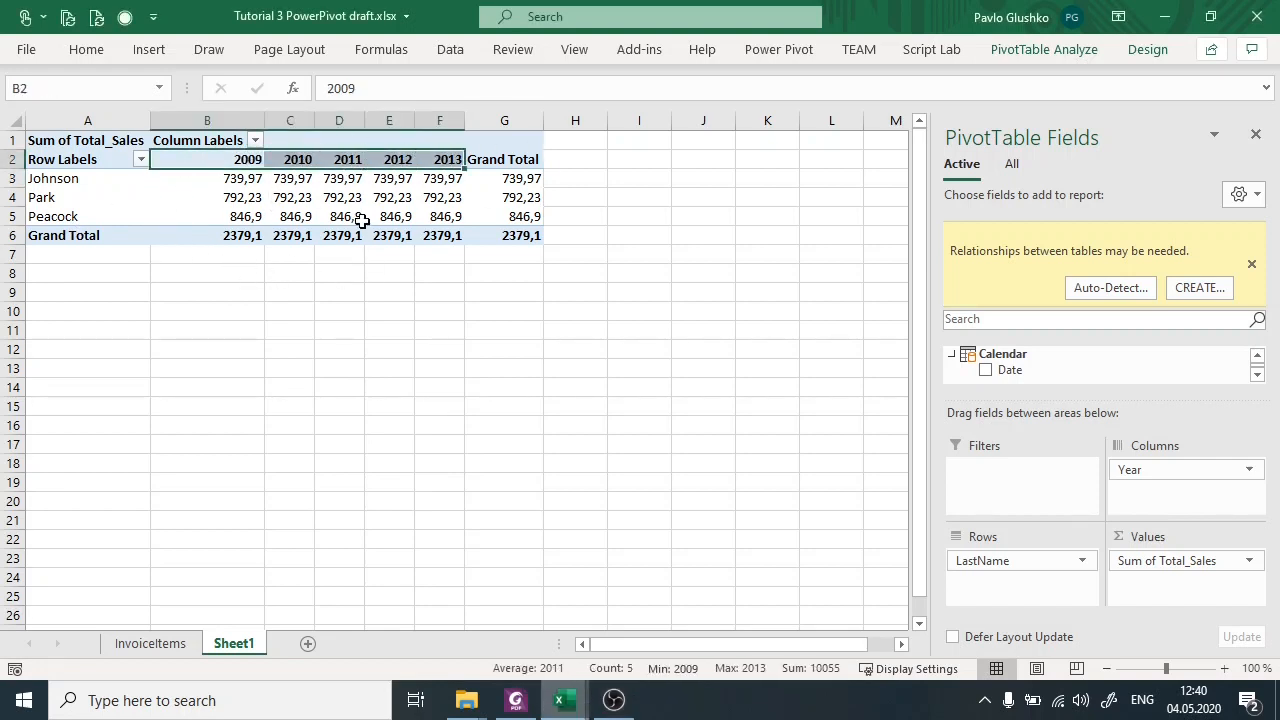
click(296, 182)
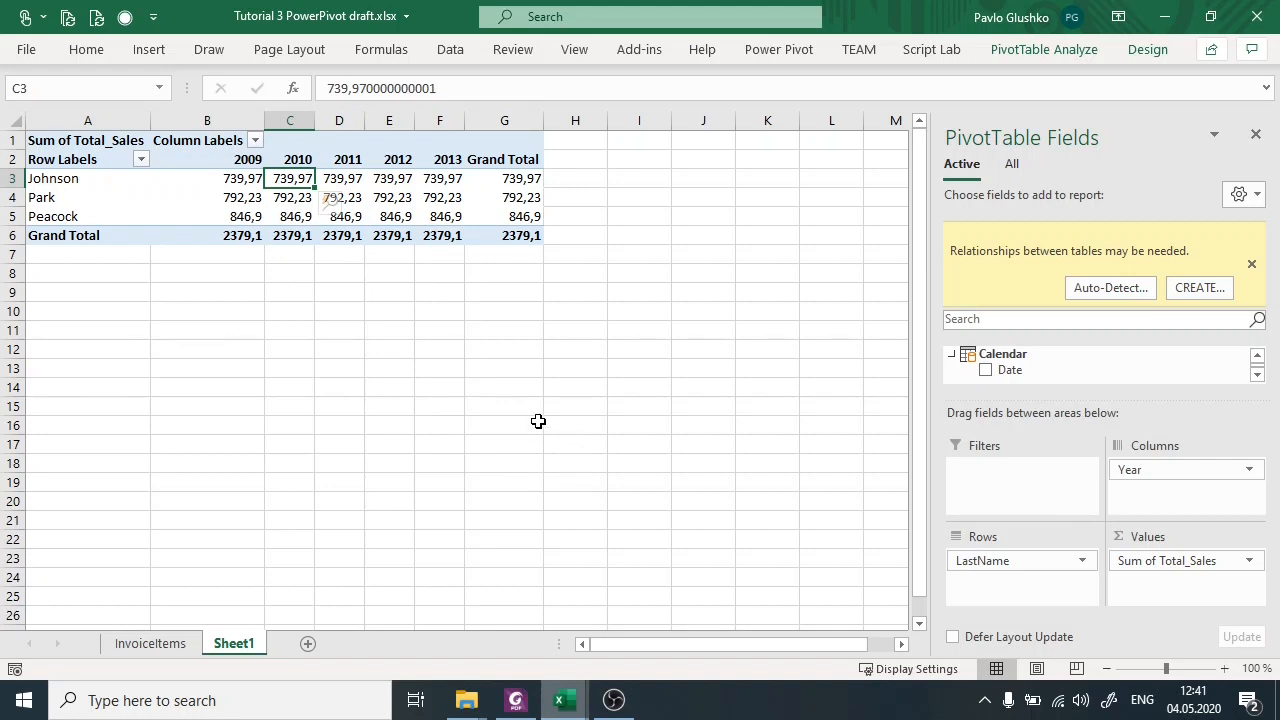
Switch to the Power Pivot window and check the first employee's last name and Total_Sales value in the Employee table.
mouse_move(605, 706)
mouse_move(562, 702)
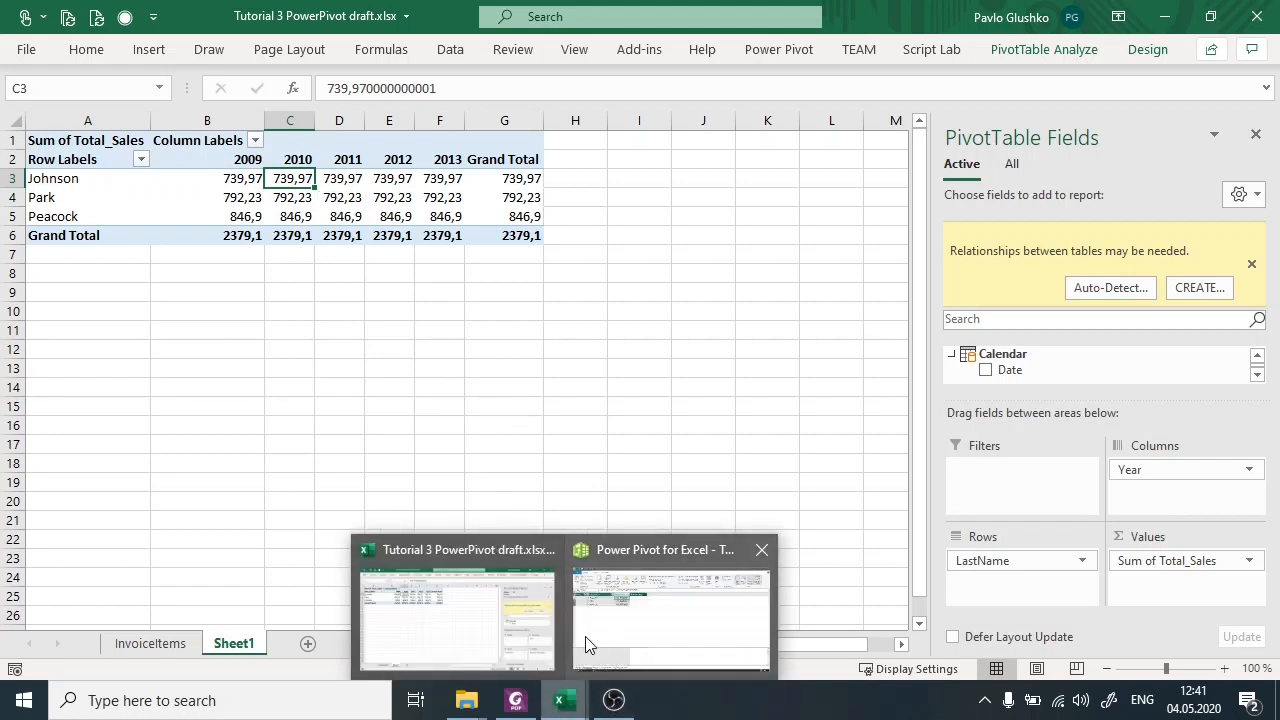
click(586, 645)
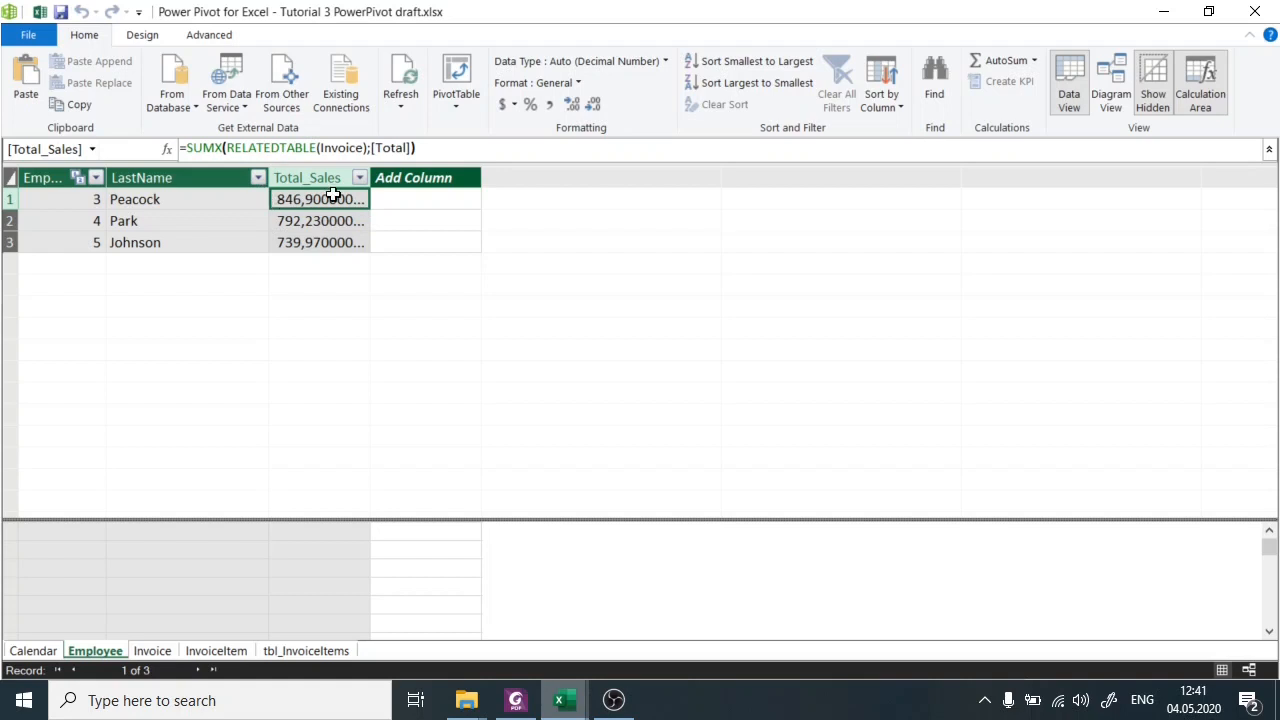
click(211, 200)
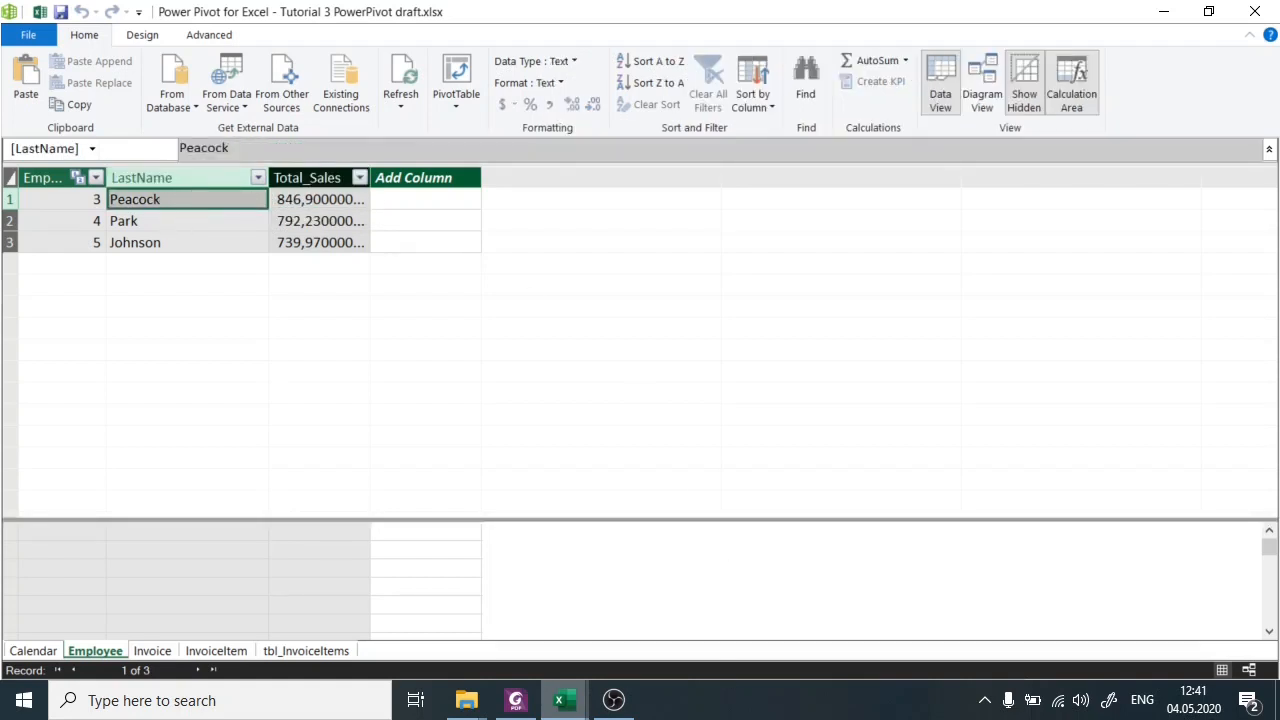
Return to the workbook and select the PivotTable's Total_Sales values for all employees from 2009 to 2013.
mouse_move(566, 697)
click(540, 611)
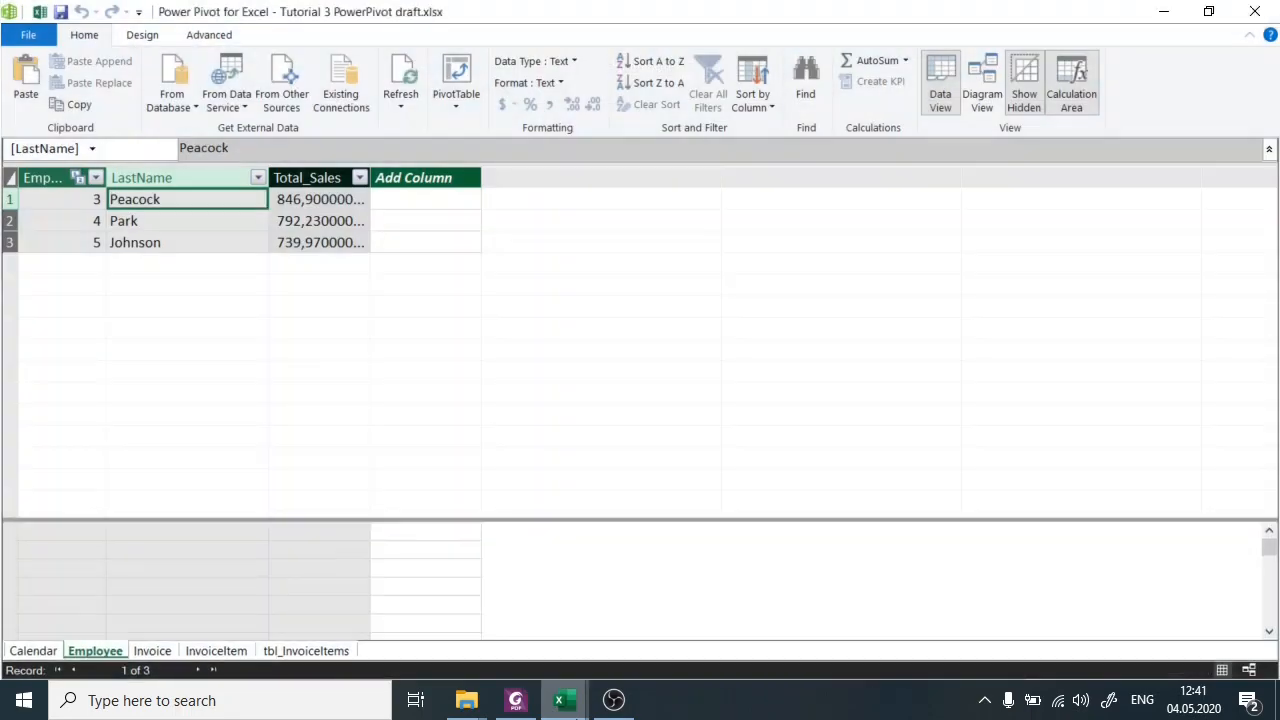
click(519, 620)
drag(182, 178, 449, 222)
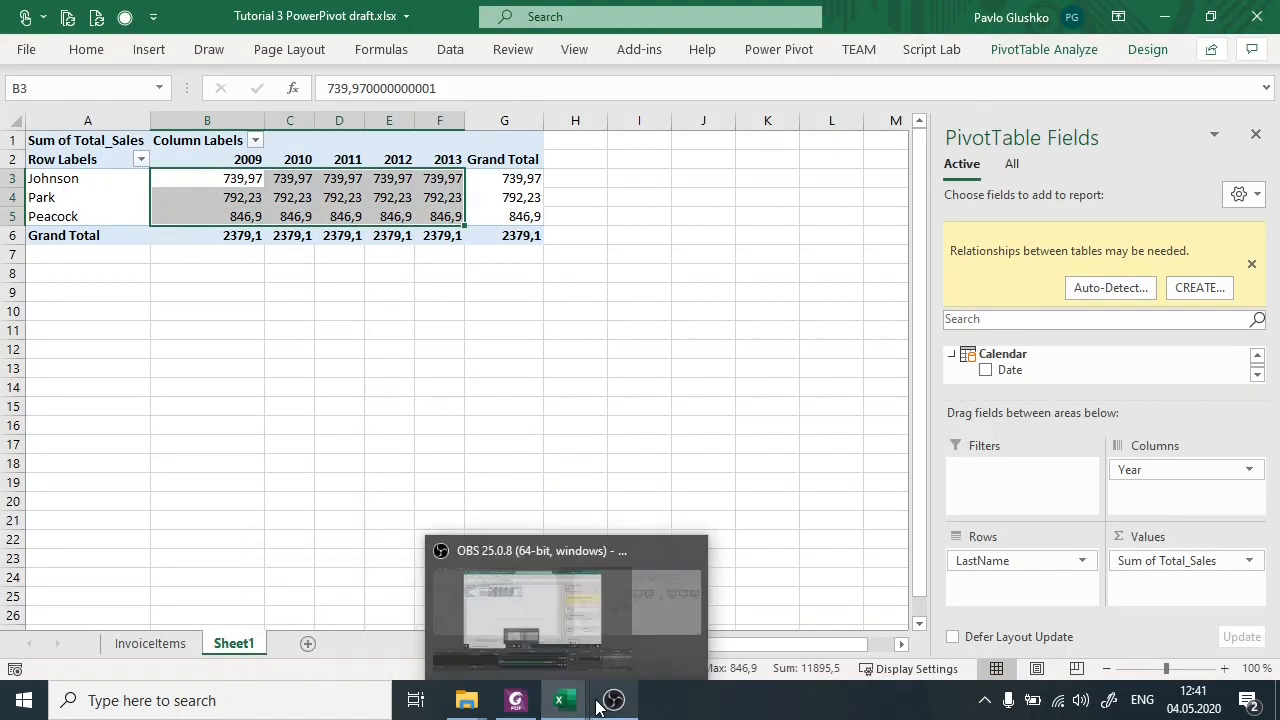
Switch back to the Power Pivot window and examine the Total_Sales calculated column's values and SUMX formula in the Employee table.
click(560, 700)
click(669, 623)
drag(311, 199, 307, 218)
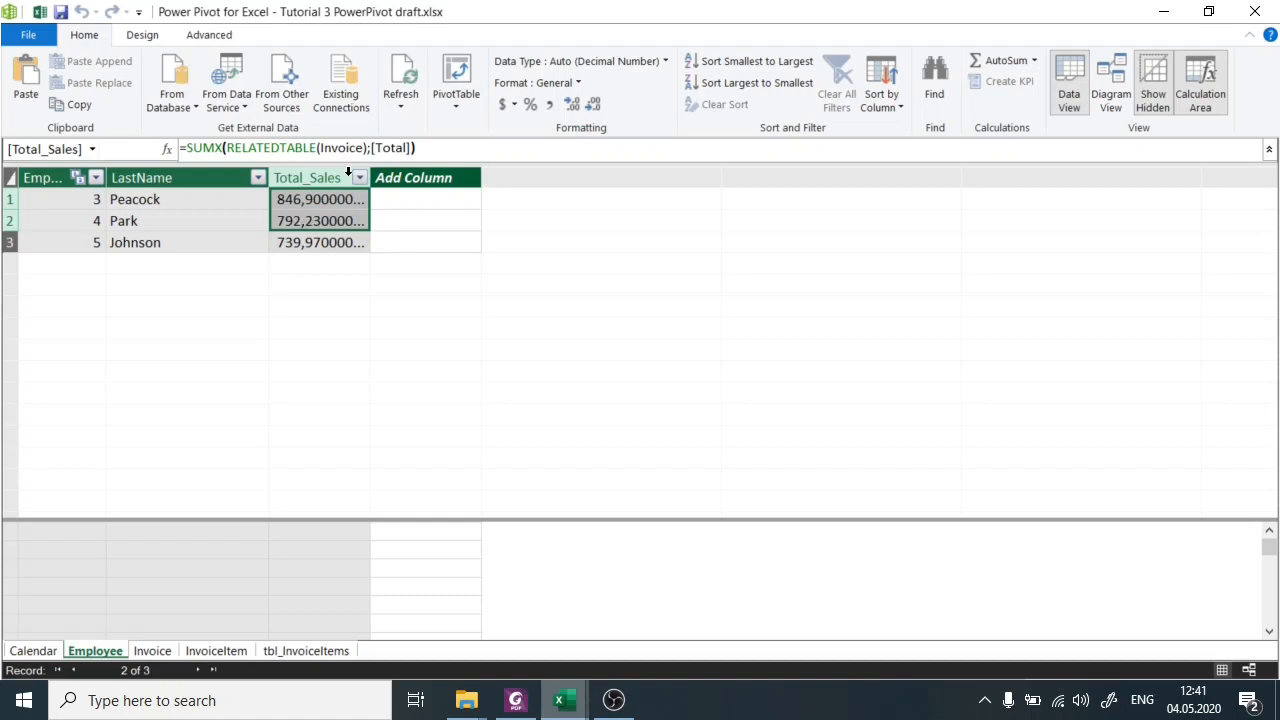
click(320, 198)
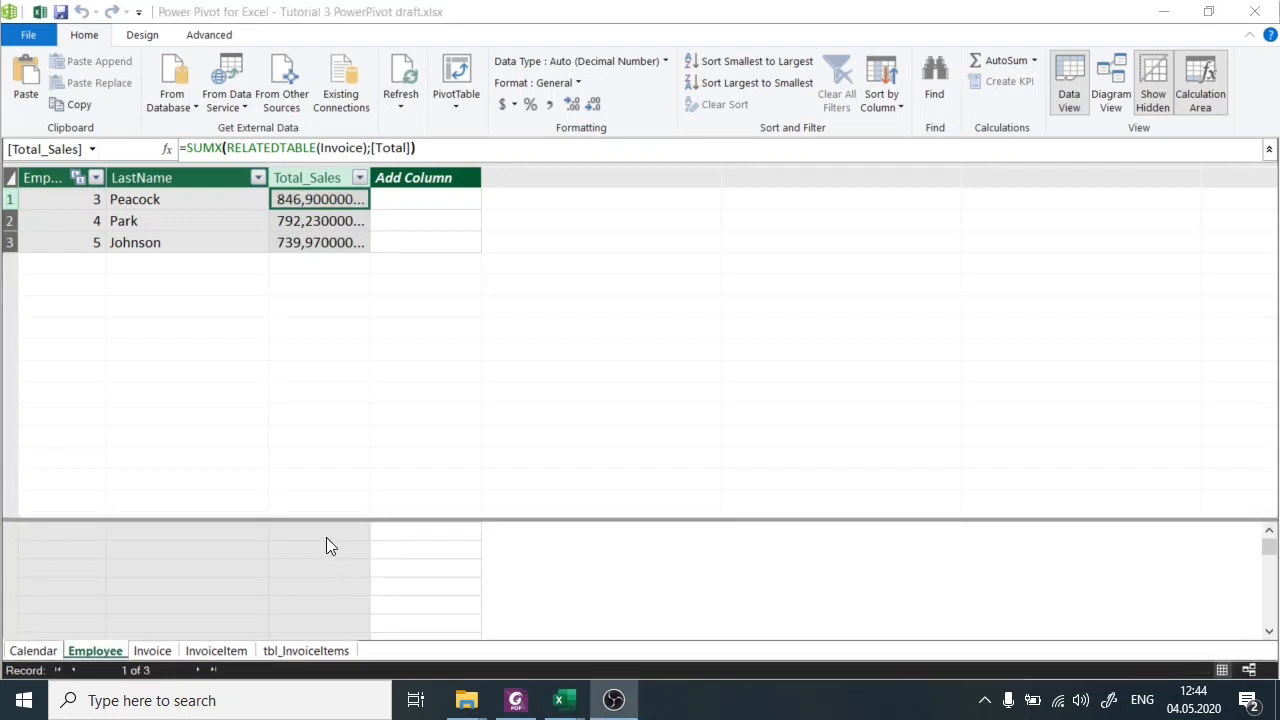
Switch to the exercise slides in Foxit PhantomPDF and go to page 36 with the PowerPivot exercise.
mouse_move(508, 697)
click(643, 598)
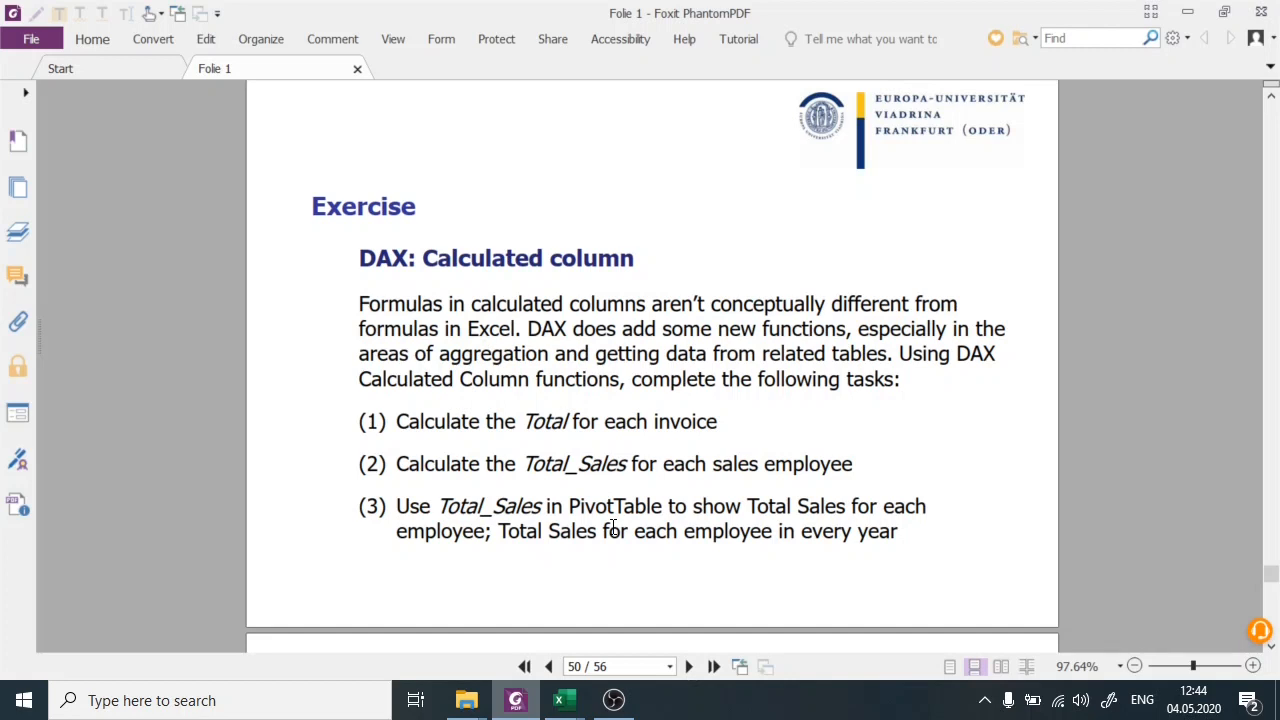
click(628, 667)
text(36)
key(Return)
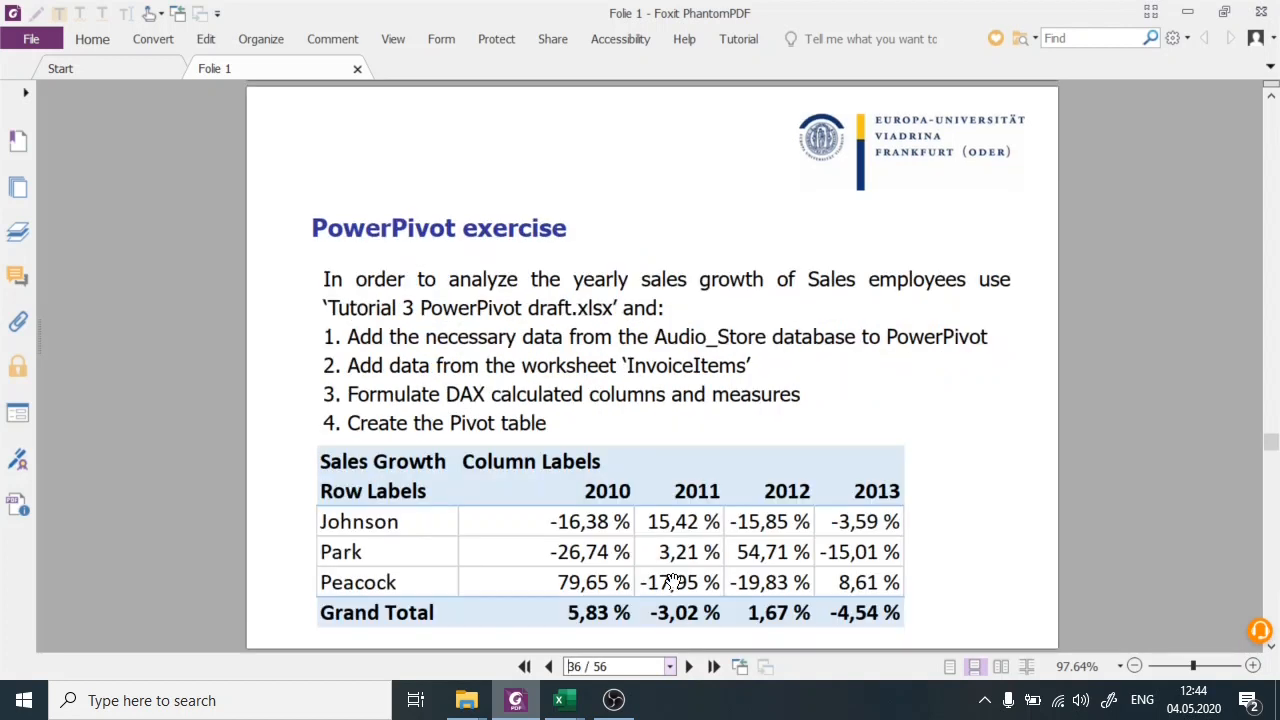
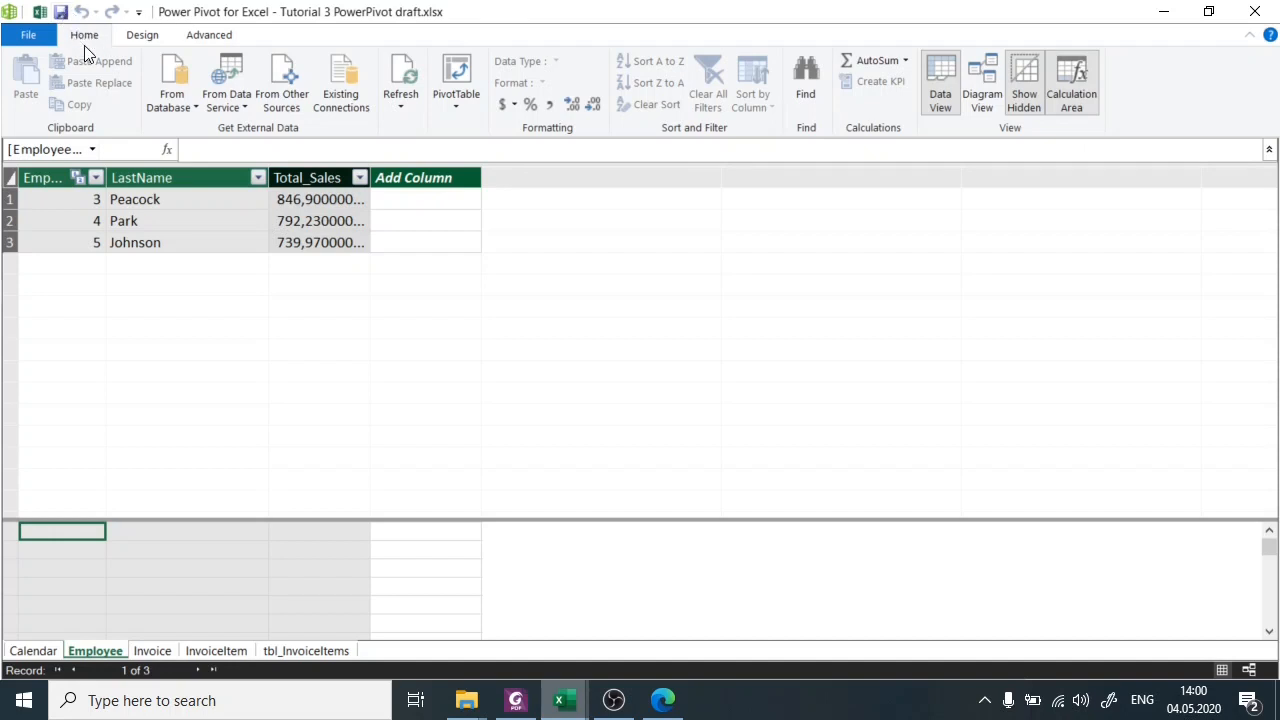
Display the calculation area and select its first cell under the InvoiceId column of the Invoice table.
click(1076, 86)
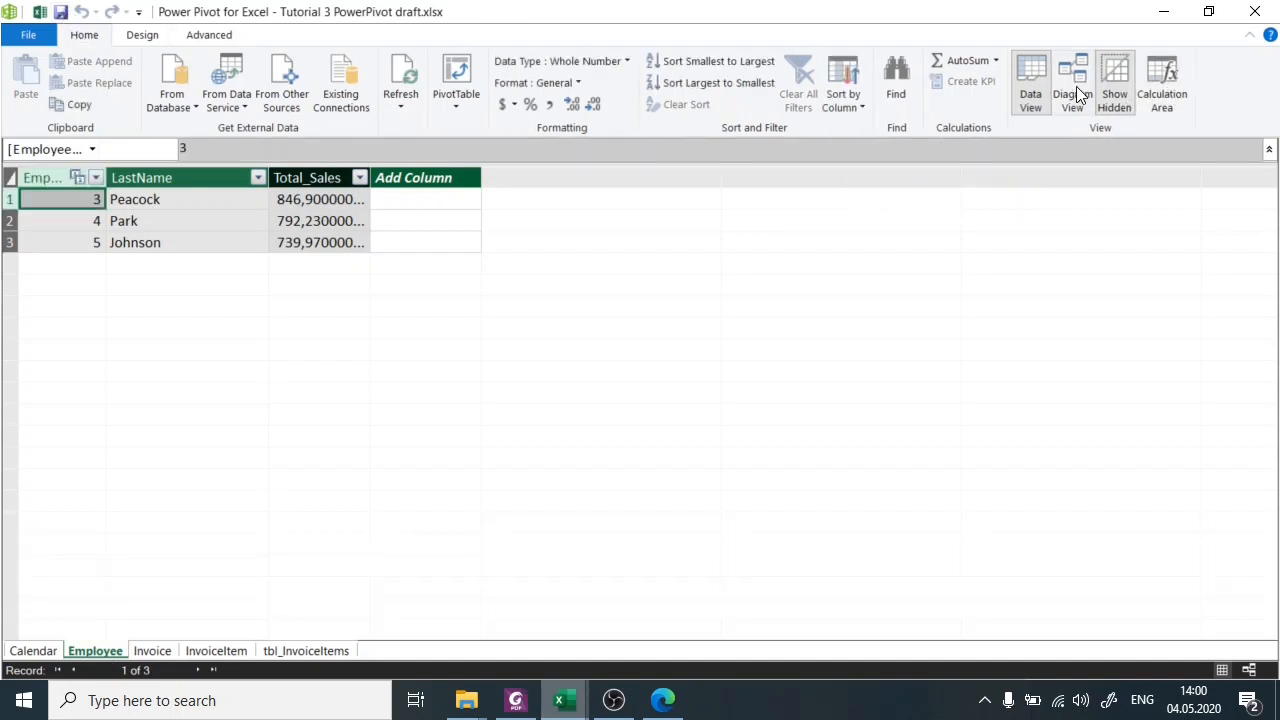
click(1155, 87)
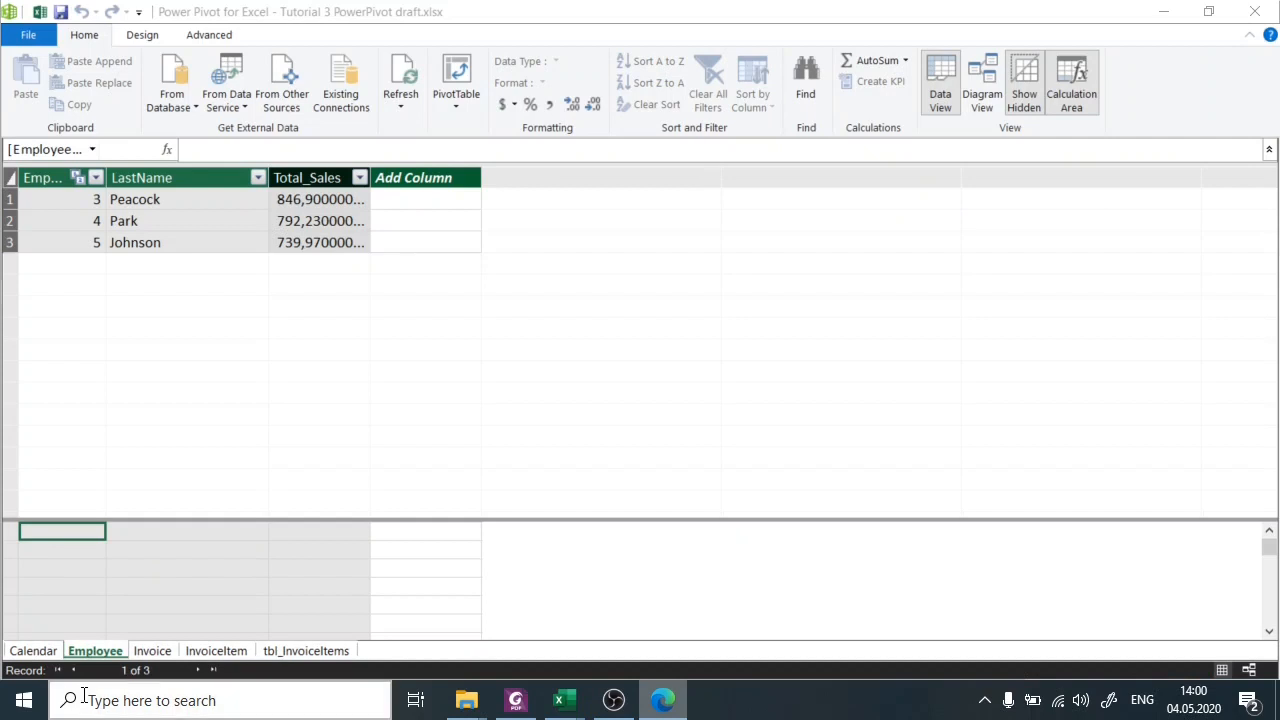
click(157, 655)
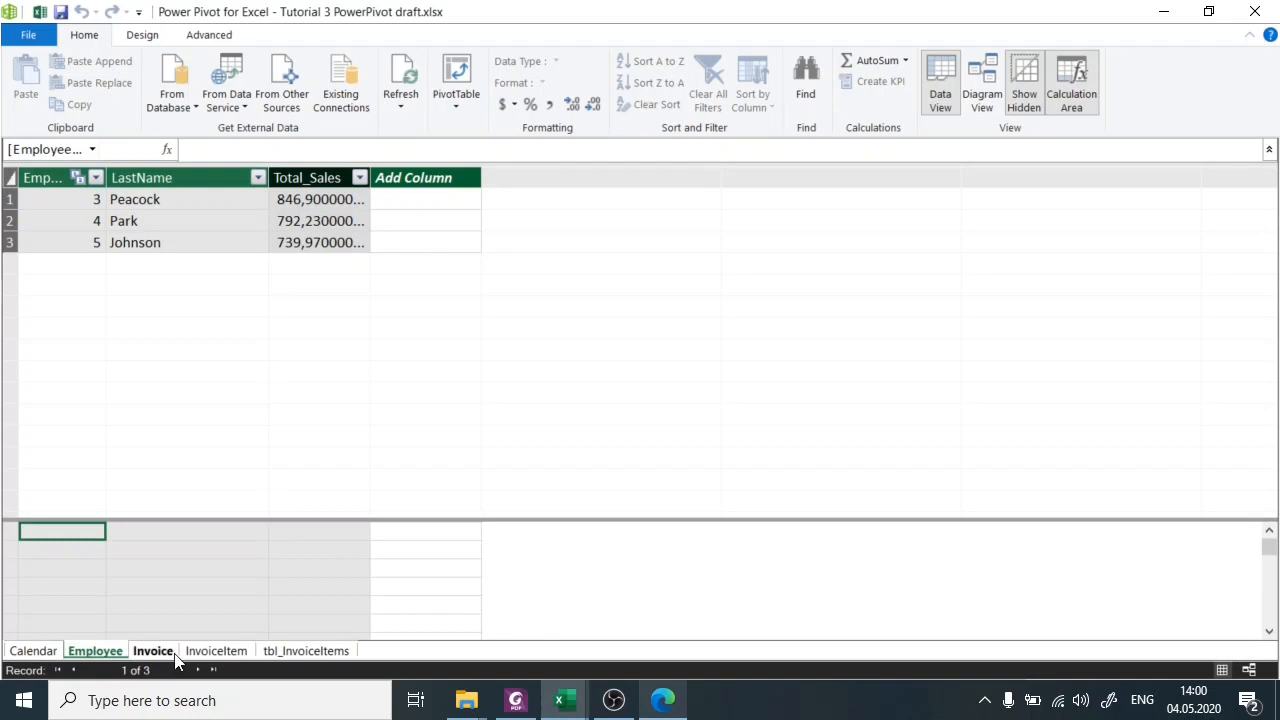
click(155, 653)
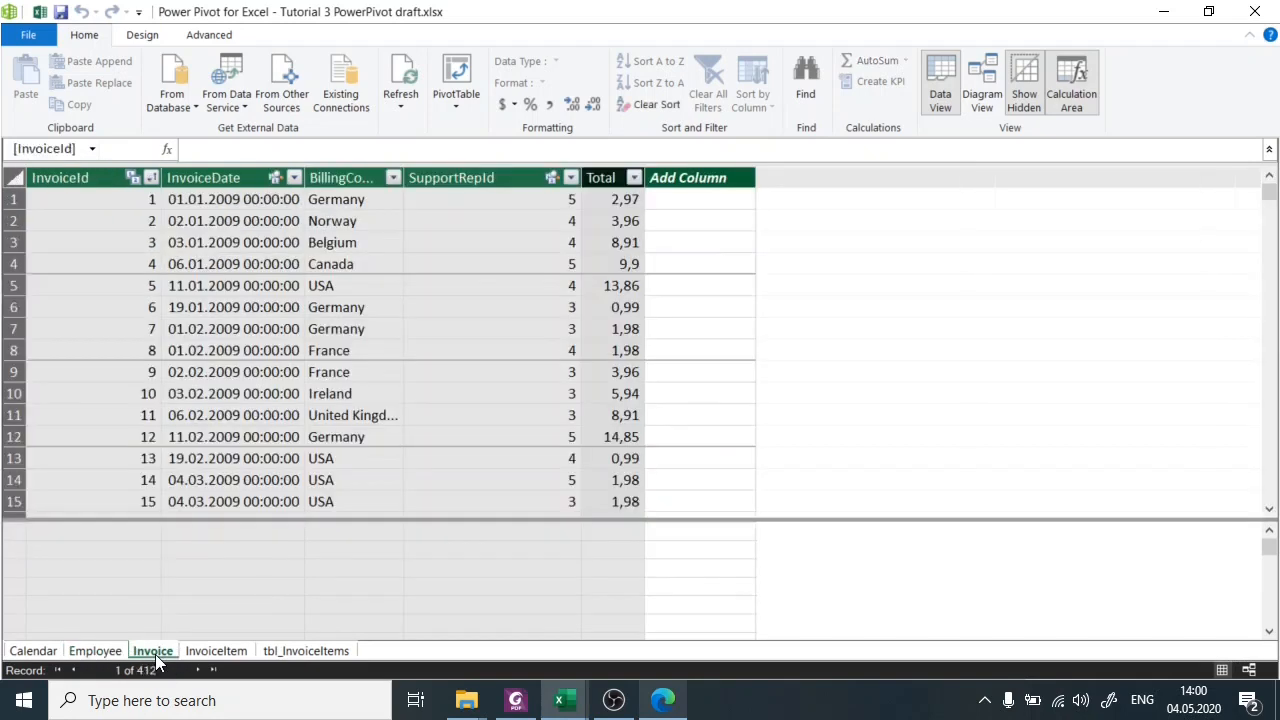
click(121, 535)
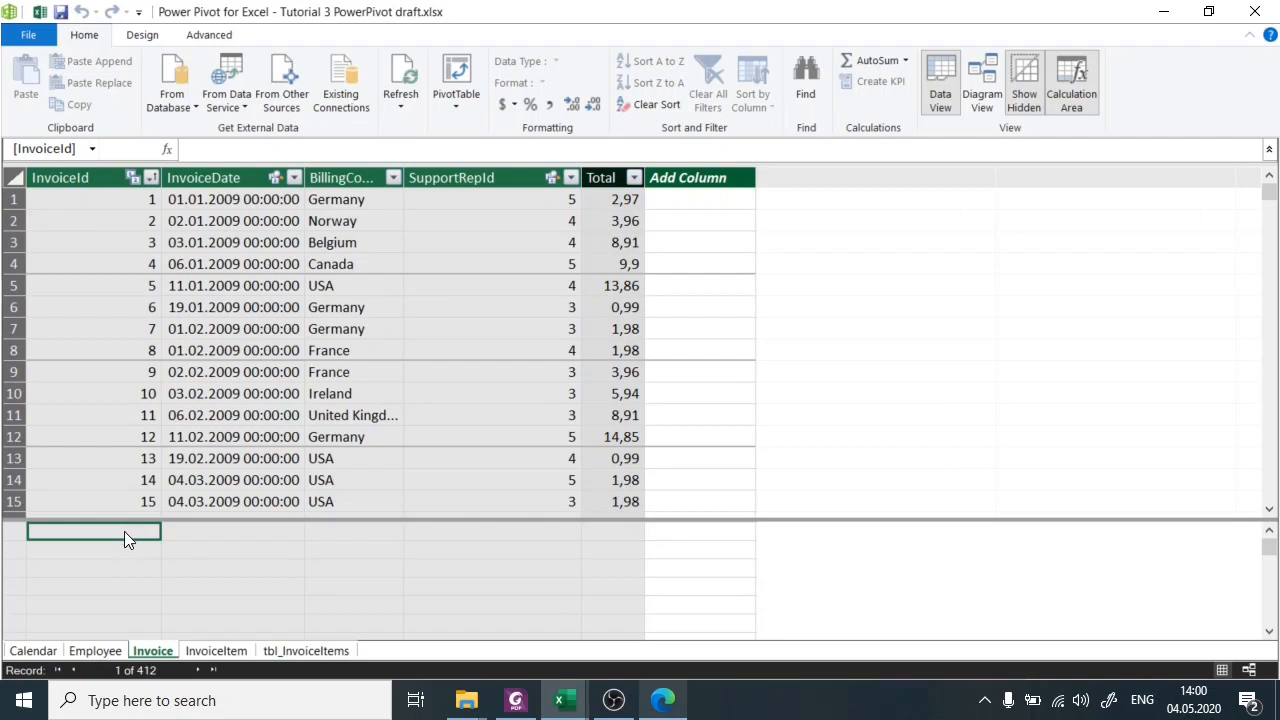
Start a new measure named "Total Sales measure" in the selected cell, with := after the name.
click(202, 148)
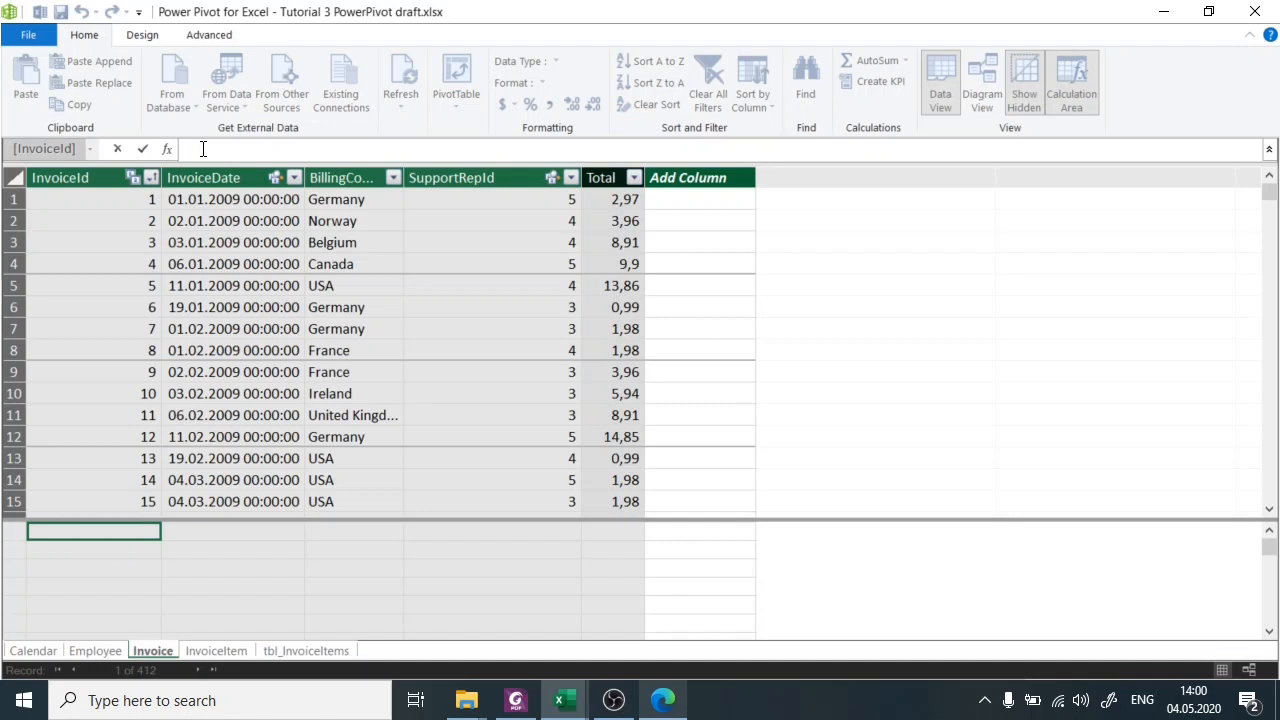
text(Total Sales measure:=)
right_click(208, 150)
click(386, 149)
drag(316, 151, 298, 150)
click(314, 149)
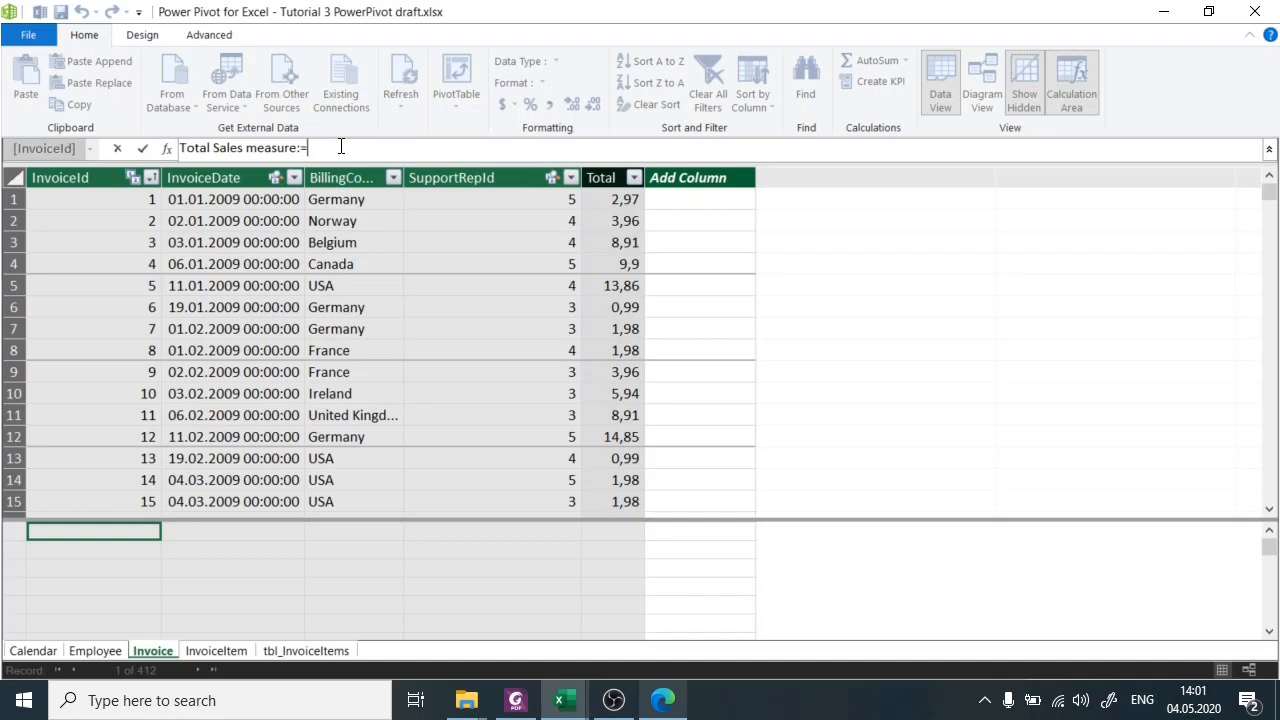
Define the Total Sales measure as SUM(Invoice[Total]).
text(S)
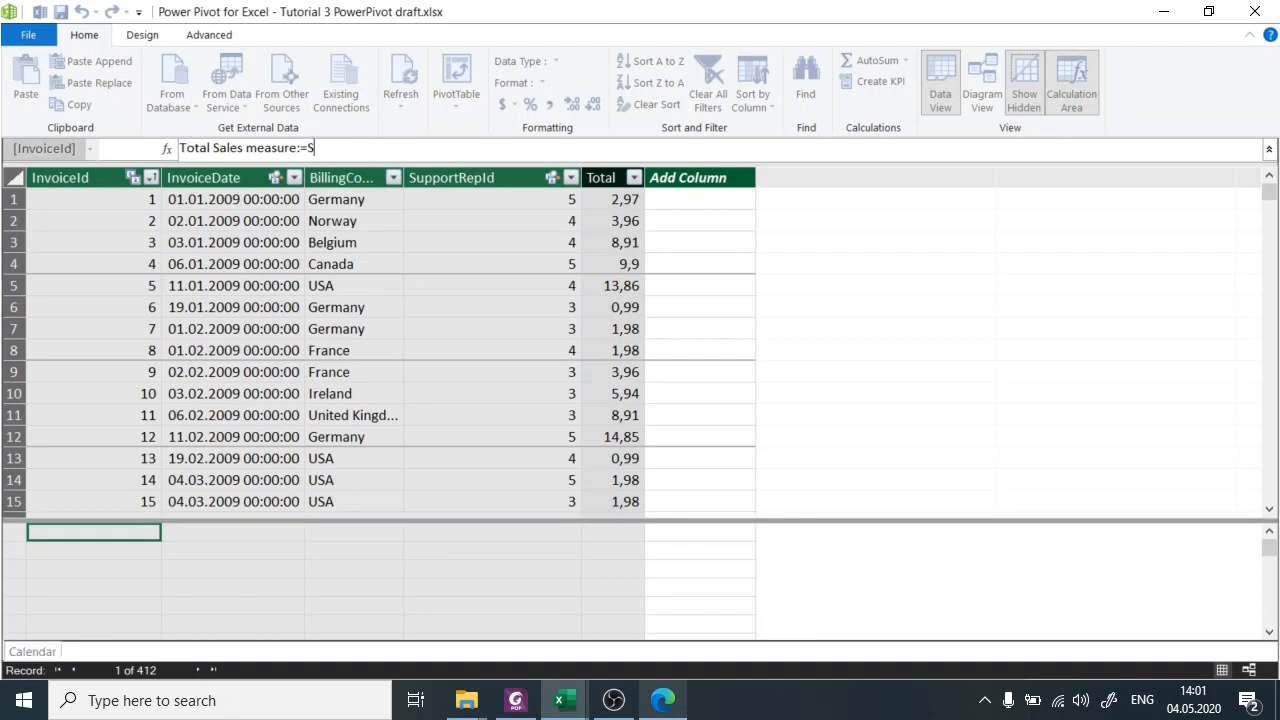
text(UM()
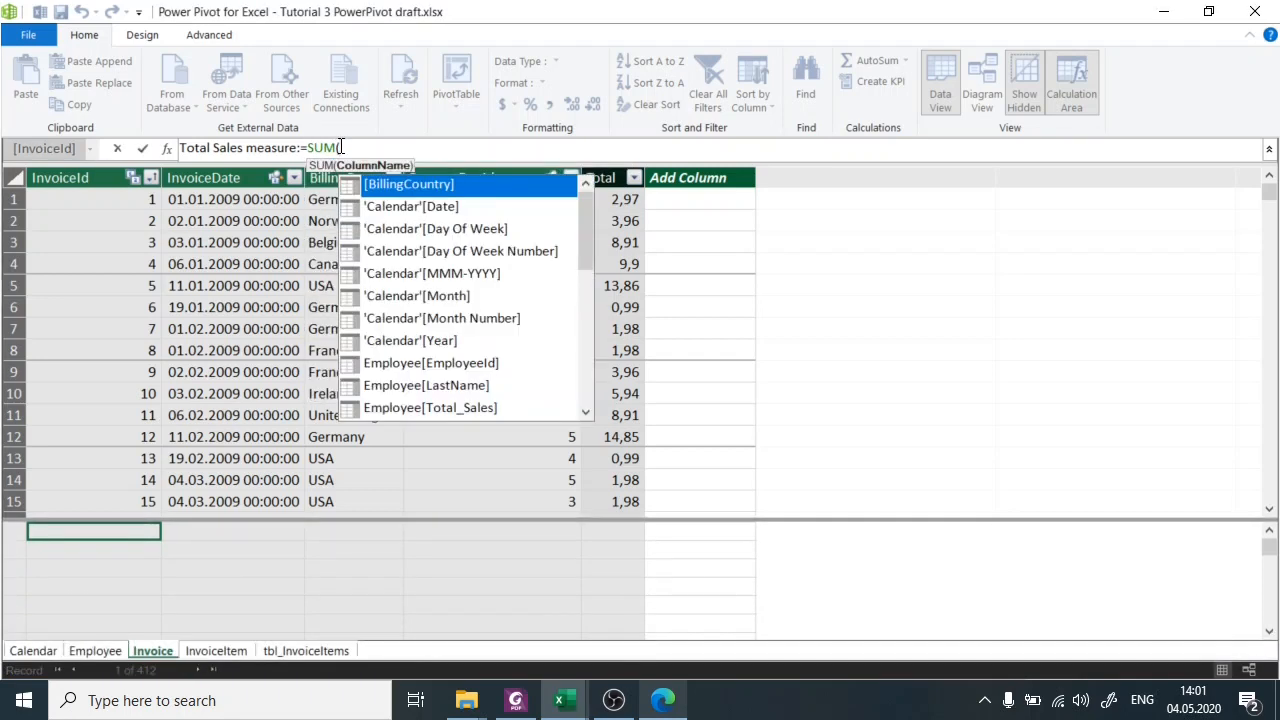
text(I)
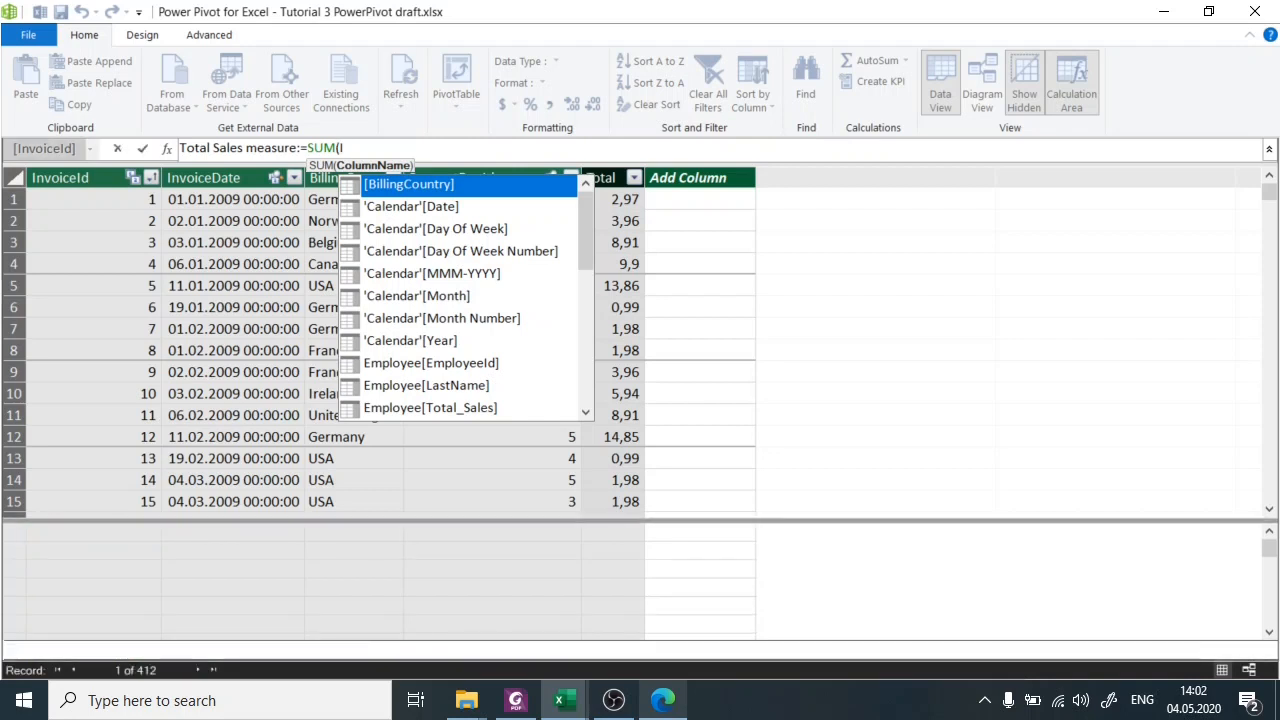
text(nvoice[)
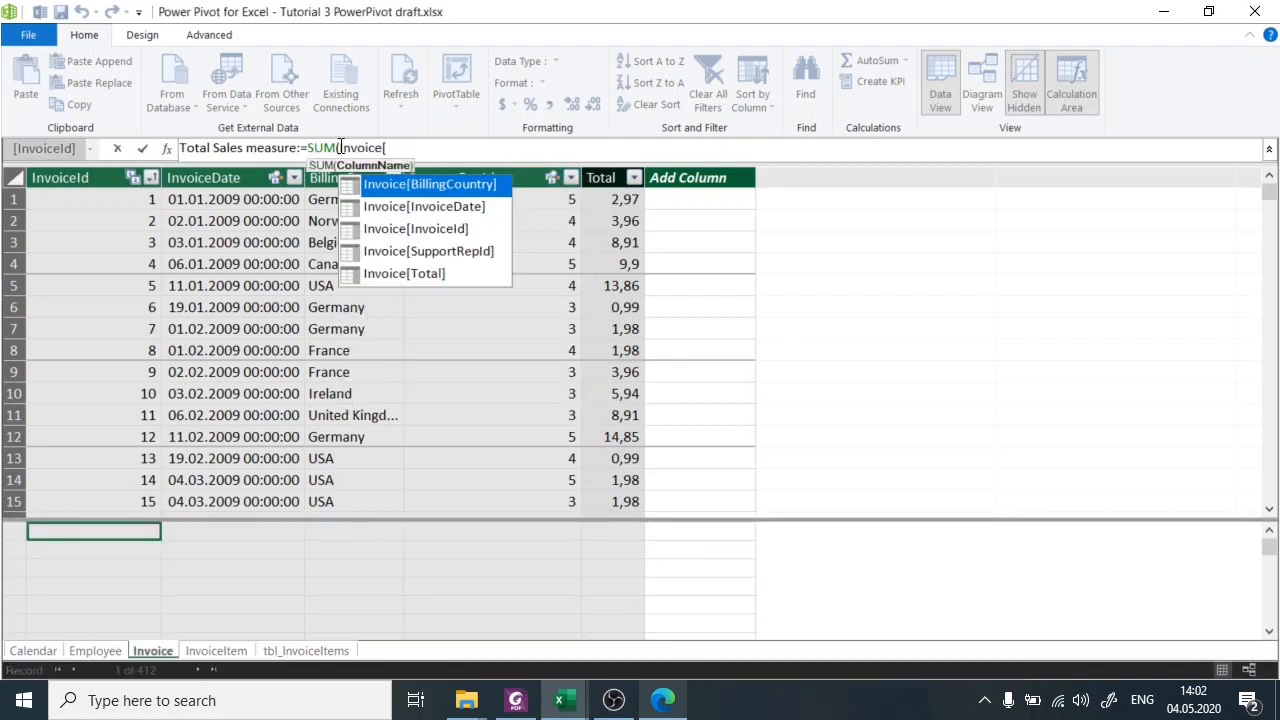
text(Total]))
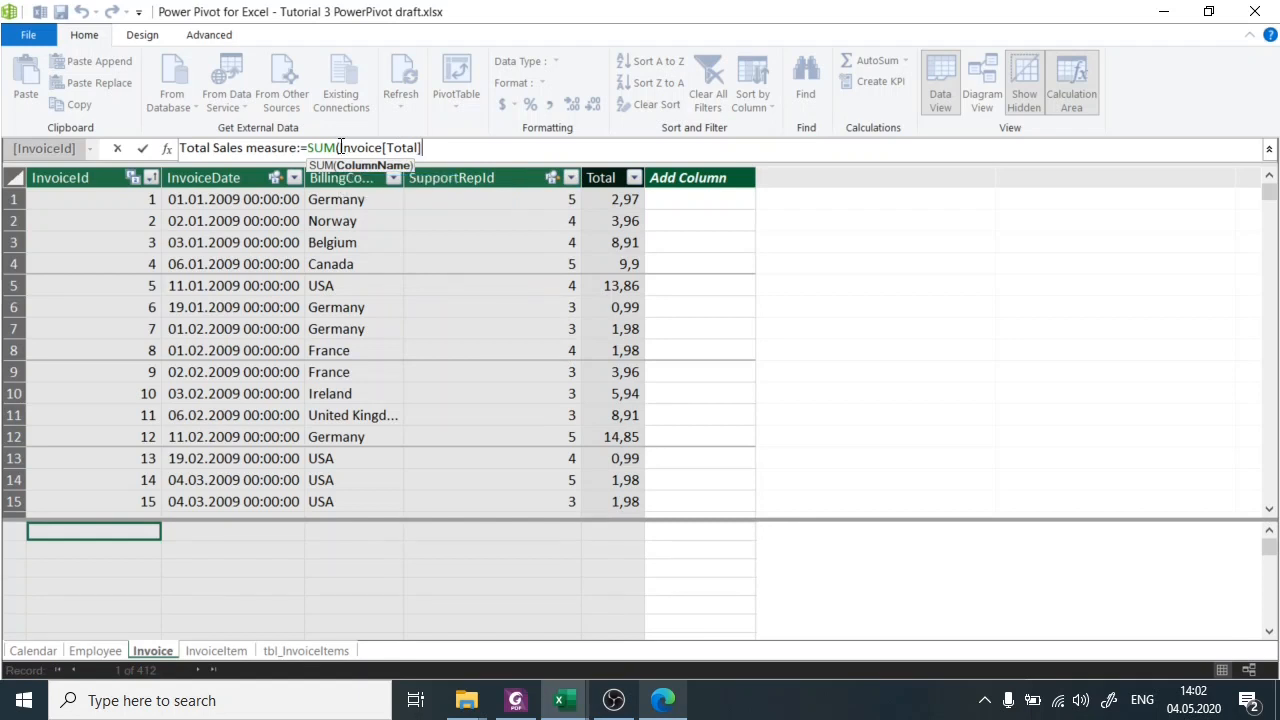
key(Return)
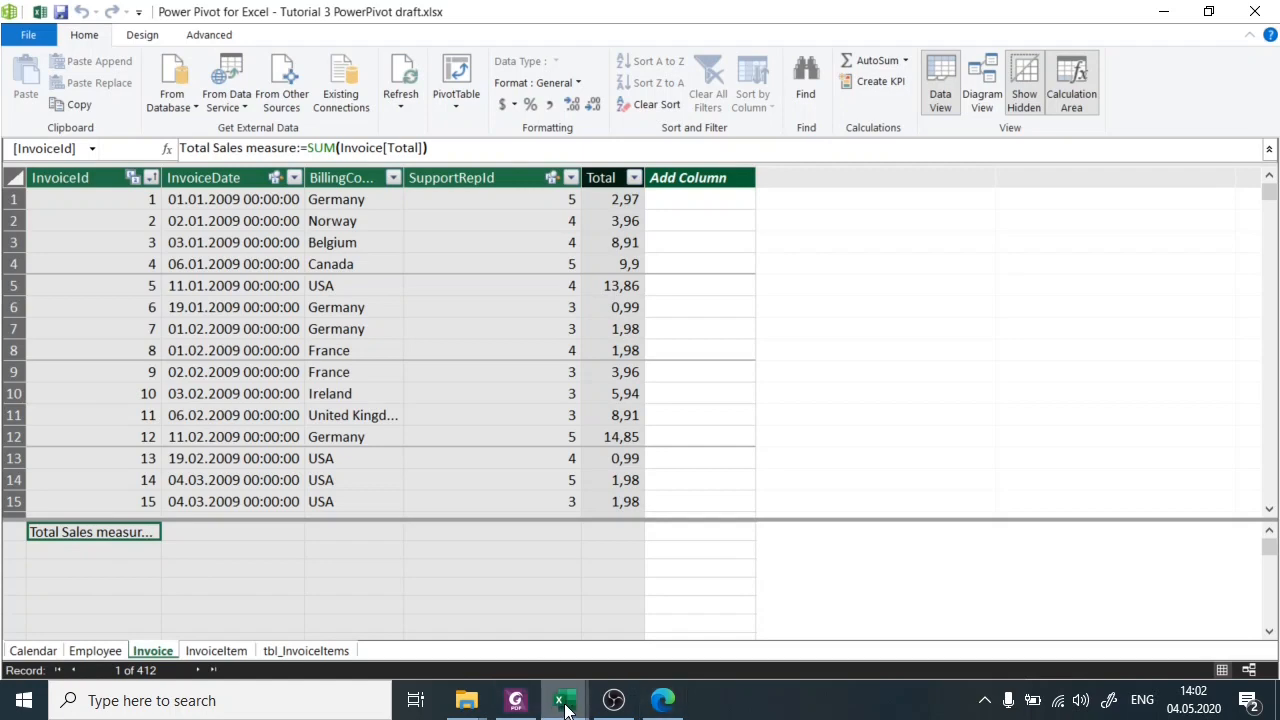
Switch to the workbook and add the Invoice table's Total Sales measure to the PivotTable's values.
mouse_move(563, 700)
click(493, 604)
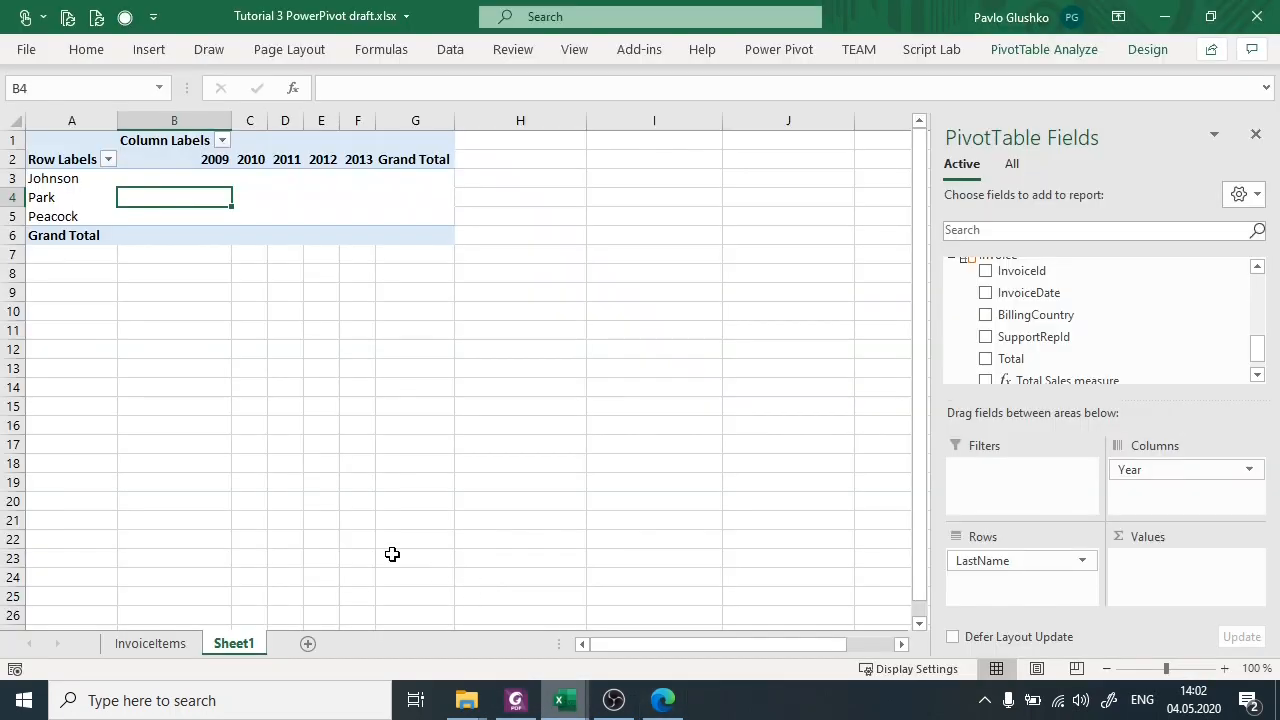
scroll(1177, 305, down, 1)
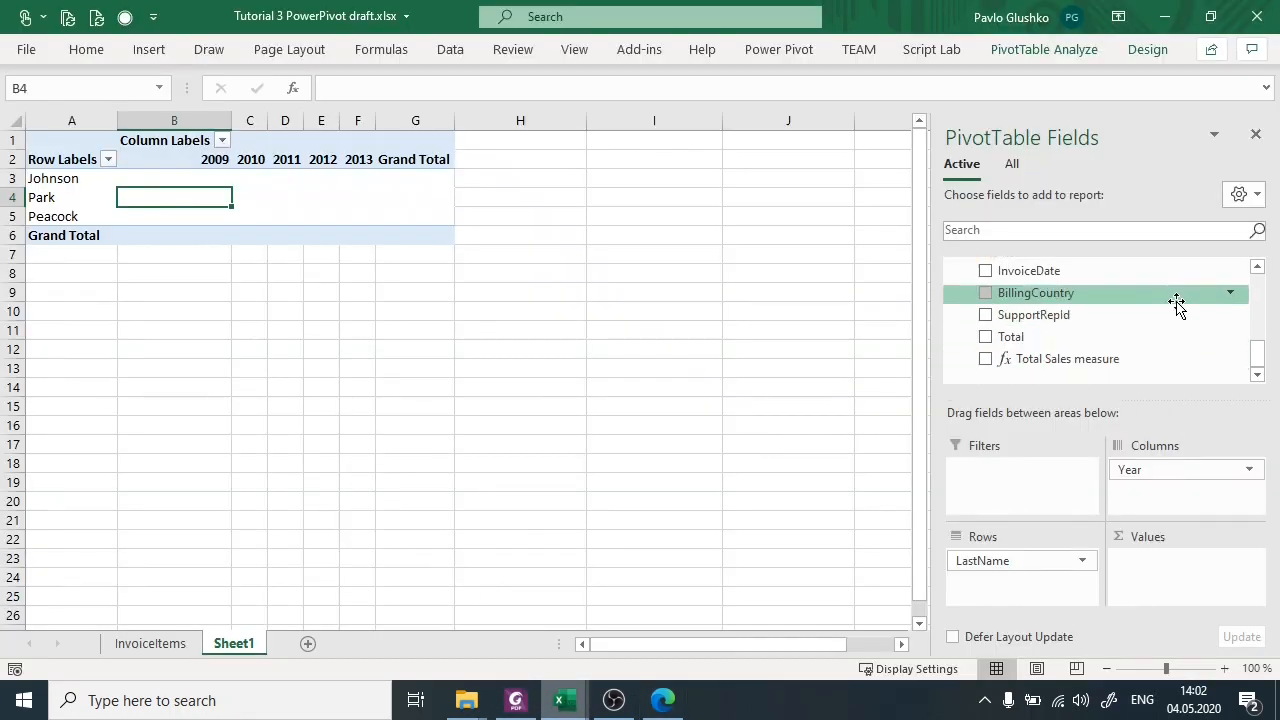
scroll(1177, 305, up, 10)
scroll(1160, 350, down, 2)
scroll(1171, 337, up, 2)
click(952, 265)
click(952, 295)
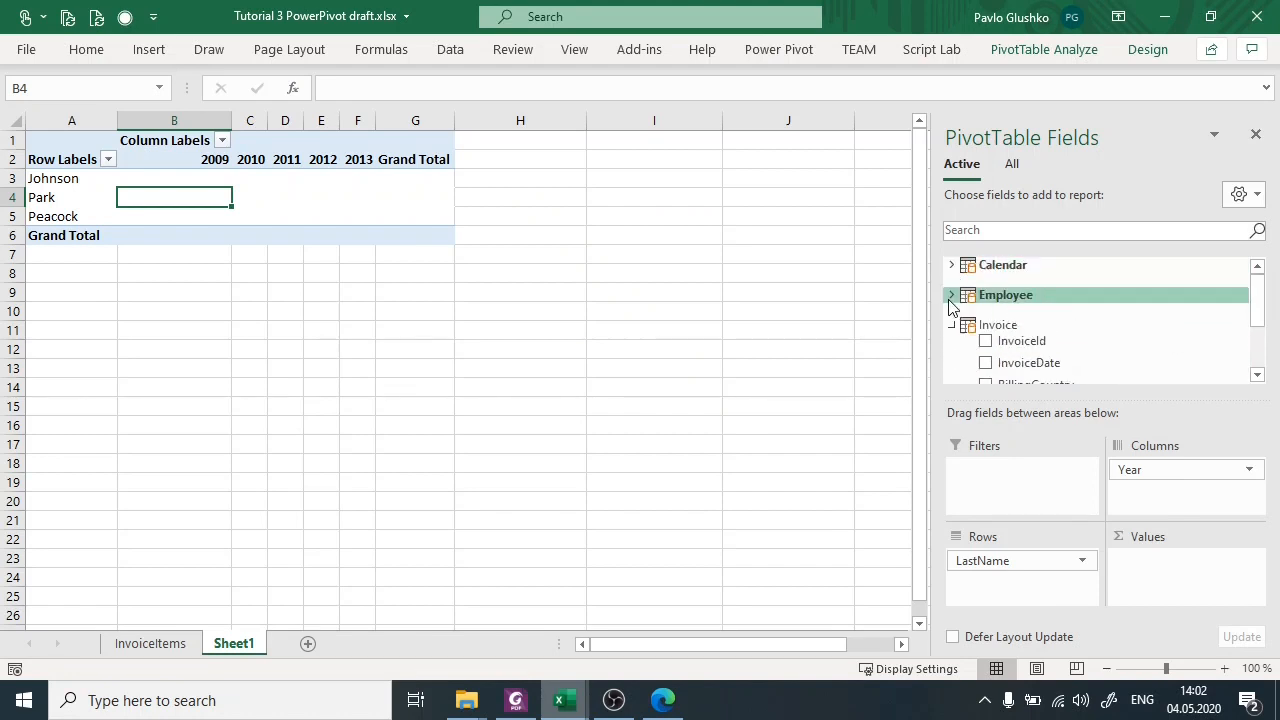
scroll(1060, 317, down, 3)
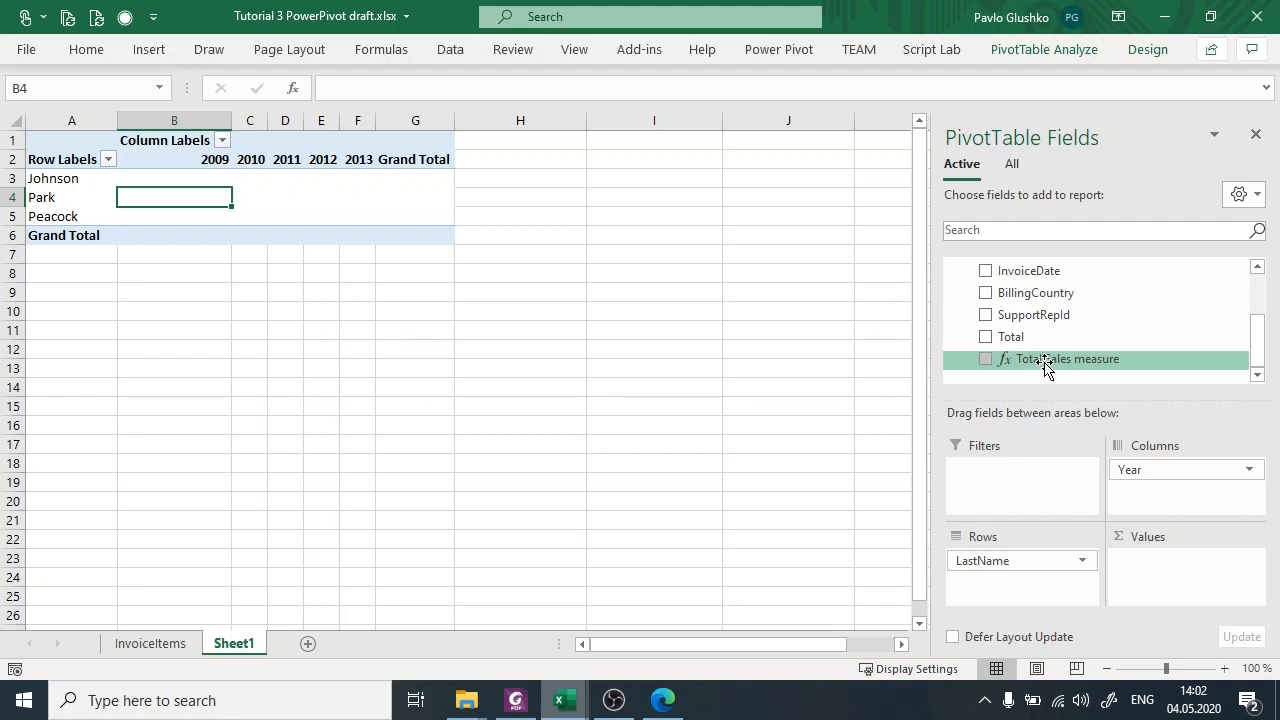
drag(1045, 362, 1188, 580)
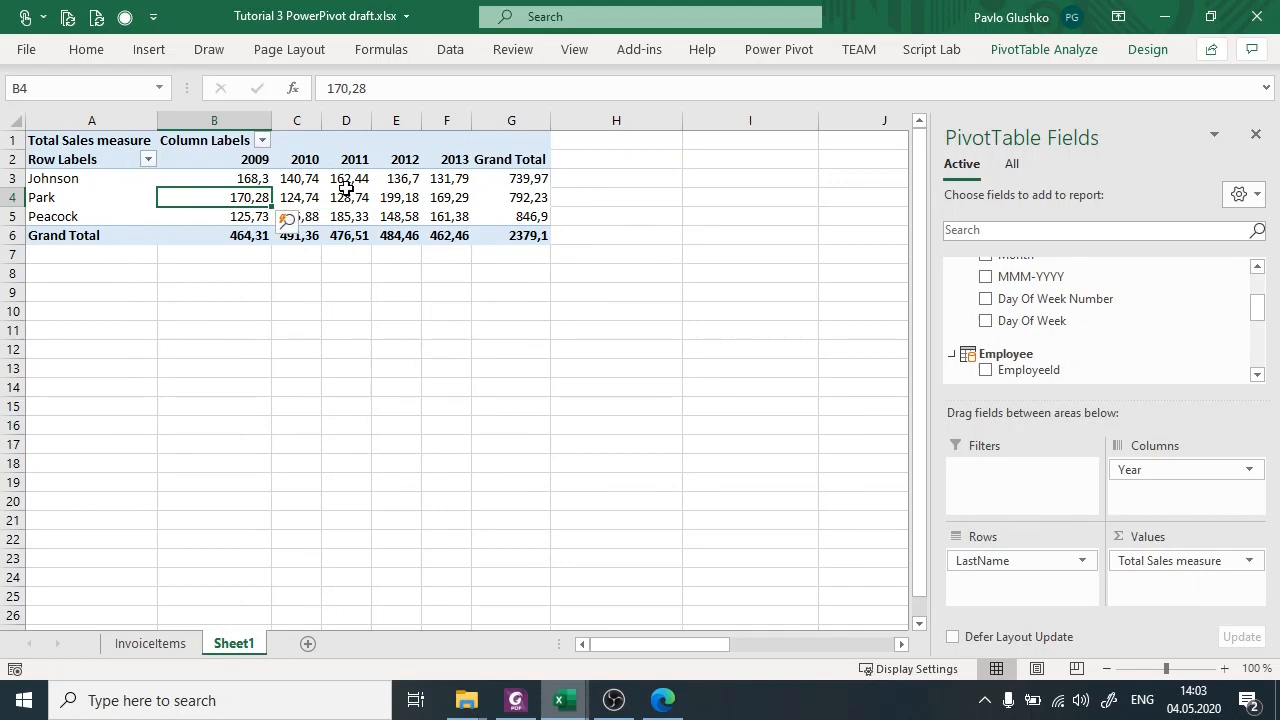
Examine the first employee's yearly Total Sales measure values and each employee's grand total in the PivotTable.
drag(225, 178, 440, 178)
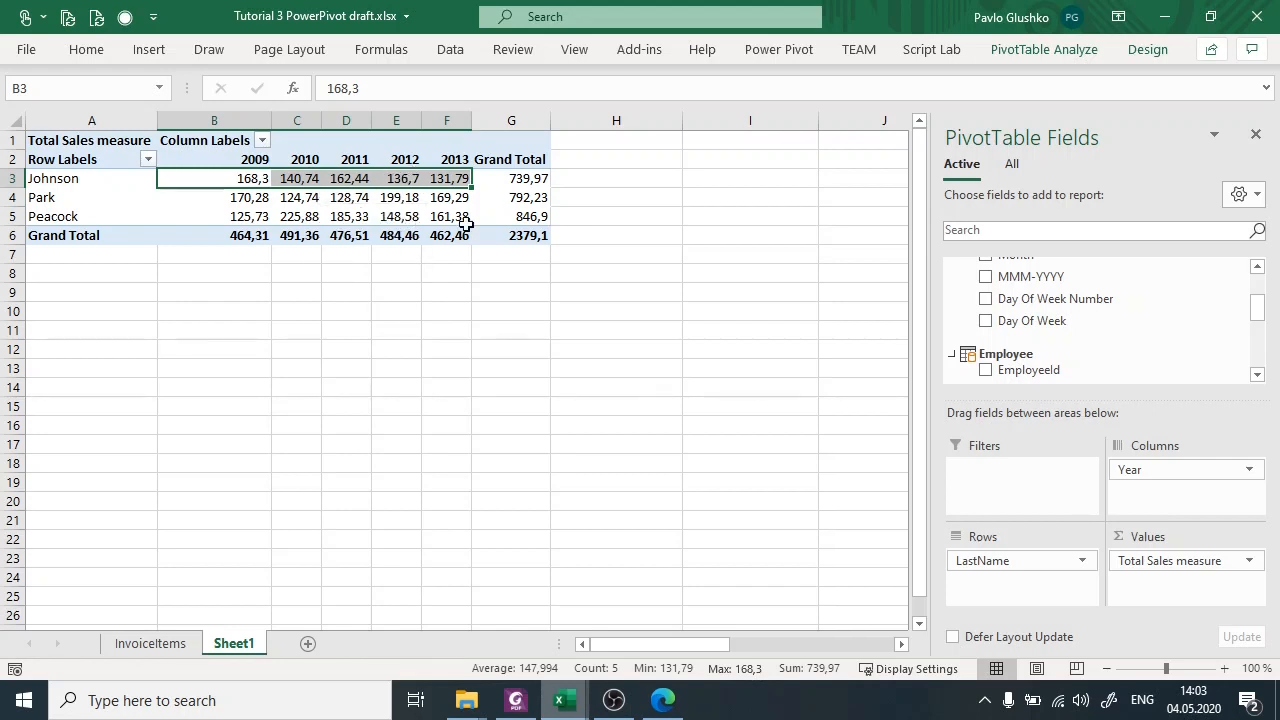
drag(518, 174, 526, 214)
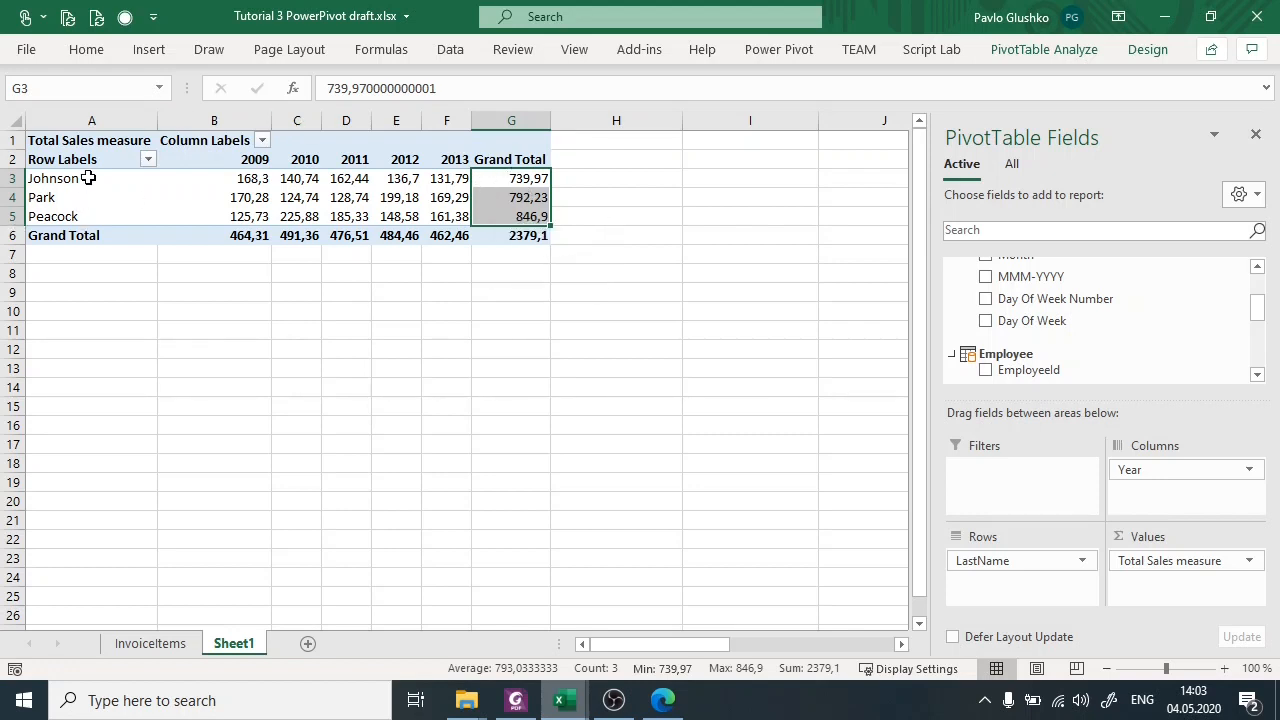
click(541, 178)
click(540, 197)
click(540, 214)
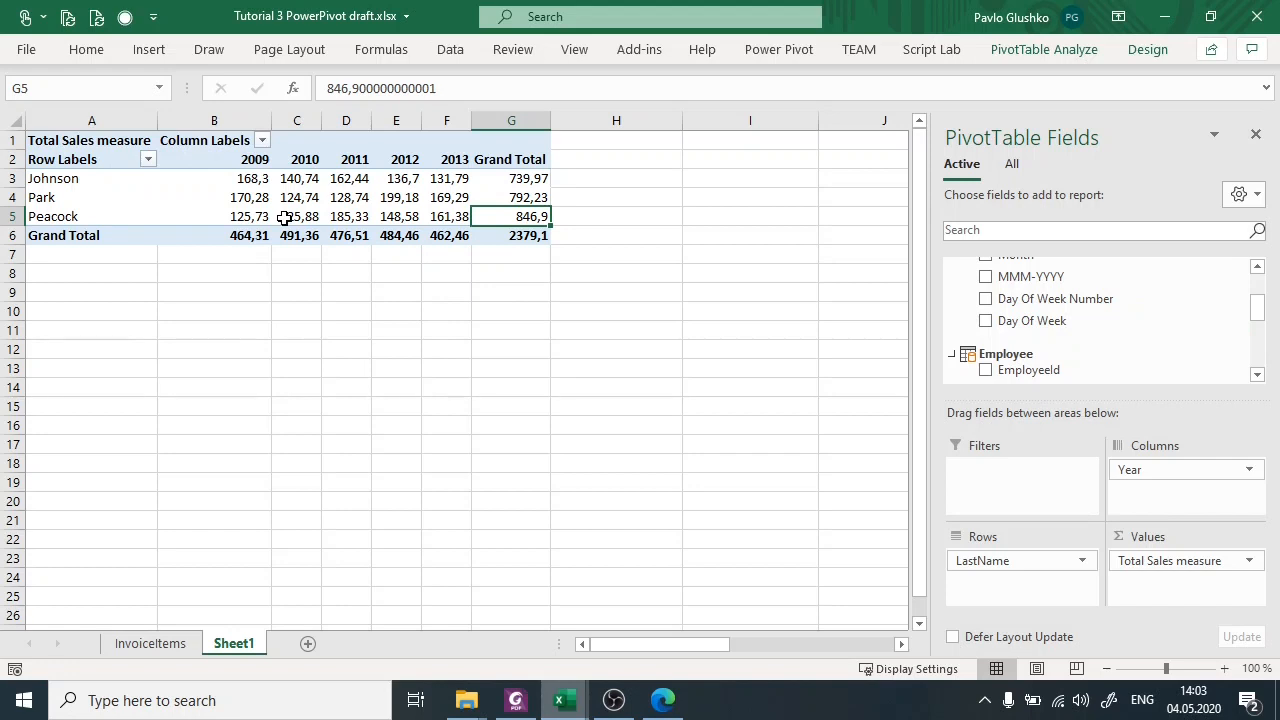
click(498, 182)
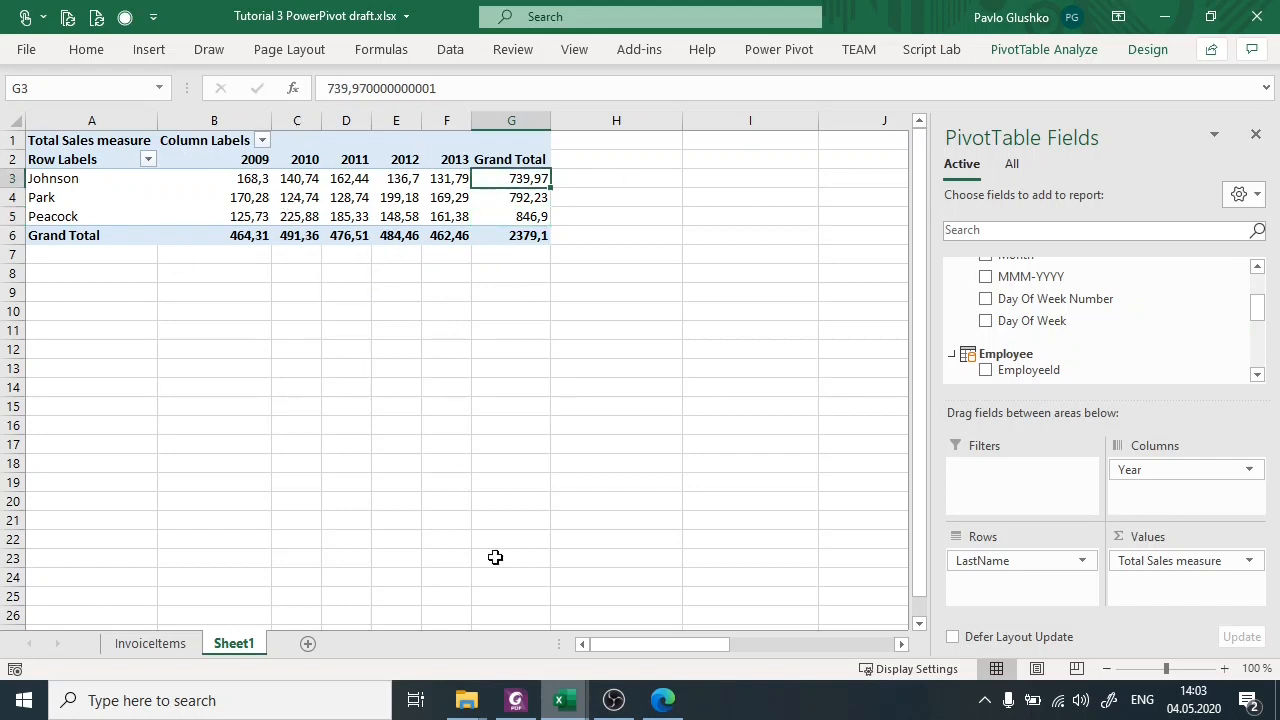
Check the DAX measures tasks on page 52 of the slides in Foxit PhantomPDF and return to the Power Pivot window.
click(610, 697)
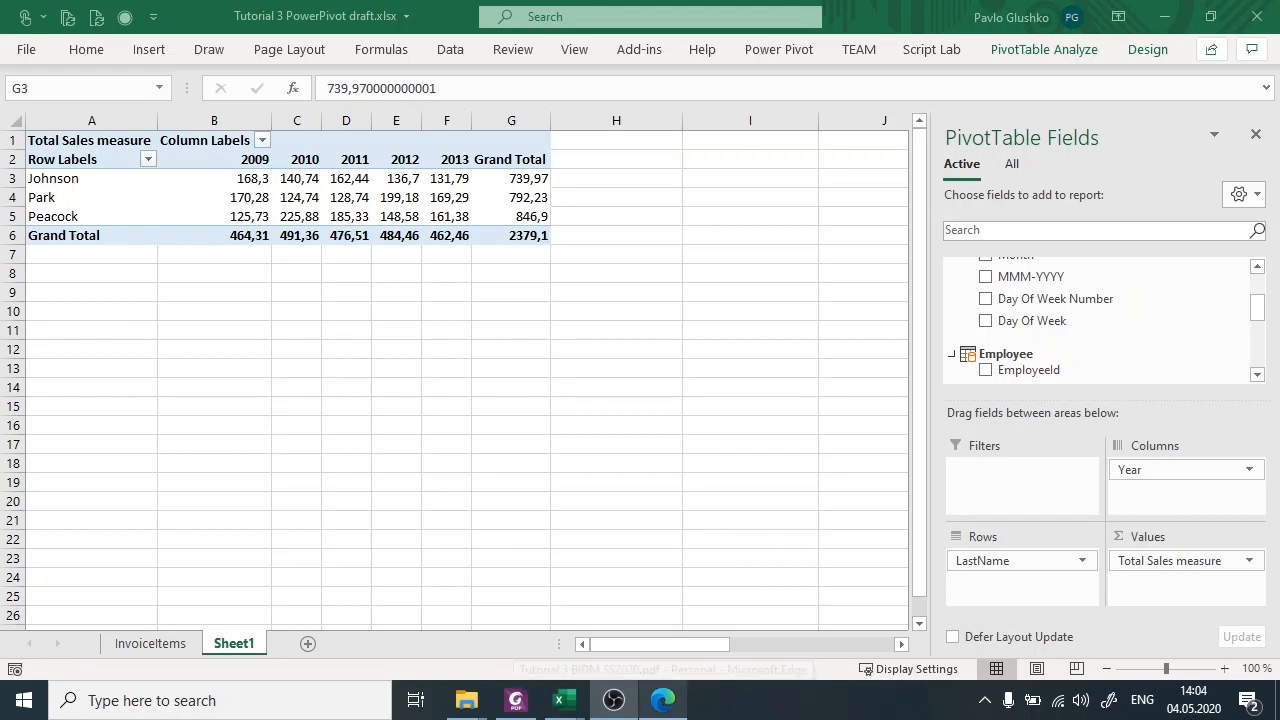
click(515, 700)
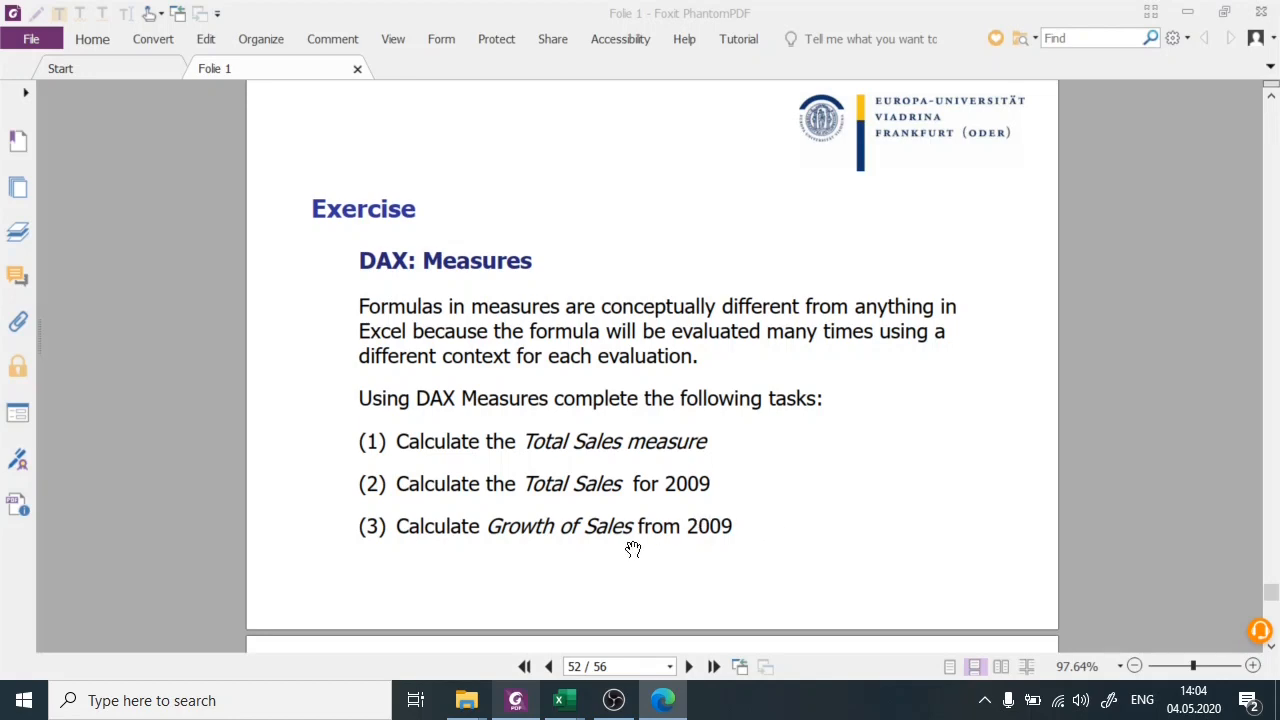
mouse_move(565, 703)
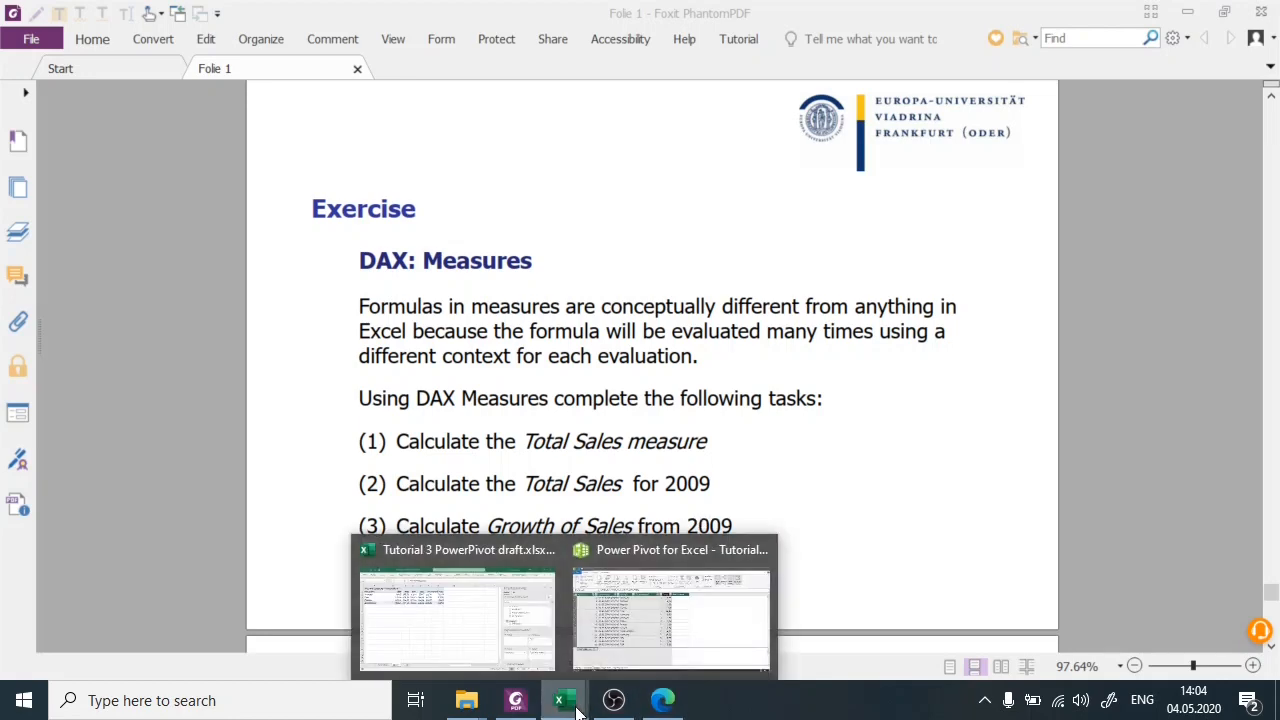
click(610, 643)
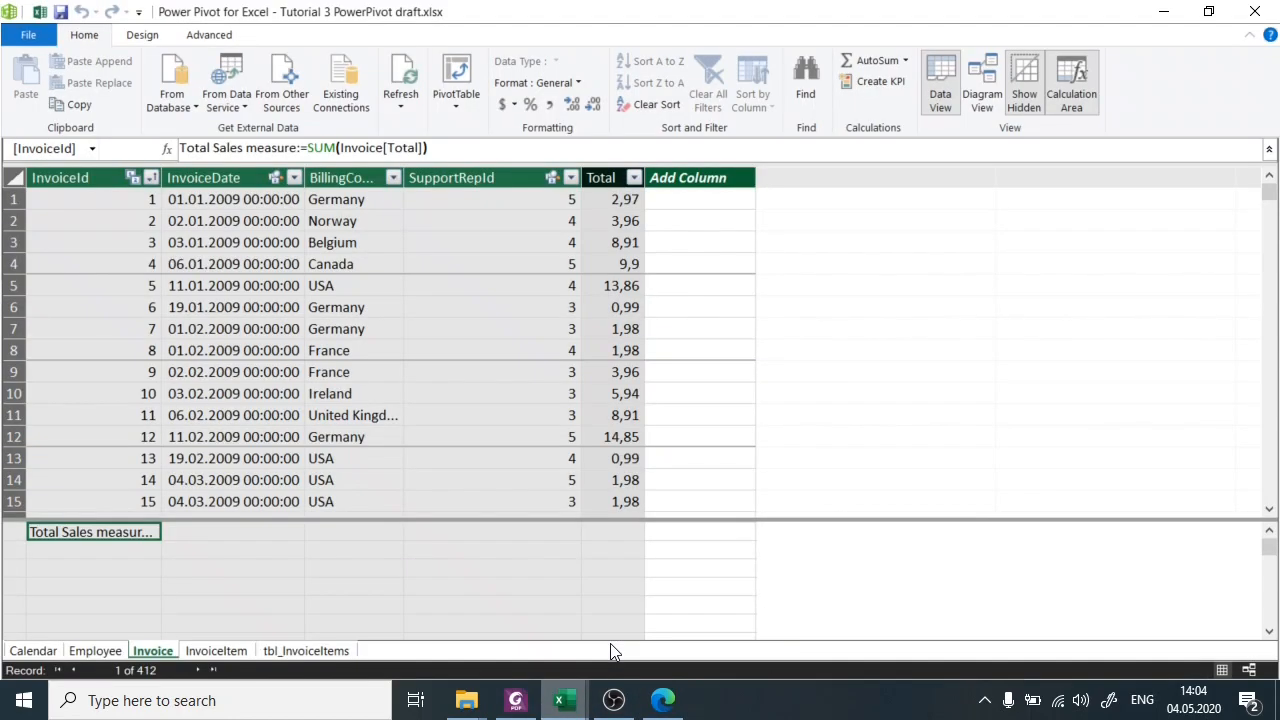
Start a new measure named "Total Sales 2009" with := in the cell directly below the Total Sales measure.
click(140, 554)
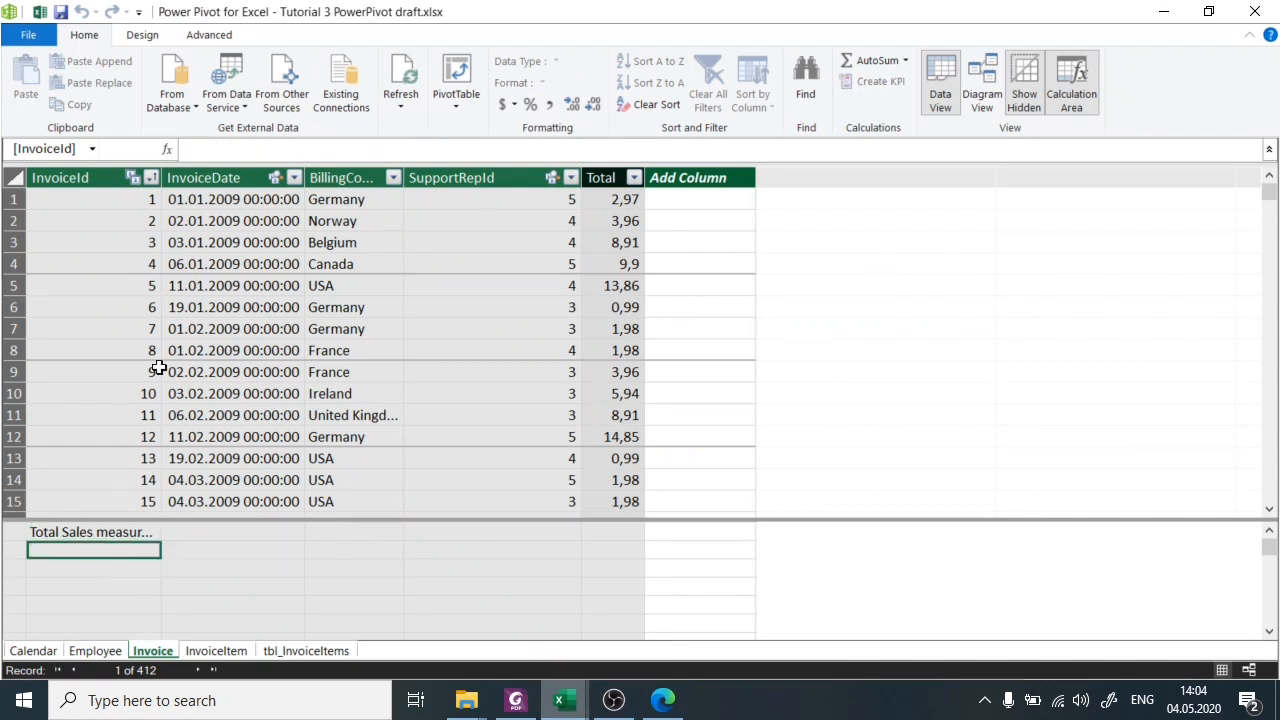
click(257, 156)
text(To)
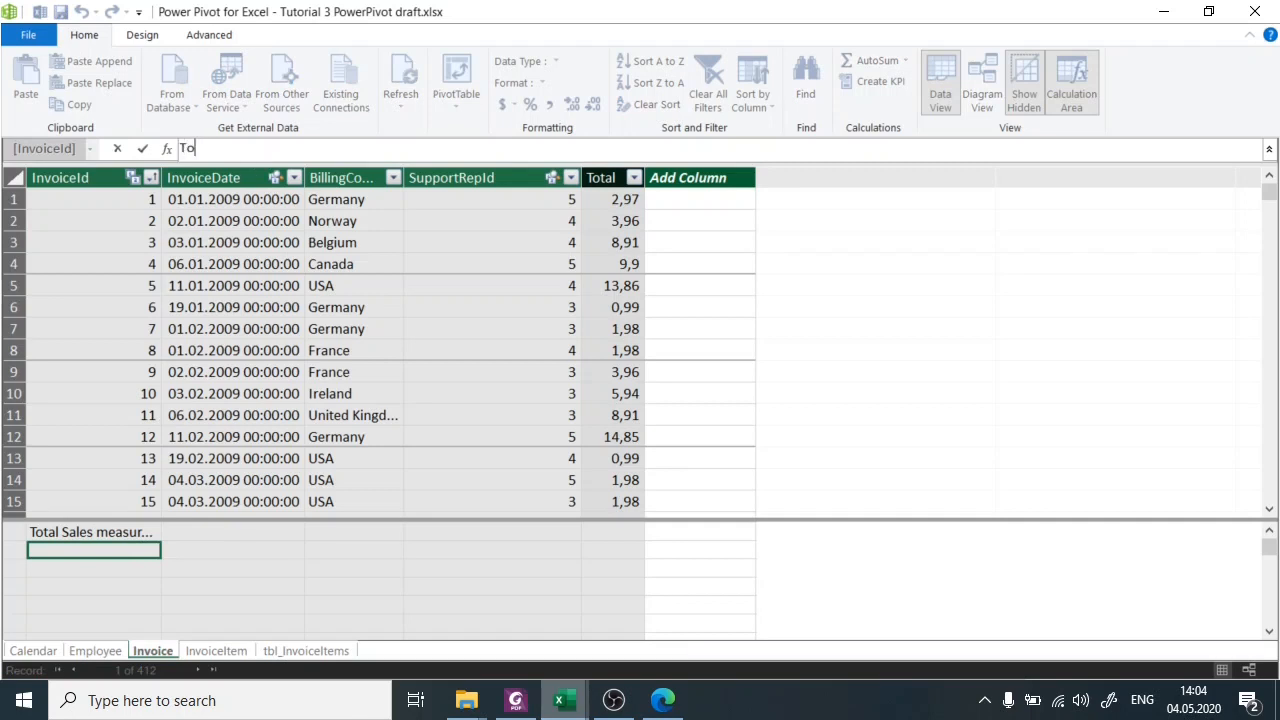
text(tal Sales 2009:=)
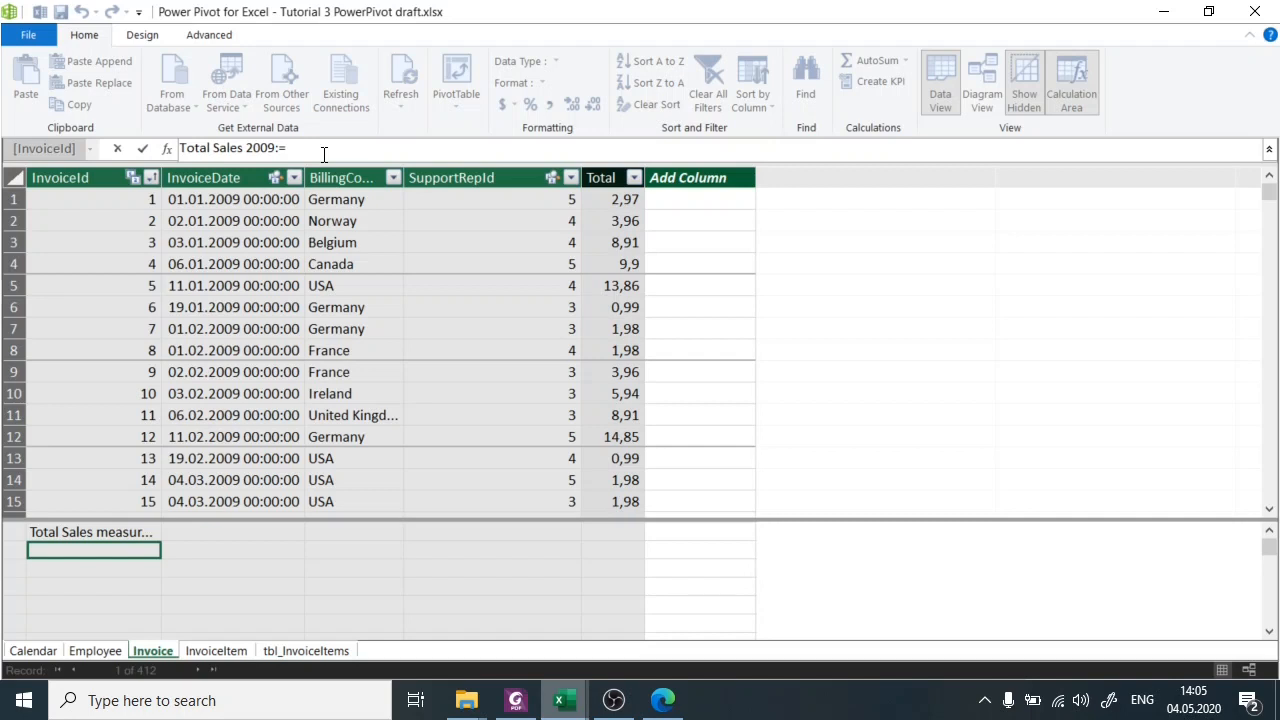
Begin the Total Sales 2009 formula with CALCULATE, using [Total Sales measure] as its expression, followed by a semicolon.
text(C)
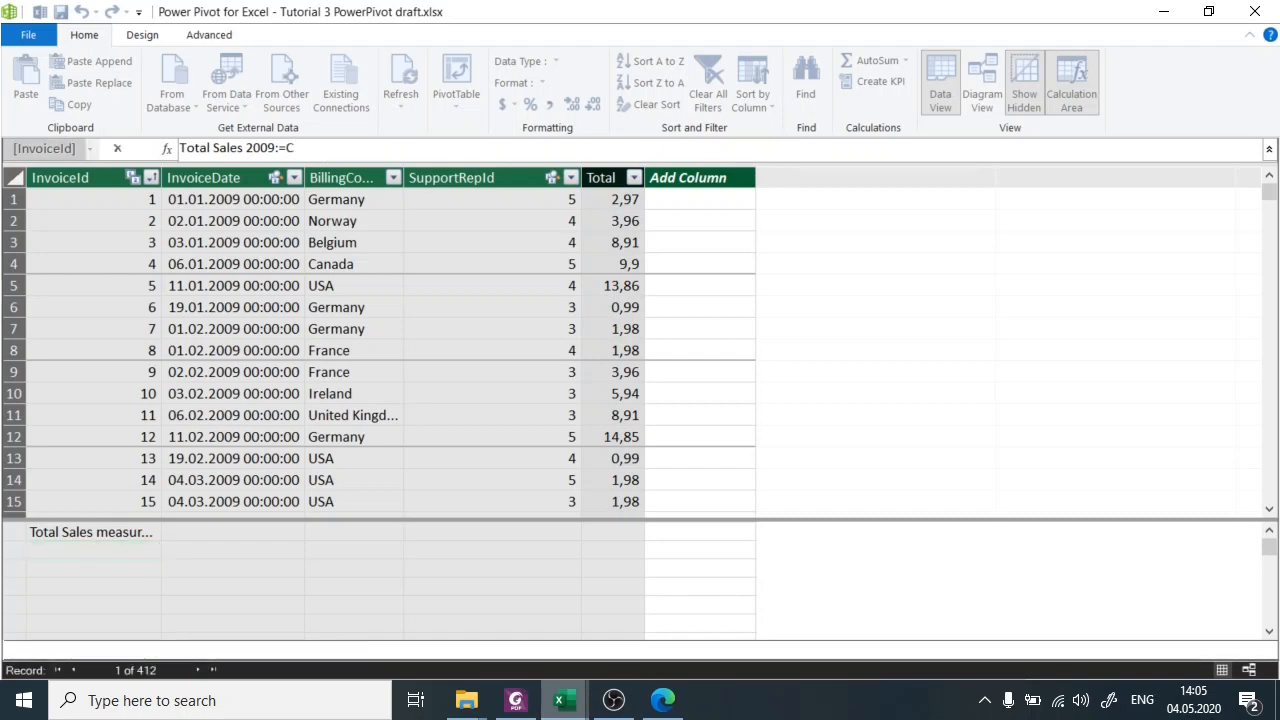
text(AL)
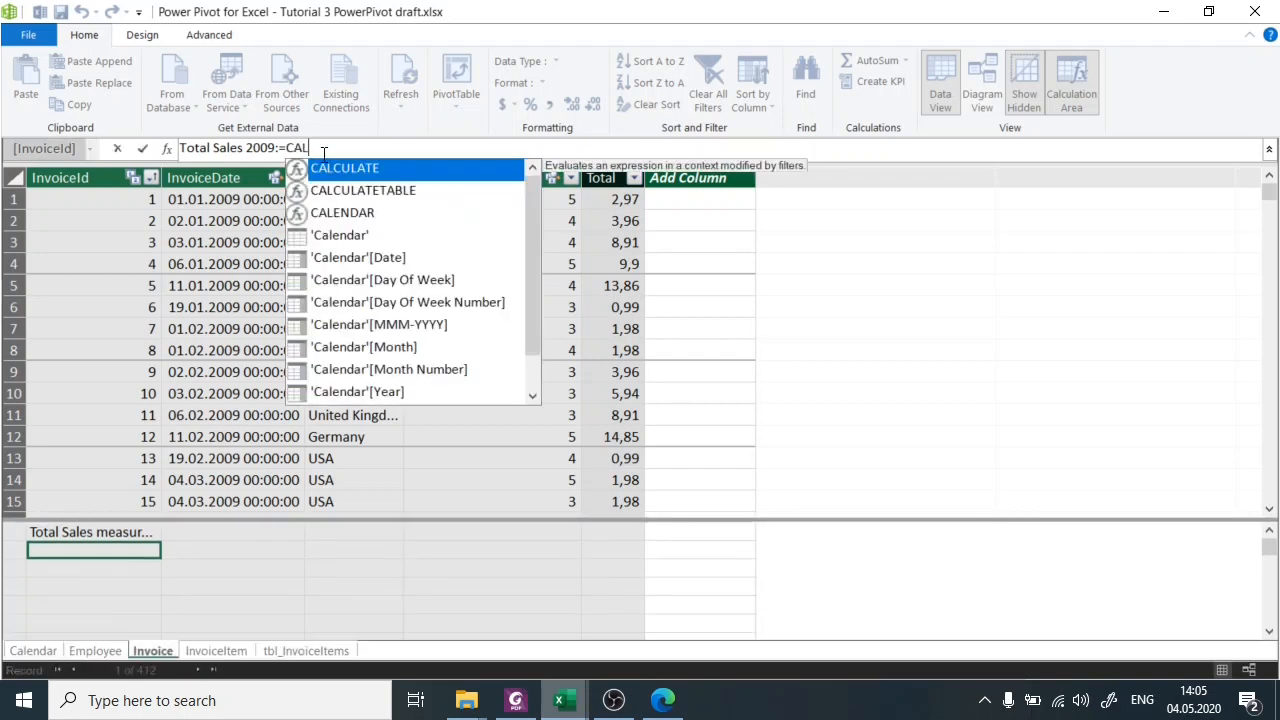
key(Tab)
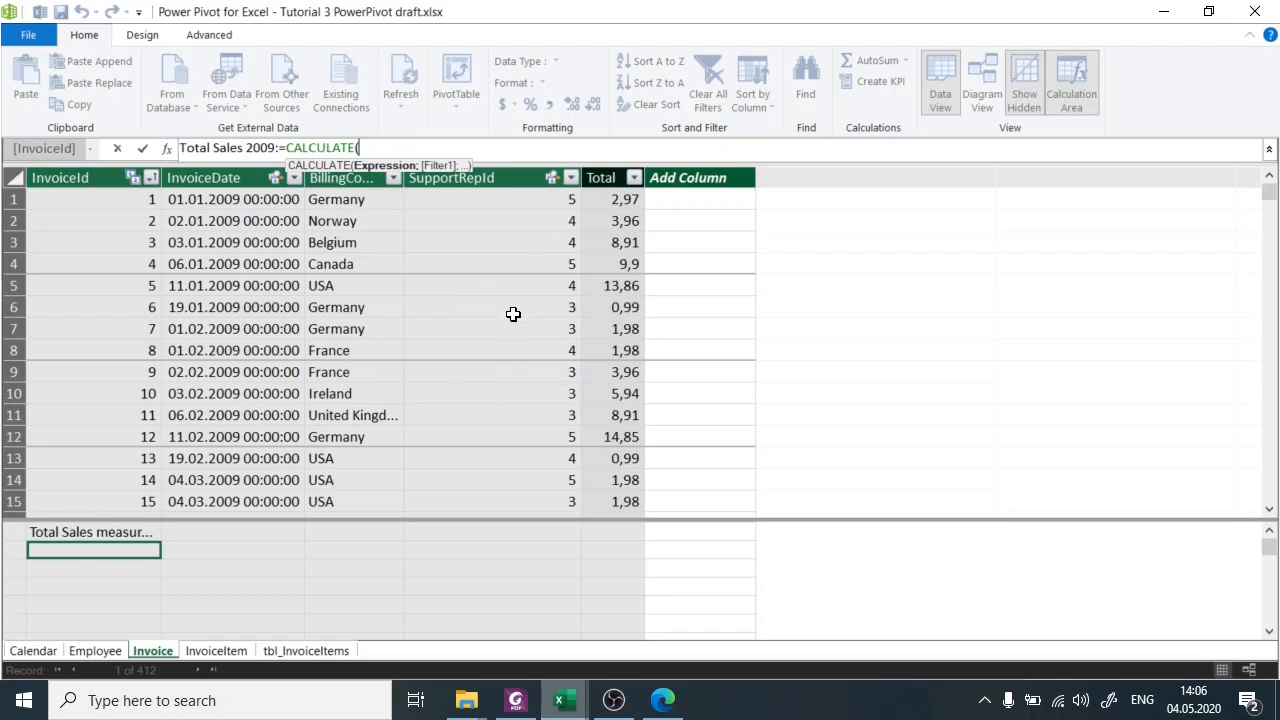
text([)
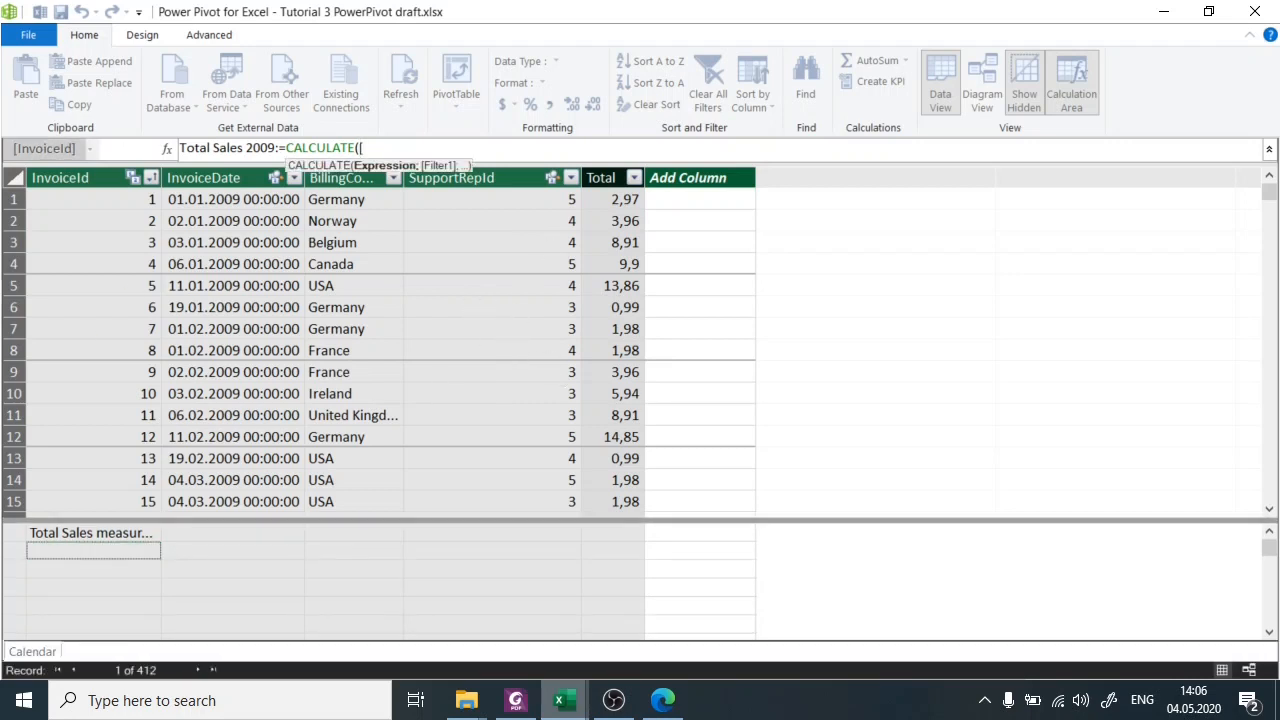
click(527, 147)
text(Total Sales)
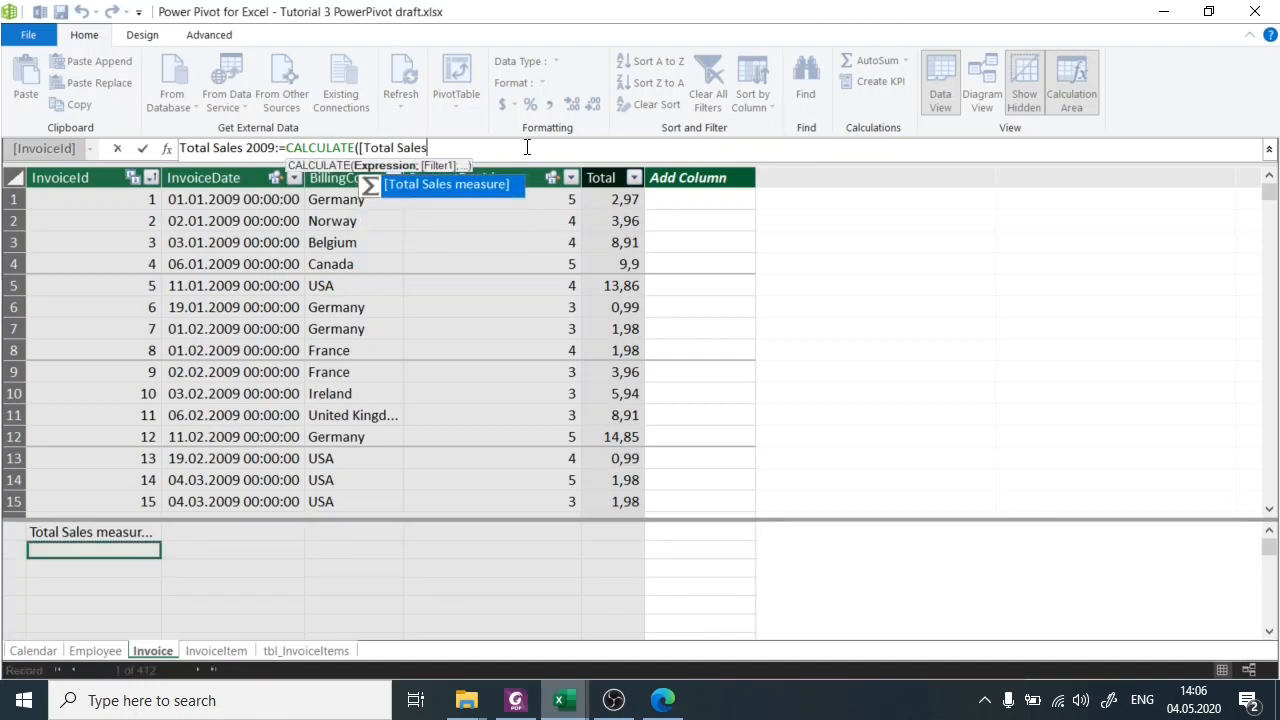
key(Tab)
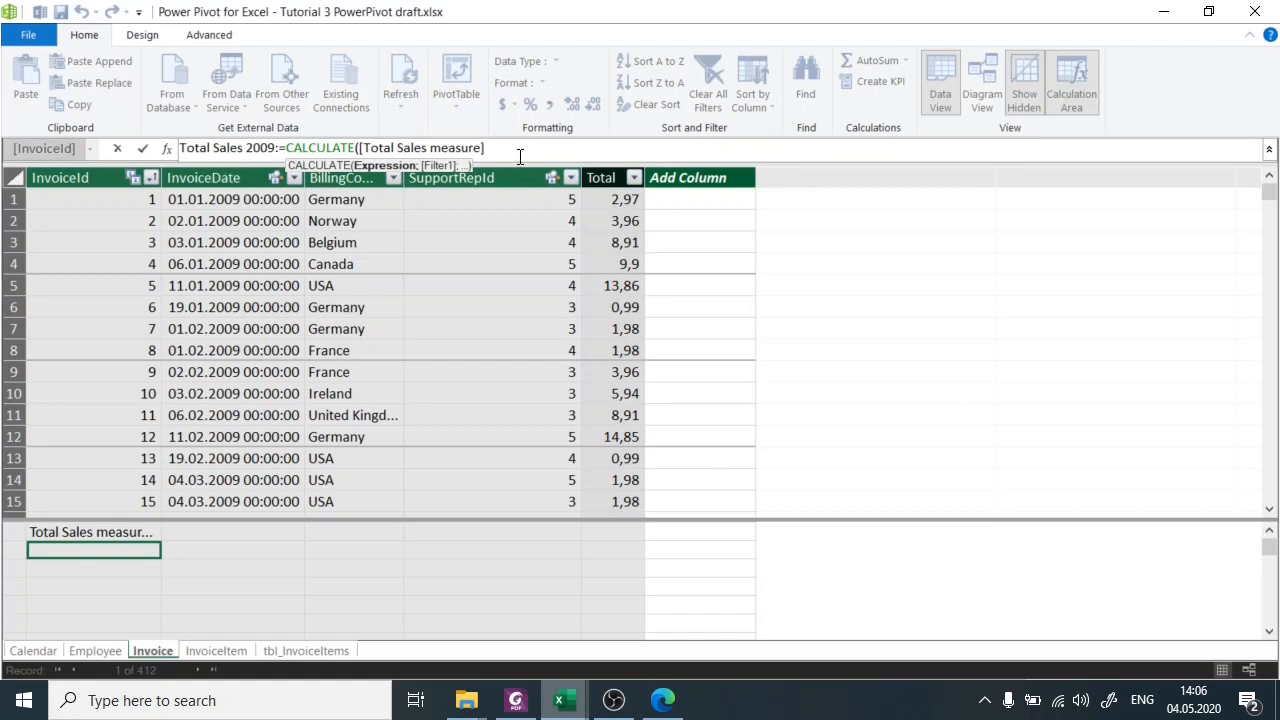
text(;)
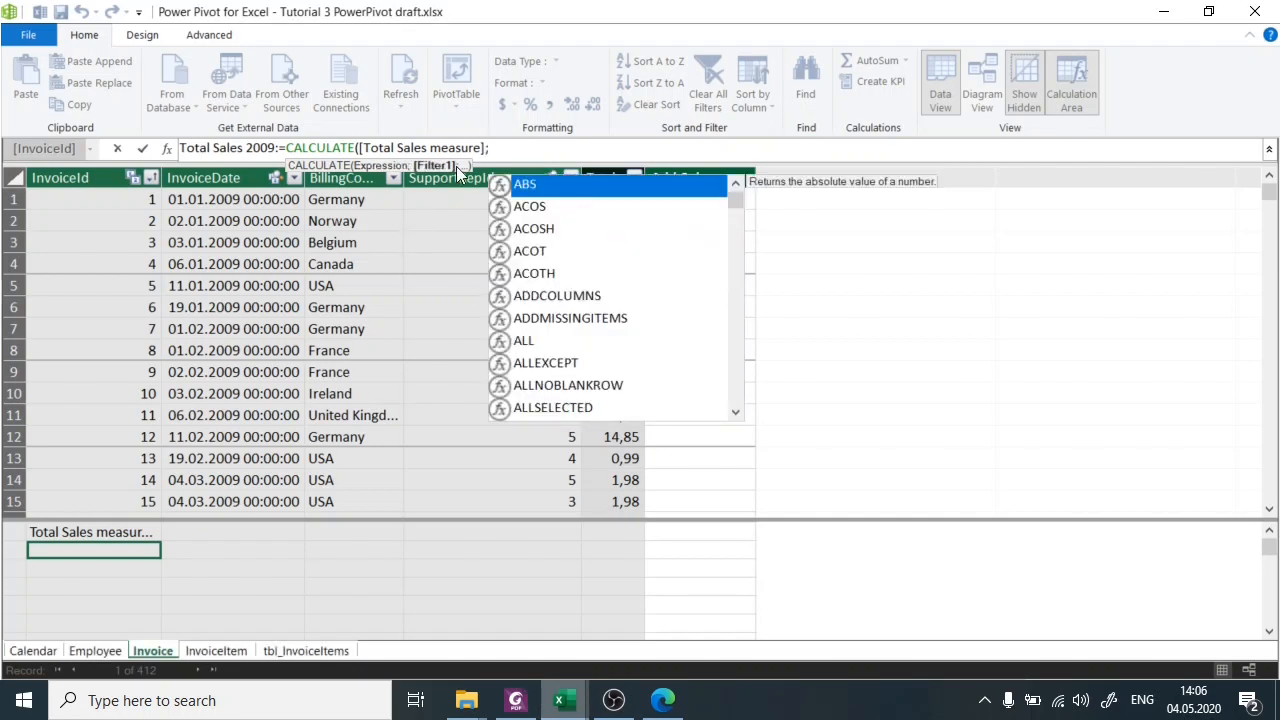
Complete the Total Sales 2009 measure with the filter 'Calendar'[Year]=2009 and commit the formula.
click(551, 148)
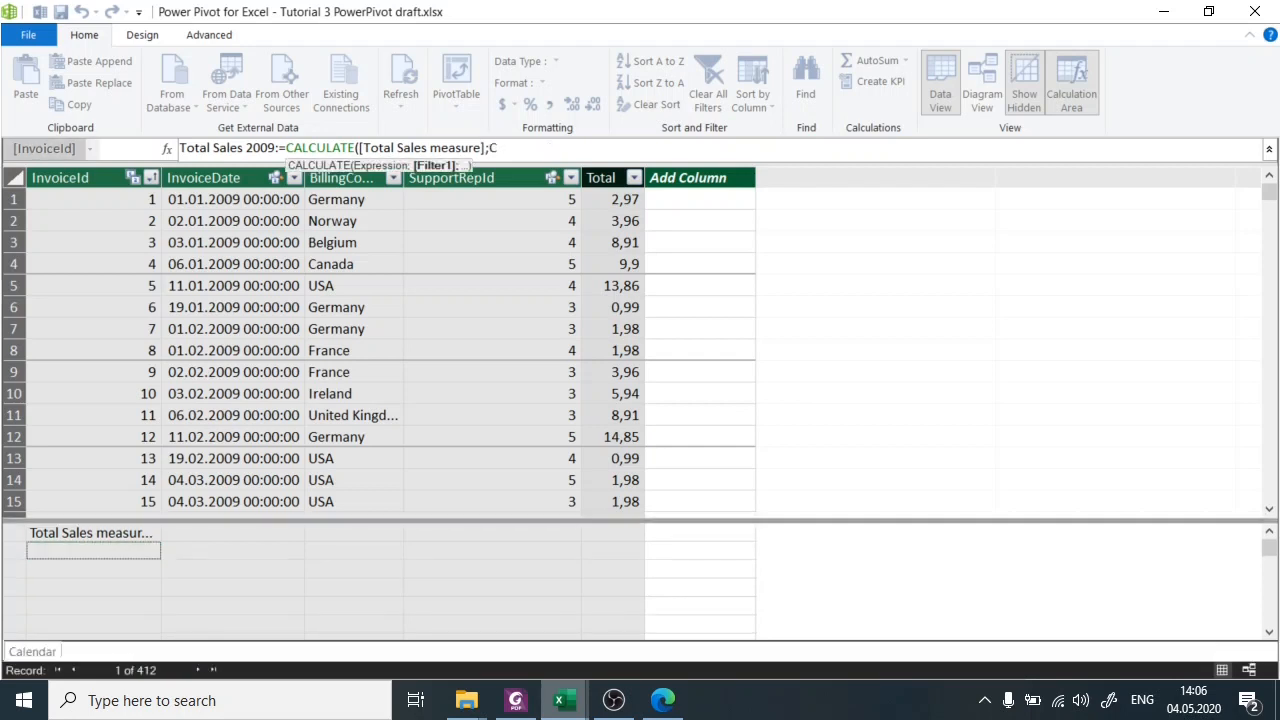
text(Cal)
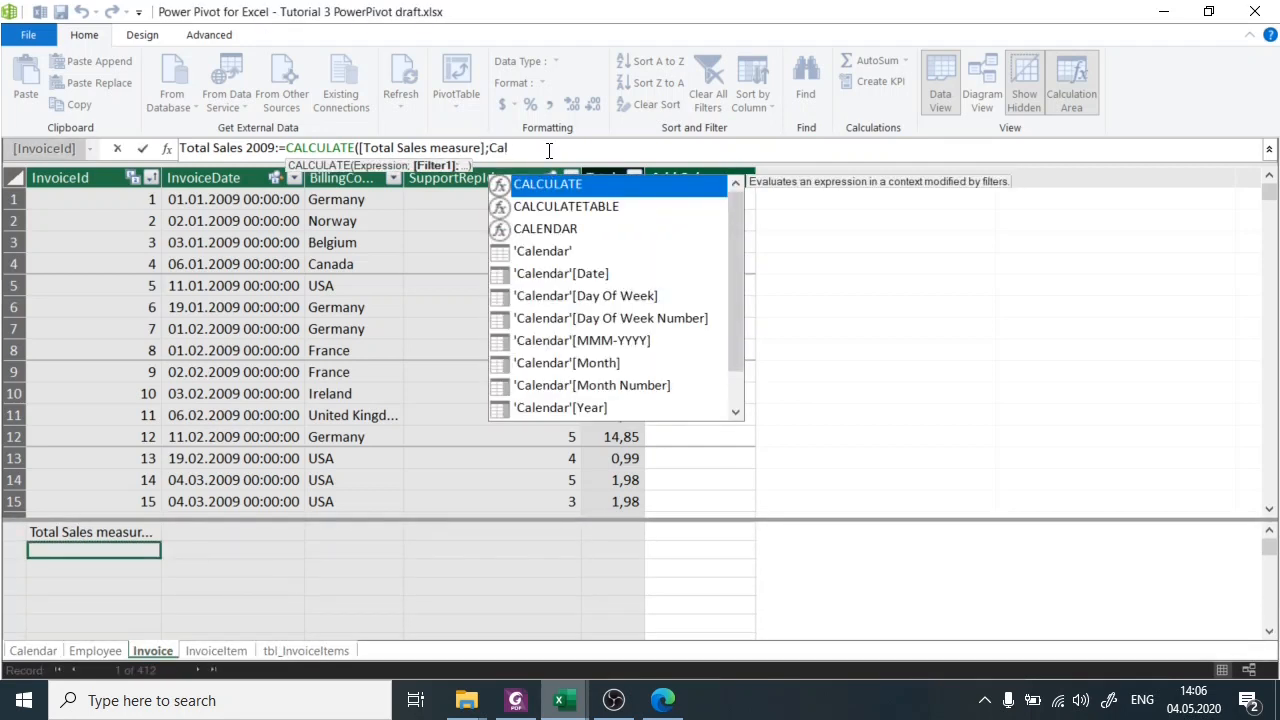
key(Down)
key(Down)
key(Down)
key(Down)
key(Down)
key(Down)
key(Down)
key(Down)
key(Down)
key(Down)
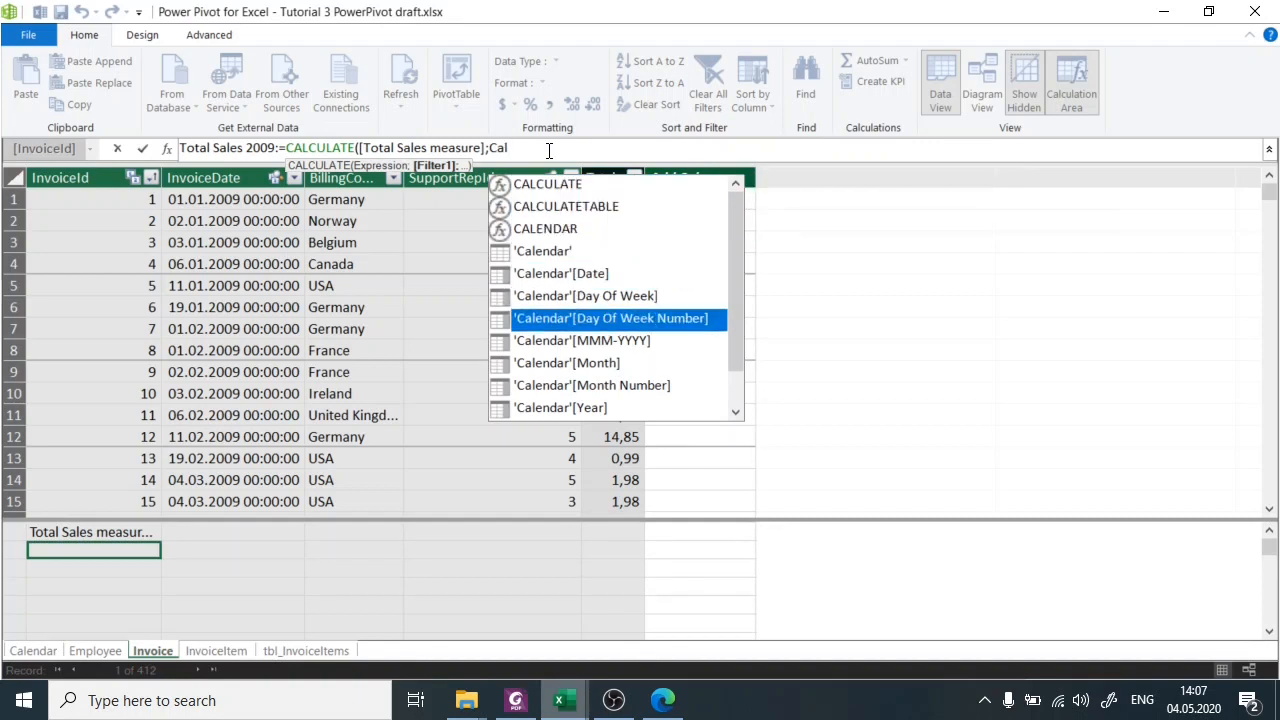
key(Tab)
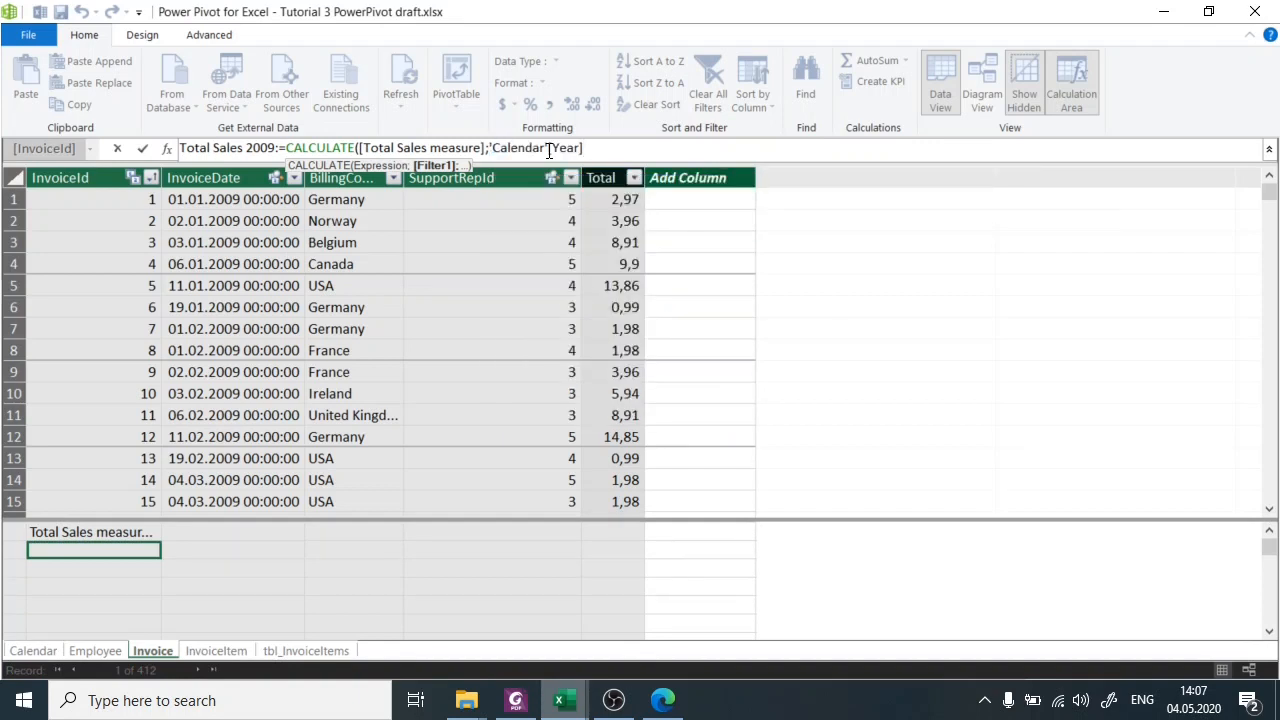
text(=2)
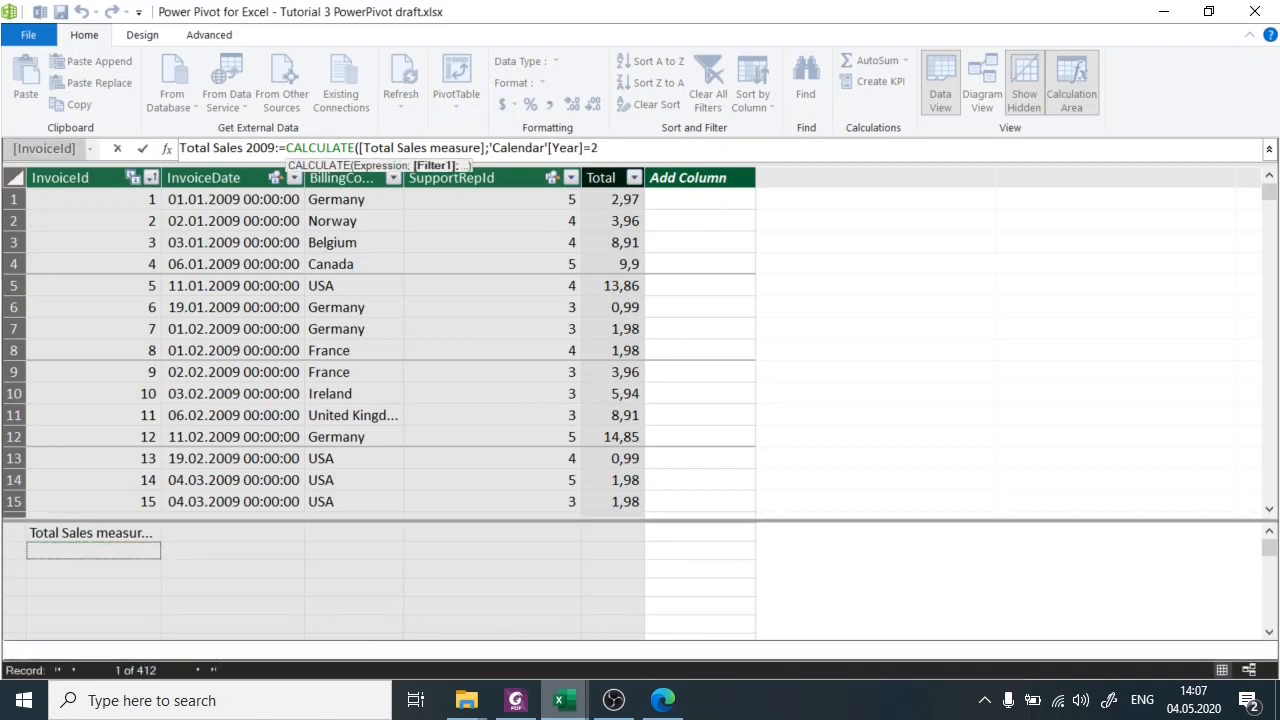
text(009)
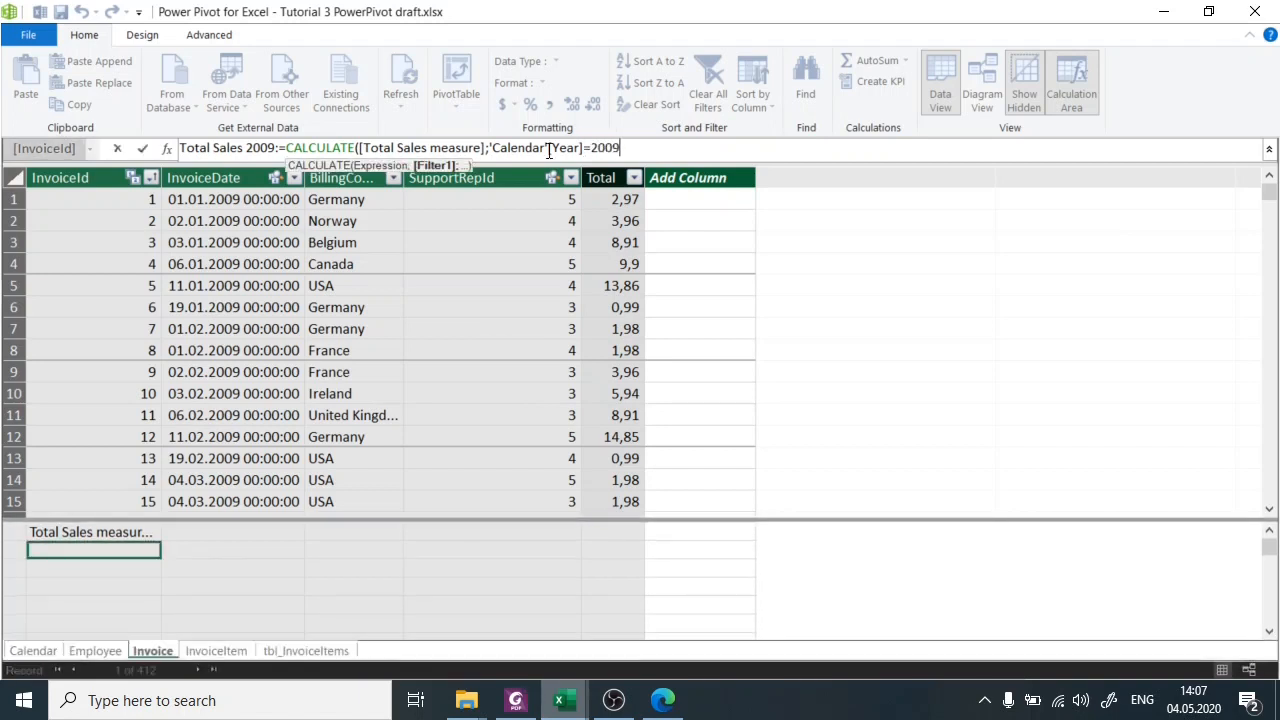
text())
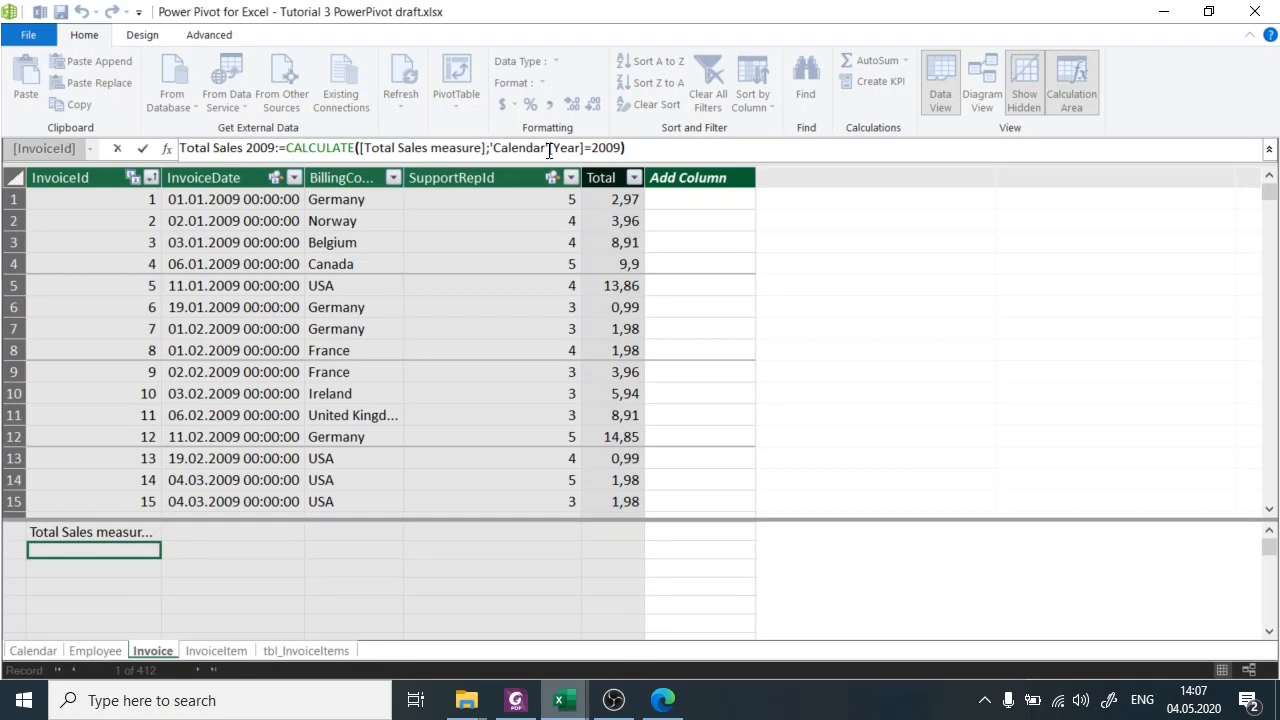
key(Return)
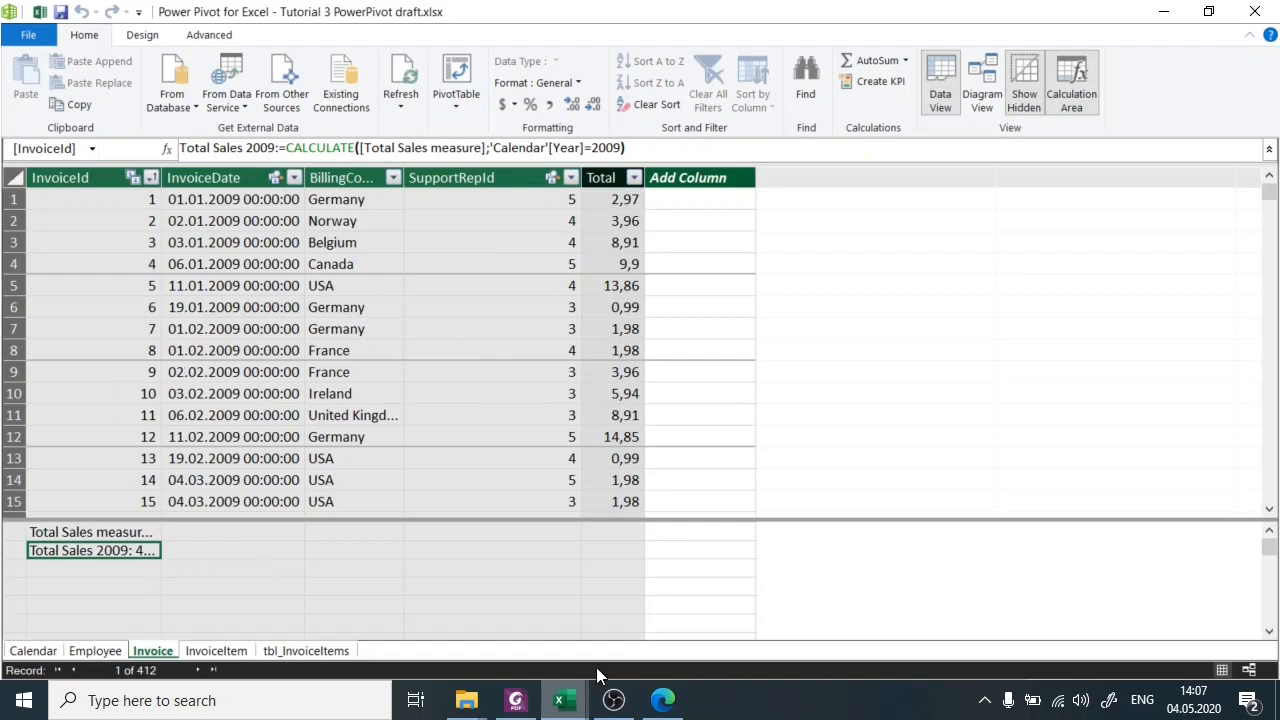
Switch to the workbook, add the Invoice table's Total Sales 2009 measure to the PivotTable's values and close the field list.
click(563, 700)
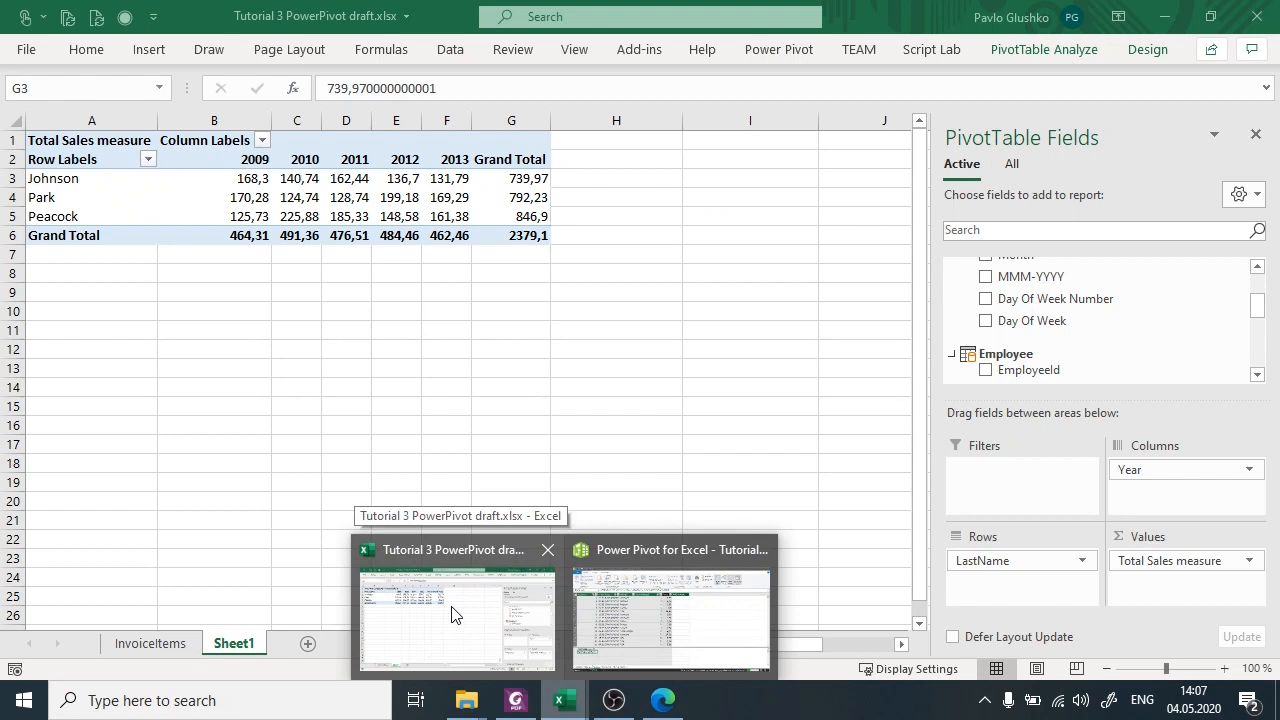
click(451, 606)
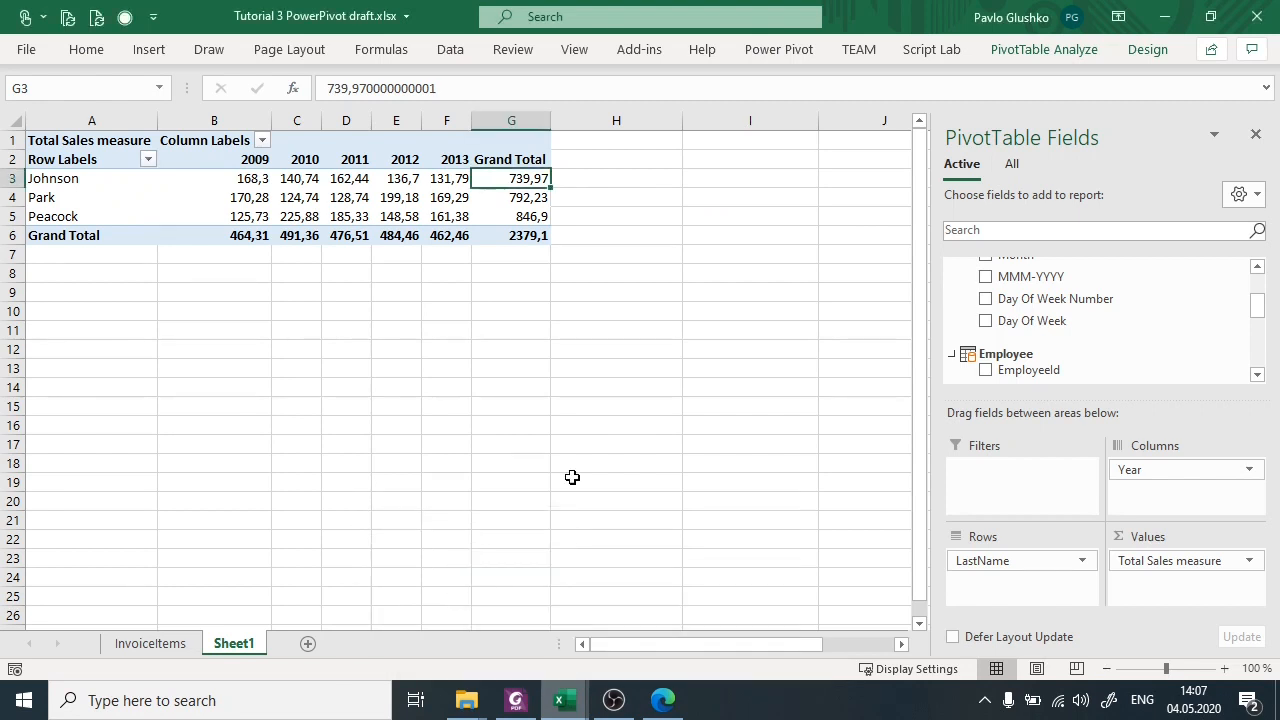
scroll(1110, 331, down, 5)
scroll(1112, 335, down, 1)
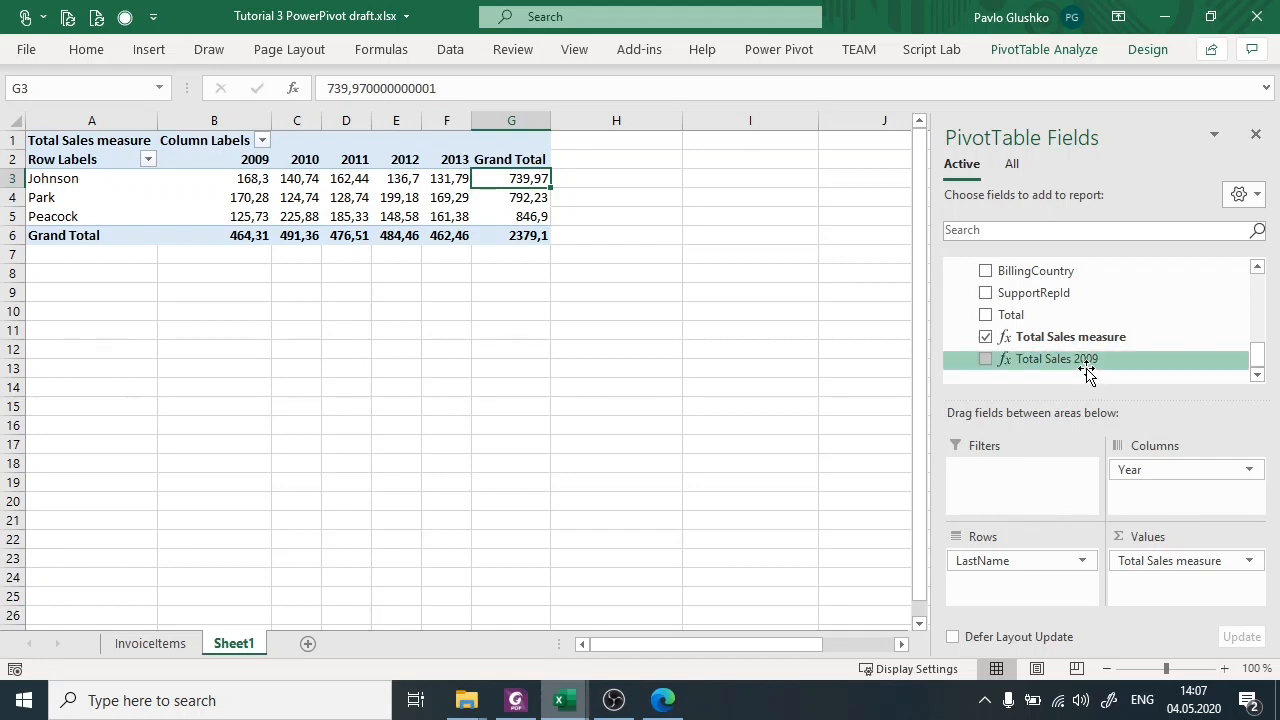
drag(1085, 368, 1200, 594)
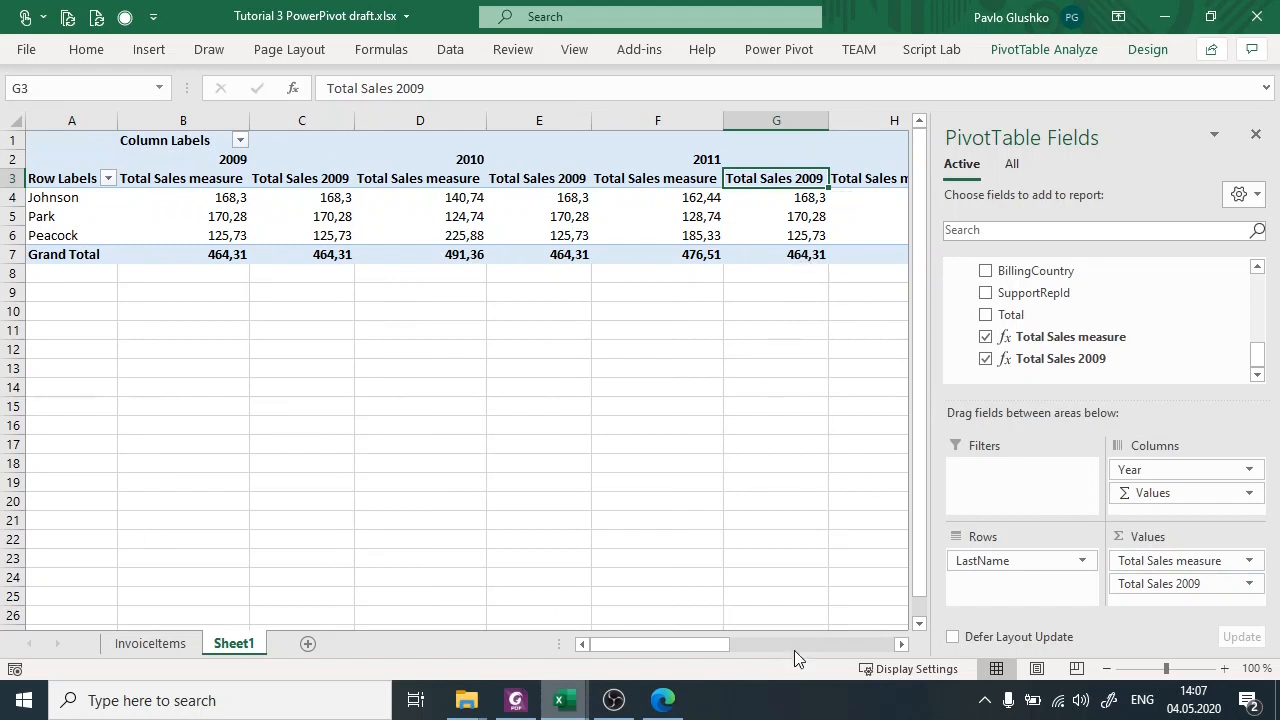
click(1257, 135)
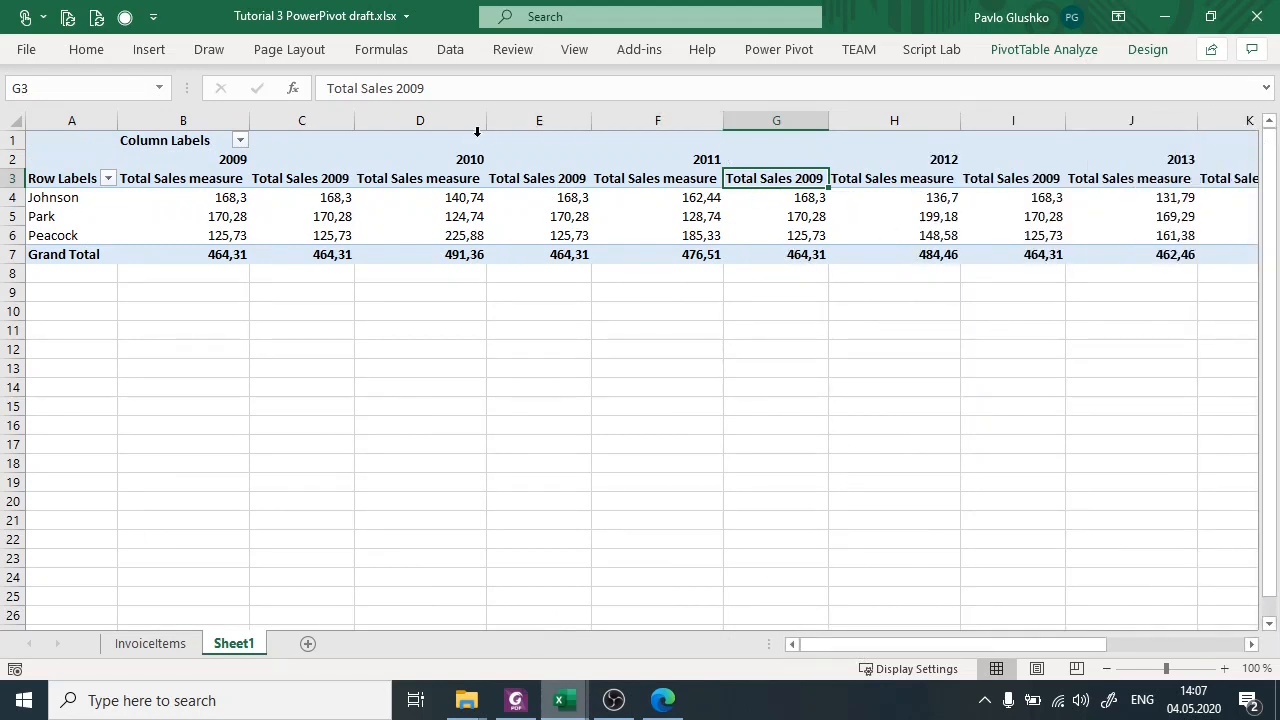
Compare the first employee's Total Sales measure and Total Sales 2009 values across the 2010, 2011 and 2012 columns.
drag(447, 162, 538, 255)
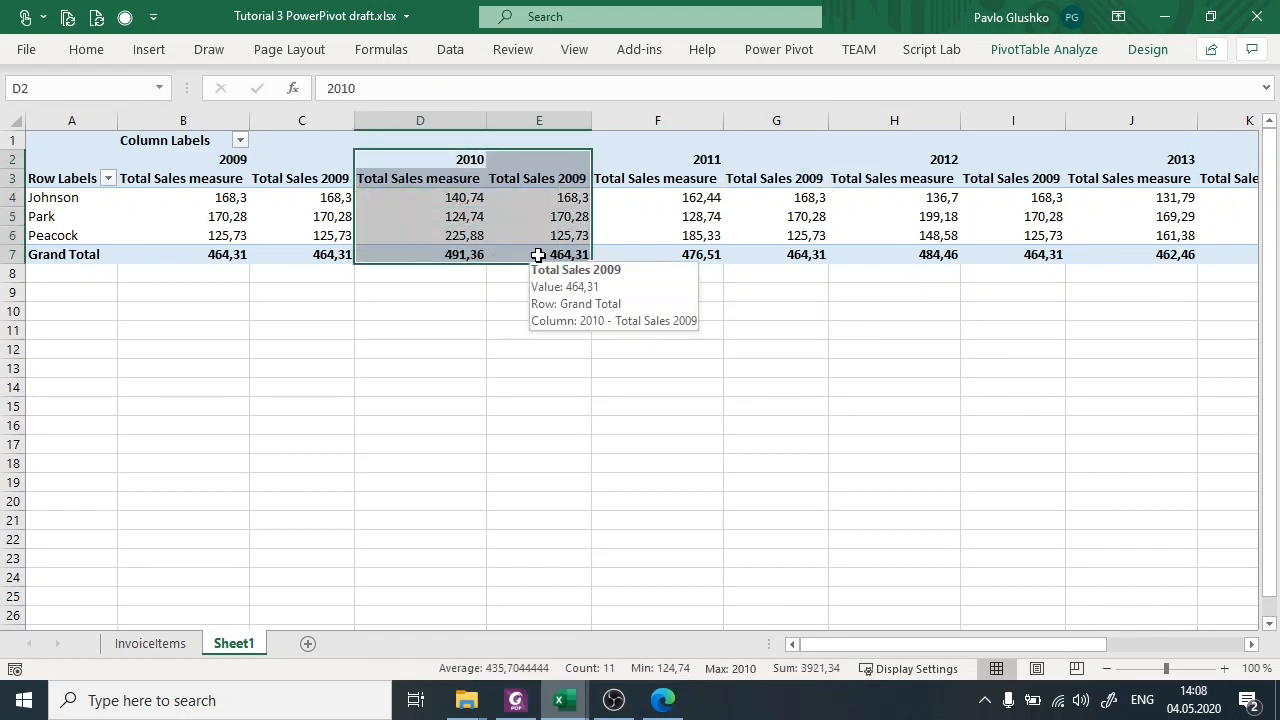
click(429, 197)
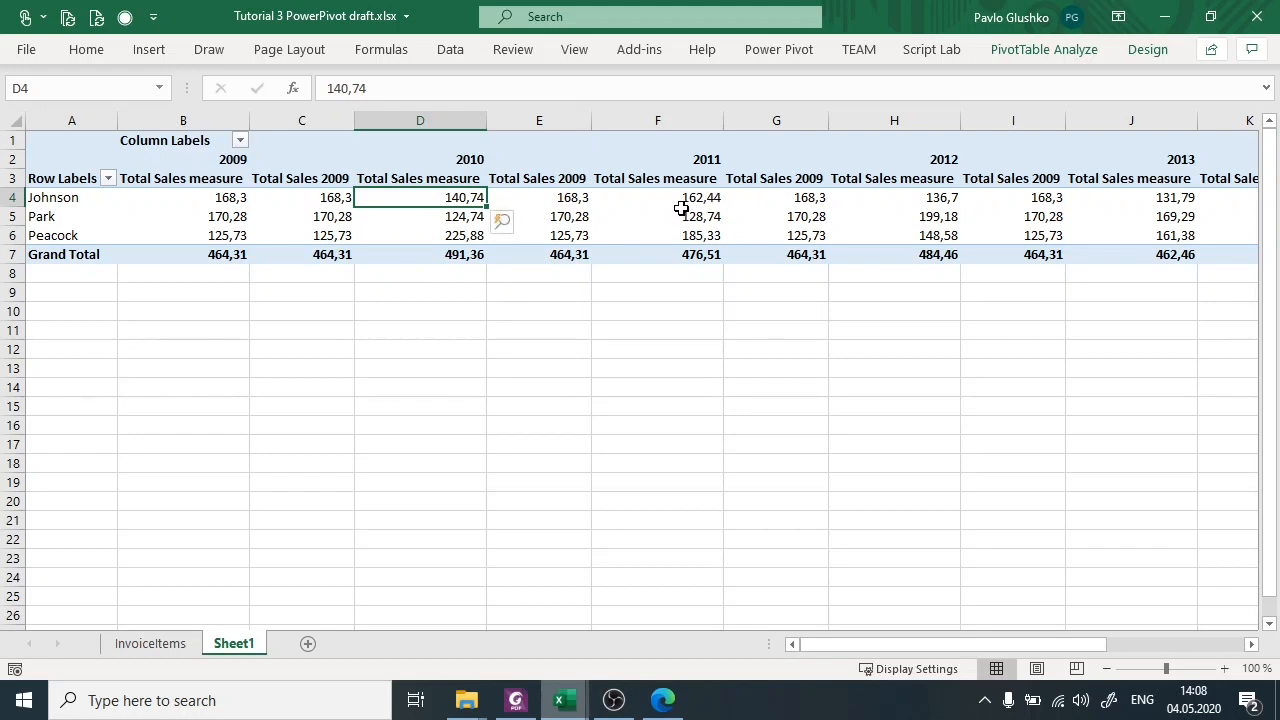
mouse_move(690, 203)
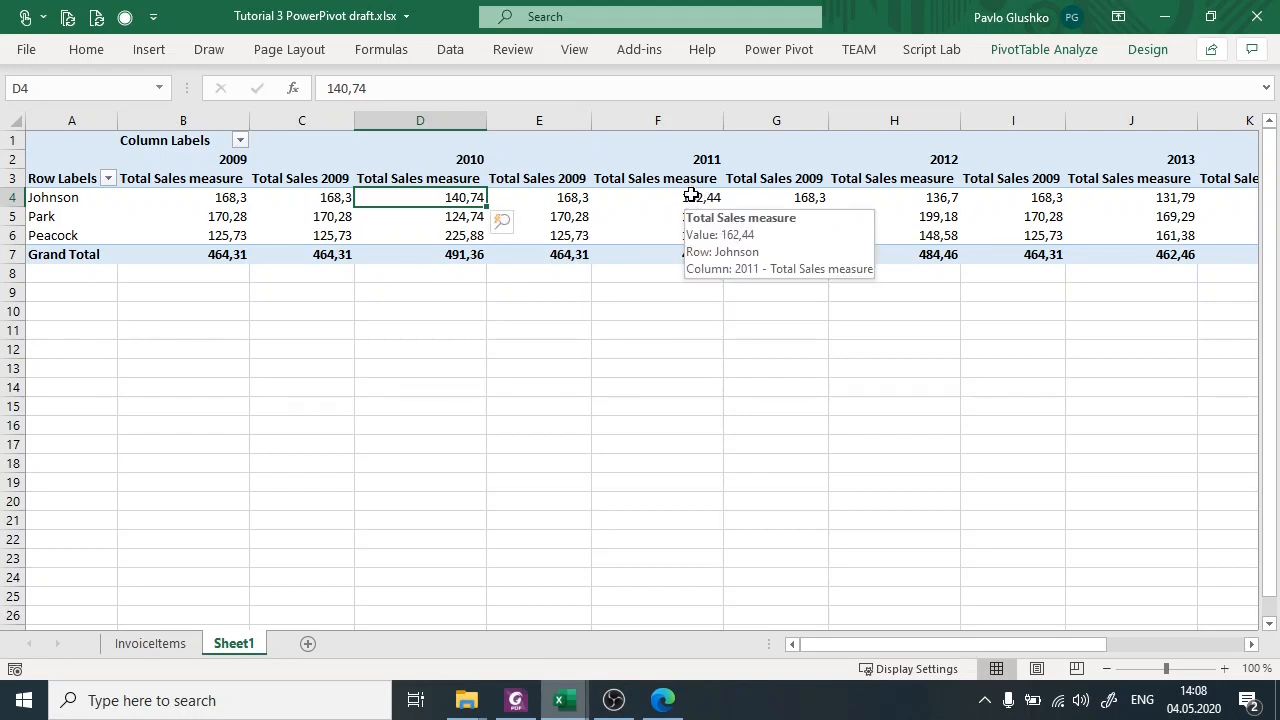
click(550, 198)
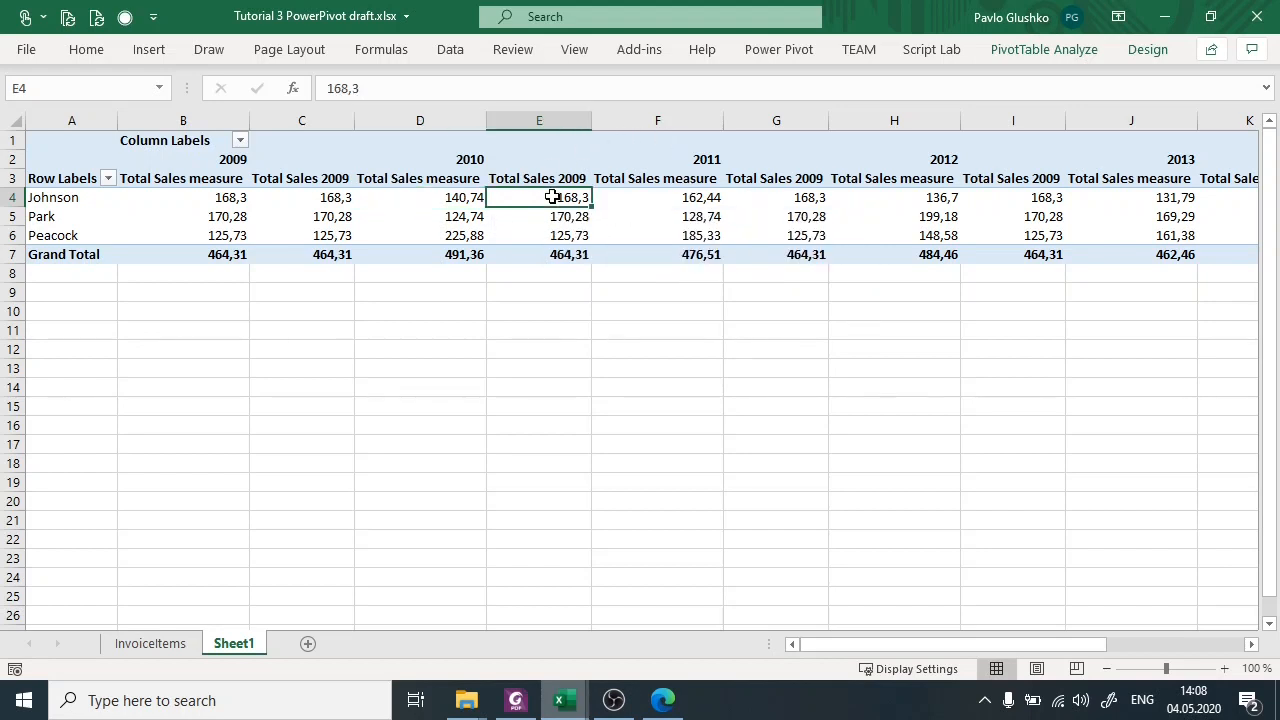
mouse_move(566, 208)
click(337, 192)
click(549, 192)
click(806, 195)
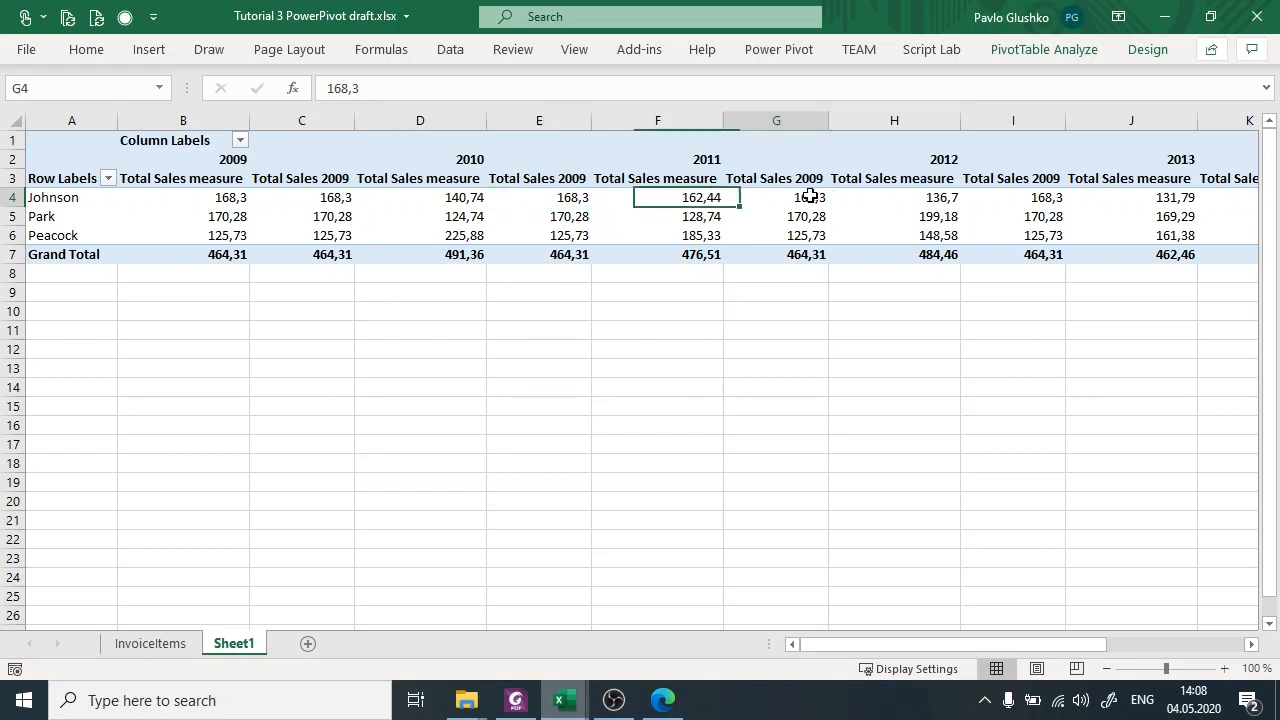
click(1036, 197)
click(582, 196)
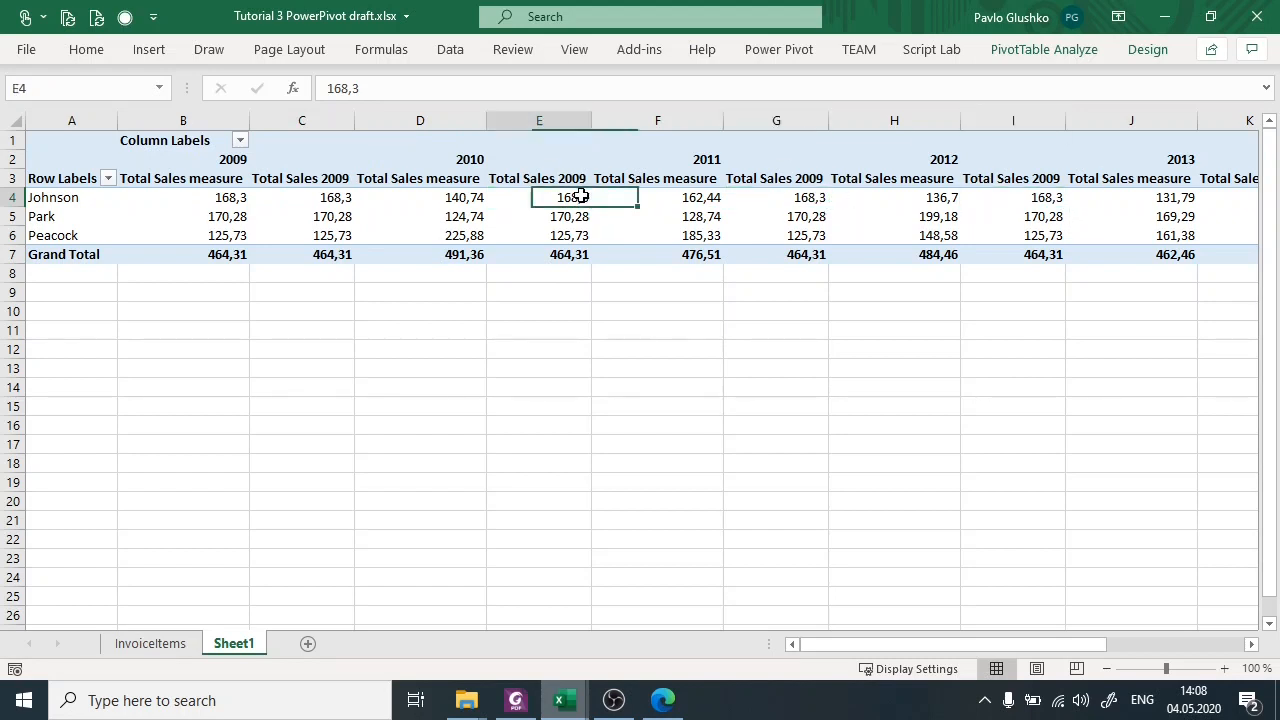
mouse_move(549, 196)
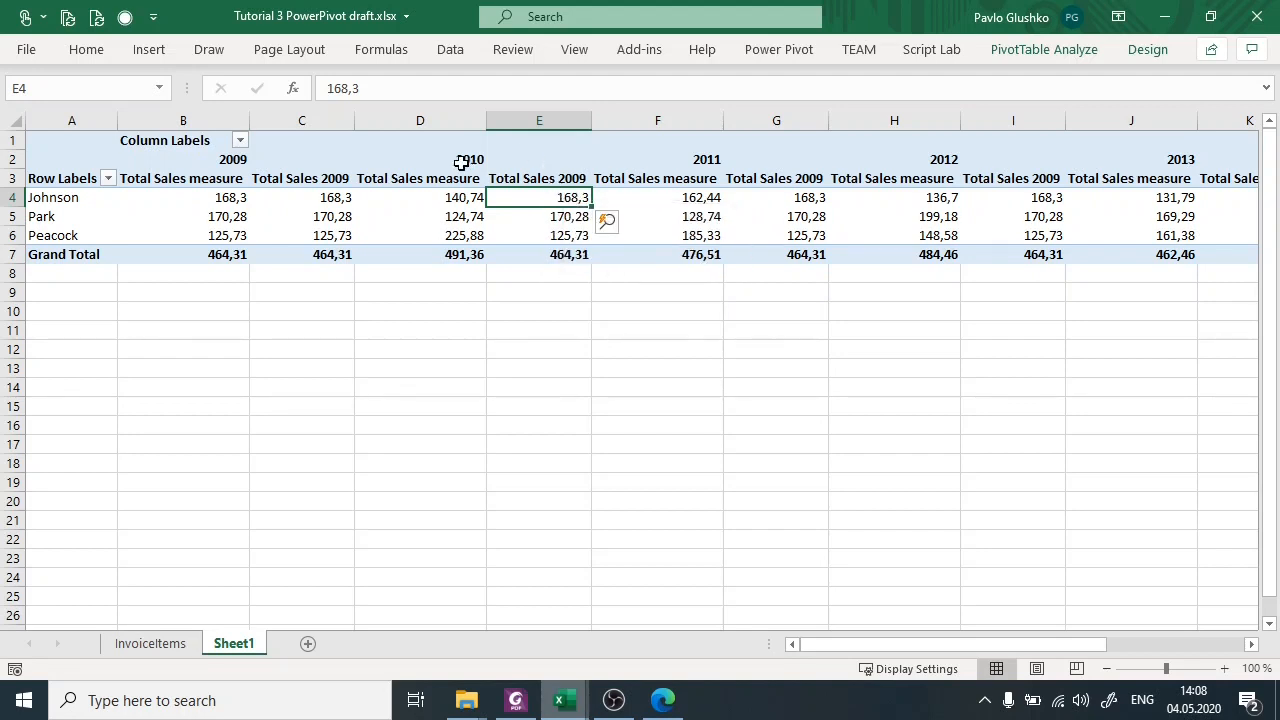
click(564, 180)
click(553, 203)
click(755, 203)
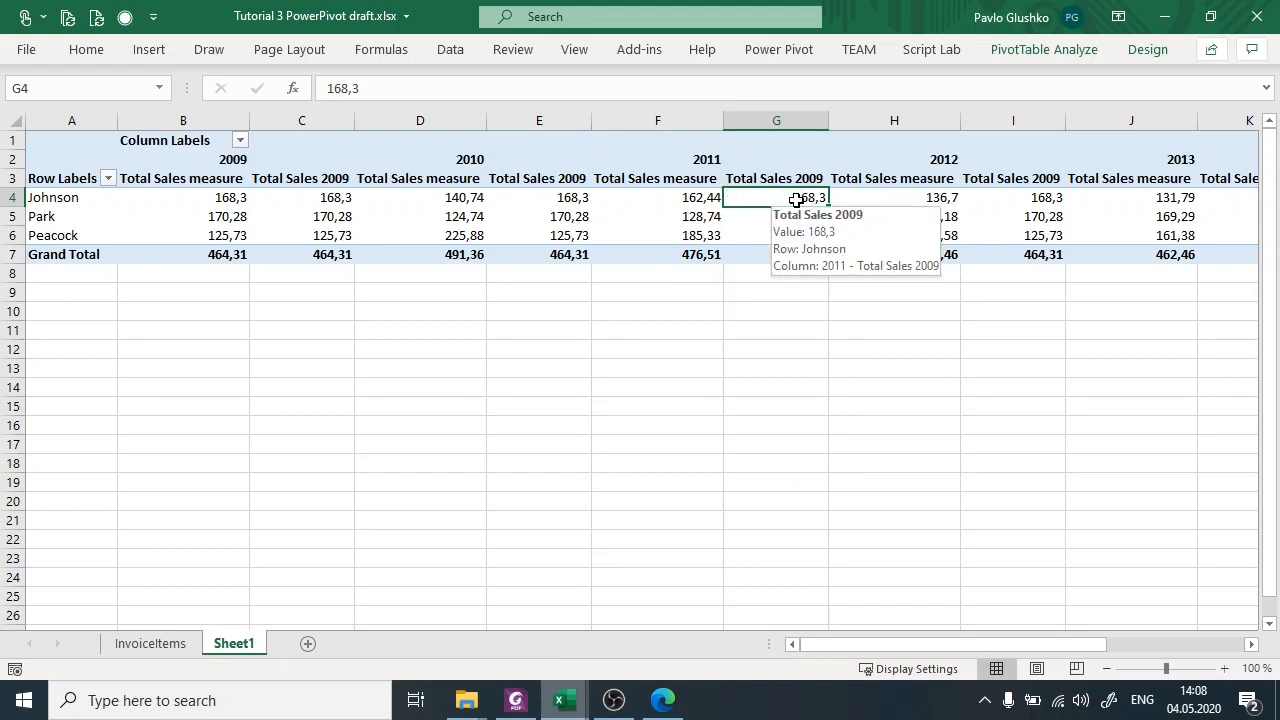
mouse_move(813, 198)
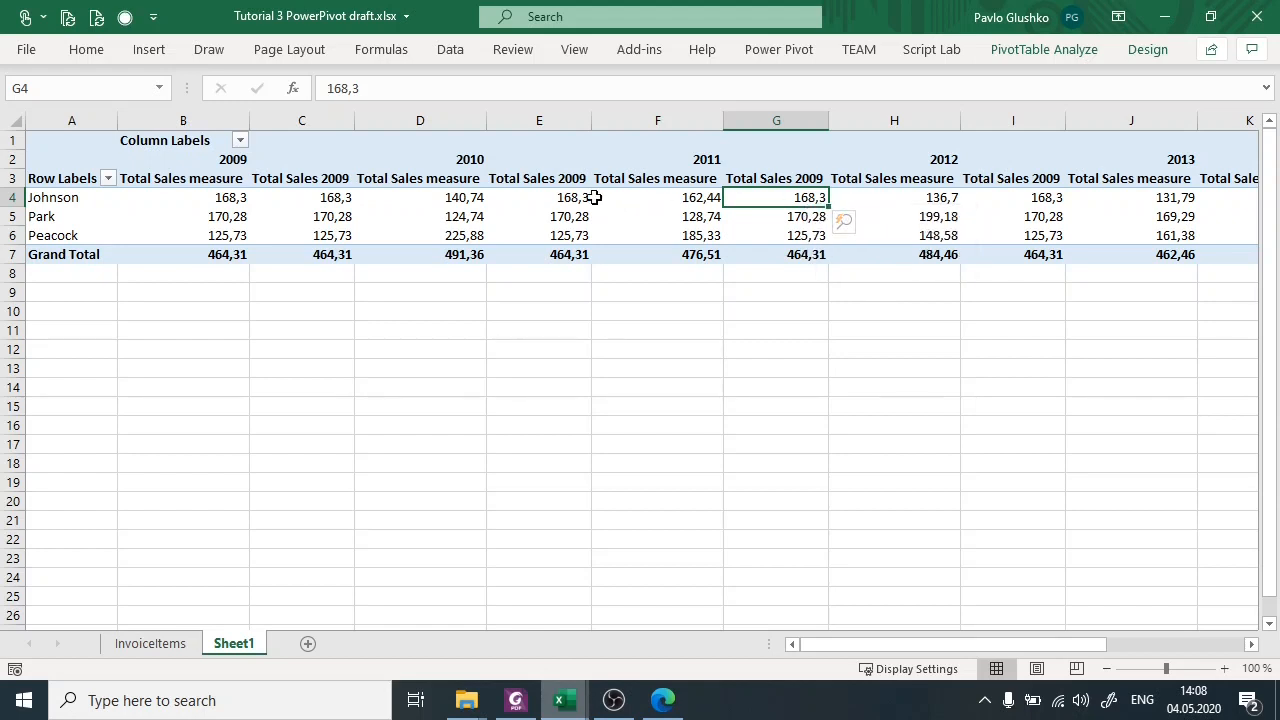
Examine the Total Sales measure and Total Sales 2009 values under the 2009 heading for the employees.
mouse_move(547, 203)
drag(212, 163, 289, 186)
drag(215, 200, 287, 197)
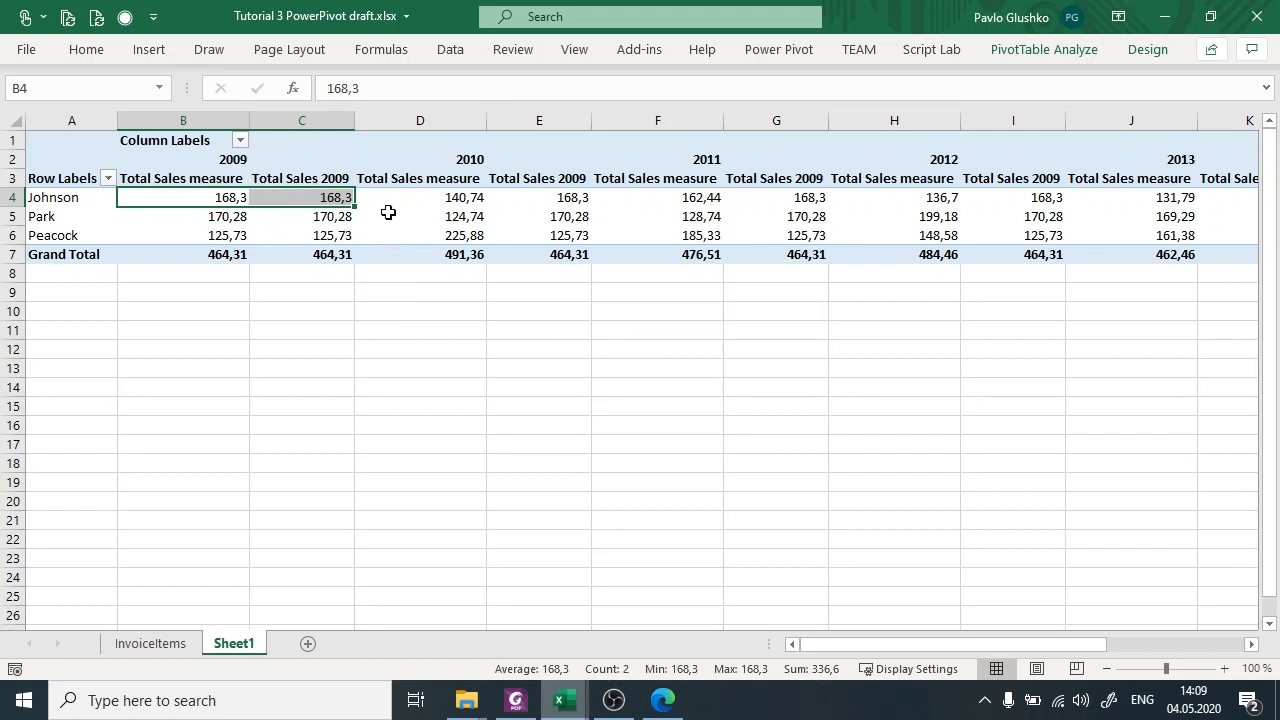
click(198, 179)
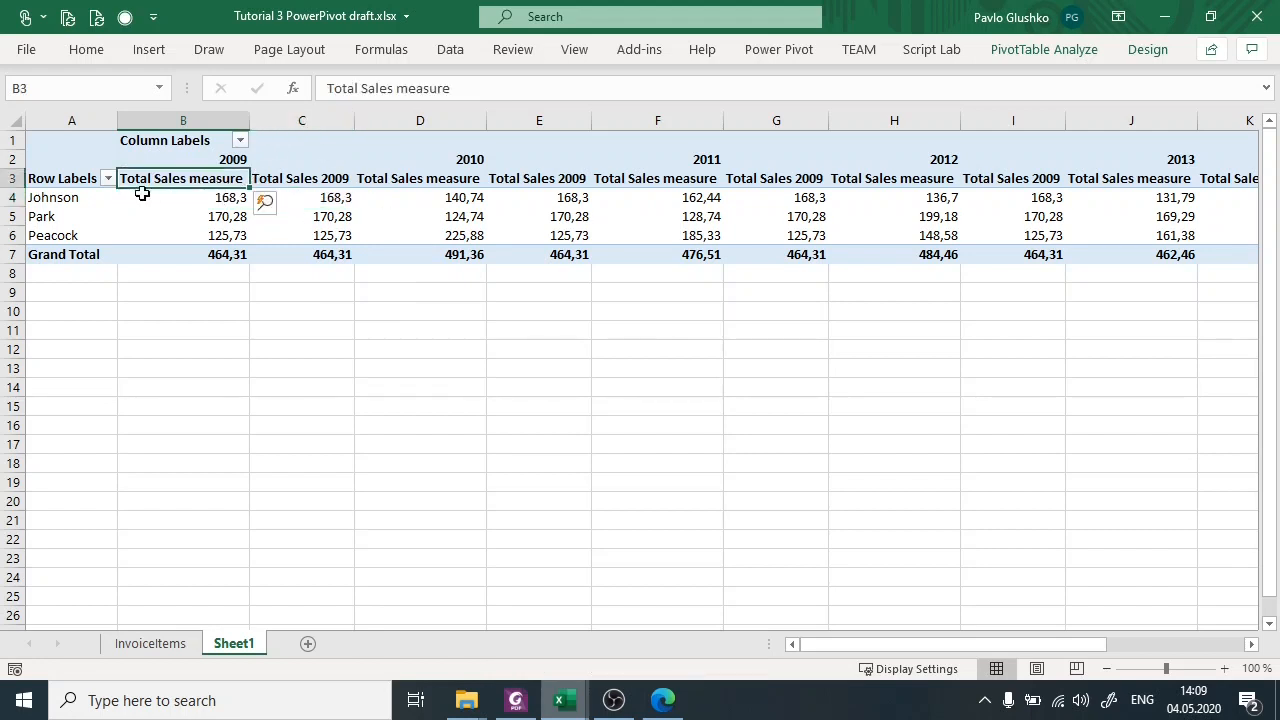
click(324, 193)
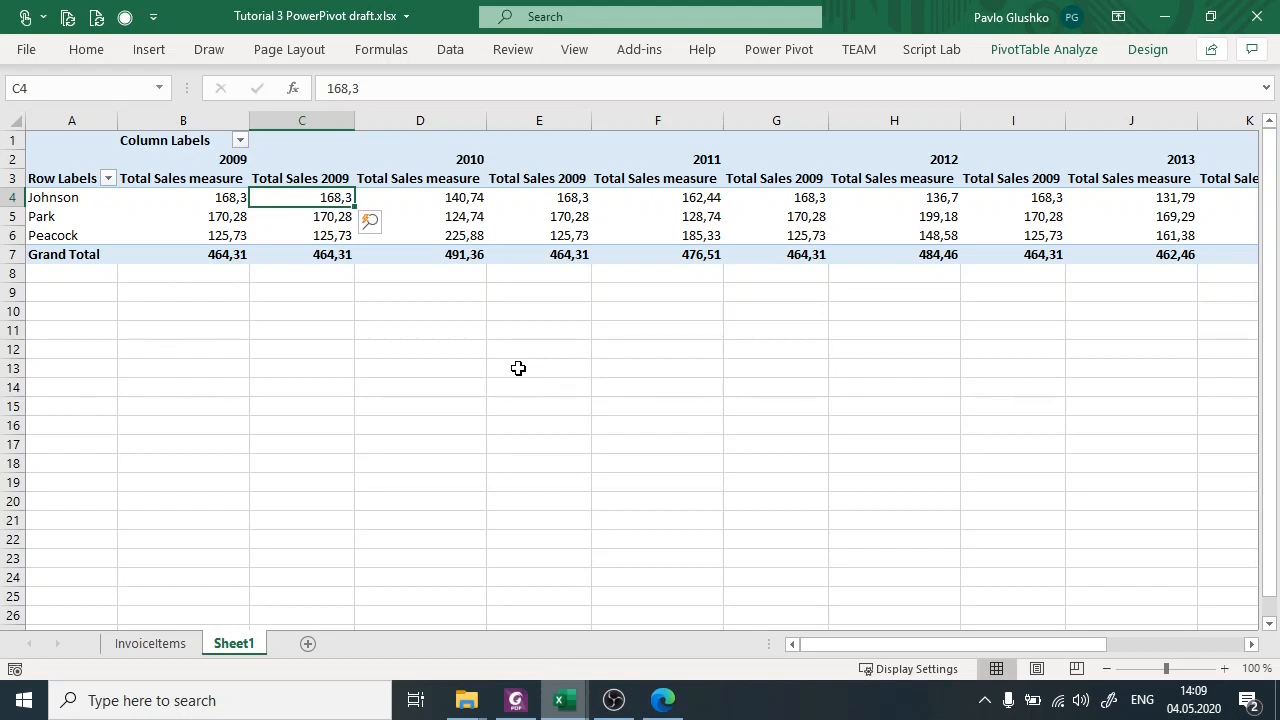
key(alt+Tab)
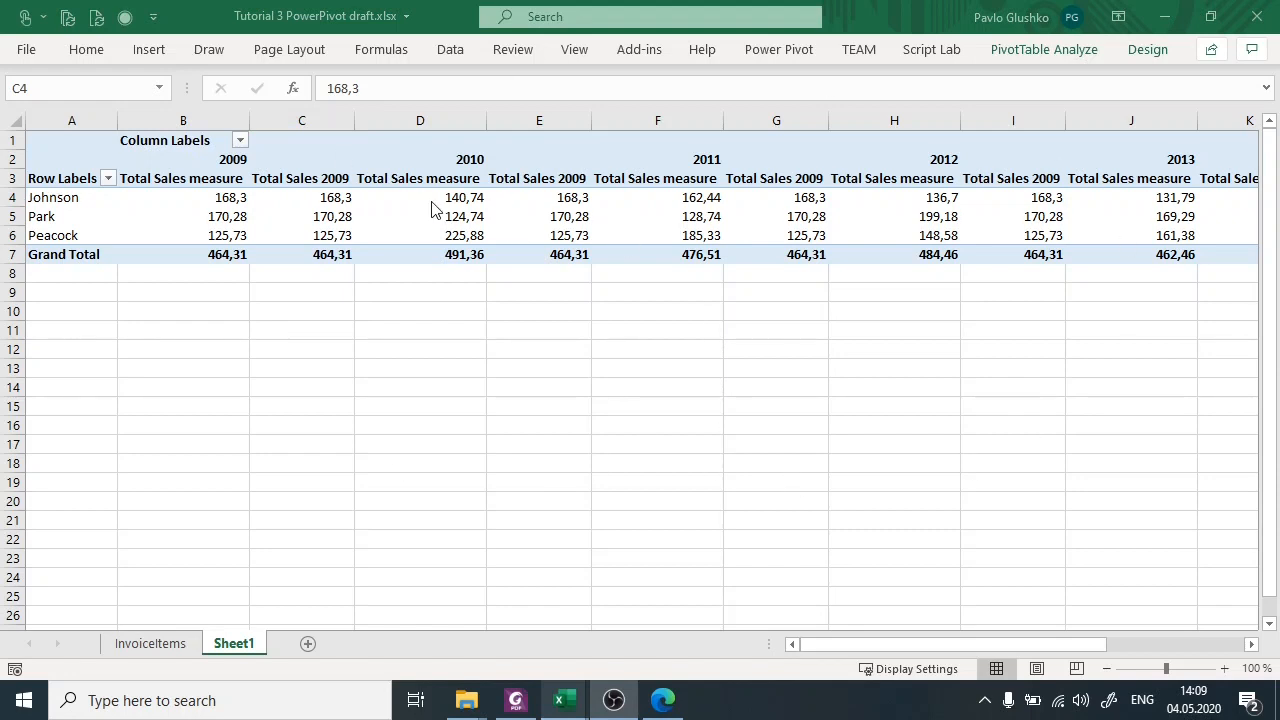
click(338, 198)
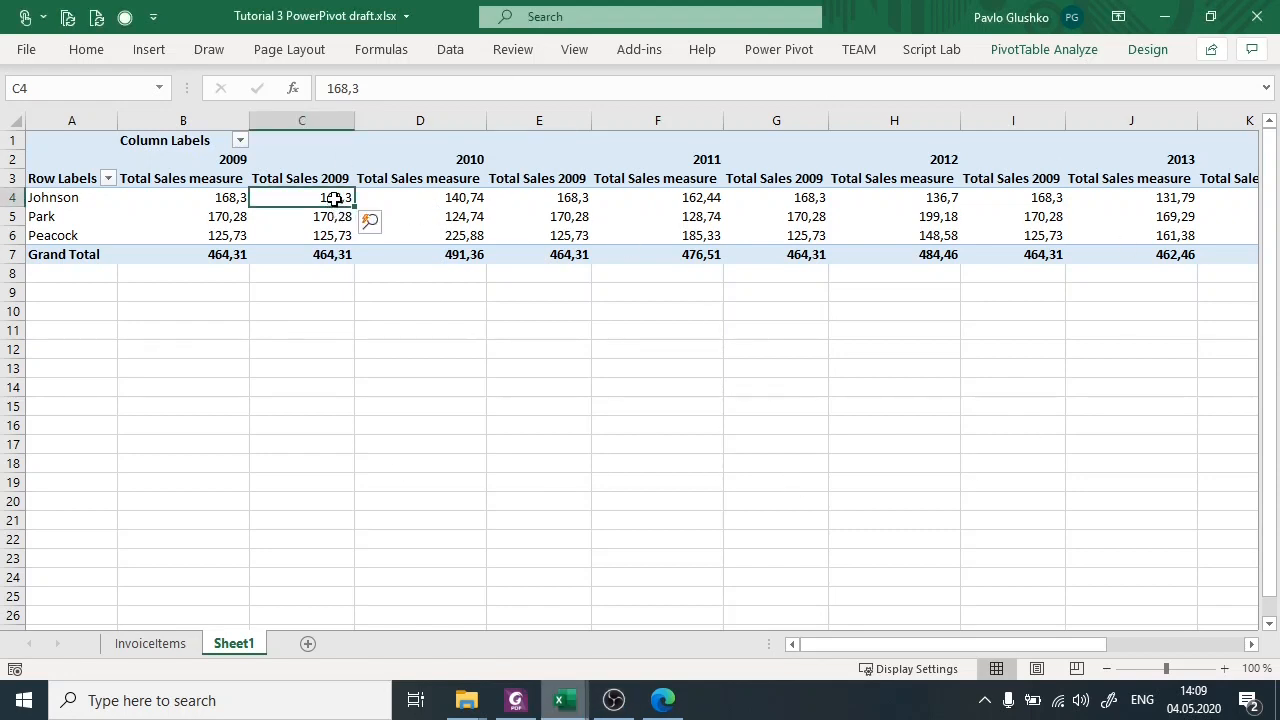
drag(297, 184, 300, 236)
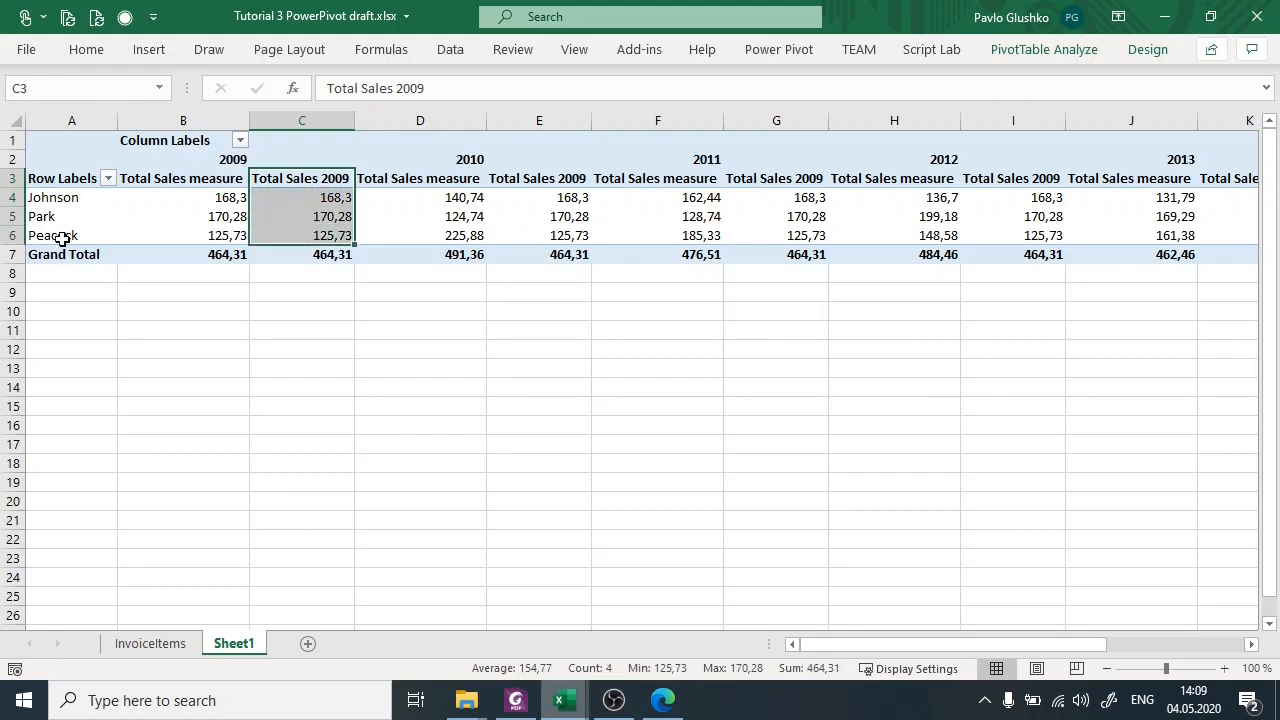
Compare the second employee's Total Sales 2009 values across the 2009, 2010 and 2011 columns.
click(340, 197)
click(341, 216)
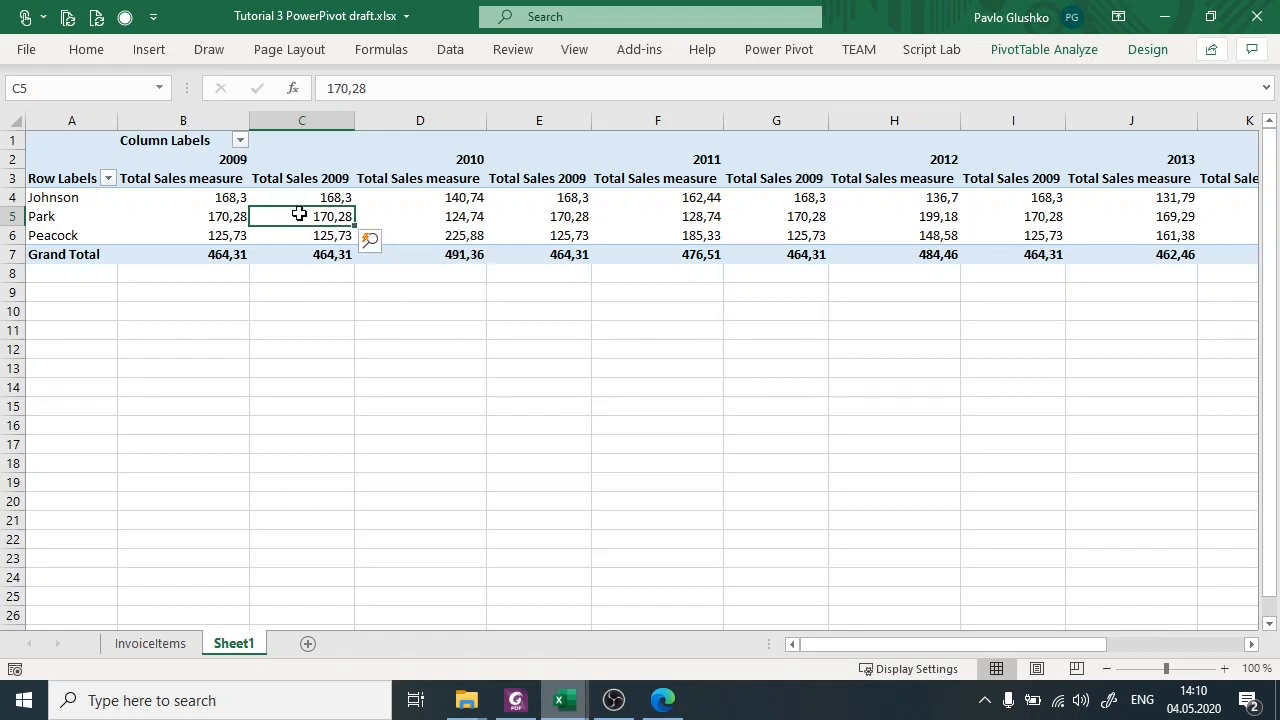
click(578, 217)
click(794, 219)
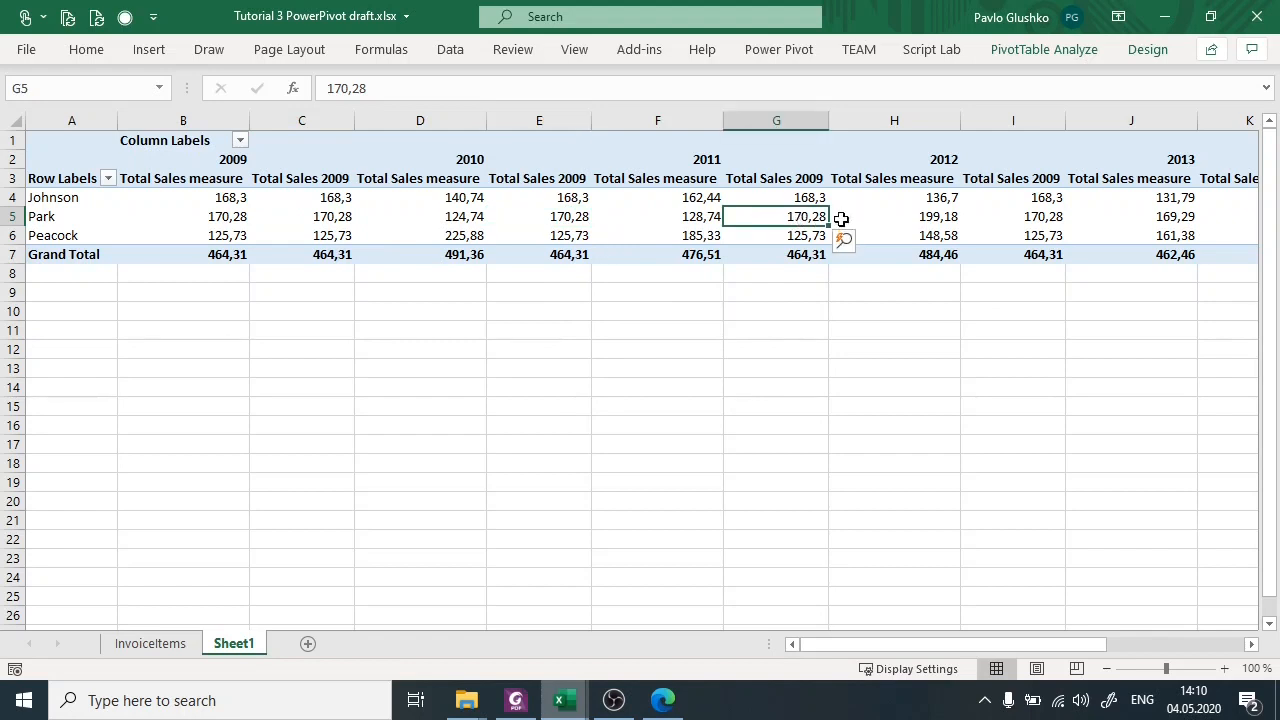
click(341, 217)
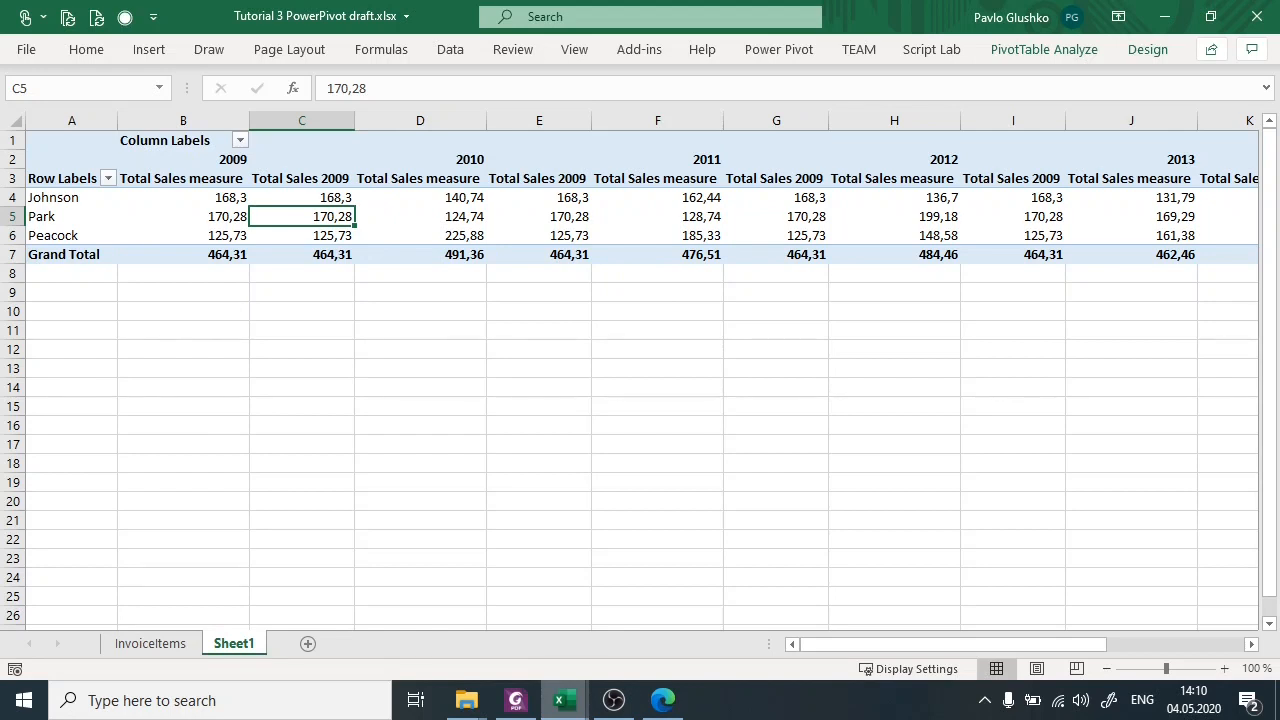
Review the DAX measures exercise tasks in Foxit PhantomPDF and switch to the Power Pivot window.
key(alt+Tab)
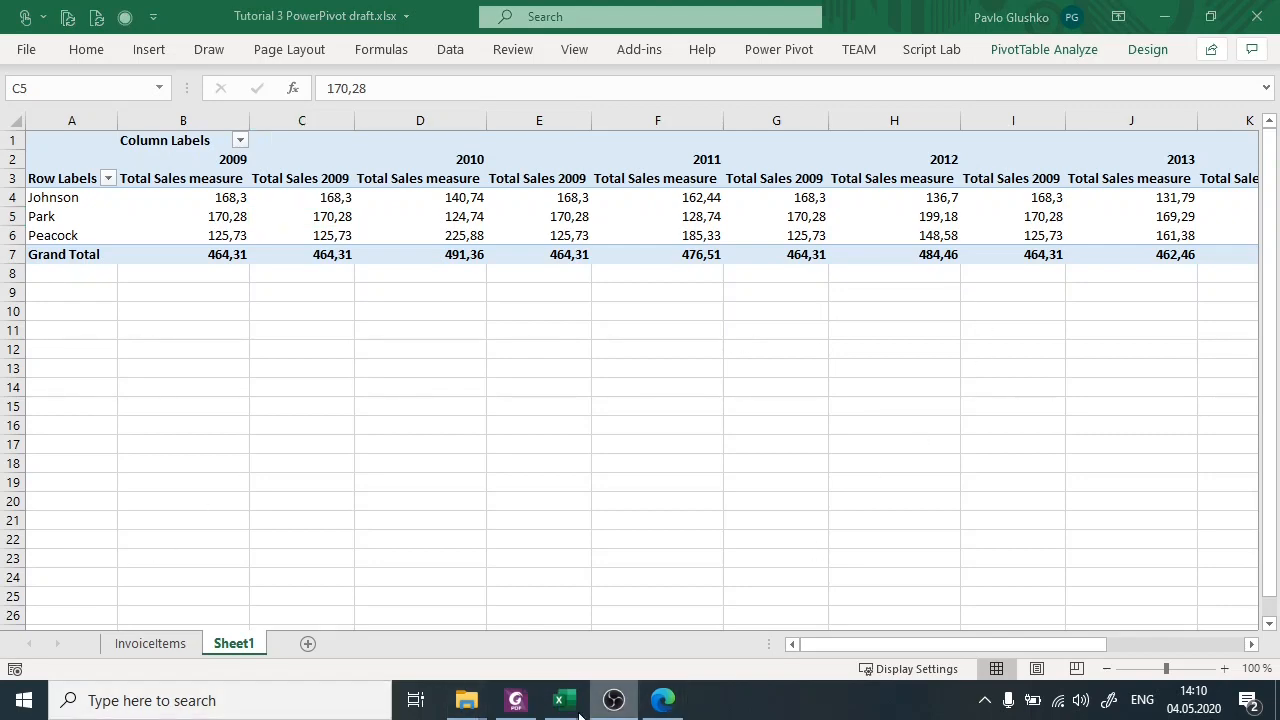
click(516, 700)
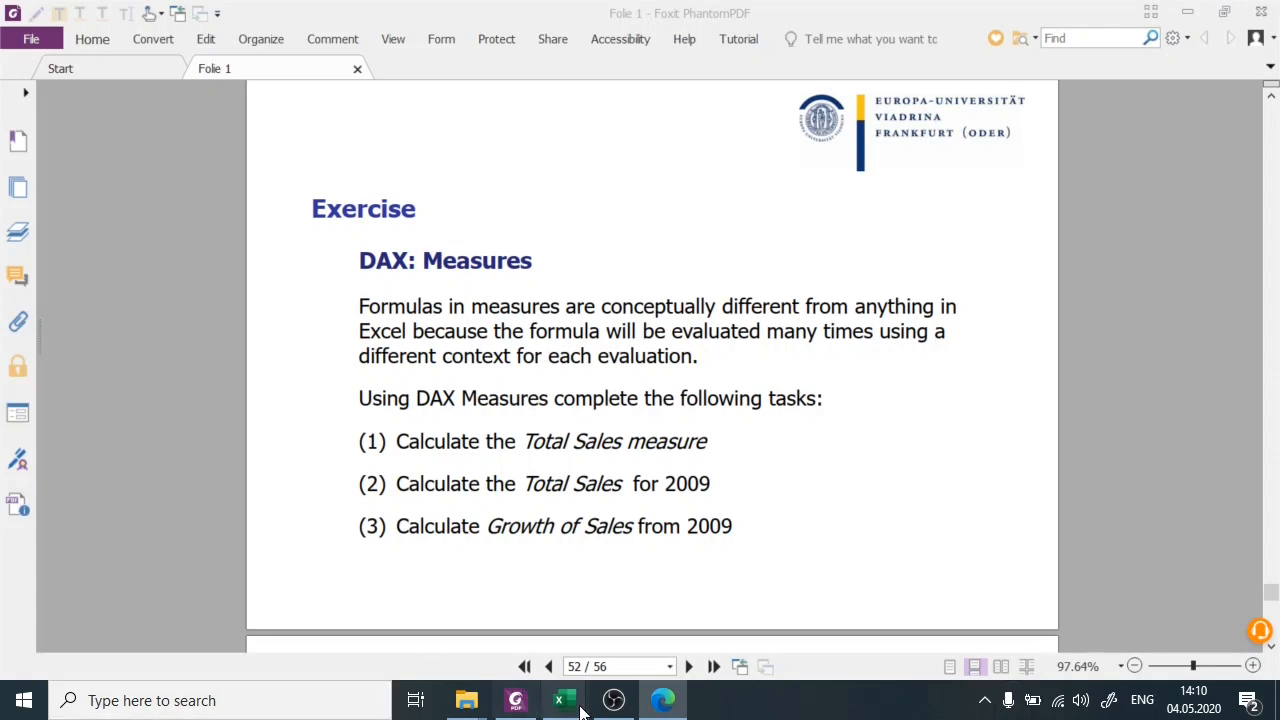
mouse_move(562, 700)
click(641, 640)
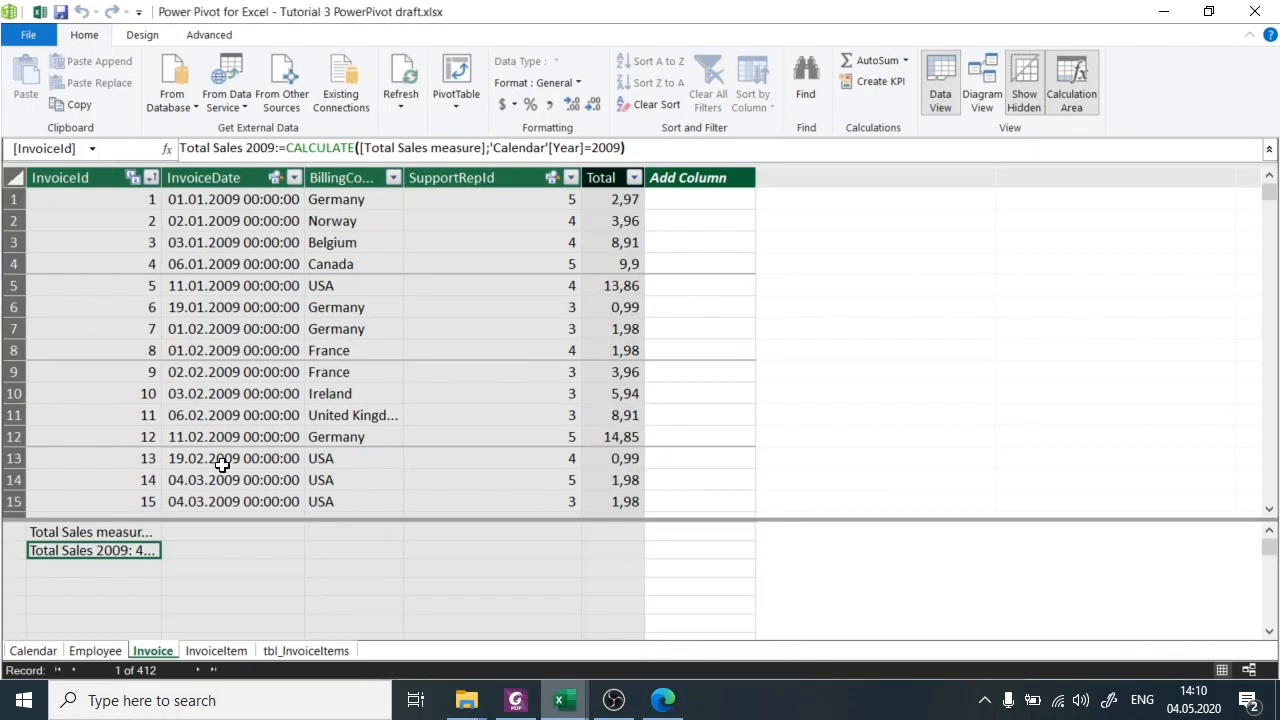
Rename the Invoice table's Total Sales 2009 measure to Total Sales prev year in its formula.
click(128, 550)
double_click(268, 148)
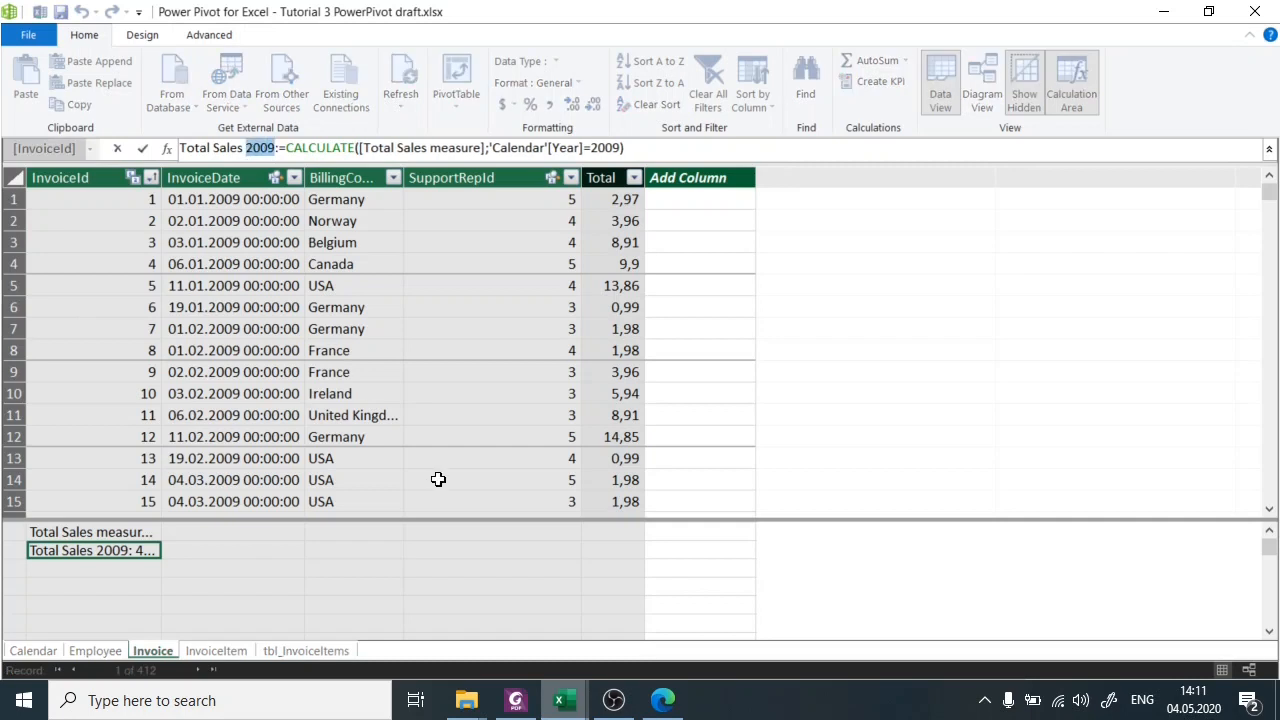
text(pre)
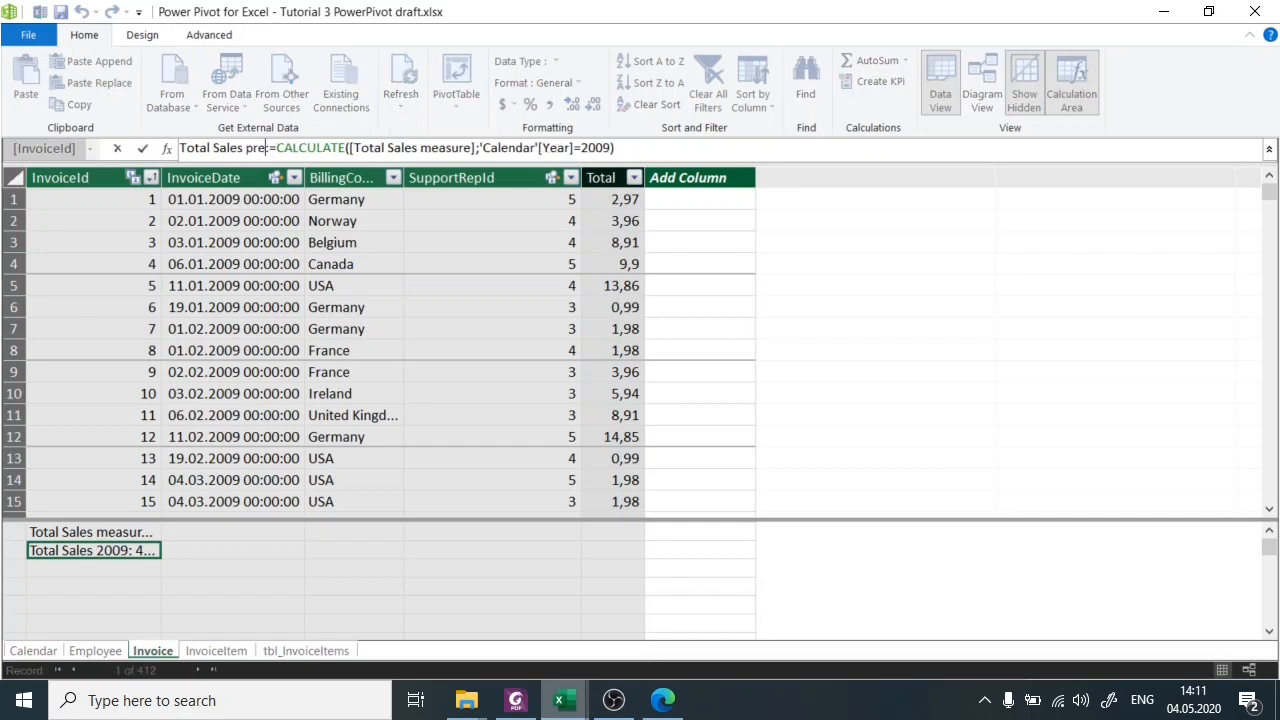
text(v year)
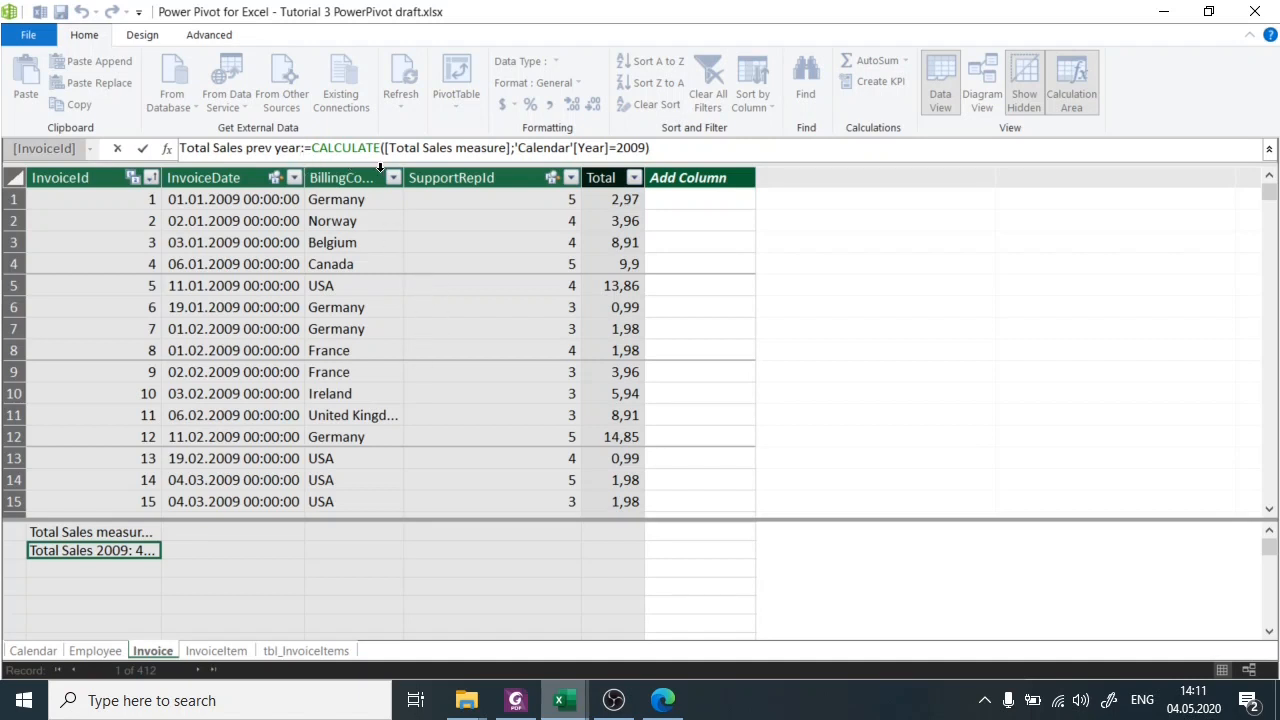
Replace the 'Calendar'[Year]=2009 filter in the CALCULATE formula with the SAMEPERIODLASTYEAR function.
drag(385, 150, 653, 148)
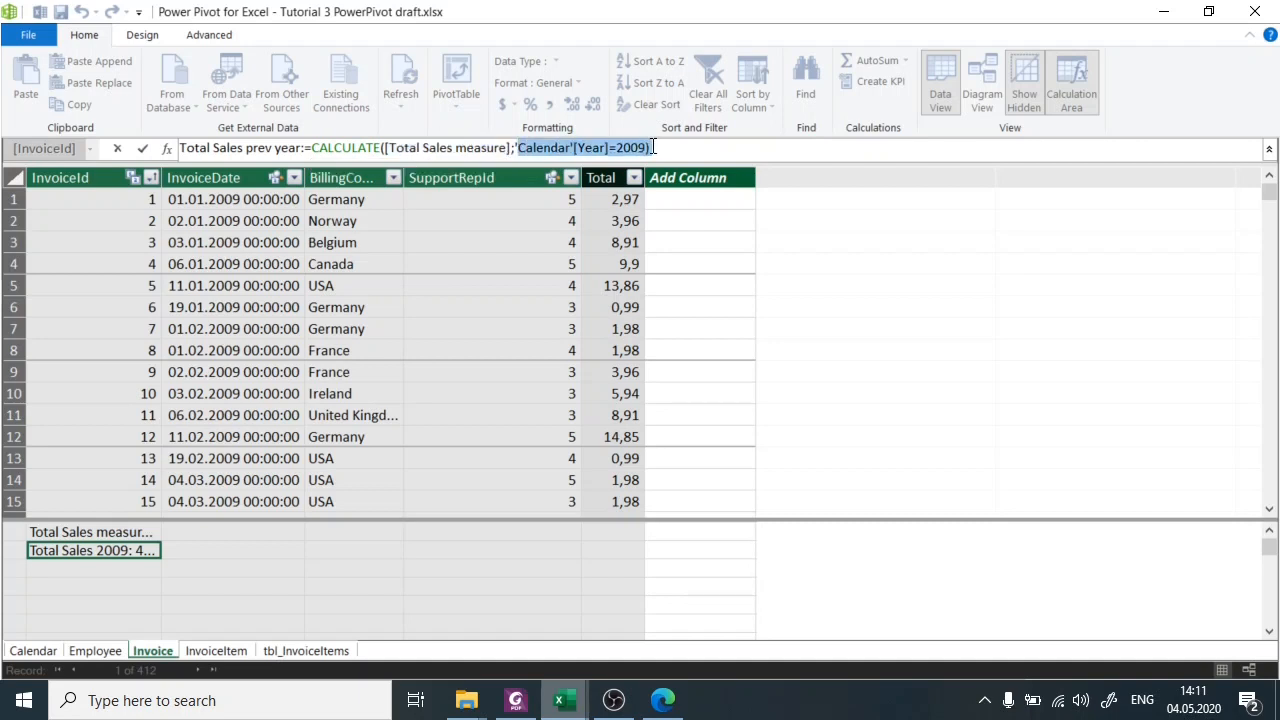
click(640, 148)
mouse_move(518, 149)
mouse_down()
mouse_move(646, 147)
mouse_move(513, 148)
mouse_up()
click(636, 147)
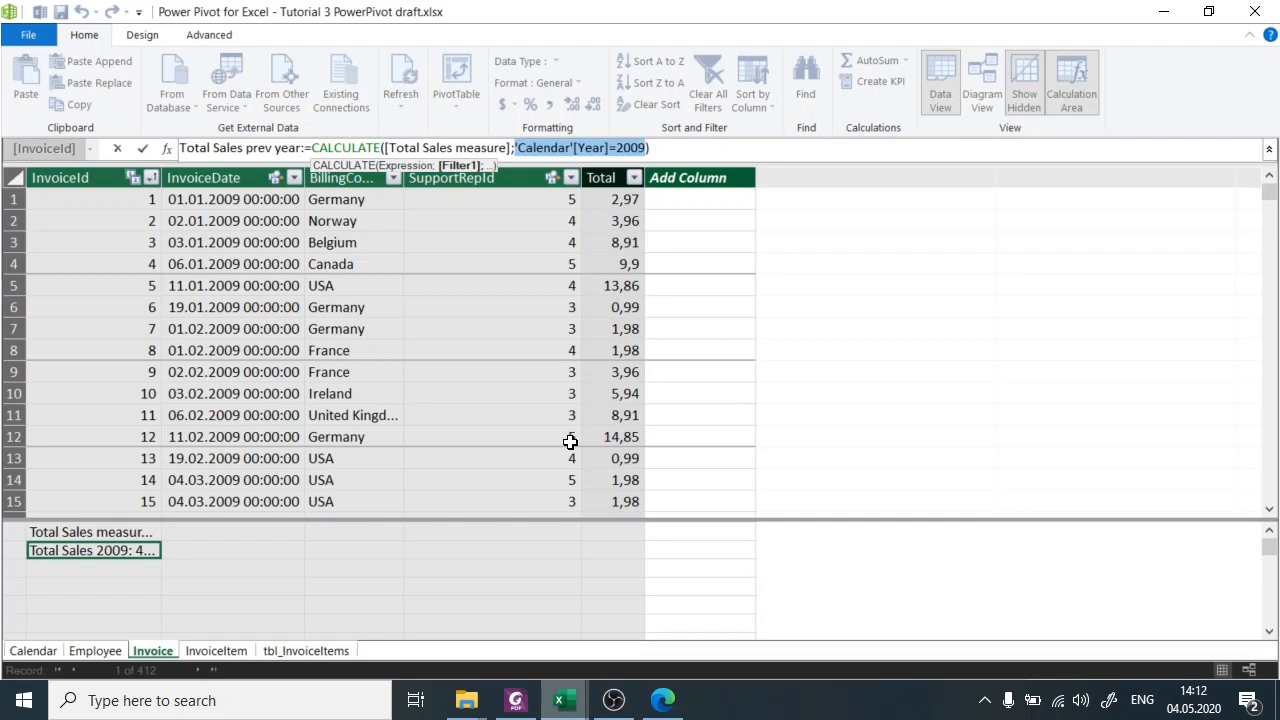
key(BackSpace)
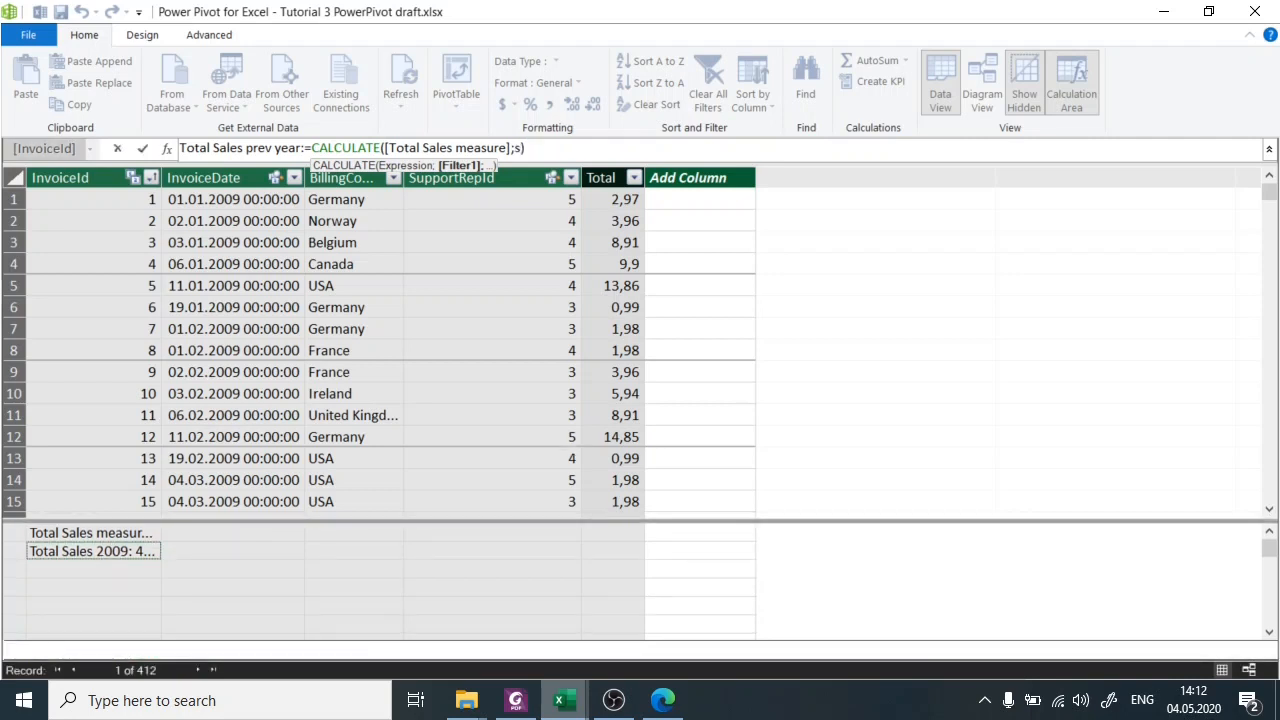
text(same)
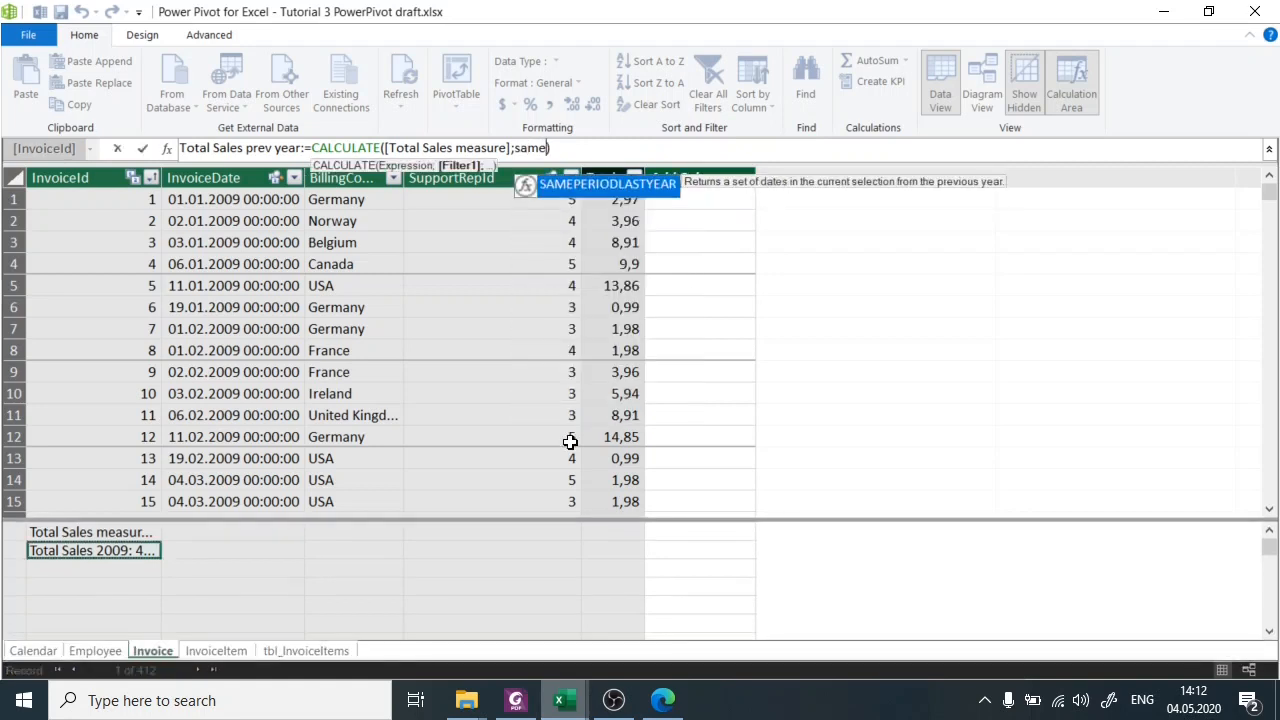
key(Tab)
text(_)
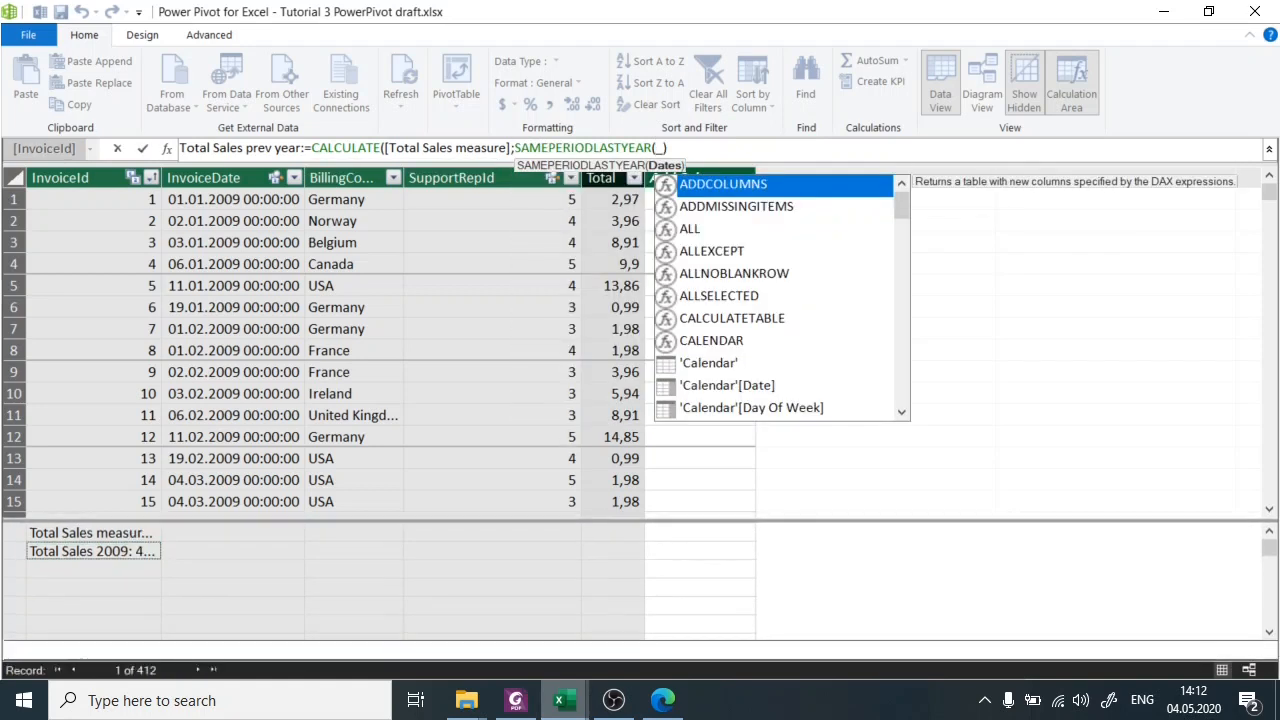
key(BackSpace)
text())
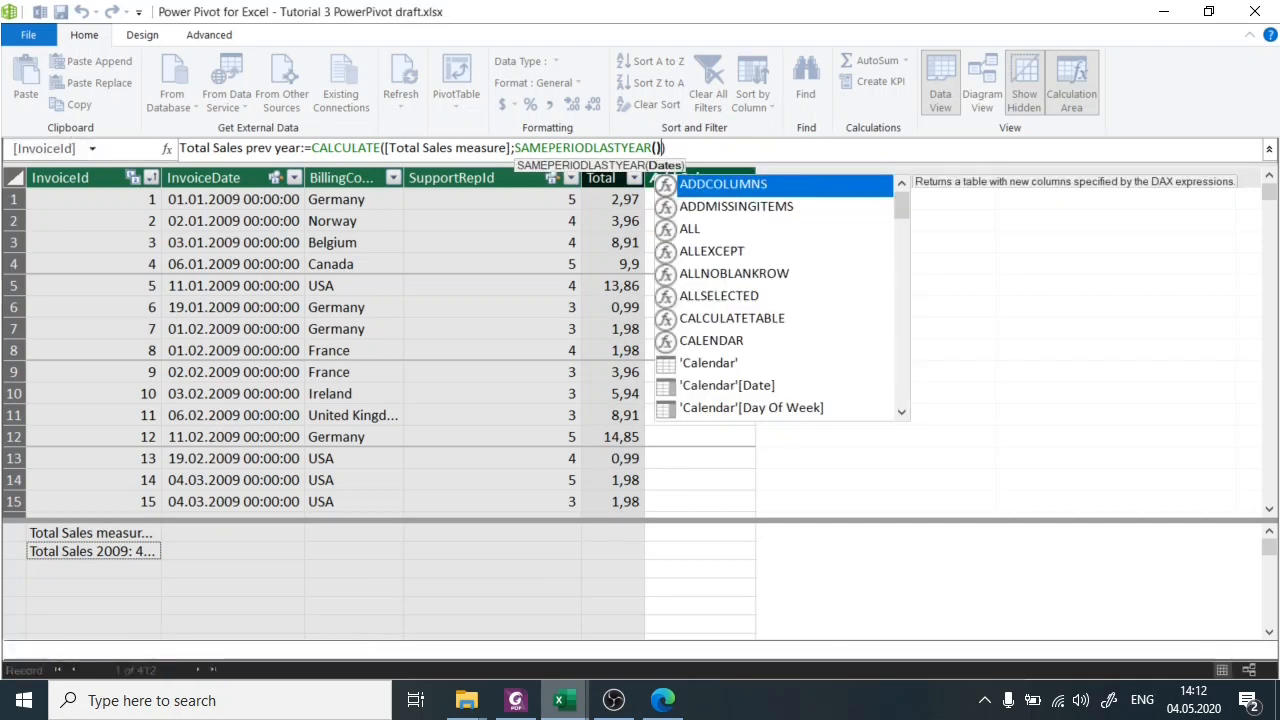
Supply 'Calendar'[Date] as the SAMEPERIODLASTYEAR argument and commit the Total Sales prev year measure.
key(Left)
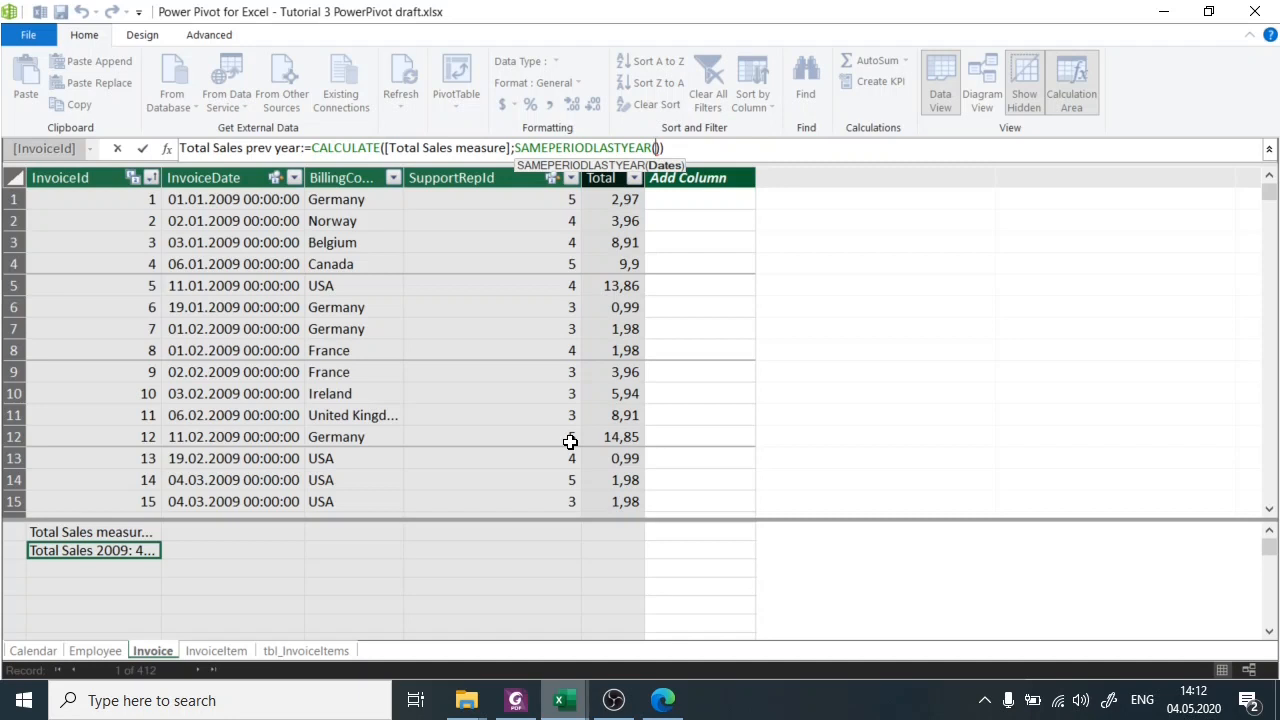
text('Ca)
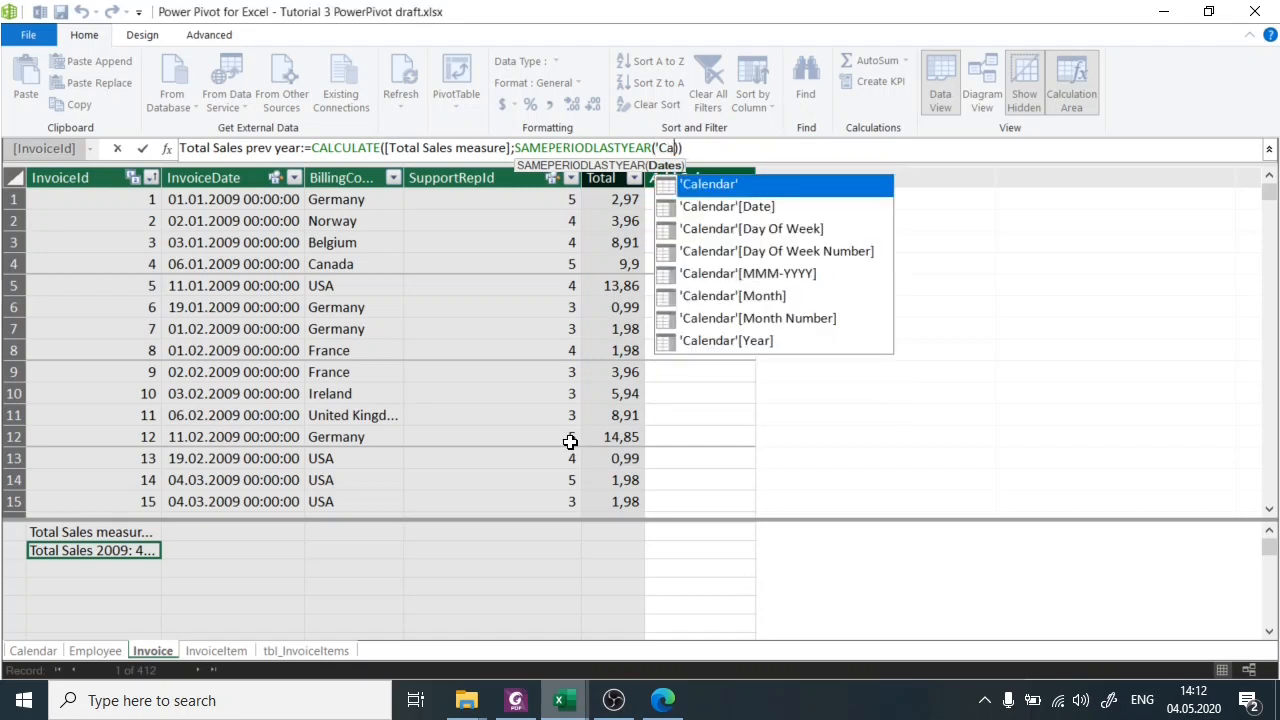
key(Down)
key(Tab)
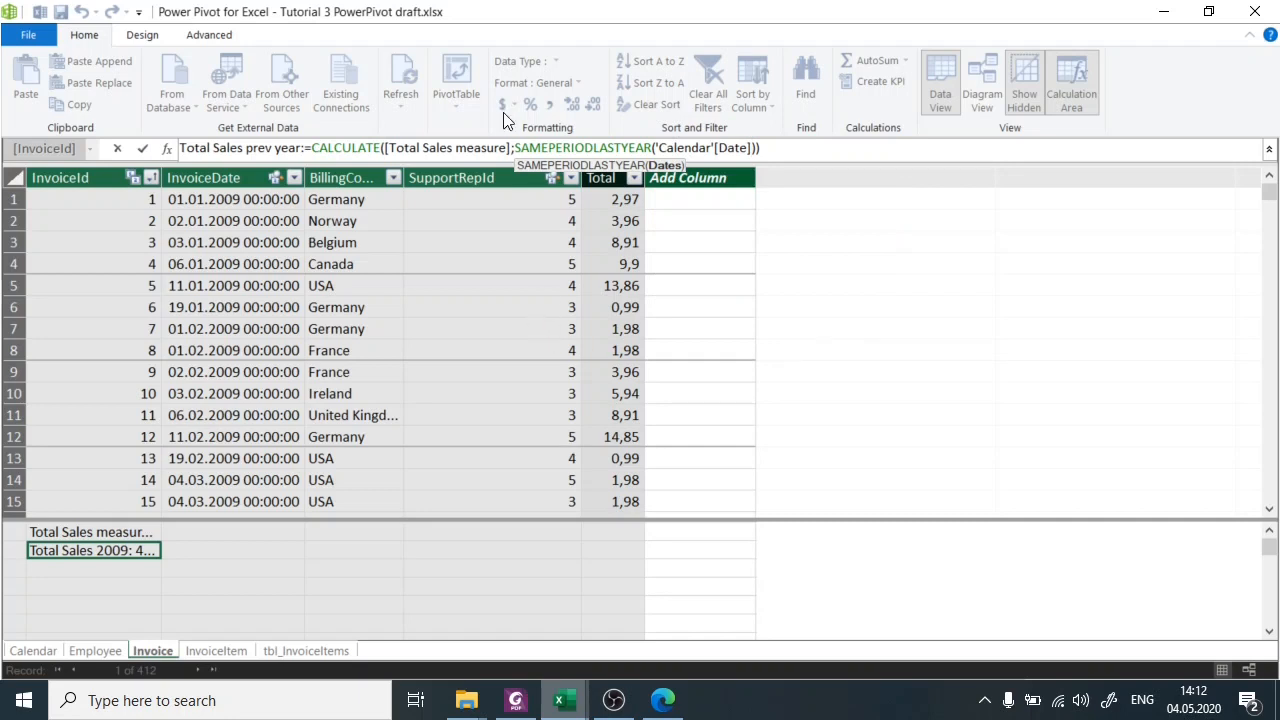
drag(514, 148, 750, 148)
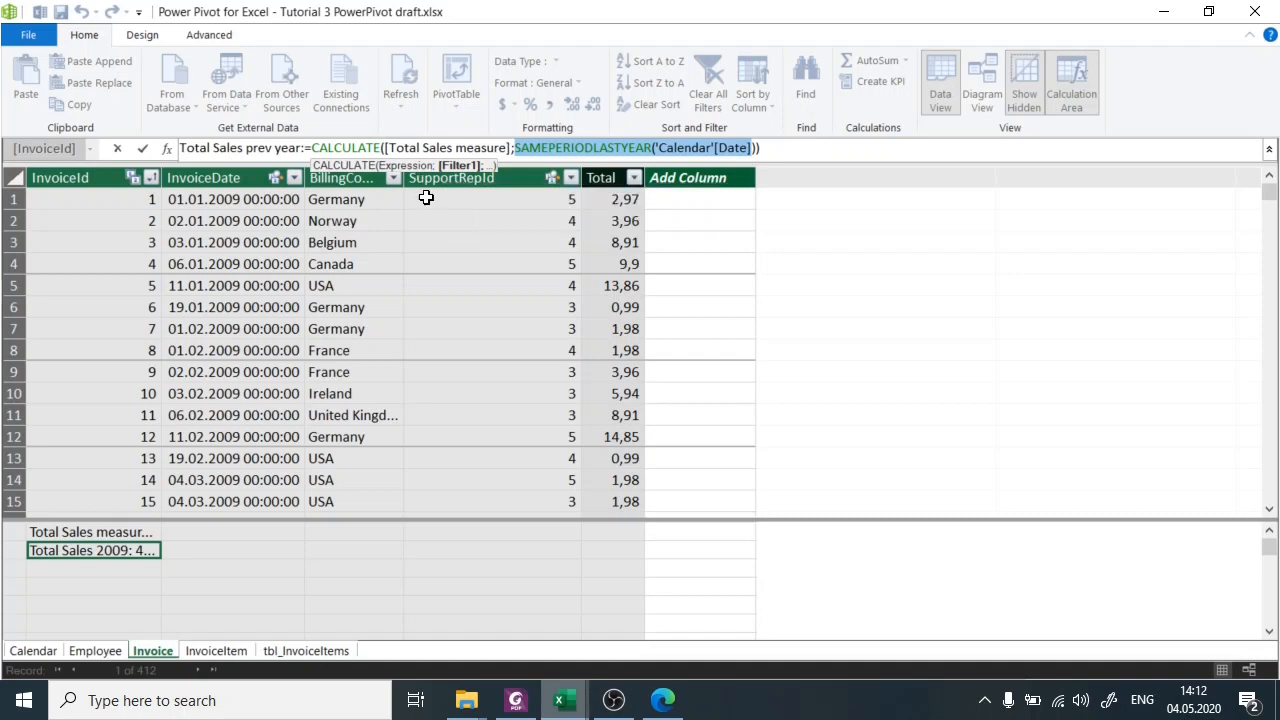
click(455, 147)
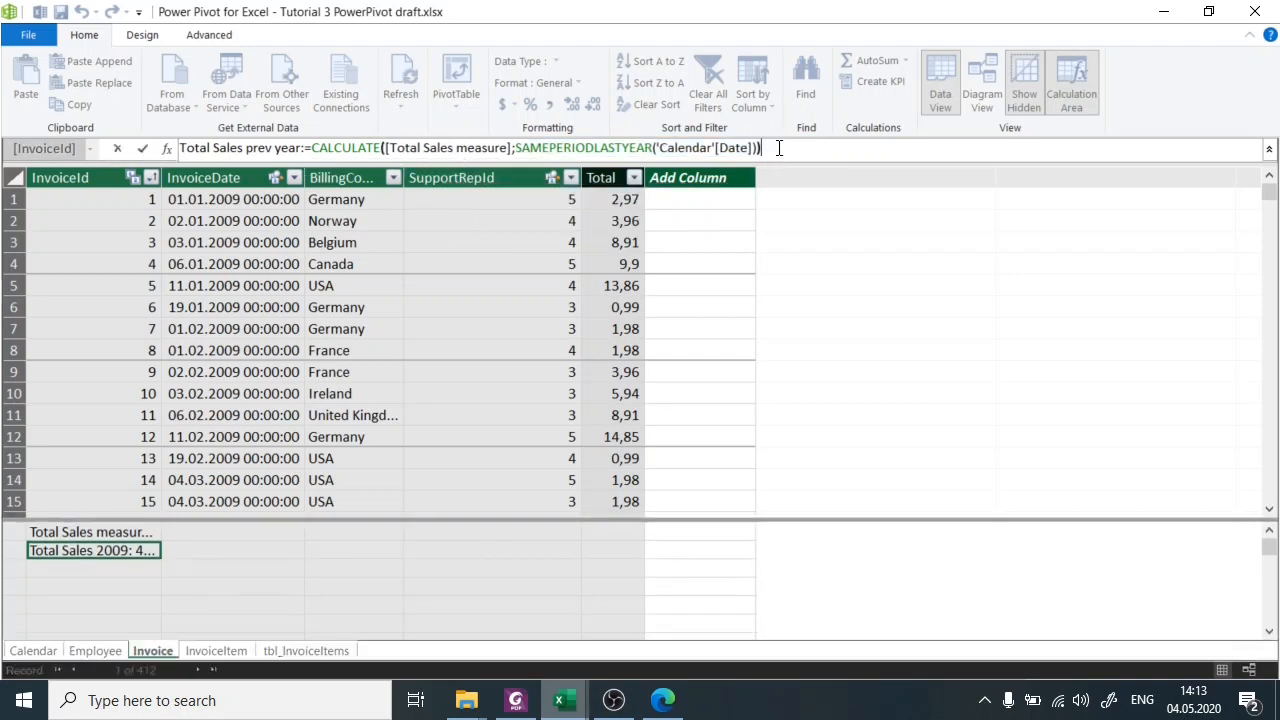
key(Return)
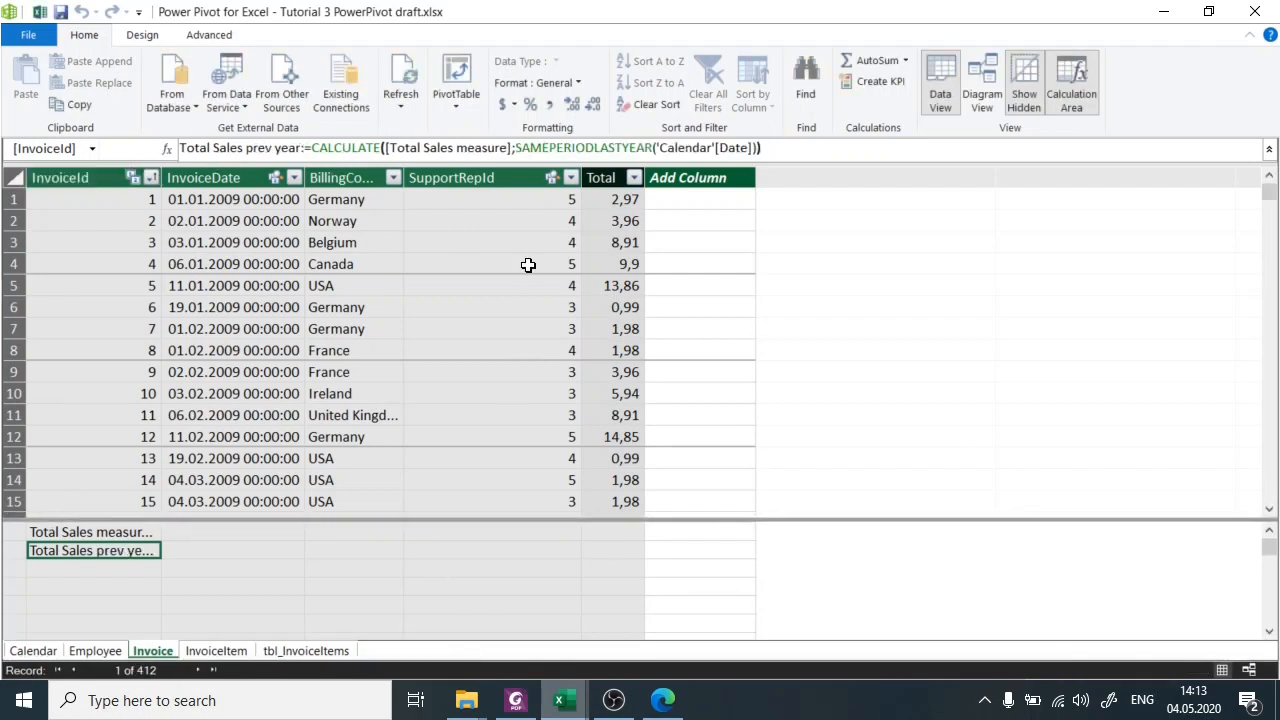
Reselect the Total Sales prev year measure and switch to the workbook with the PivotTable.
click(511, 346)
click(595, 329)
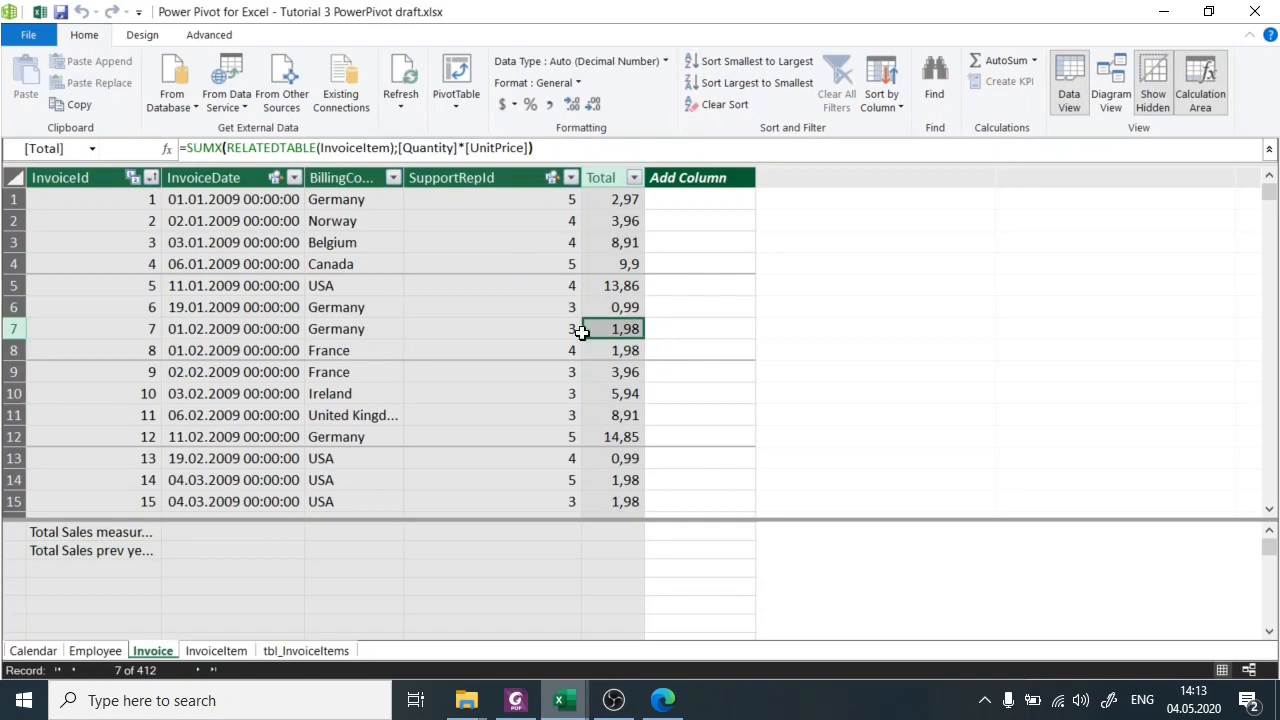
click(91, 550)
mouse_move(563, 700)
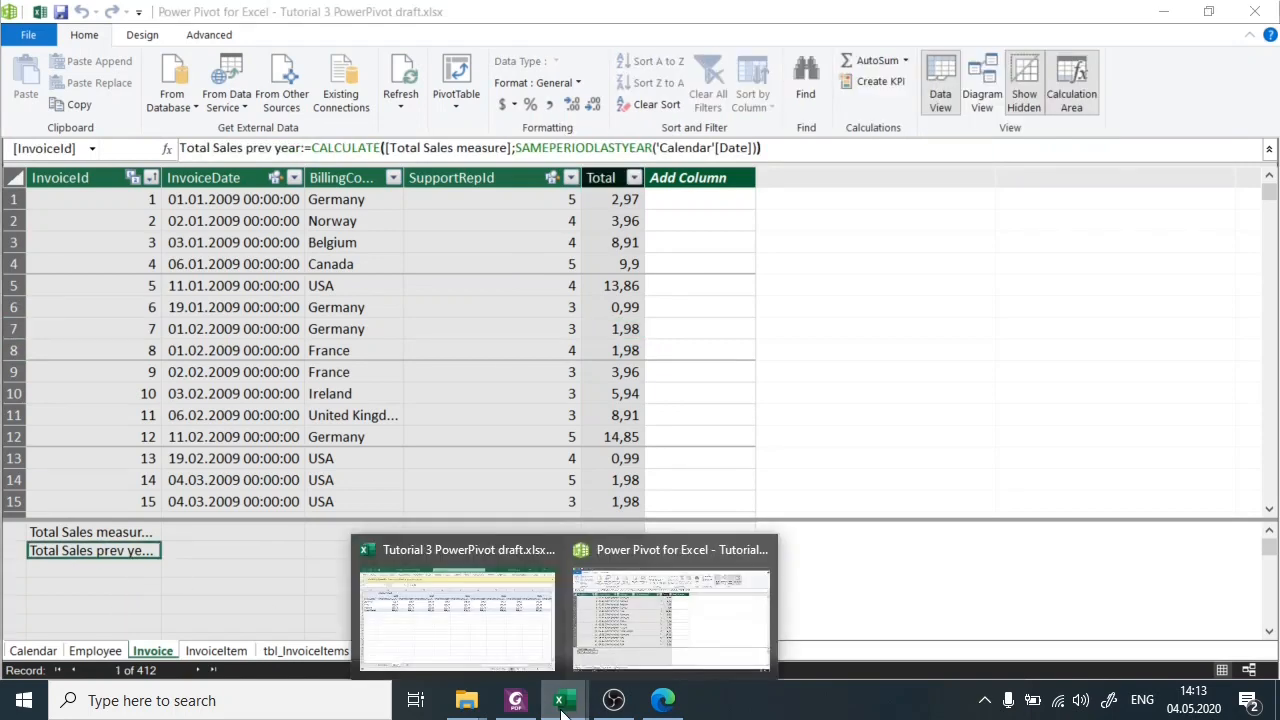
click(502, 636)
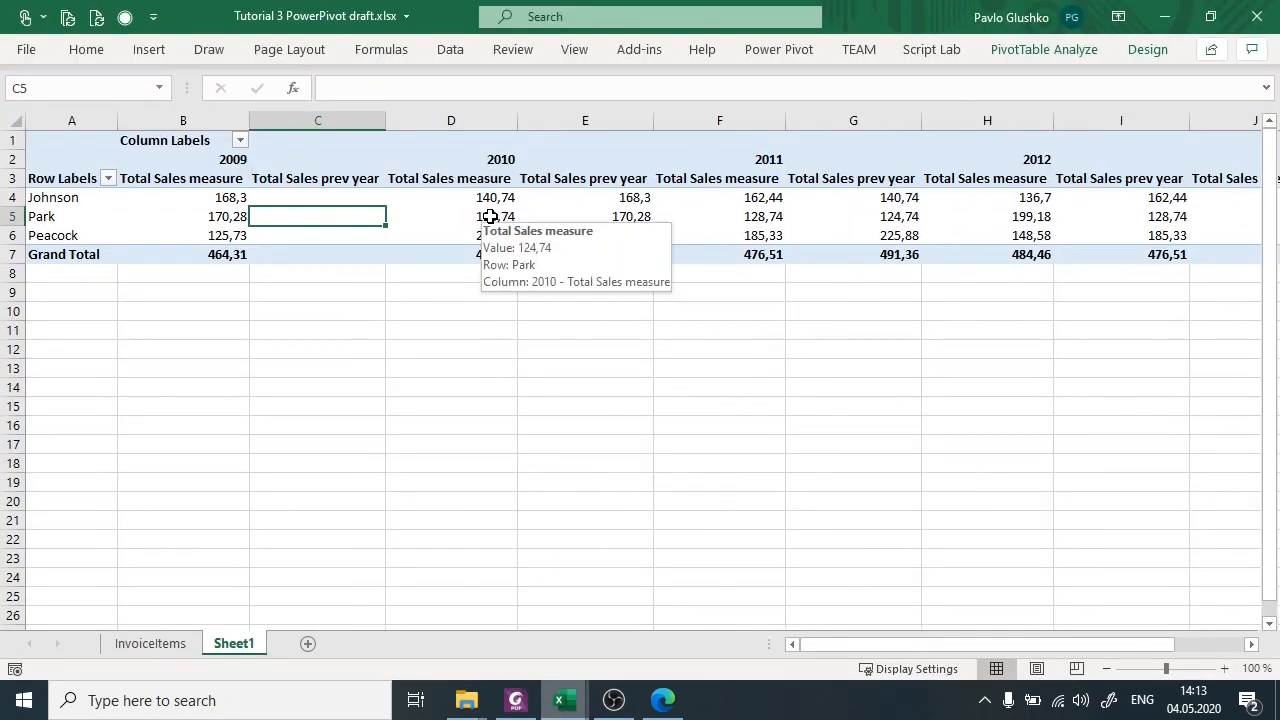
Examine the Total Sales prev year cells under the 2009 heading for the employees.
click(490, 216)
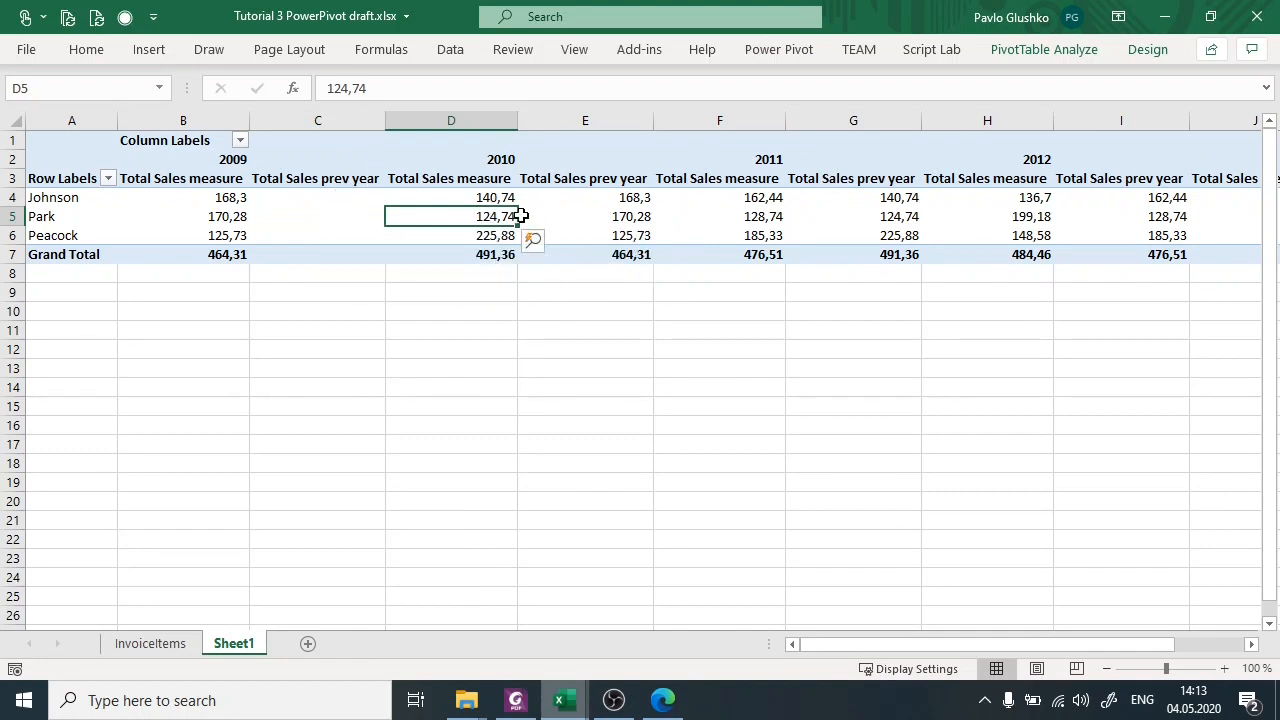
click(302, 195)
click(329, 178)
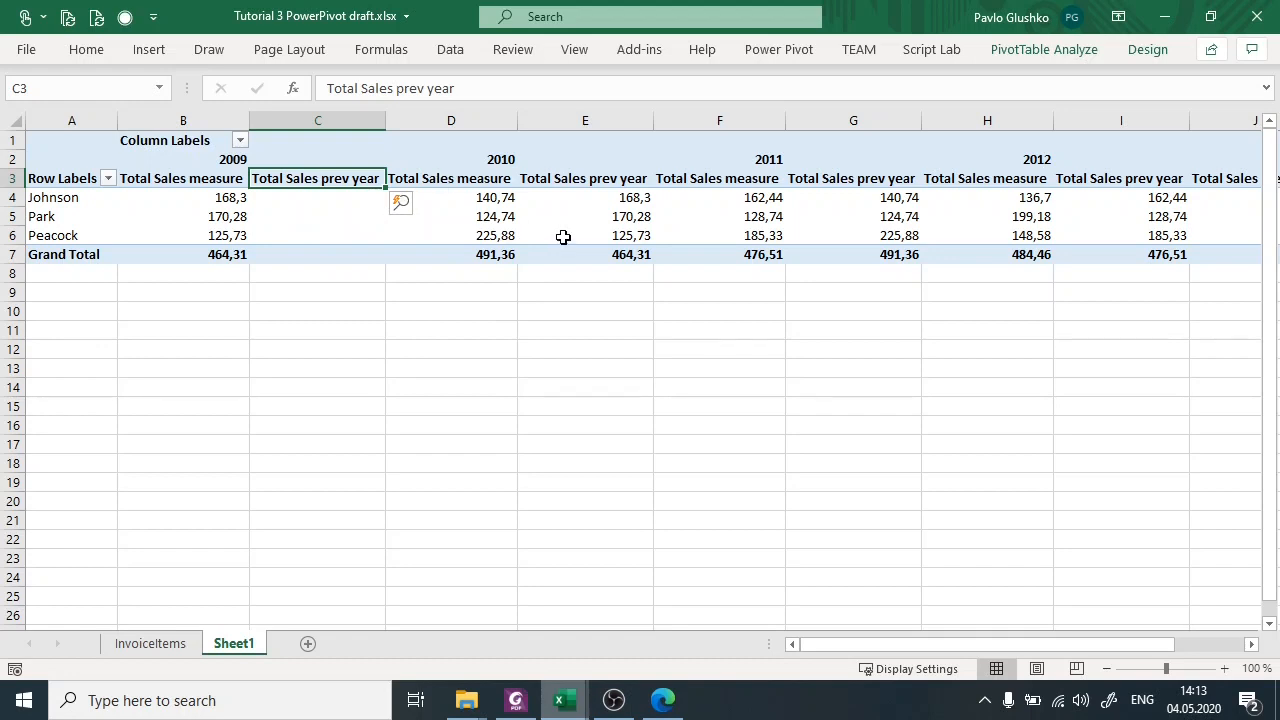
shift+click(341, 222)
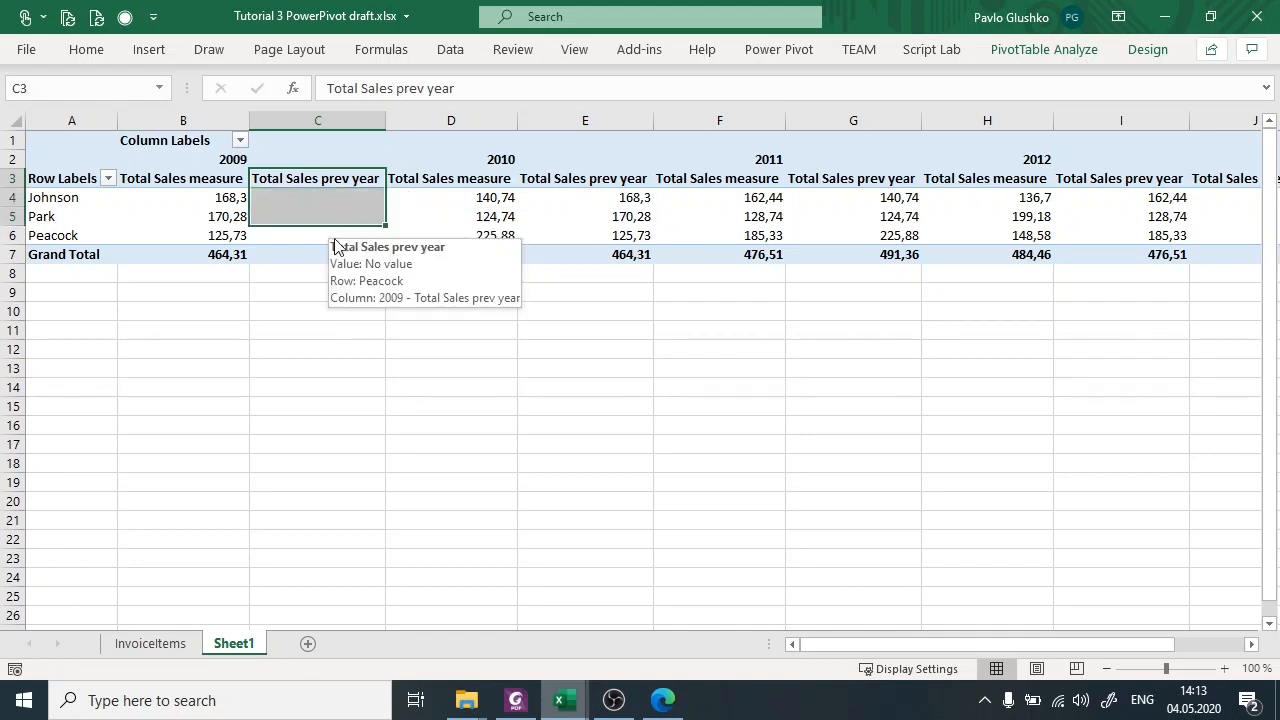
Compare the 2010 Total Sales measure and Total Sales prev year columns with the 2009 Total Sales measure column.
click(497, 157)
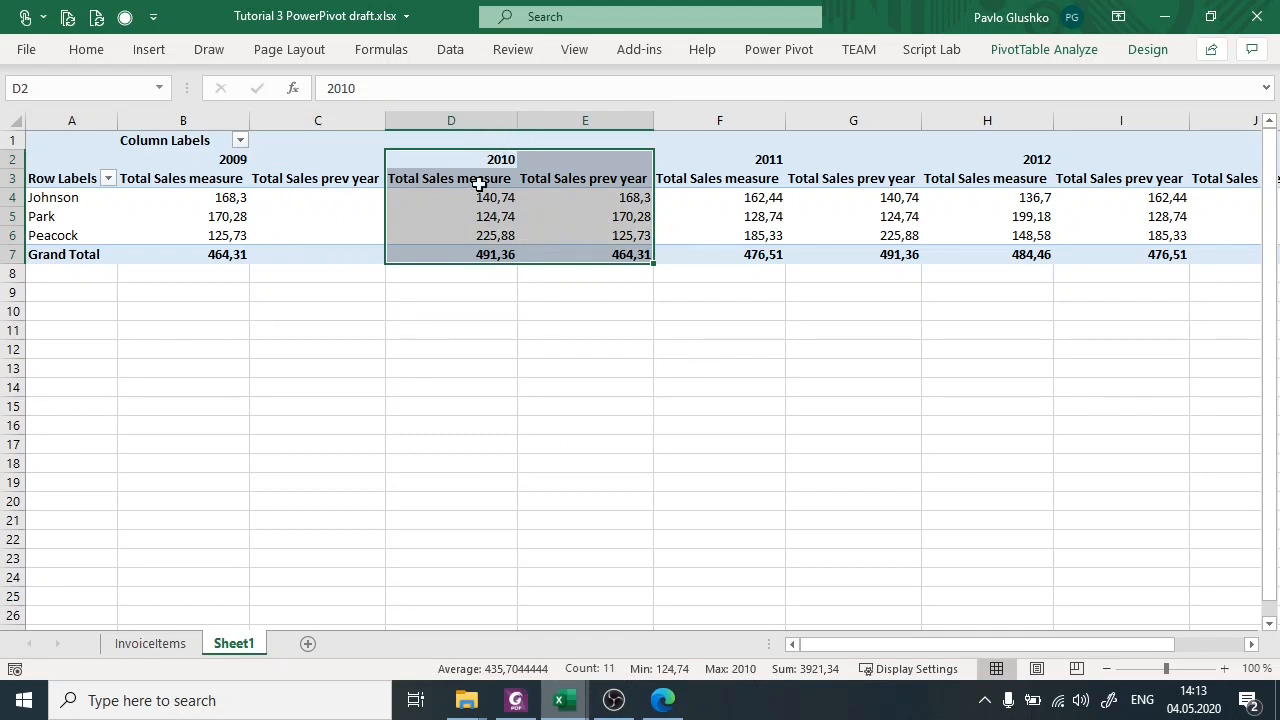
drag(491, 180, 502, 255)
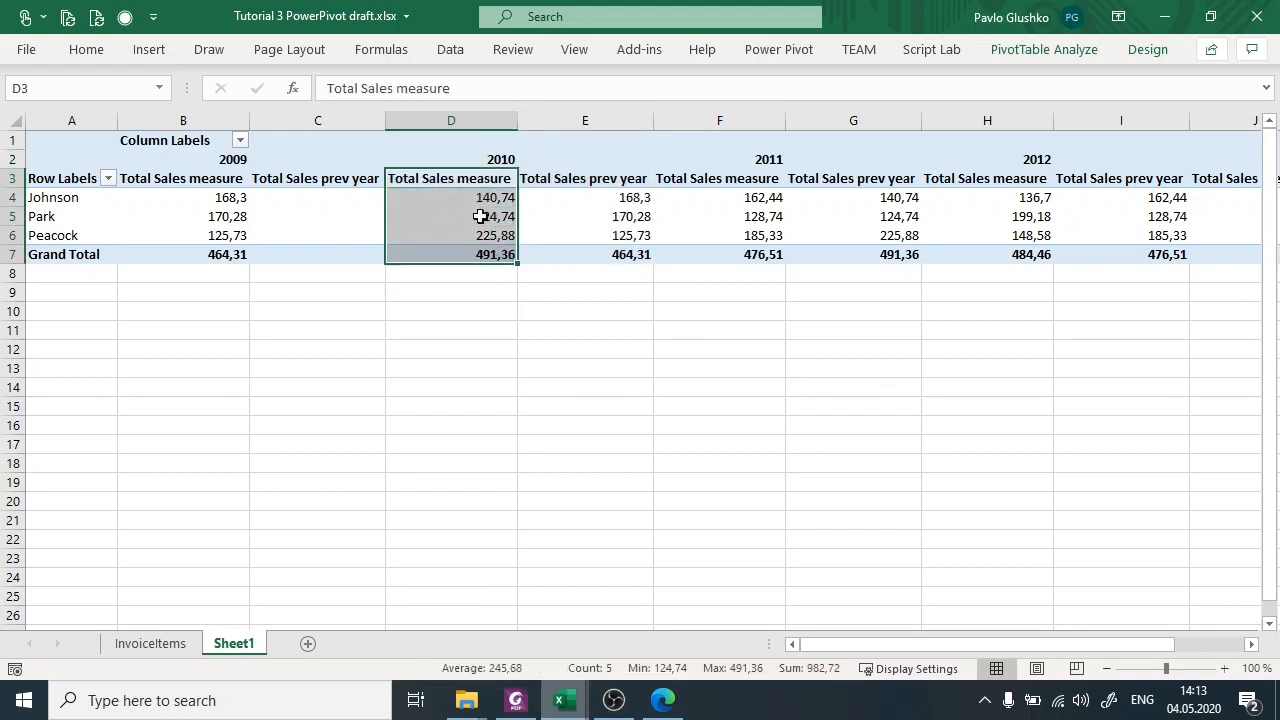
drag(531, 178, 552, 258)
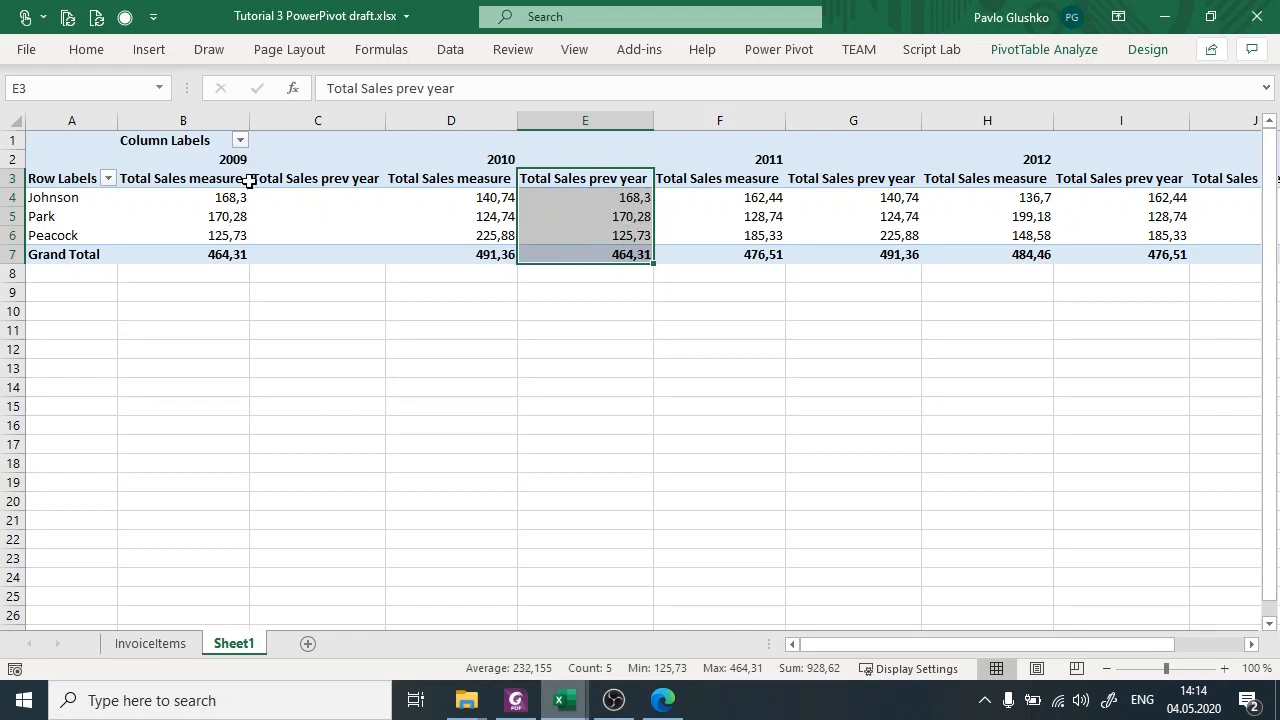
drag(214, 181, 223, 251)
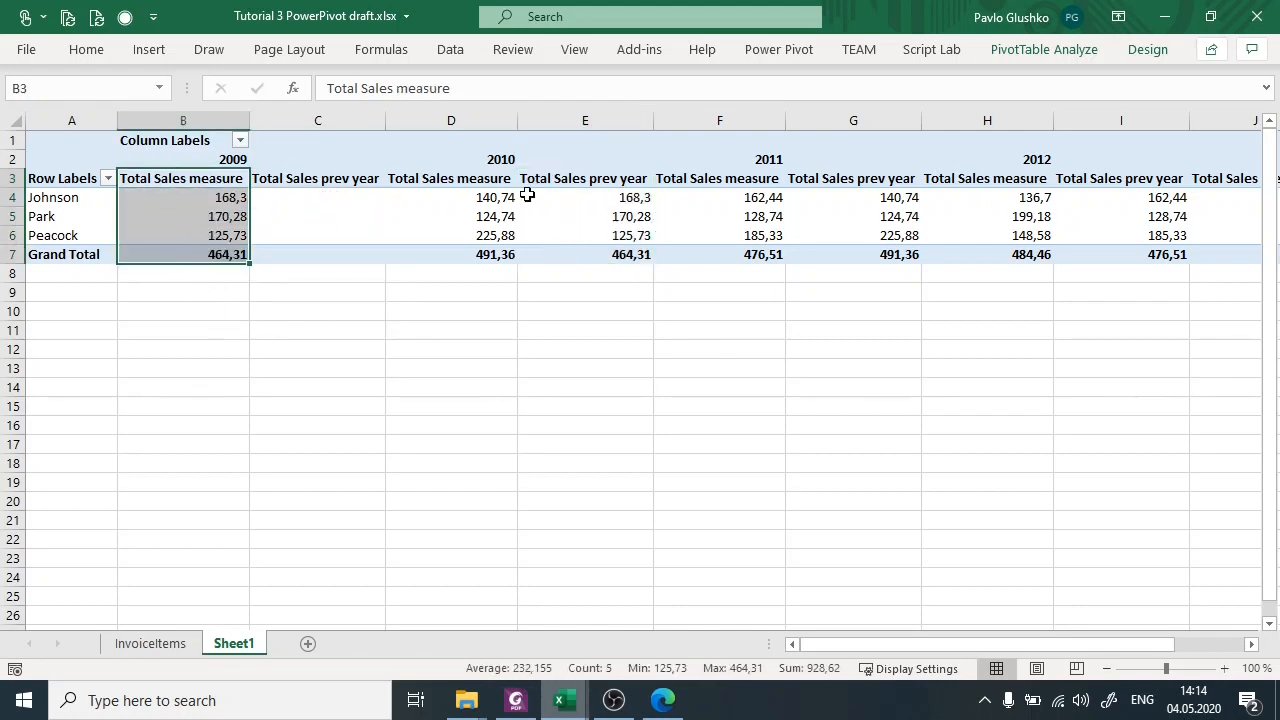
click(487, 158)
click(586, 178)
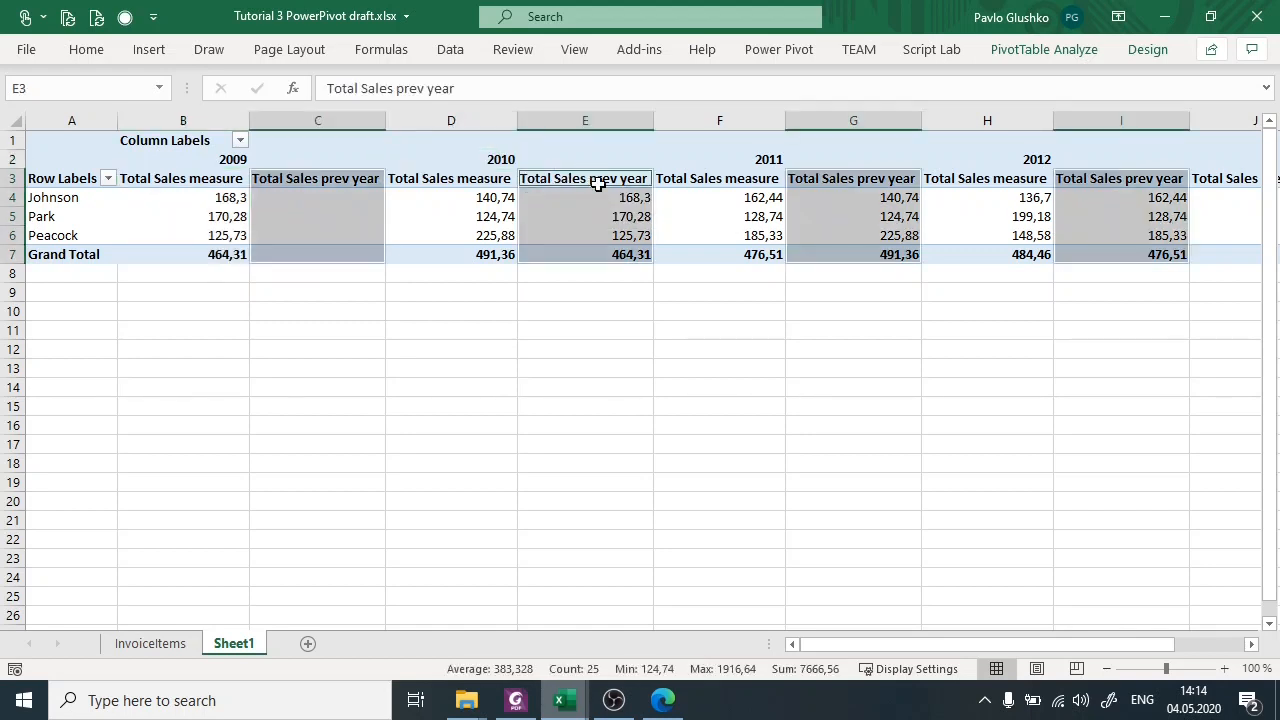
click(590, 180)
drag(607, 186, 609, 251)
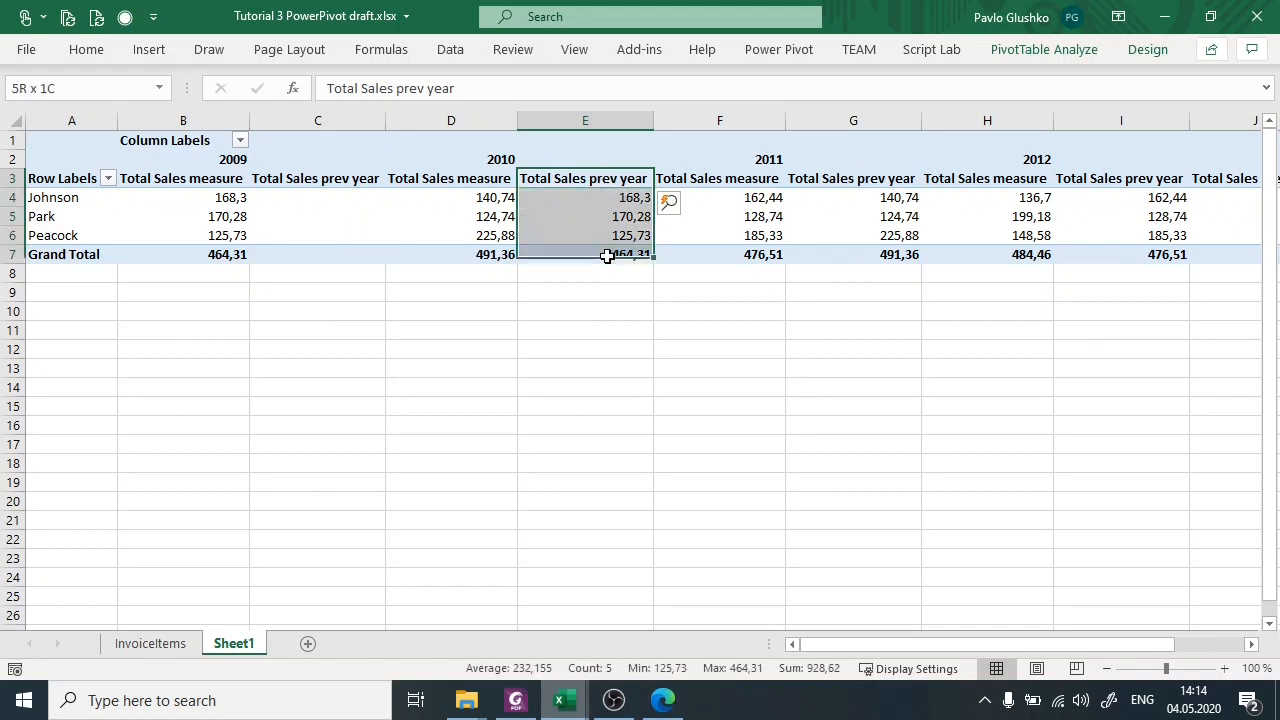
drag(203, 178, 209, 240)
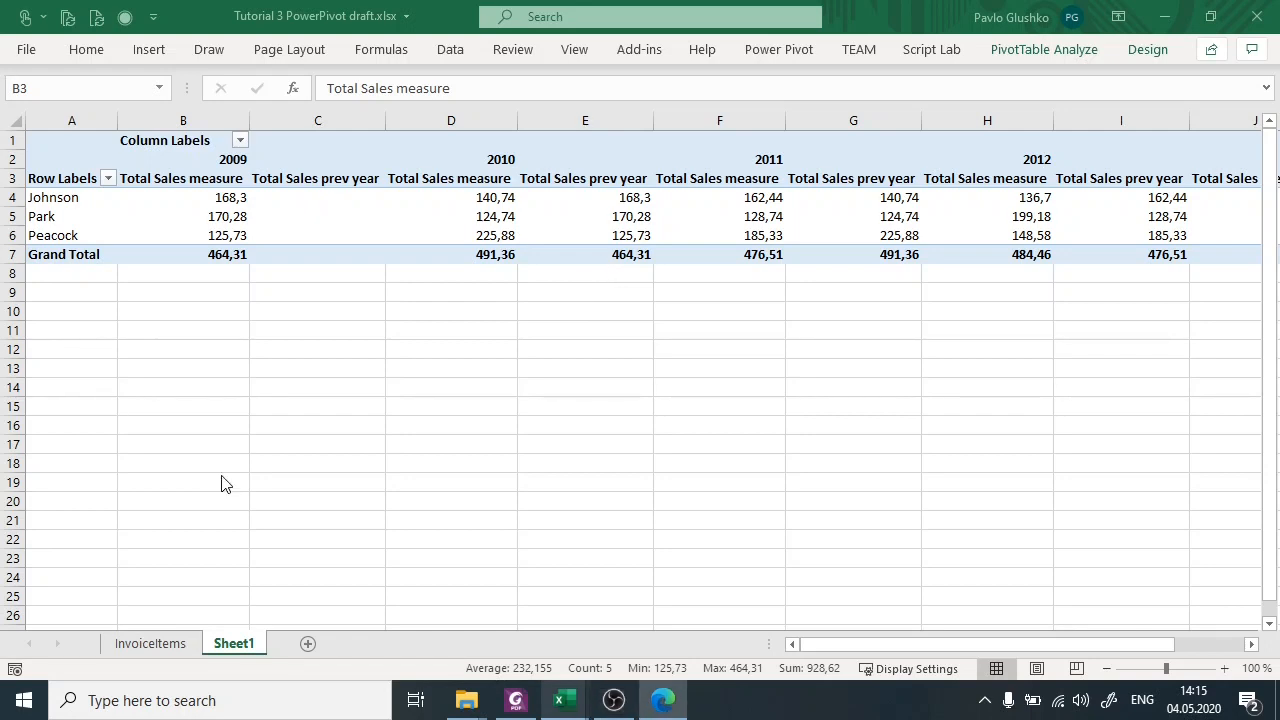
click(608, 181)
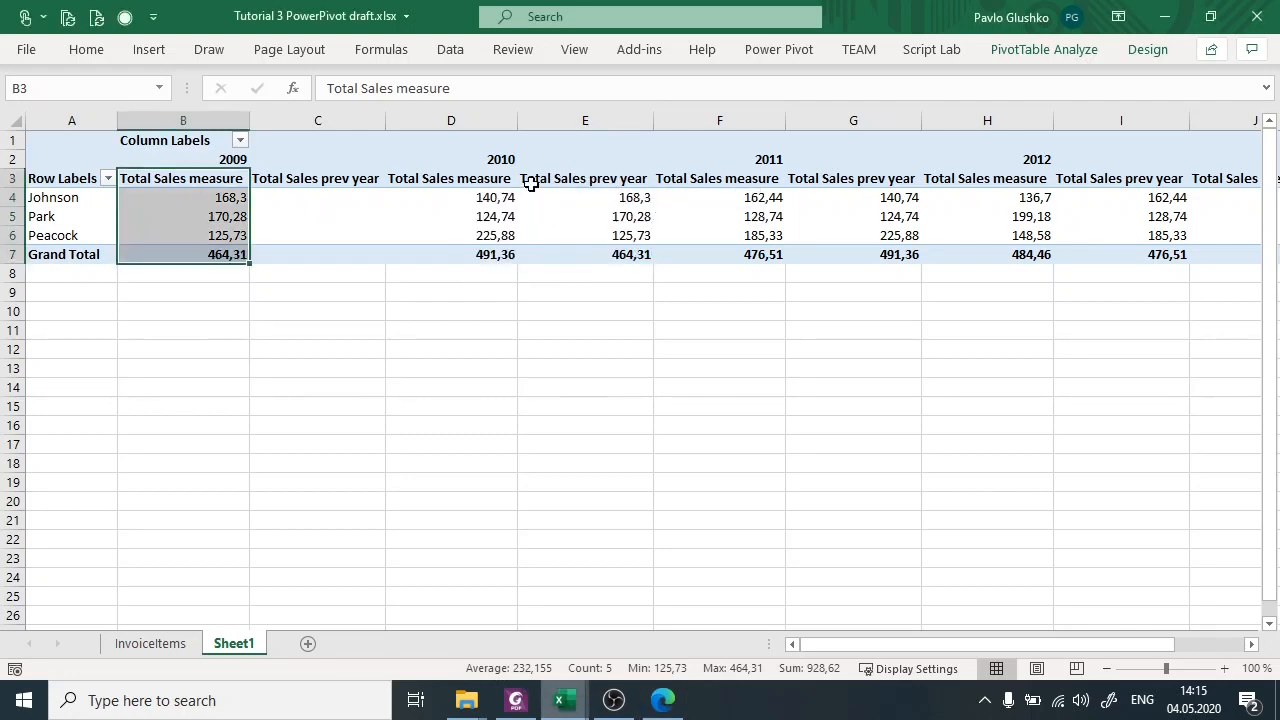
Check the Total Sales measure and Total Sales prev year headings under 2010 in the PivotTable.
click(446, 185)
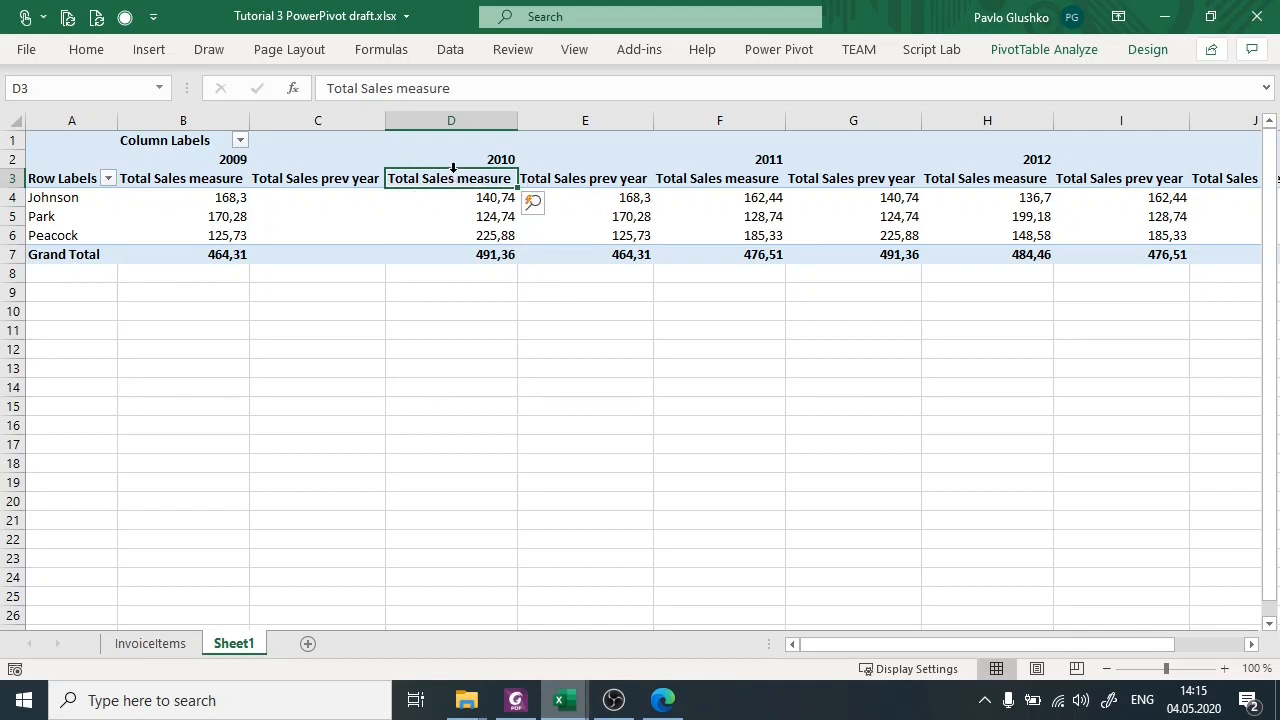
click(590, 178)
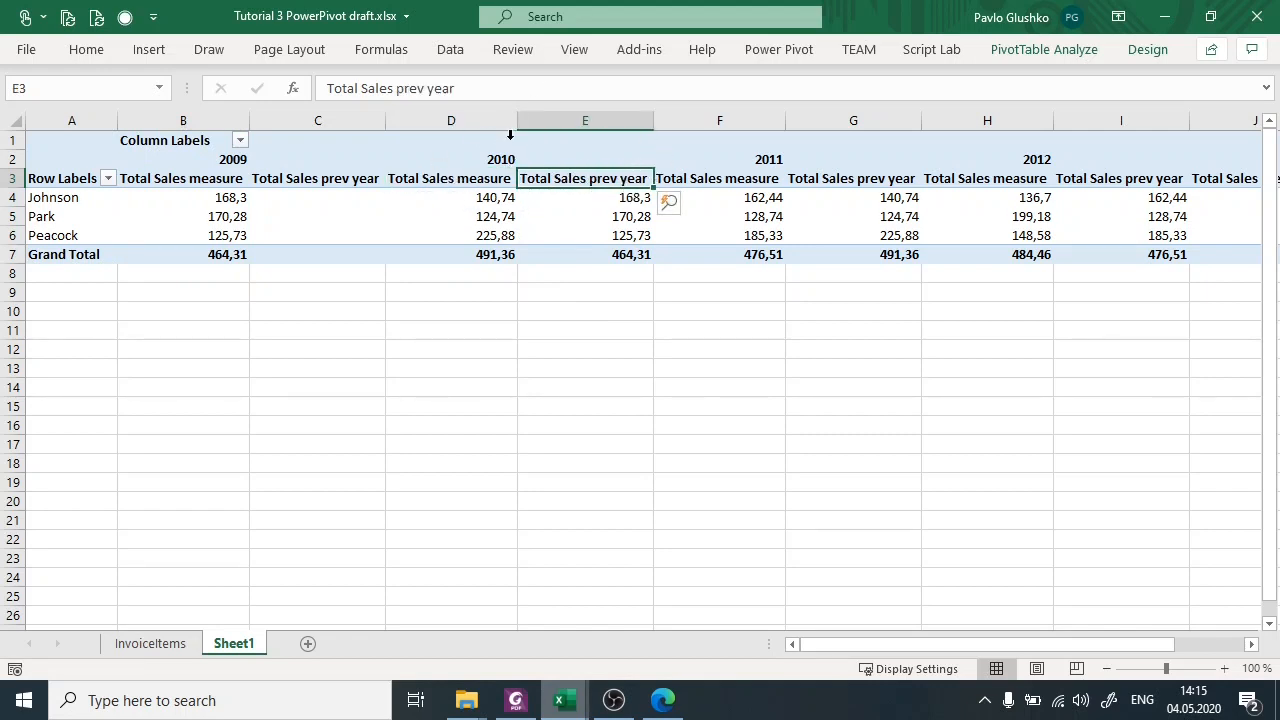
mouse_move(553, 225)
Switch to the Power Pivot window and start a measure named Sales growth in the empty cell below Total Sales prev year.
mouse_move(576, 710)
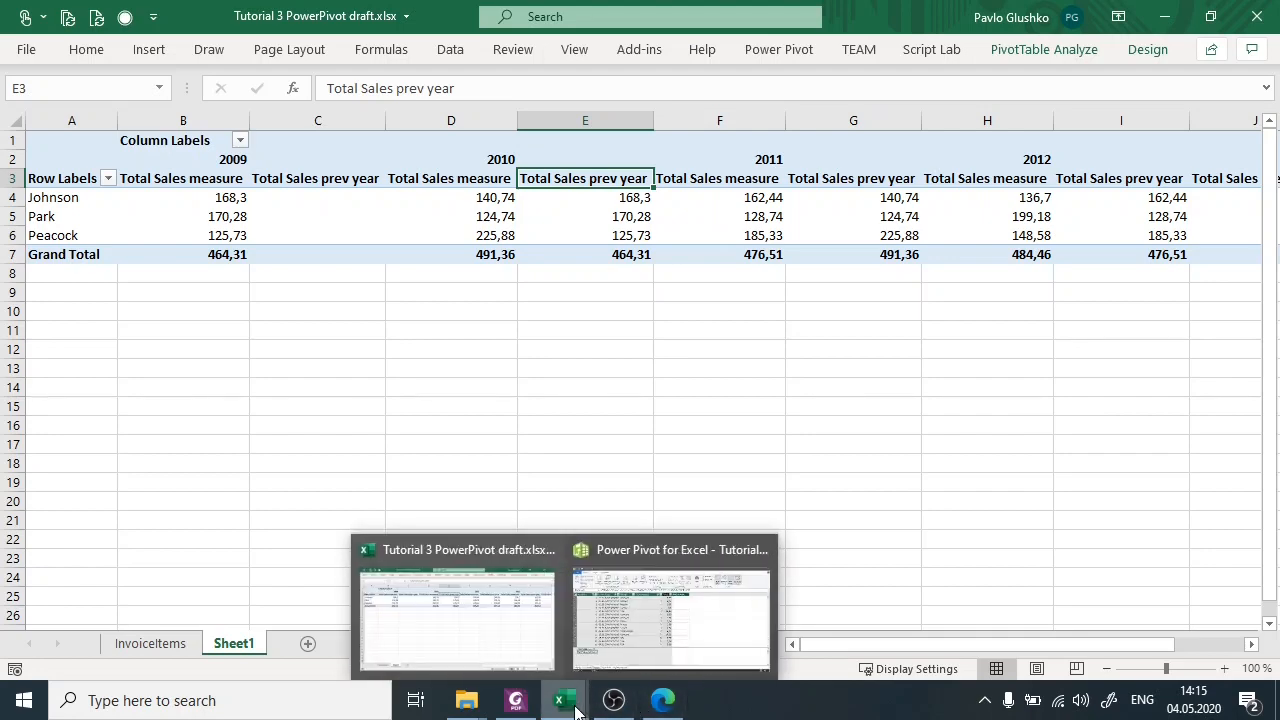
click(620, 638)
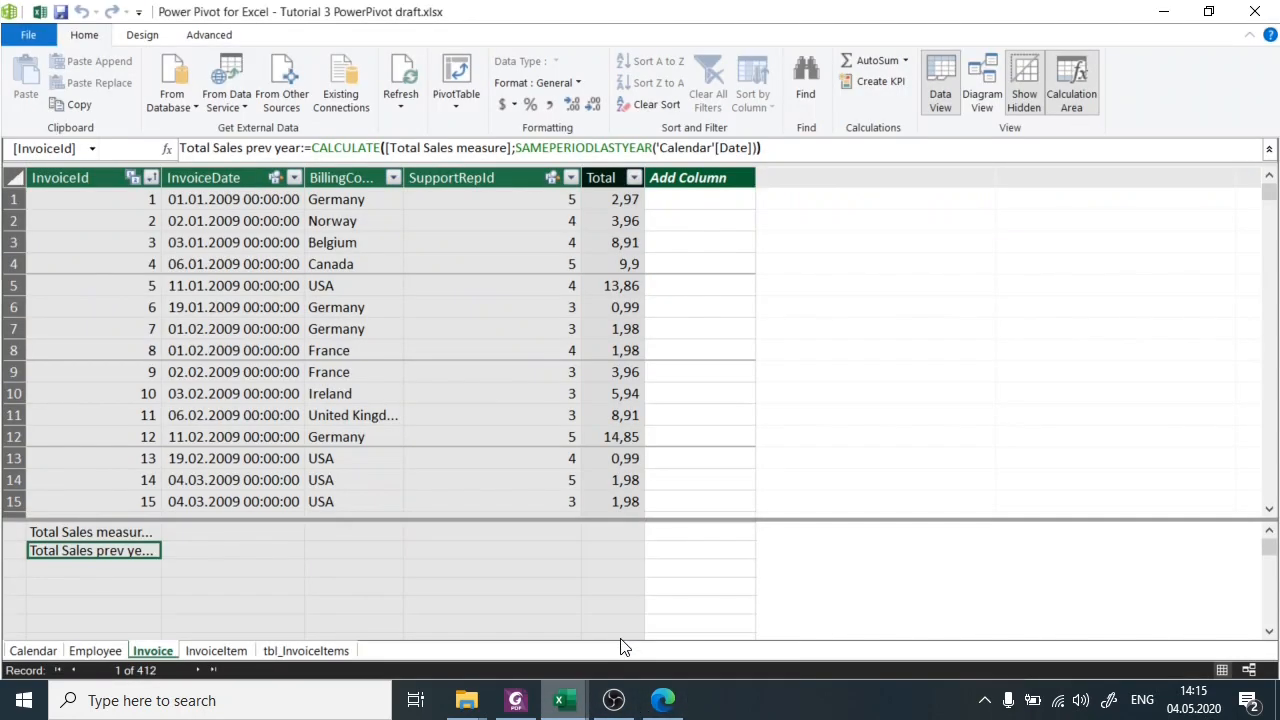
click(148, 567)
click(204, 148)
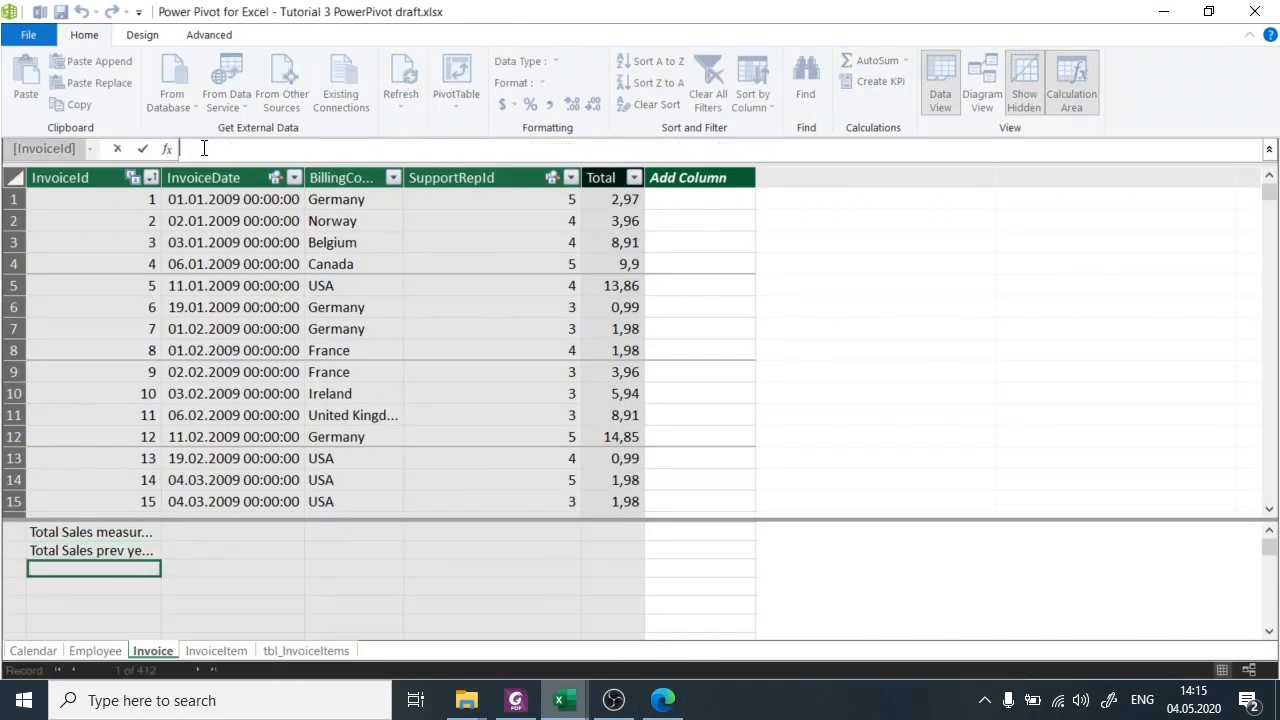
text(Sales growth:=)
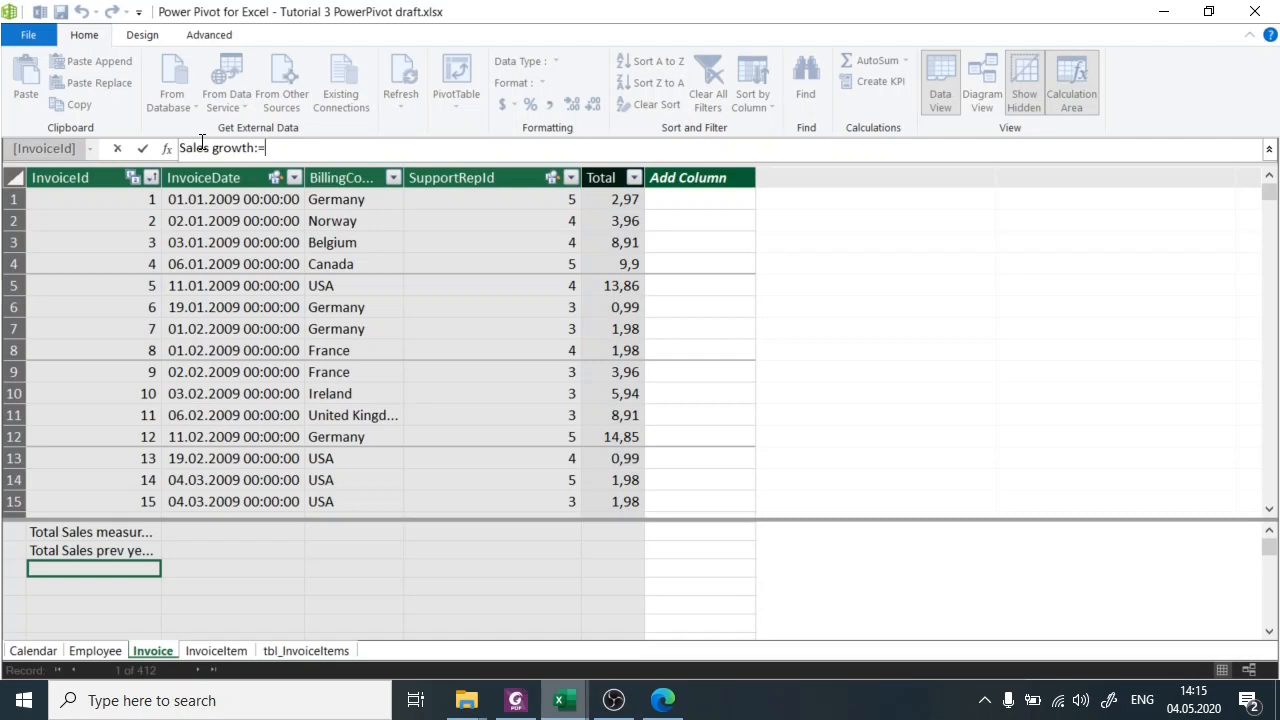
Insert [Total Sales measure] as the first term of the Sales growth formula.
text([)
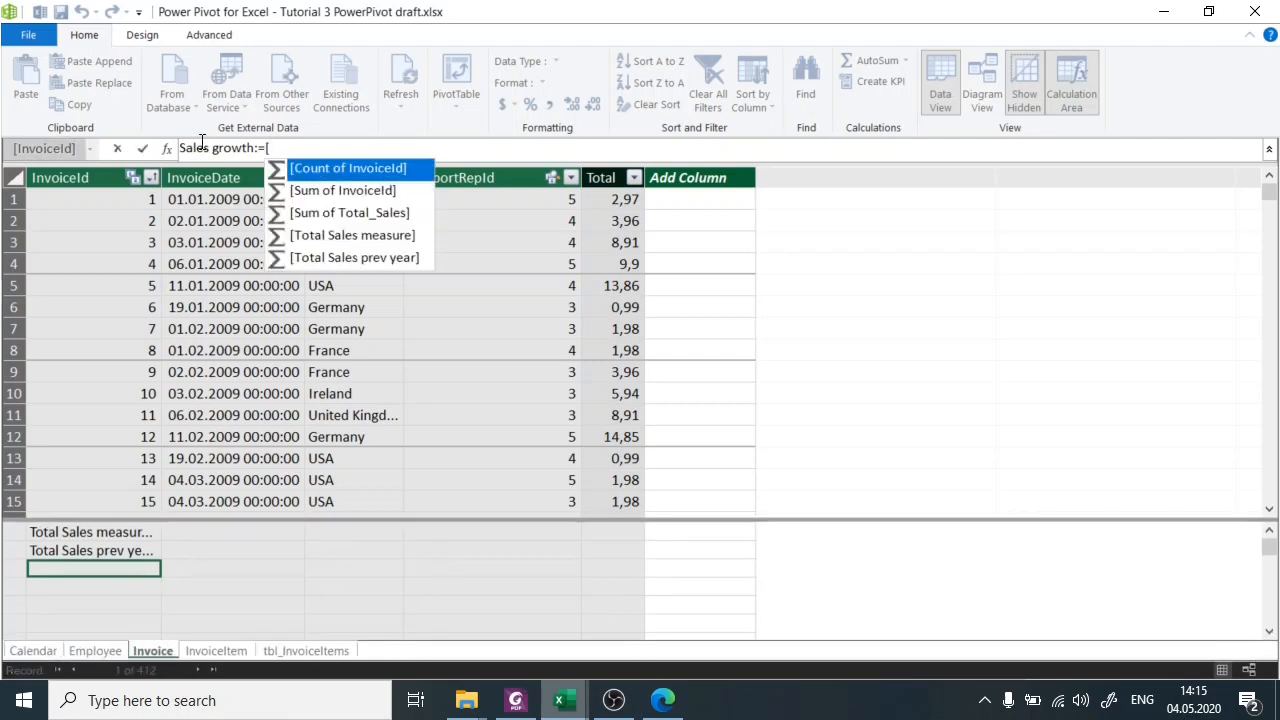
key(Down)
key(Down)
key(Down)
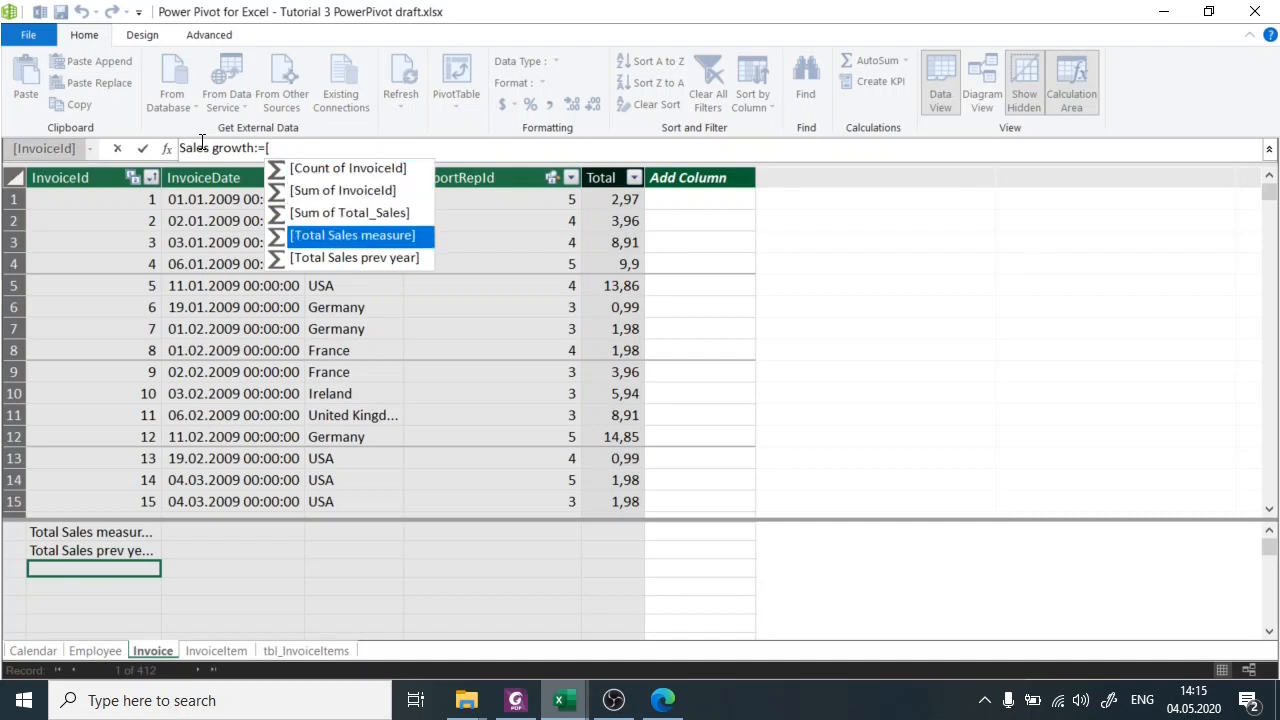
key(Tab)
Divide by [Total Sales prev year], subtract 1 and commit the Sales growth measure.
text(/[Total)
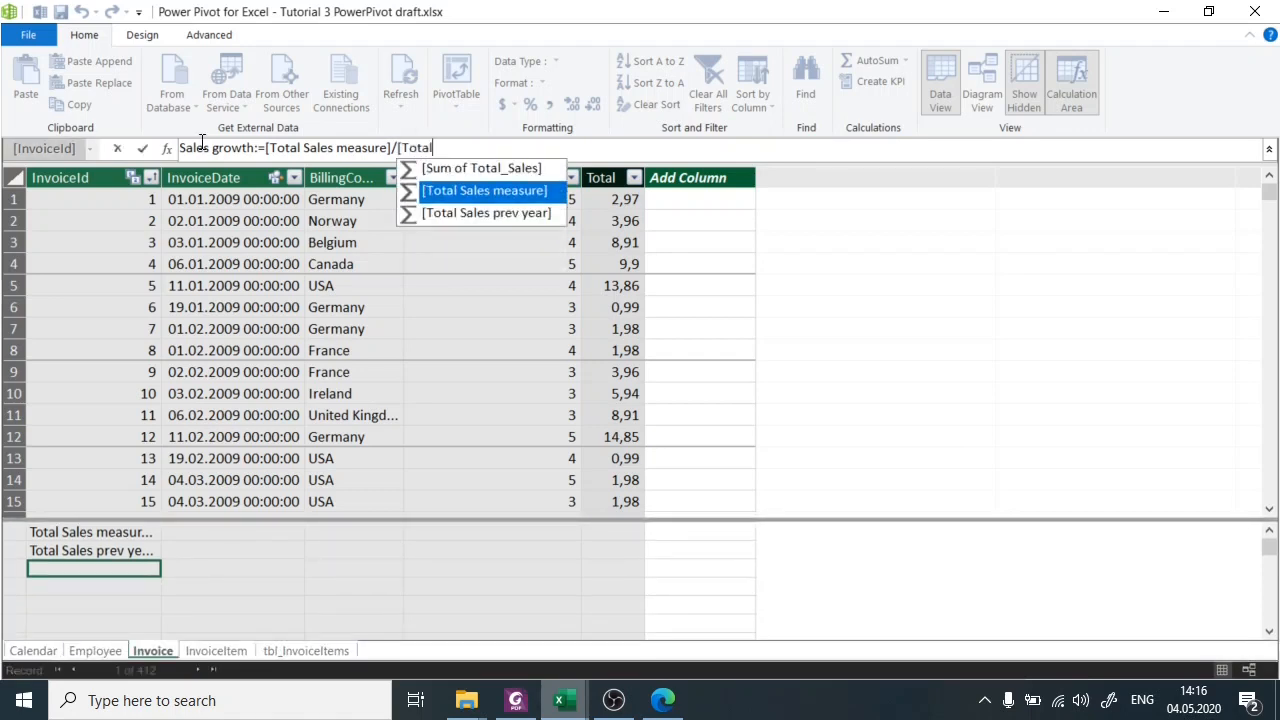
key(Down)
key(Tab)
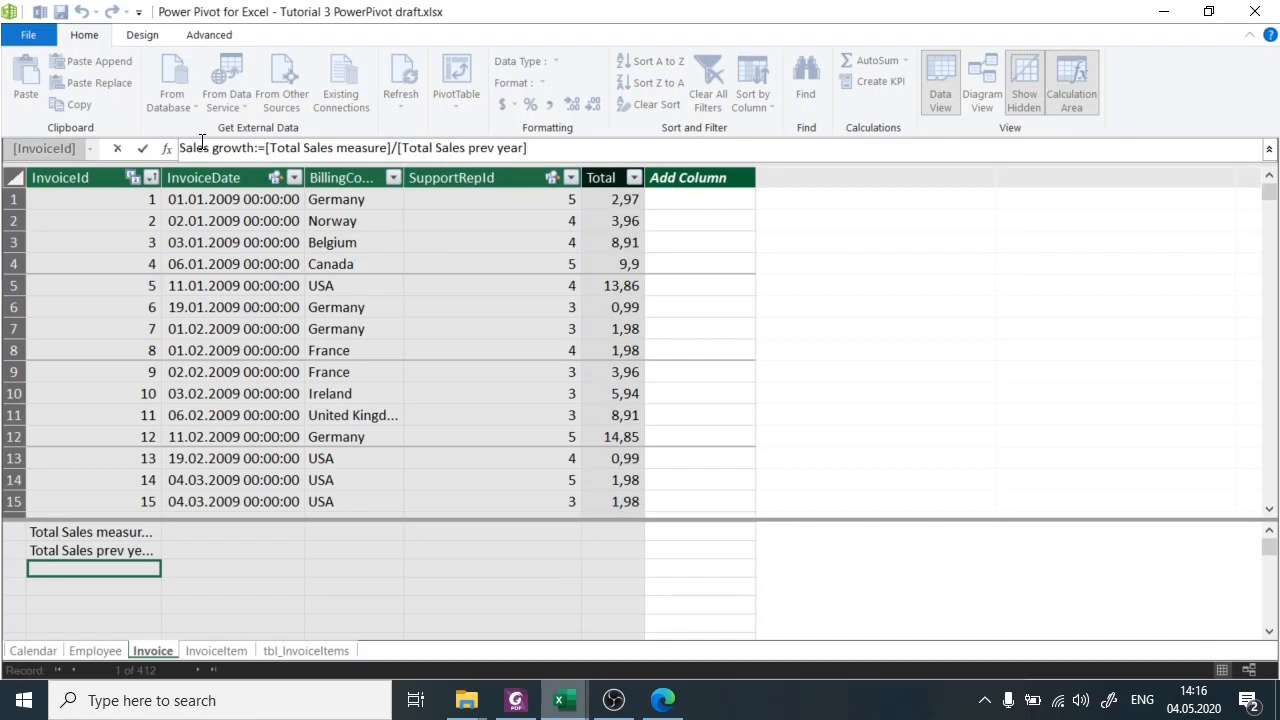
text(-1)
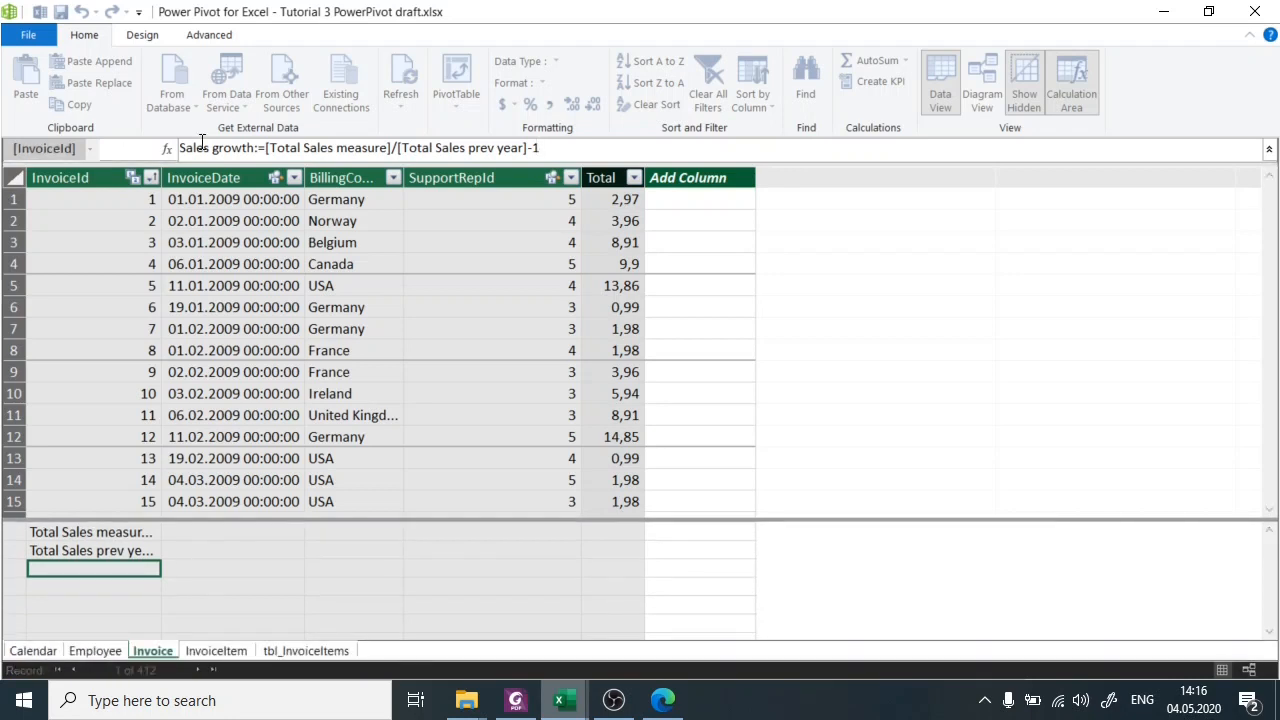
key(Return)
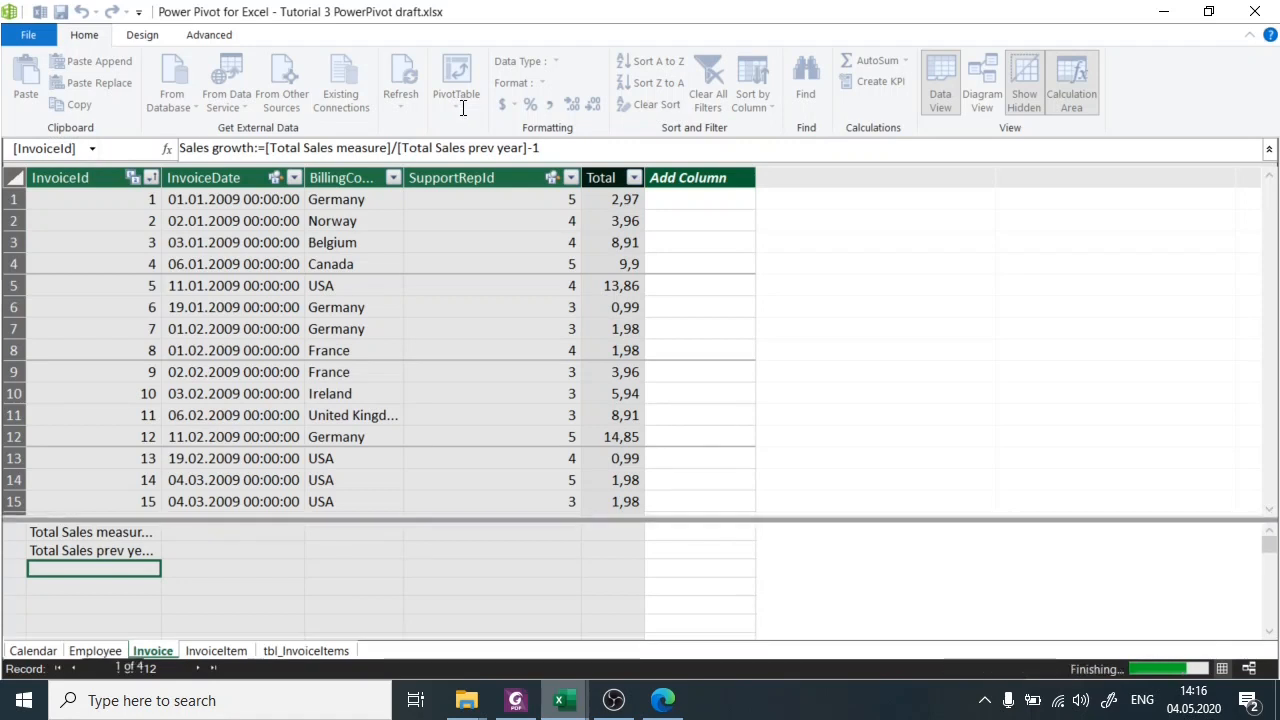
Switch back to the workbook and display the field list for the PivotTable.
mouse_move(584, 708)
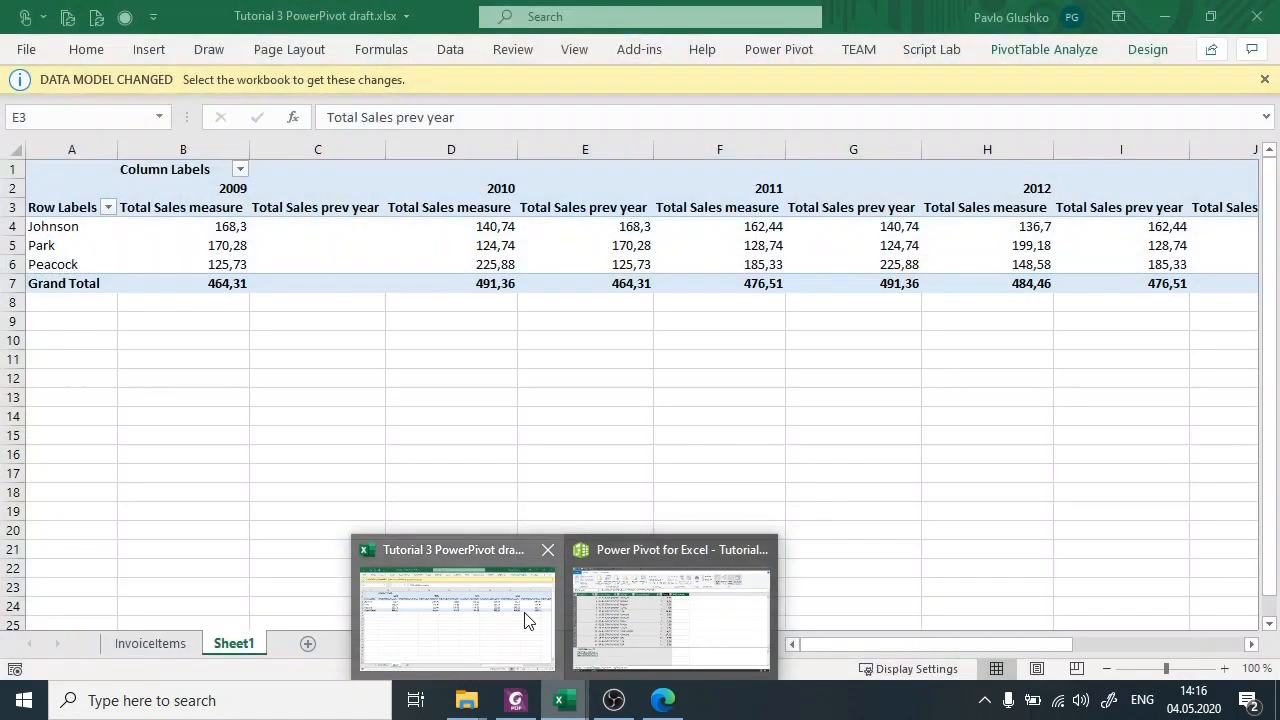
click(527, 620)
click(393, 225)
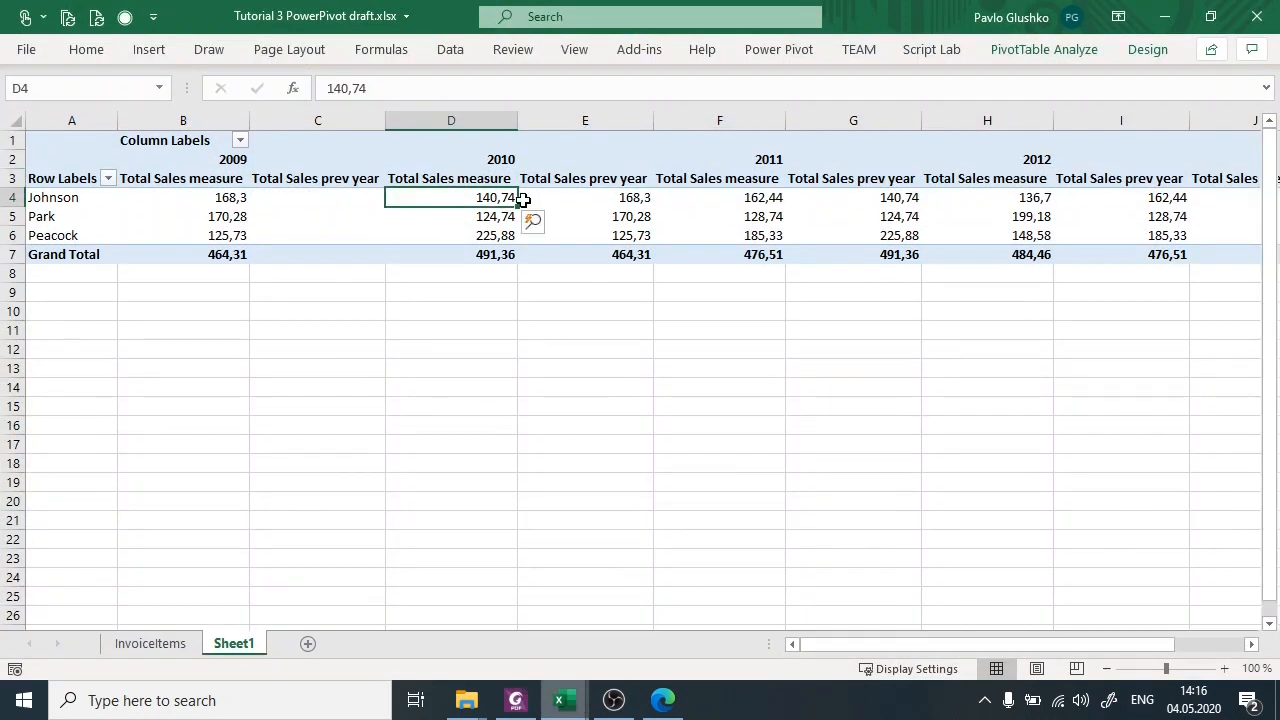
click(1090, 52)
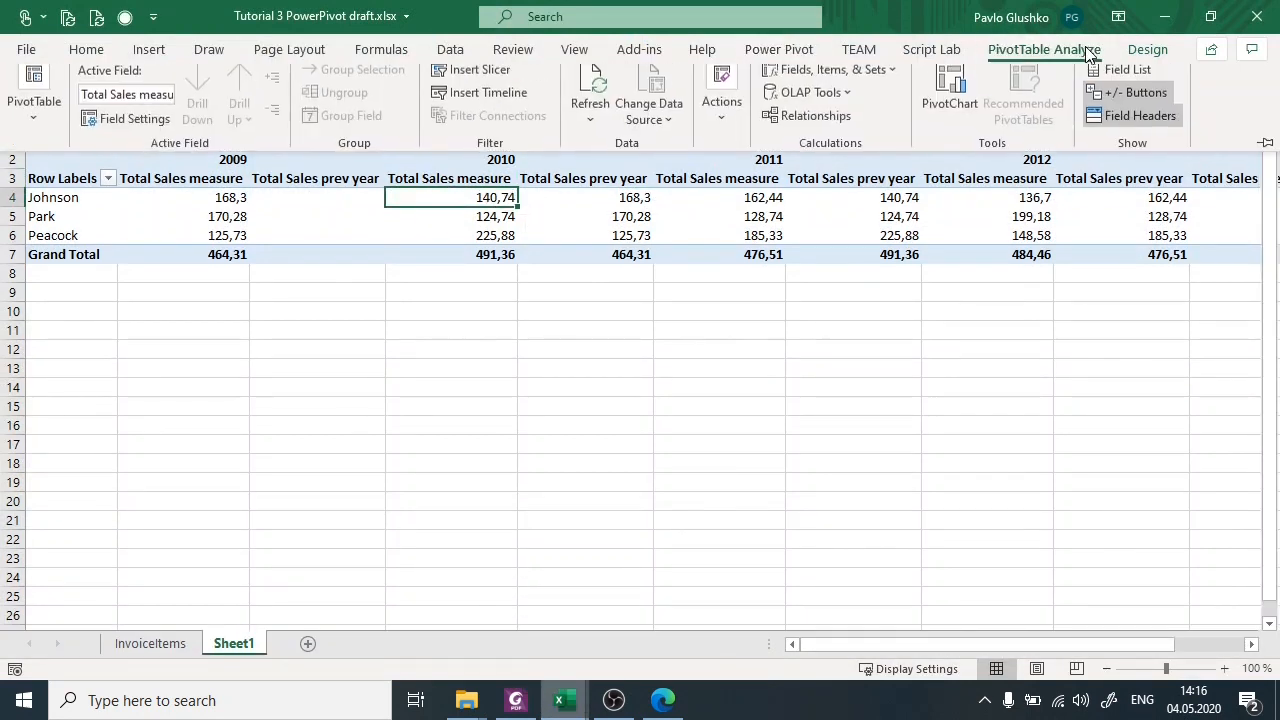
click(1137, 83)
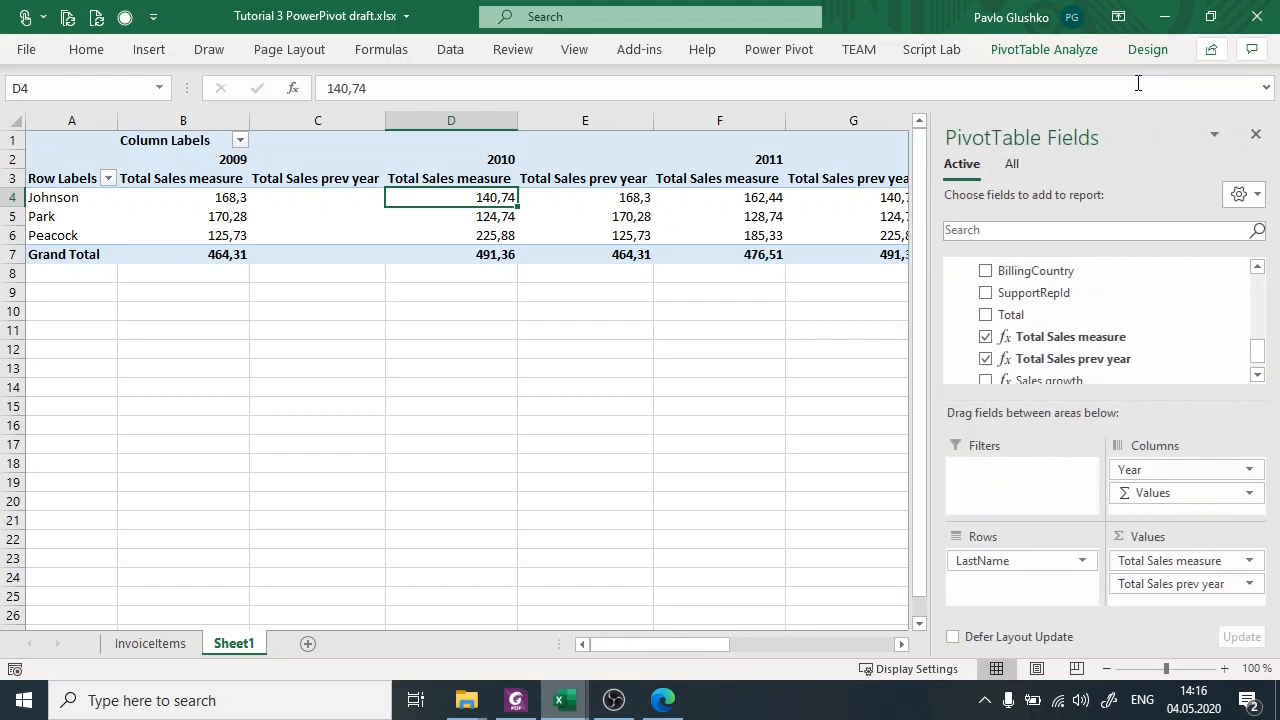
Replace Total Sales measure and Total Sales prev year in the PivotTable values with Sales growth.
scroll(1157, 314, down, 1)
drag(1161, 321, 1098, 325)
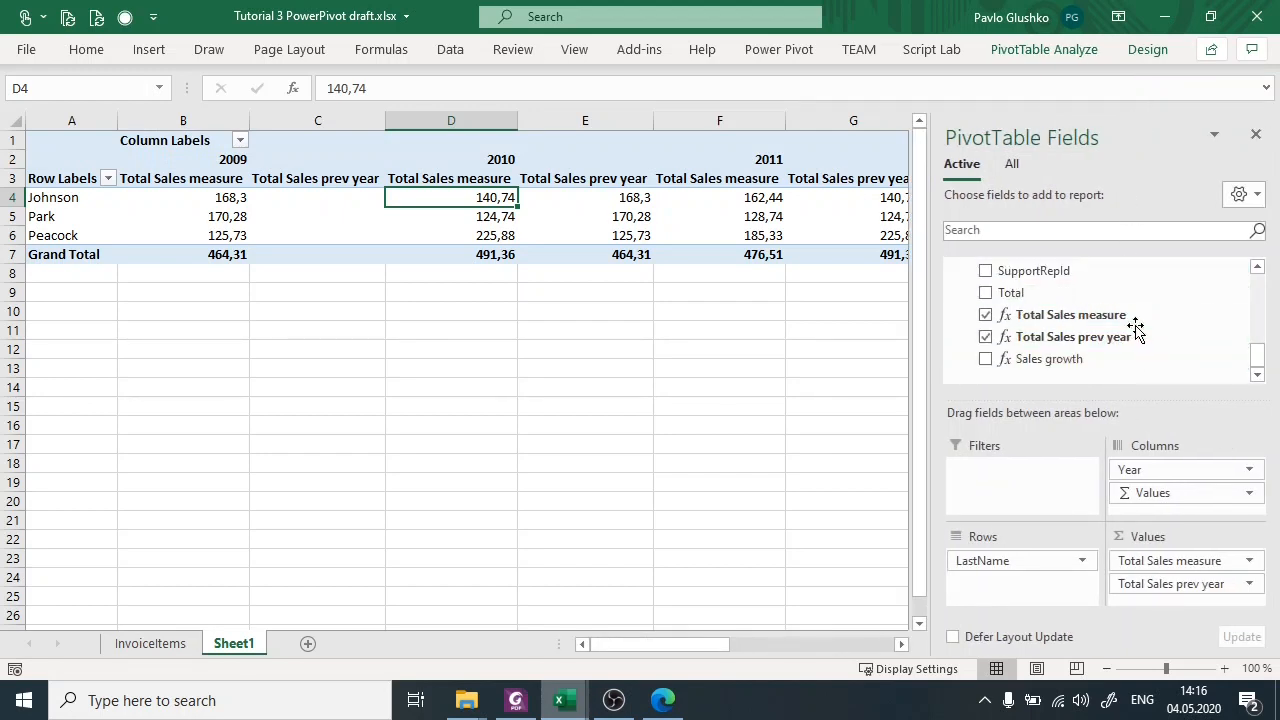
click(985, 314)
click(985, 337)
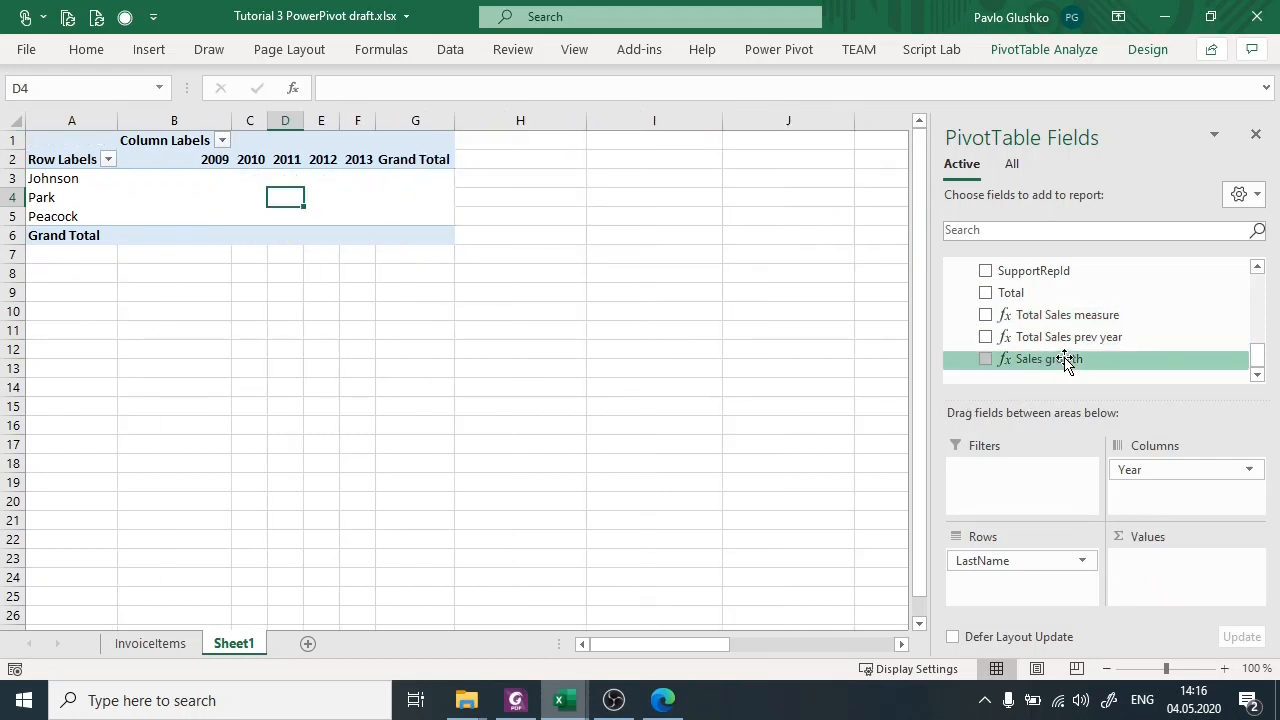
drag(1070, 360, 1184, 594)
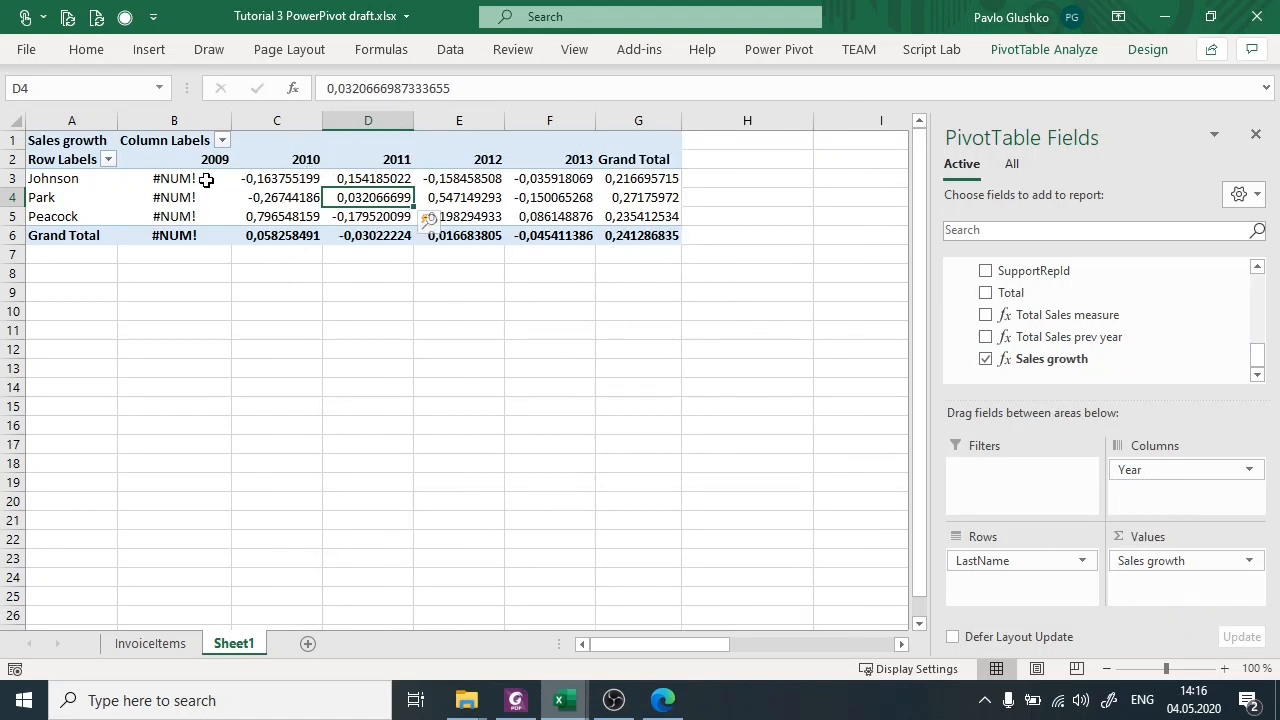
Examine the 2009 Sales growth cells and the second employee's row in the PivotTable.
drag(199, 180, 206, 205)
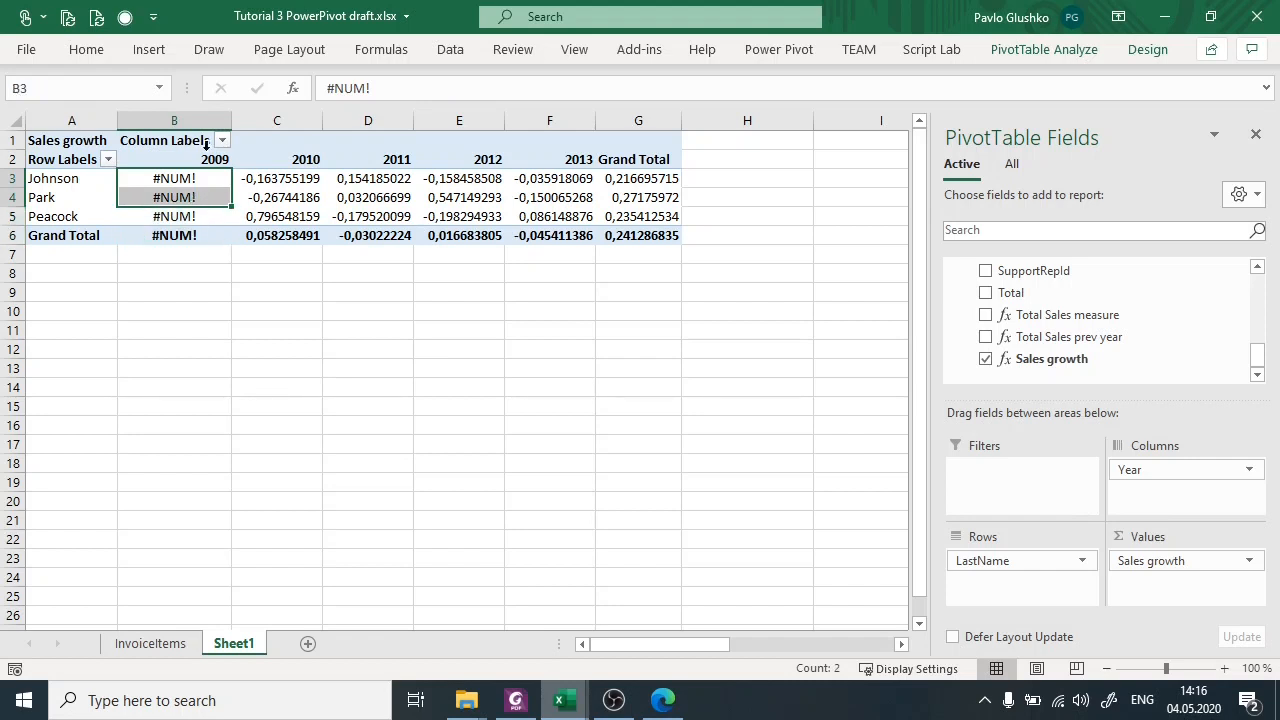
click(20, 197)
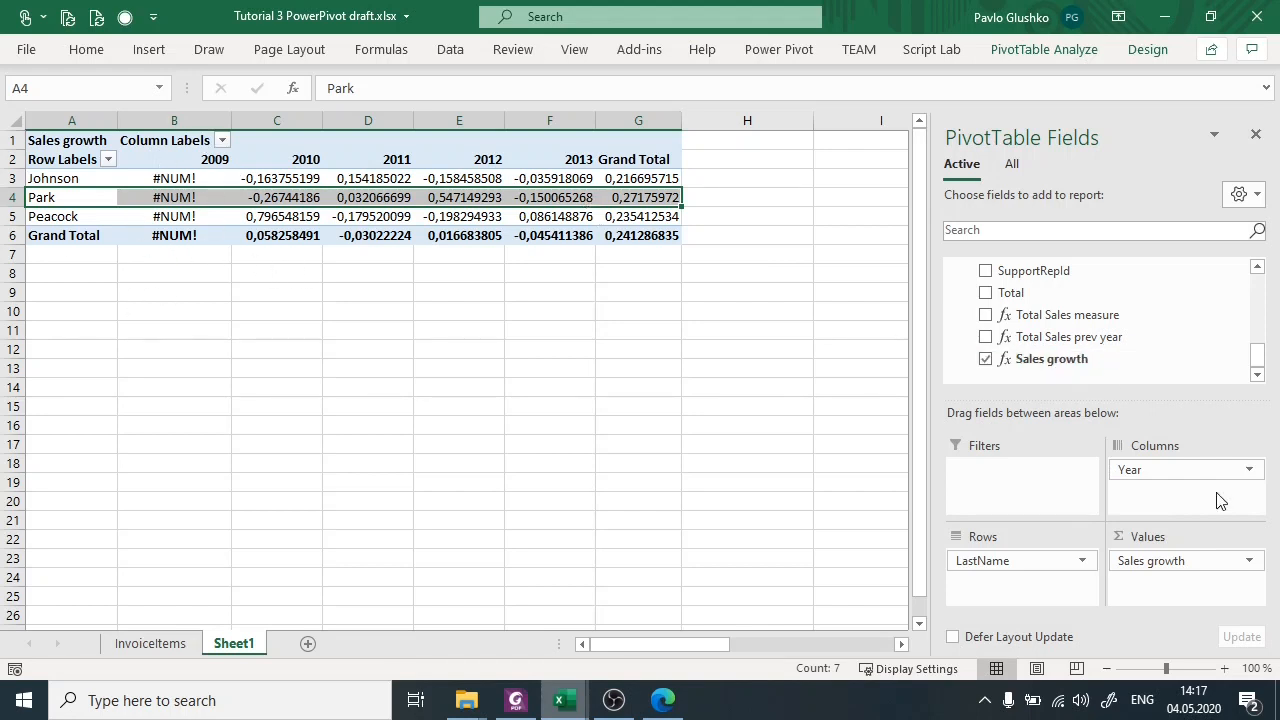
click(1249, 561)
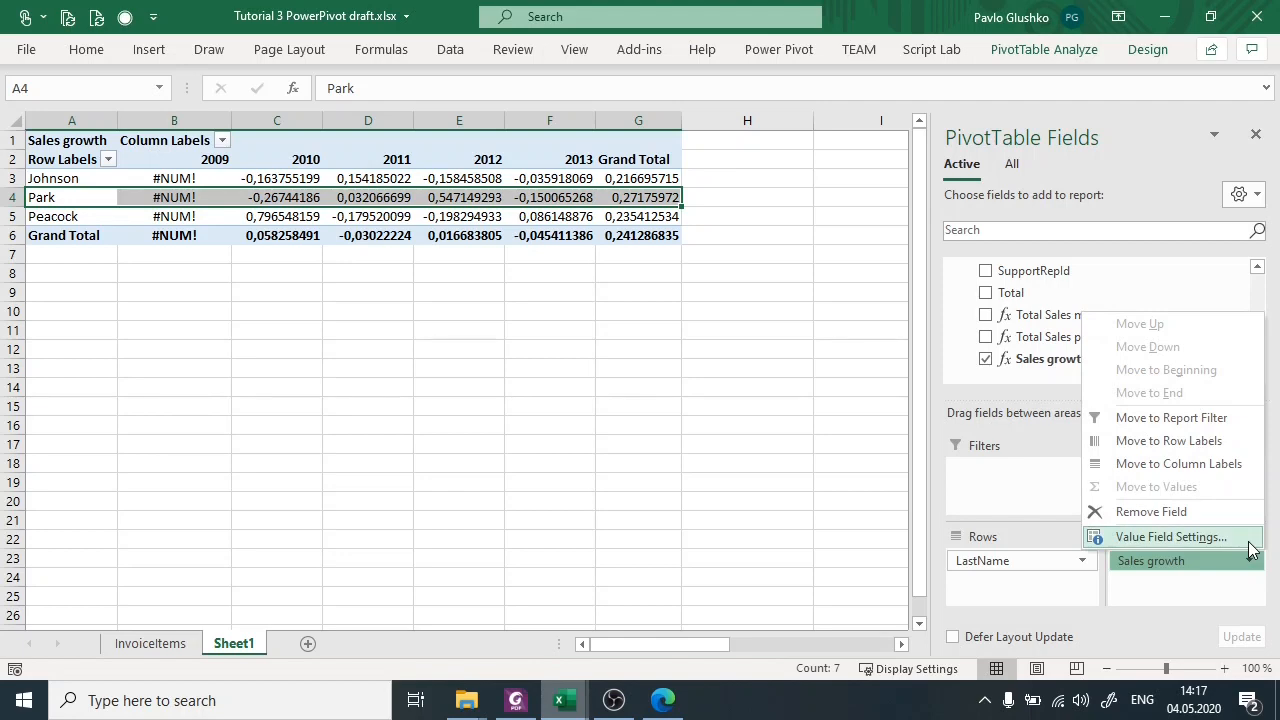
click(1248, 541)
click(652, 126)
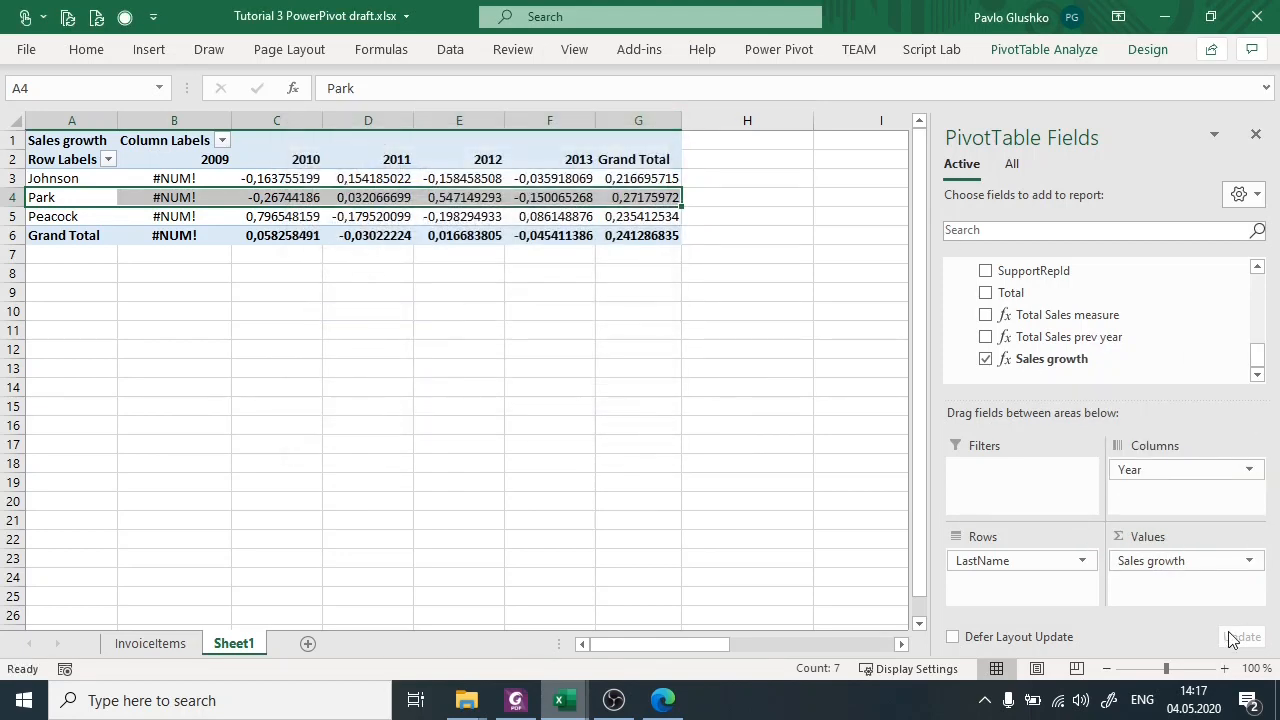
Format the Sales growth value field as Percentage with 0 decimal places.
click(1250, 562)
click(1250, 562)
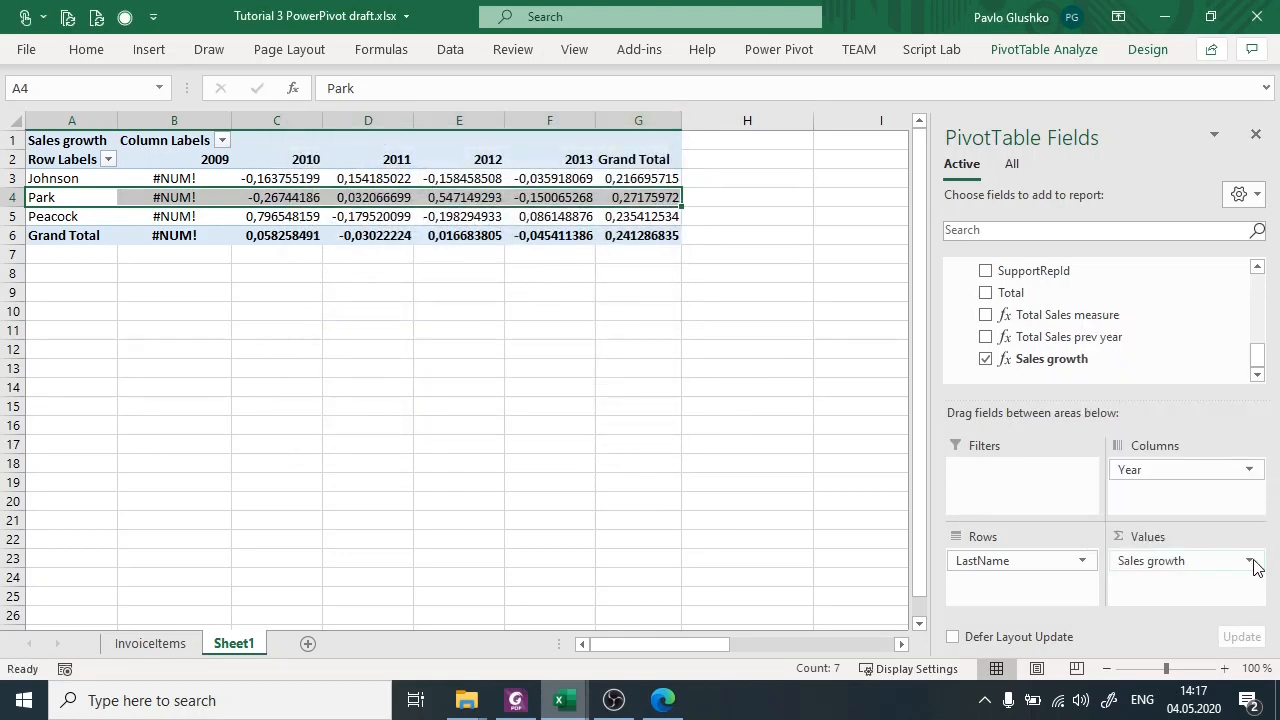
click(1251, 561)
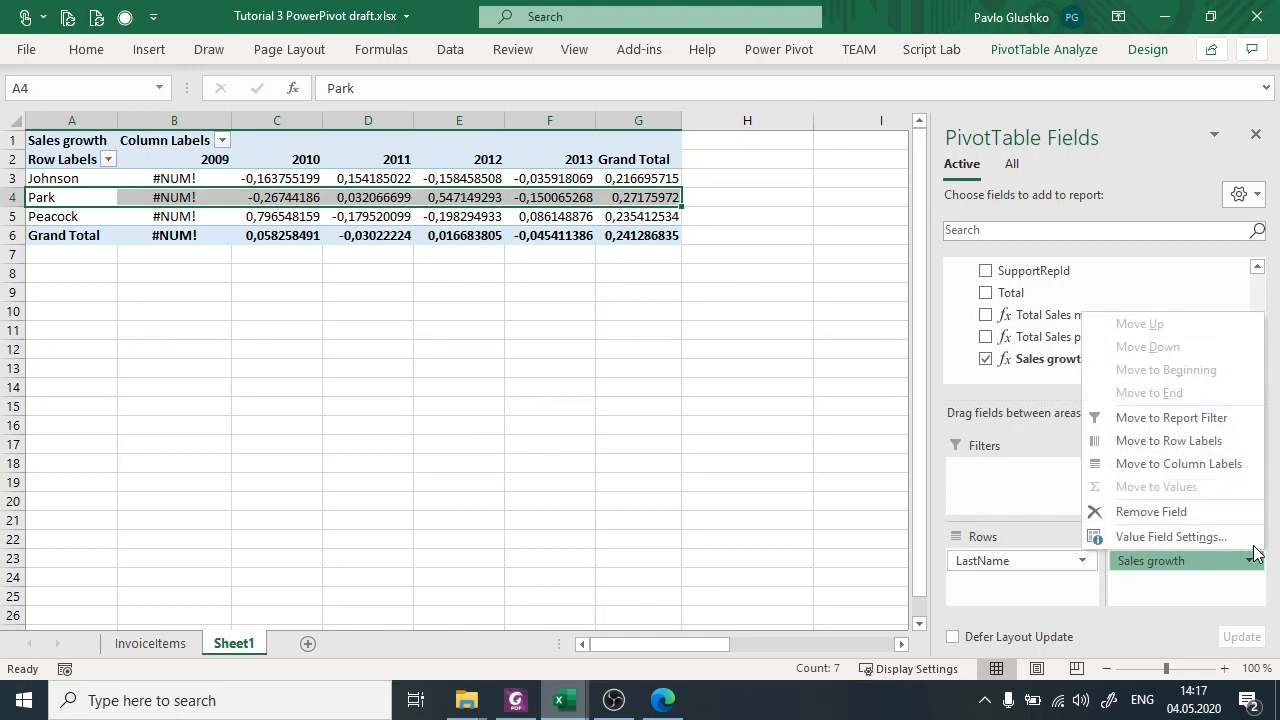
click(1254, 540)
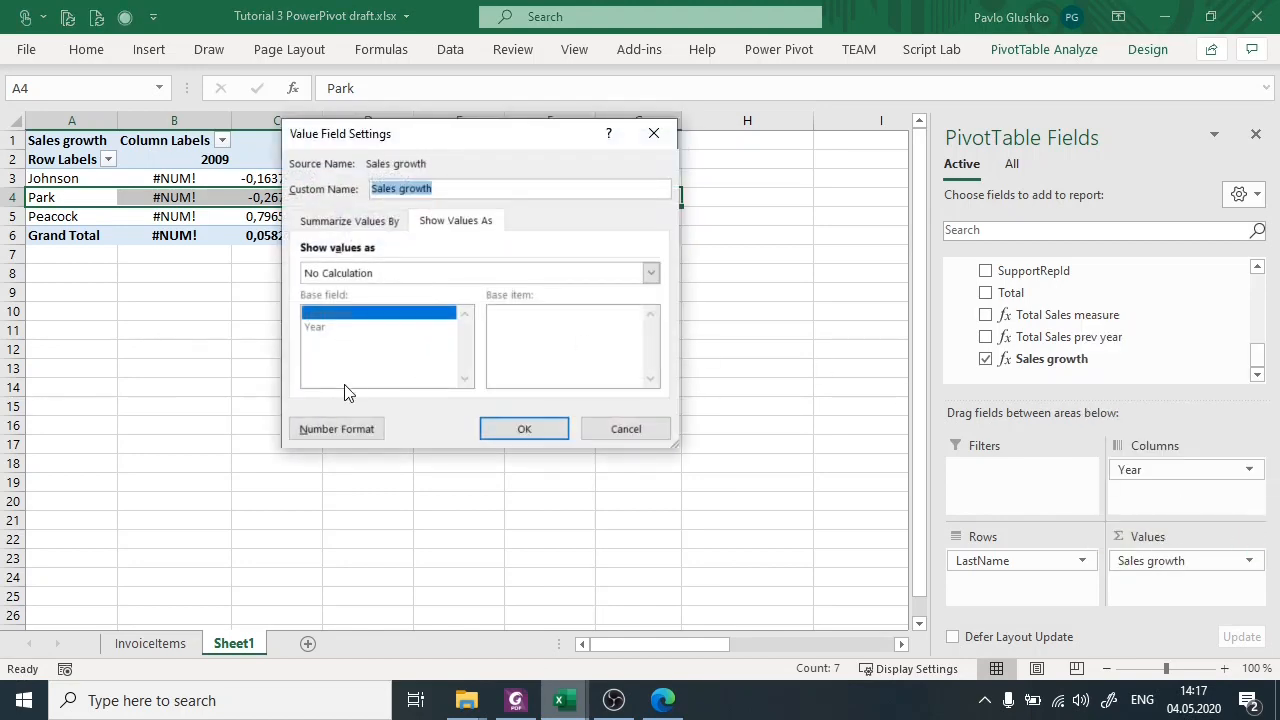
click(340, 428)
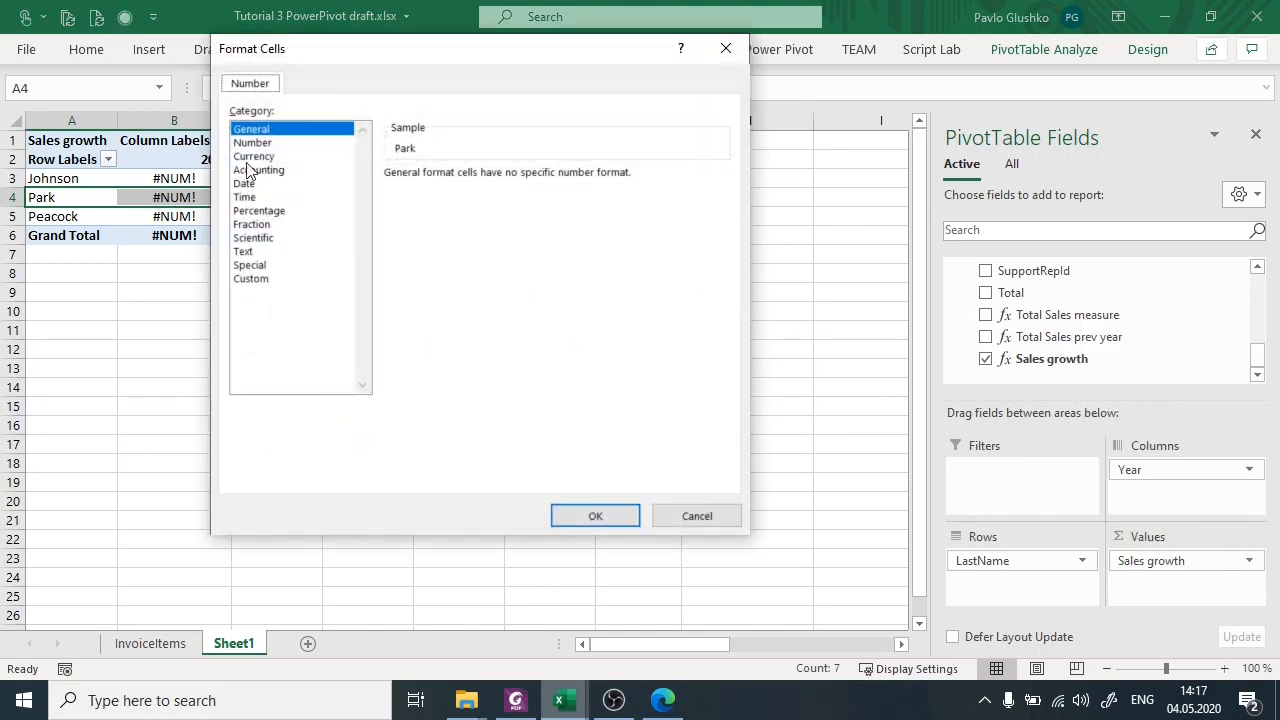
click(255, 211)
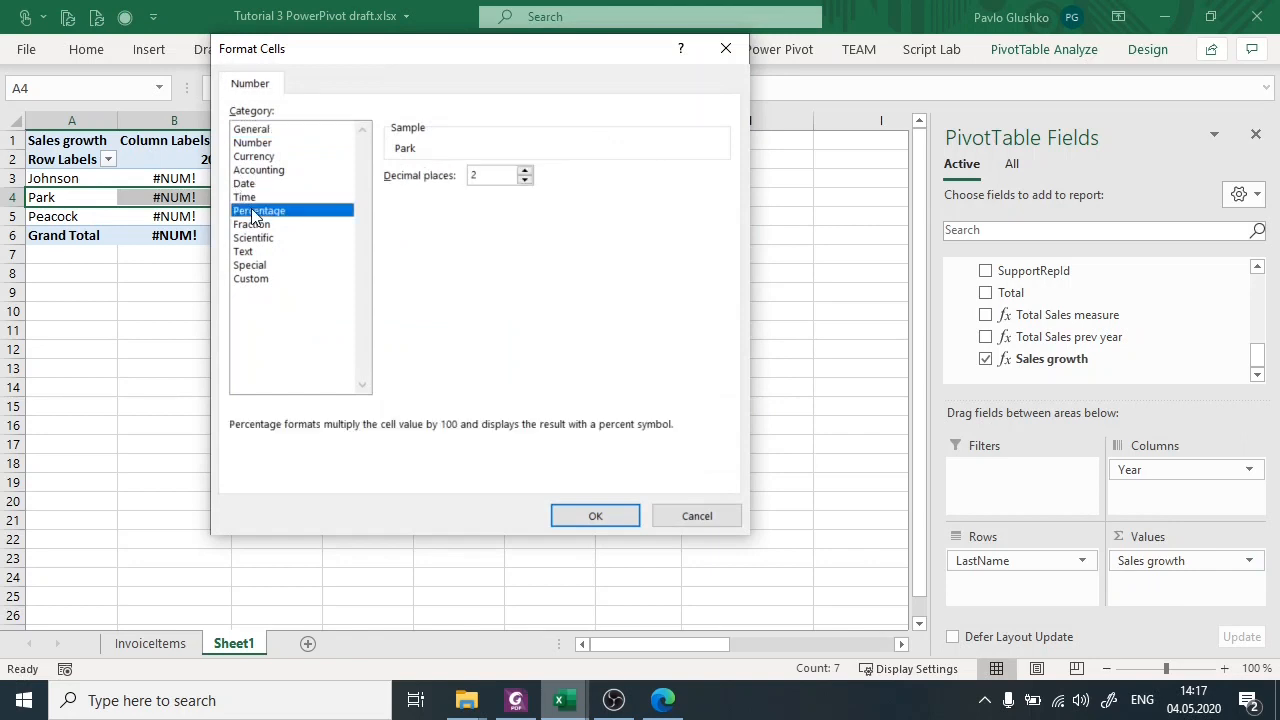
click(524, 181)
click(586, 516)
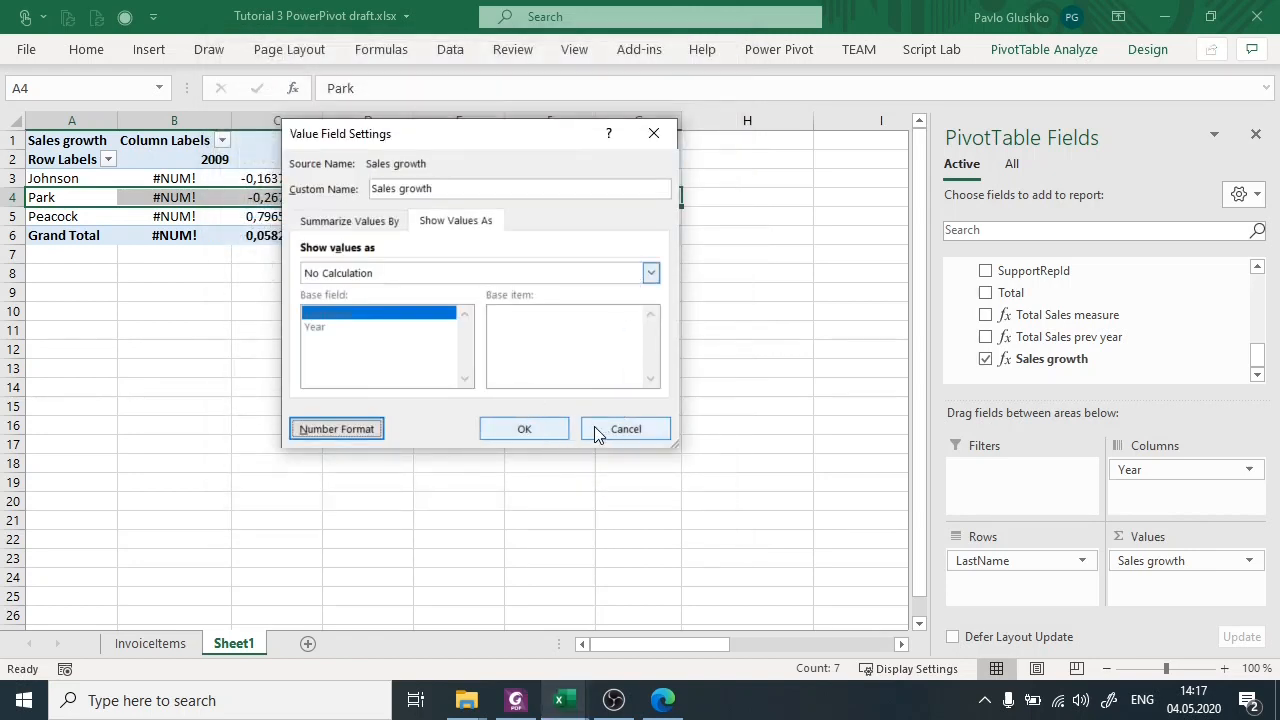
click(524, 429)
click(415, 296)
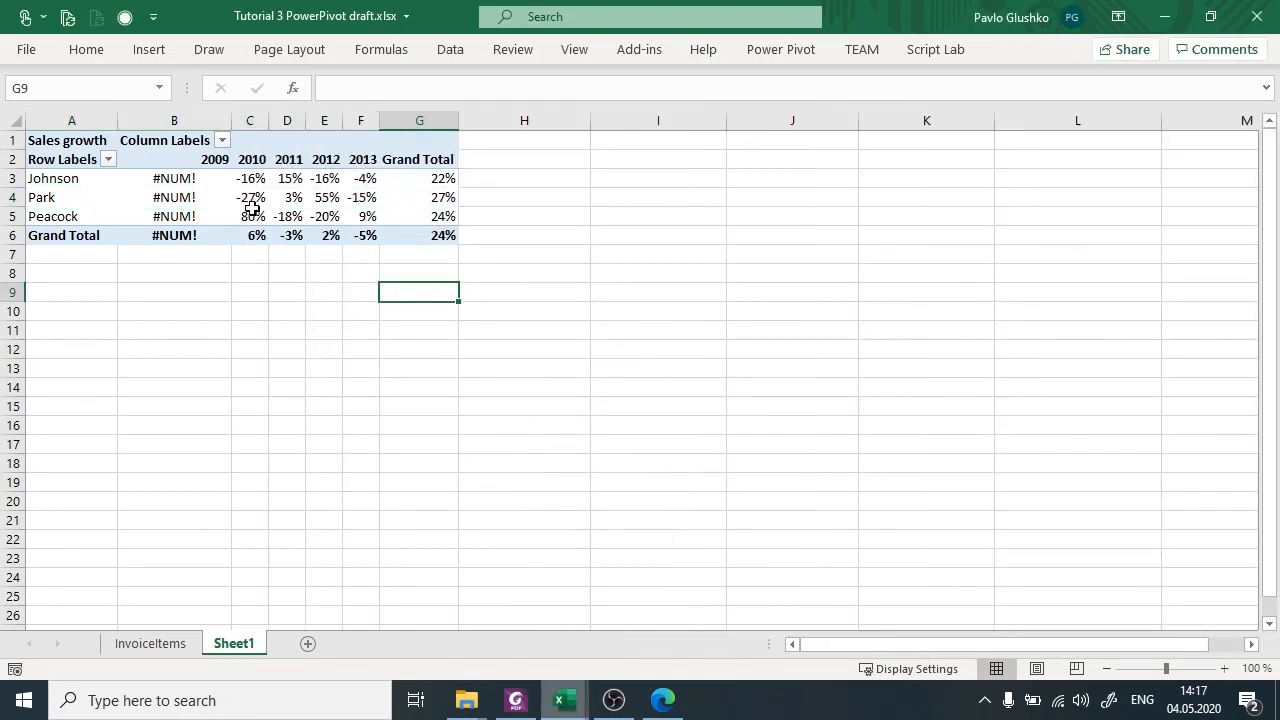
Inspect the first employee's Sales growth percentages for 2010 and 2011.
mouse_move(249, 178)
mouse_down()
mouse_move(250, 232)
mouse_move(251, 180)
mouse_up()
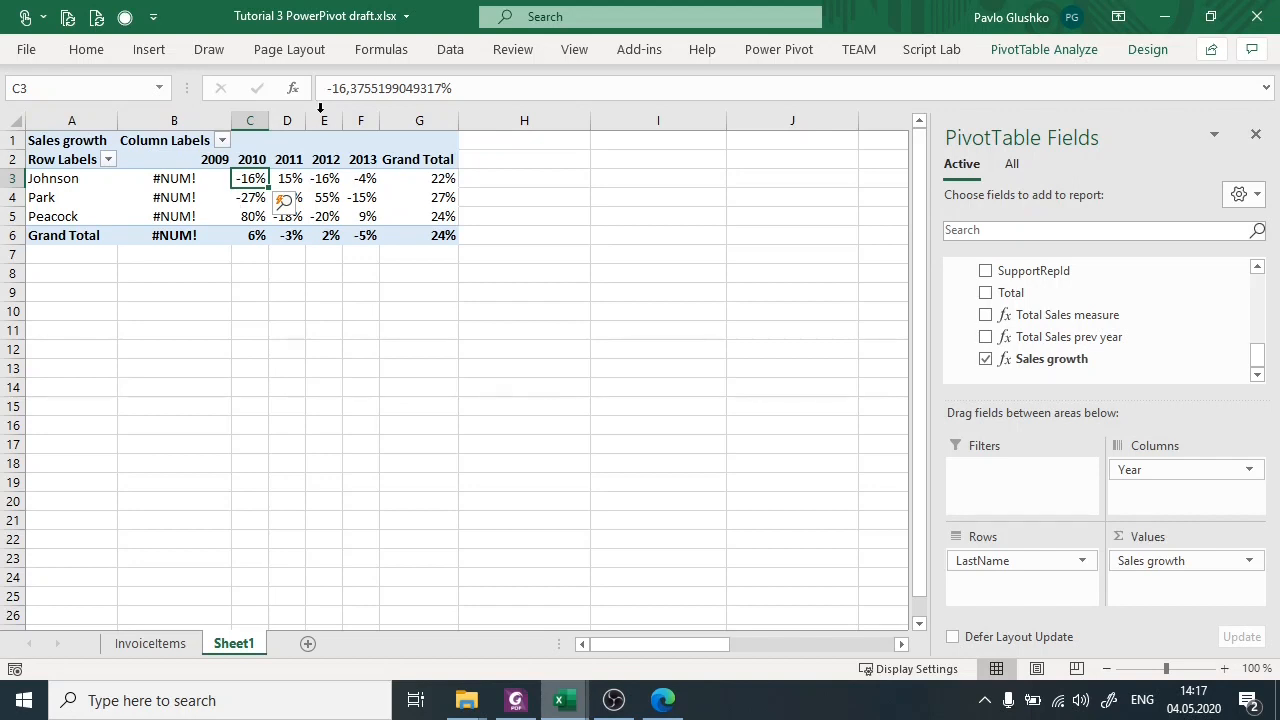
click(290, 179)
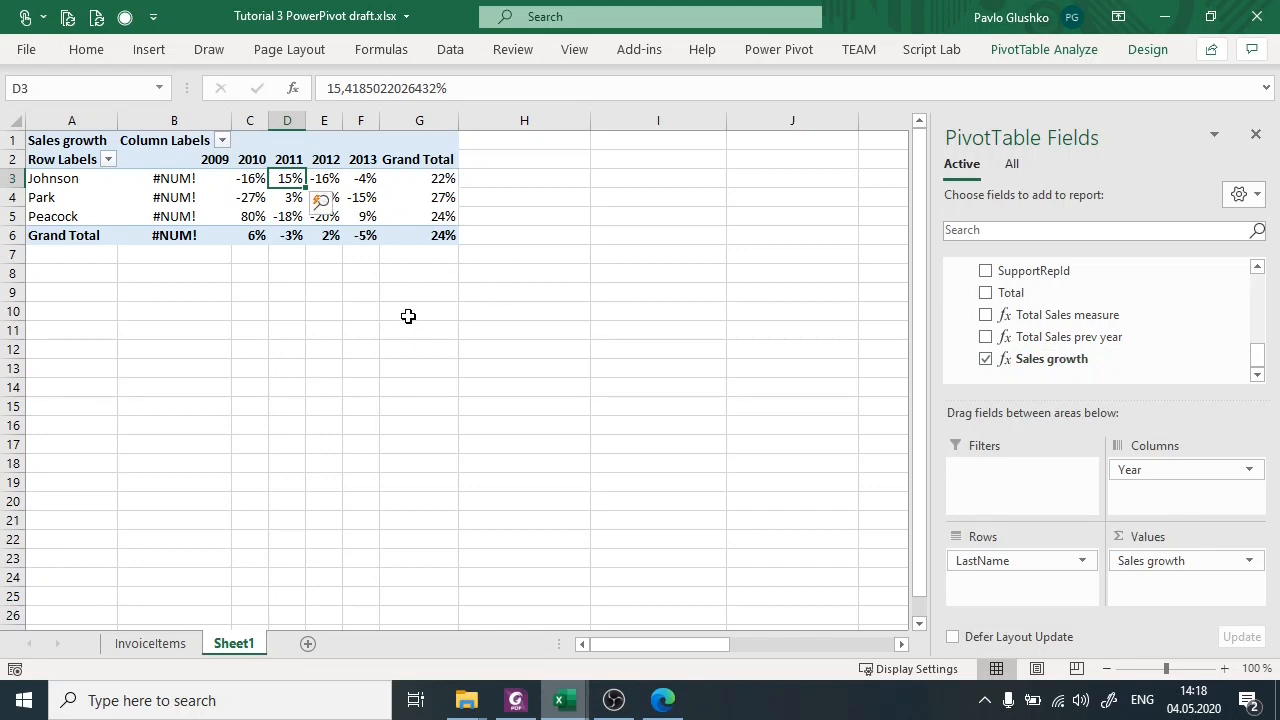
Switch to the exercise slides in Foxit PhantomPDF and check the DAX measure solutions on page 53 against the Power Pivot measures.
click(515, 700)
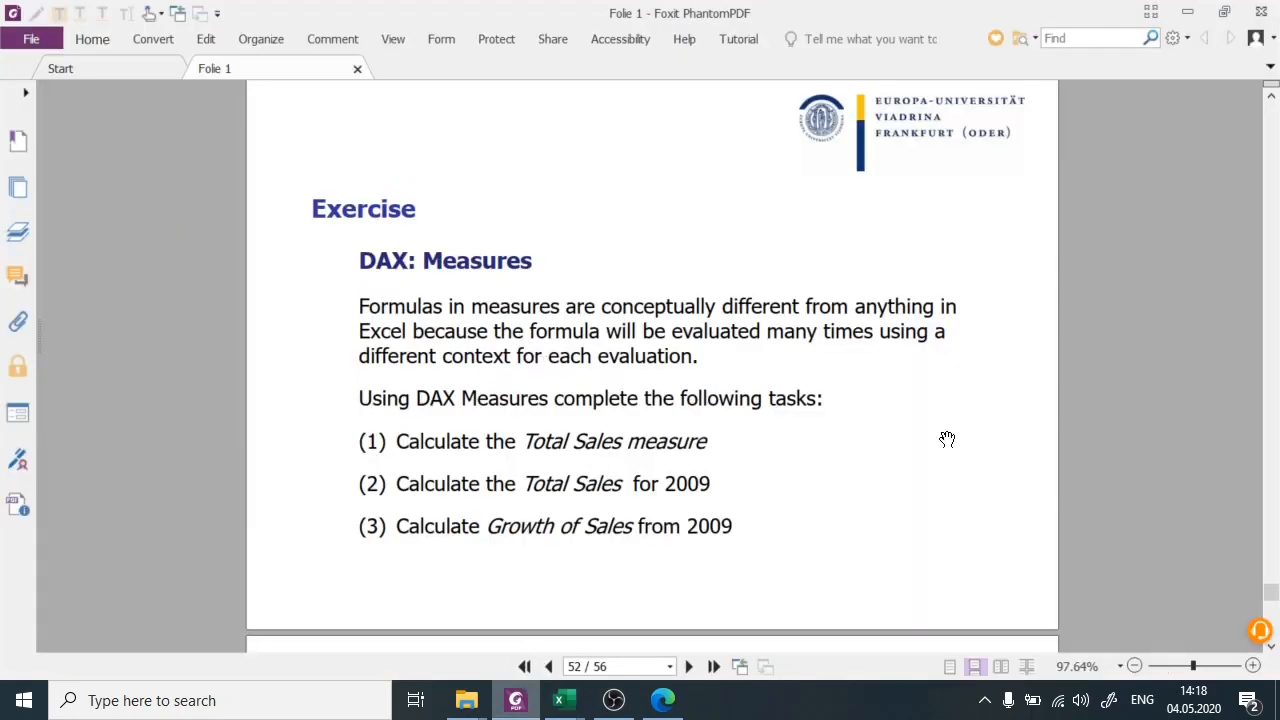
scroll(947, 440, down, 10)
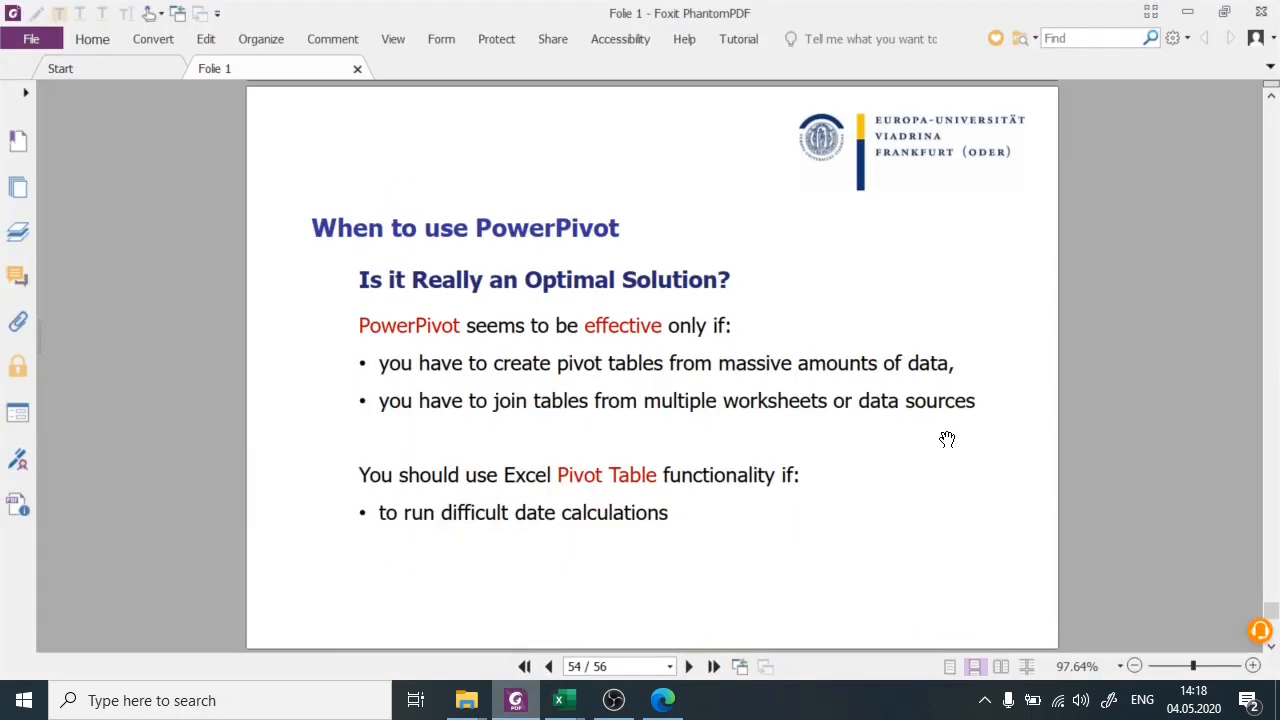
scroll(947, 440, up, 3)
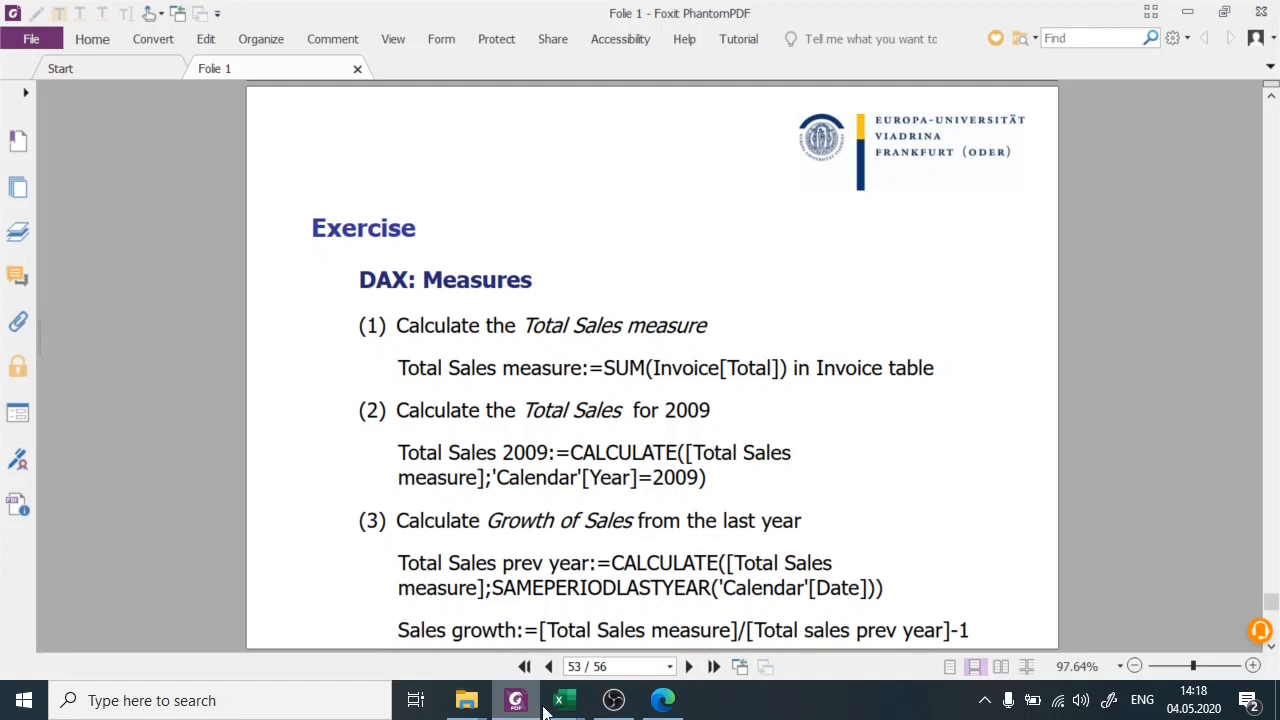
mouse_move(563, 700)
click(650, 634)
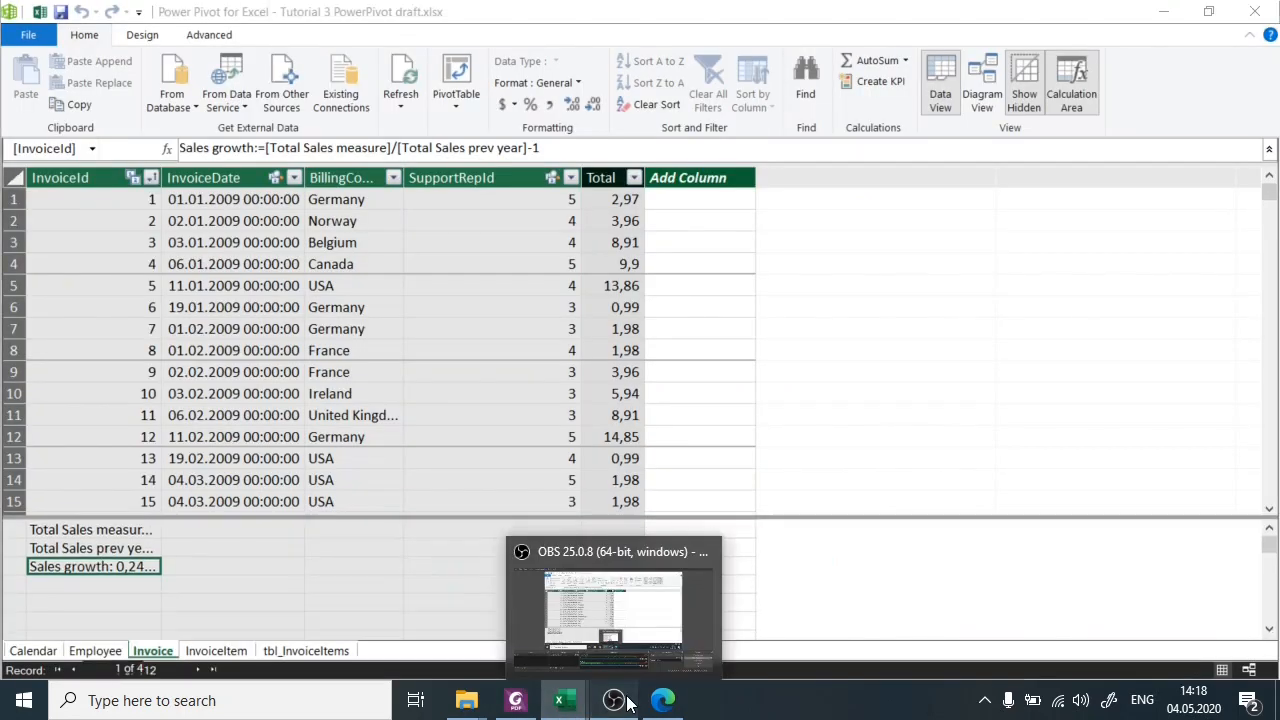
click(516, 700)
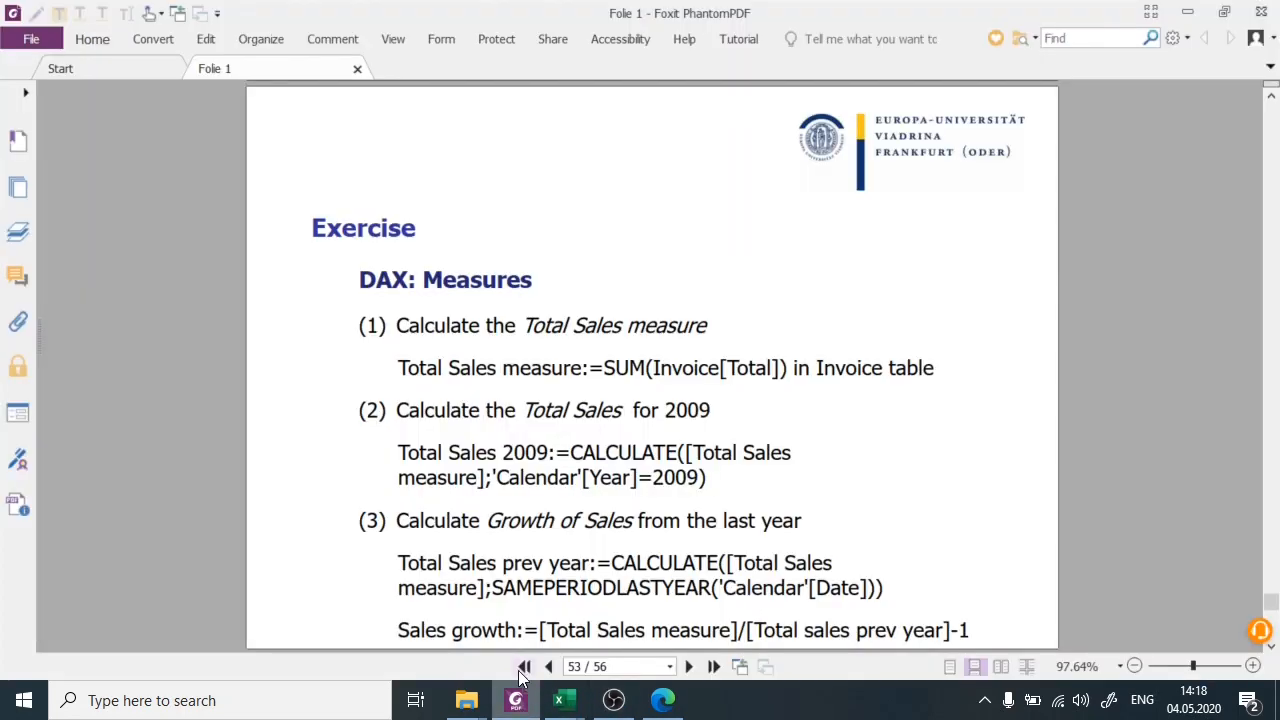